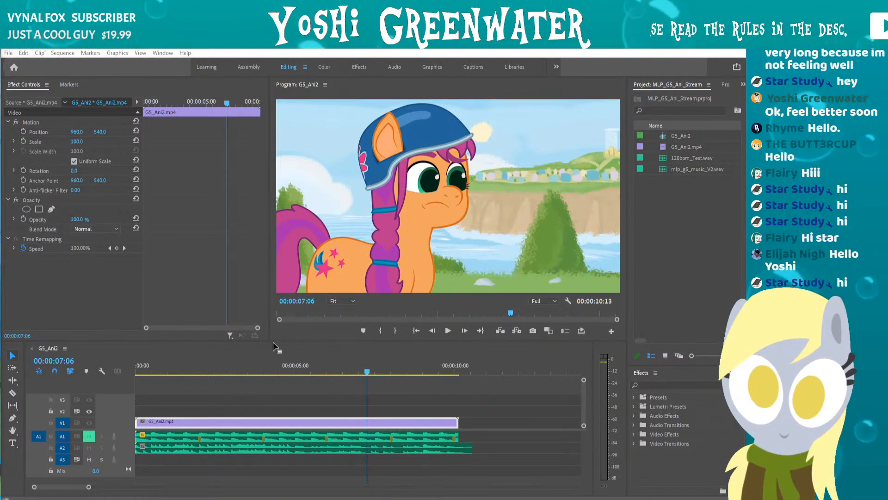
# Play the G5_Ani2 sequence from its start through to the end and save the project.
pyautogui.click(361, 360)
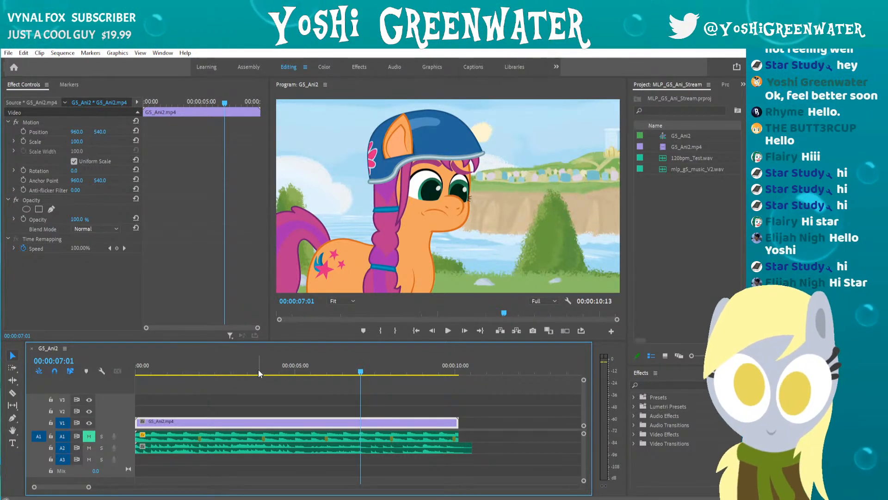
pyautogui.click(416, 332)
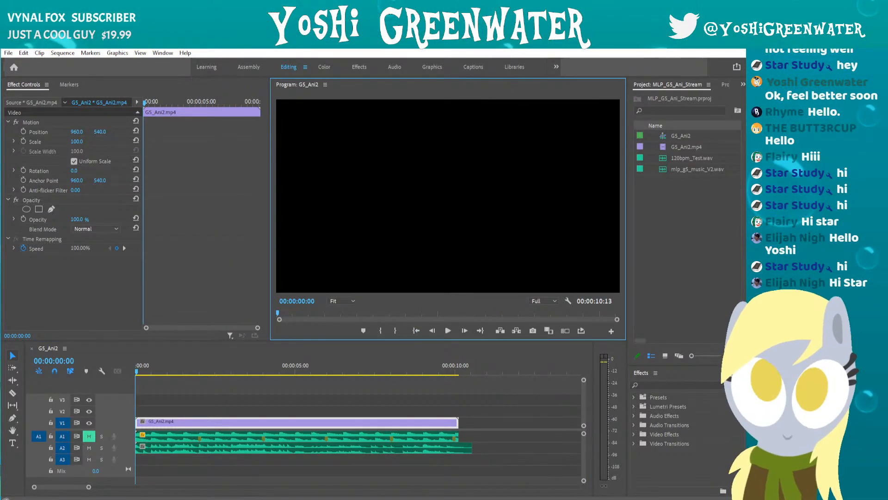
pyautogui.click(349, 358)
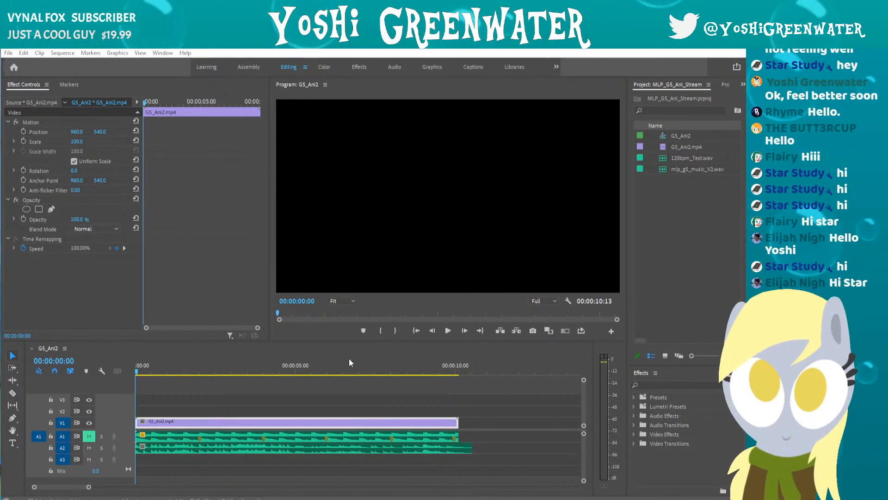
pyautogui.click(448, 331)
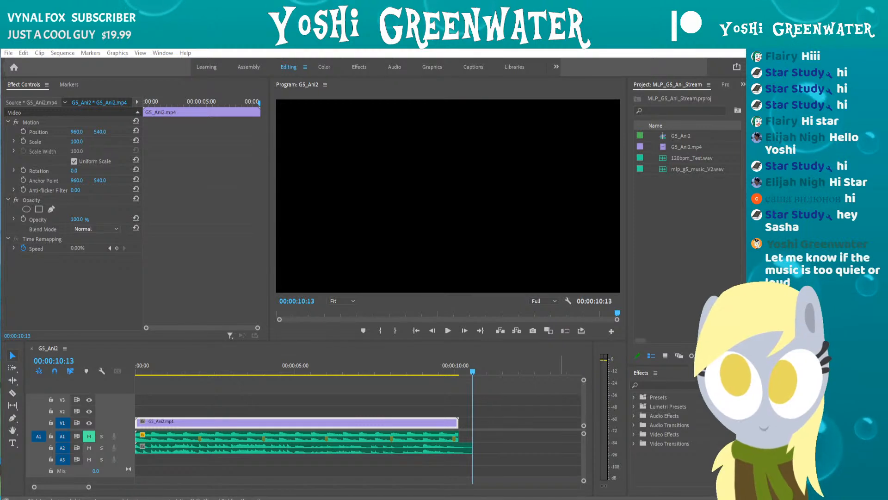
pyautogui.click(684, 232)
pyautogui.hotkey('ctrl', 's')
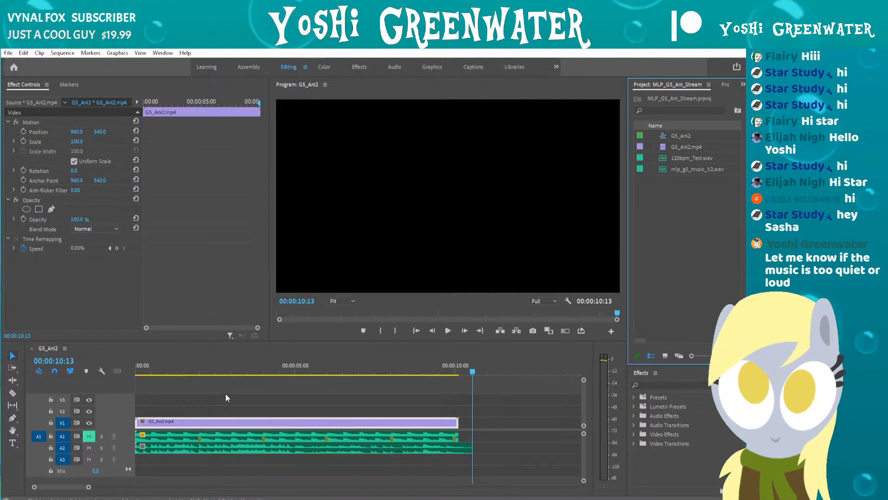
# Select the G5_Ani2.mp4 video clip in the sequence and widen the program preview slightly.
pyautogui.moveTo(177, 370)
pyautogui.mouseDown()
pyautogui.moveTo(133, 367)
pyautogui.moveTo(160, 373)
pyautogui.mouseUp()
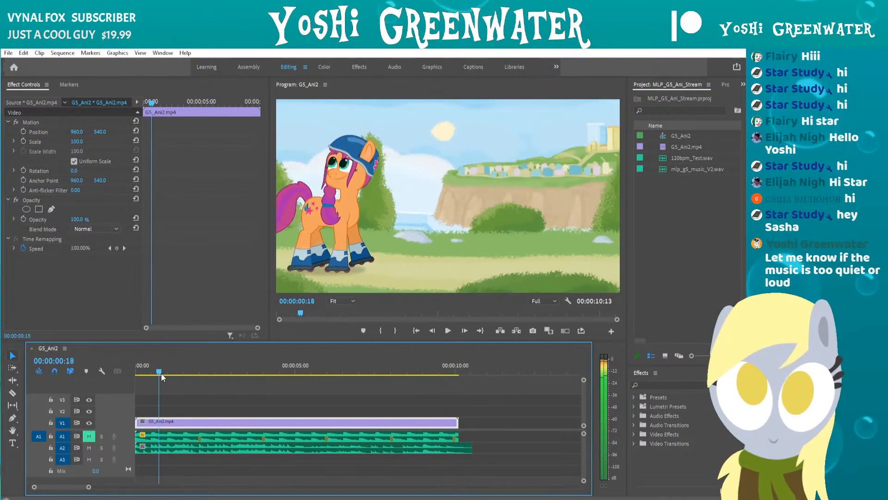
pyautogui.click(169, 445)
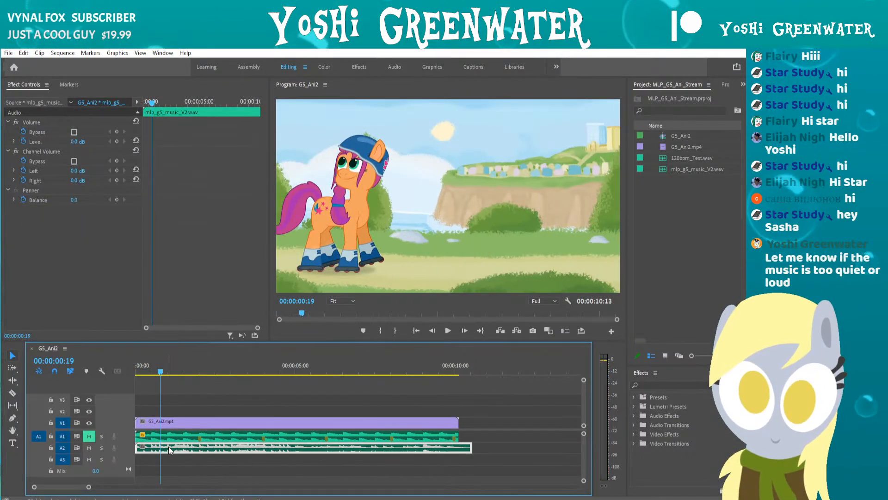
pyautogui.click(168, 419)
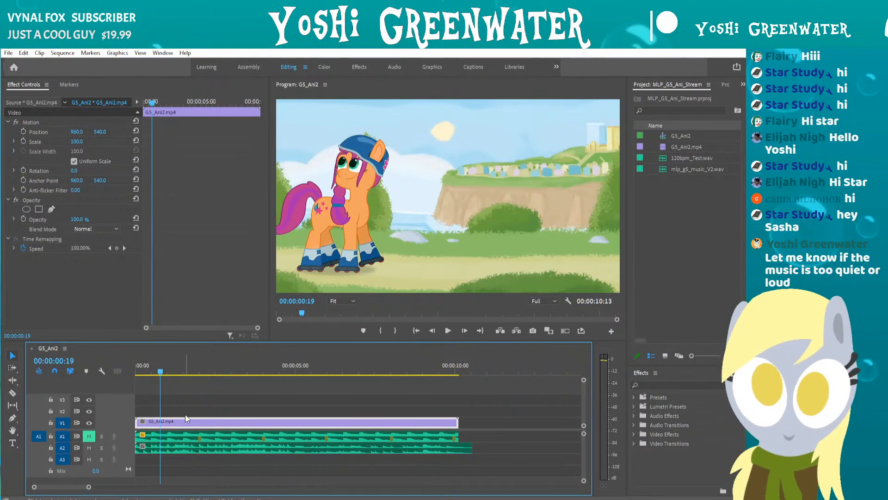
pyautogui.scroll(3, 181, 423)
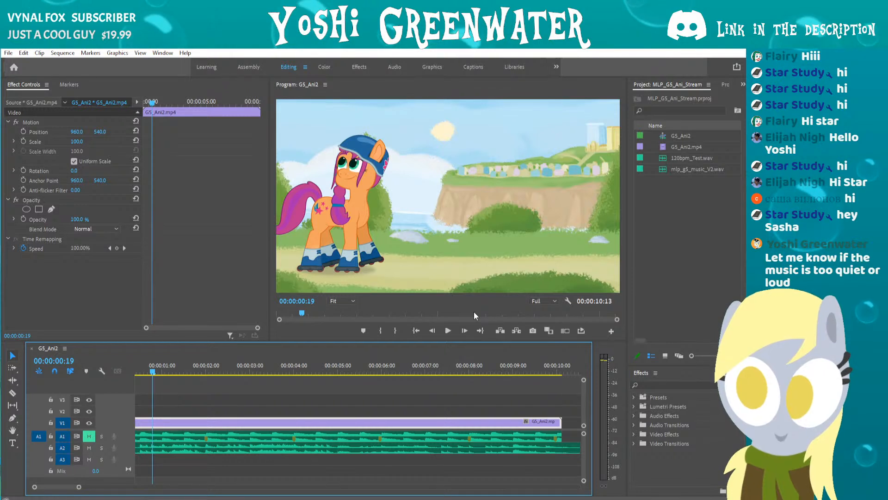
pyautogui.moveTo(624, 235); pyautogui.dragTo(631, 237)
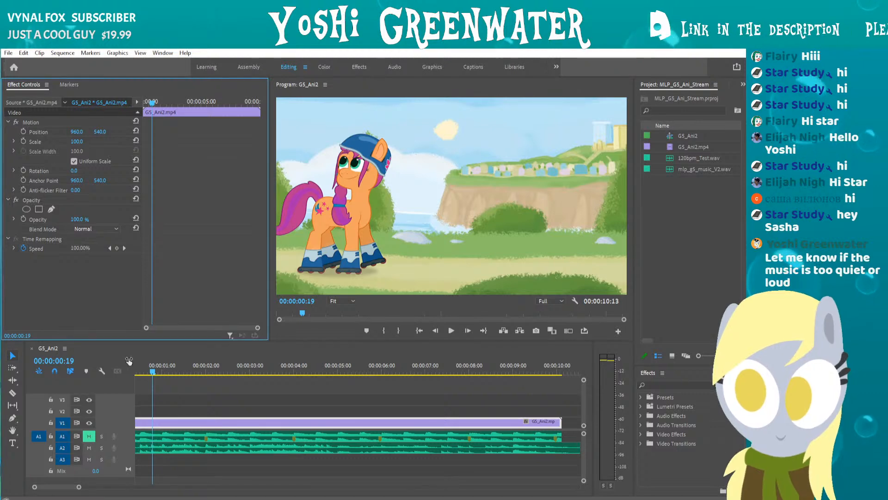
# Fit the whole sequence in the timeline and play it again from the start to review the animation with its music.
pyautogui.click(140, 372)
pyautogui.press('\\')
pyautogui.press('space')
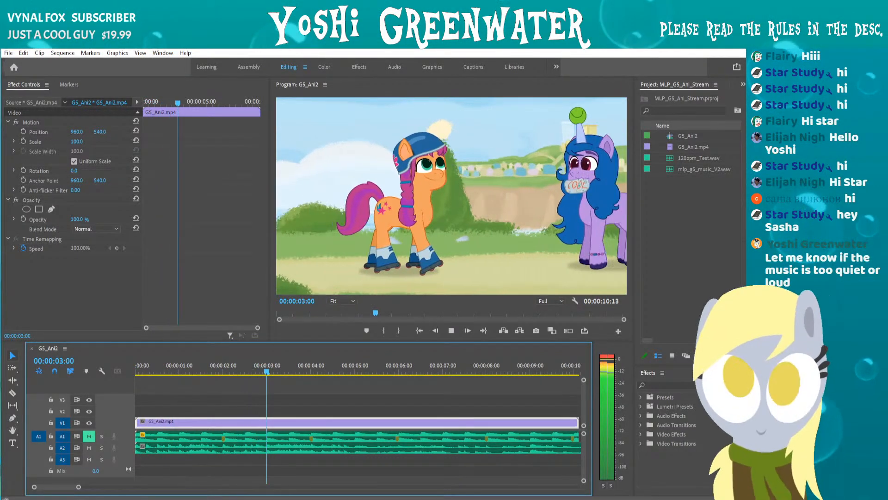
pyautogui.press('space')
pyautogui.hotkey('alt', 'Tab')
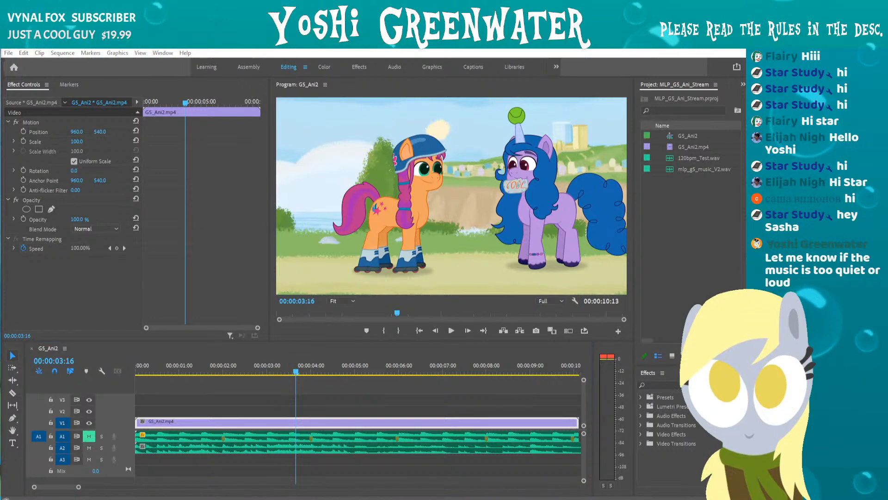
pyautogui.click(104, 305)
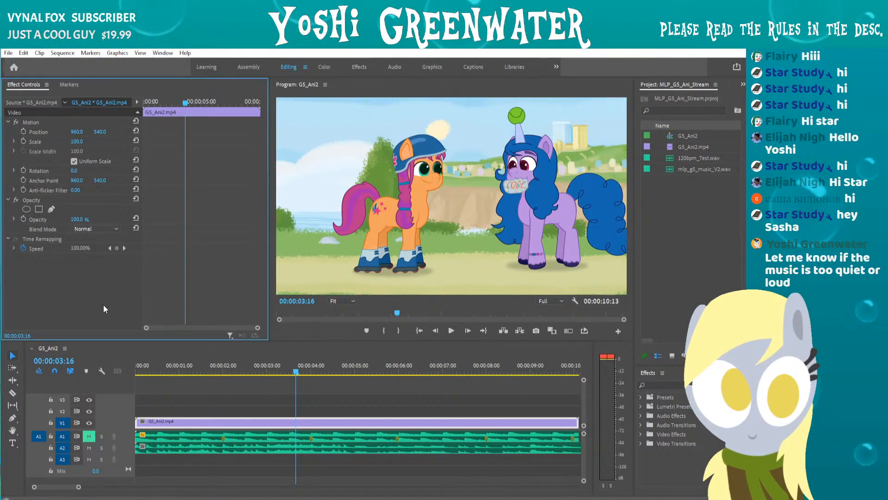
pyautogui.press('space')
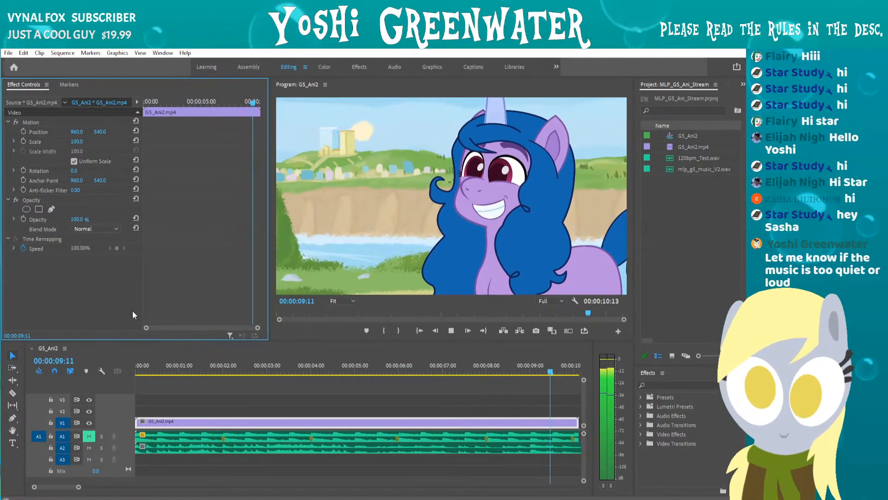
pyautogui.press('space')
# Return the playhead to near the sequence start, save the project, and make the timeline area slightly taller.
pyautogui.moveTo(160, 371); pyautogui.dragTo(142, 371)
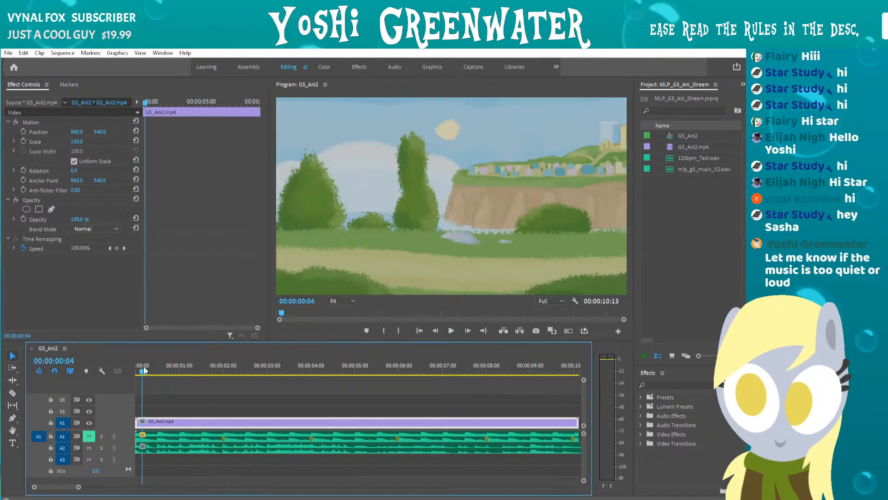
pyautogui.hotkey('ctrl', 's')
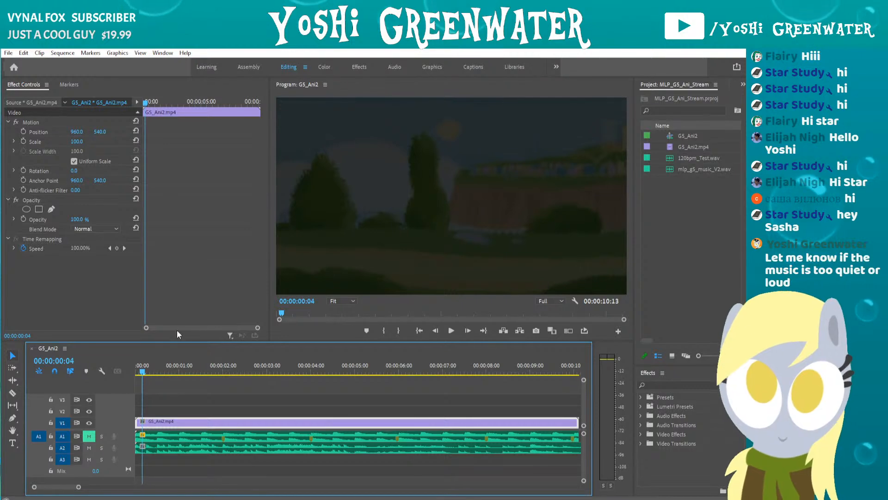
pyautogui.moveTo(181, 344); pyautogui.dragTo(181, 338)
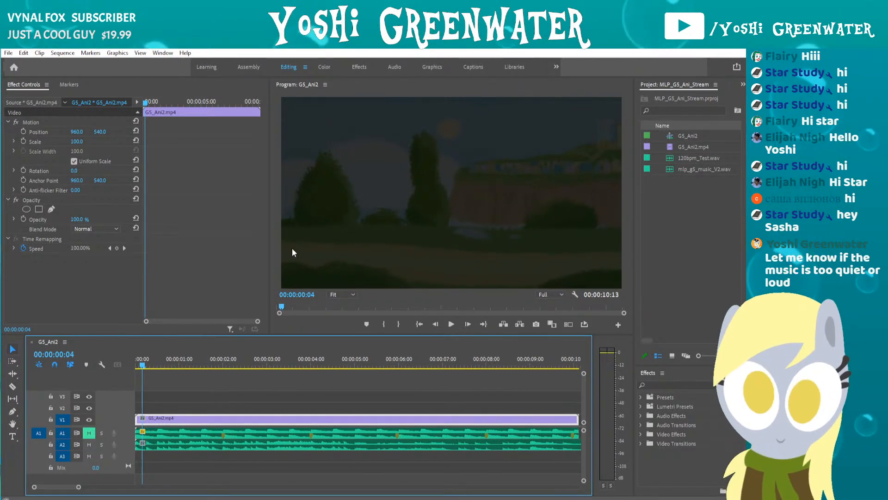
# Add a sequence marker at 00:00:04:23, where the shot cuts to the COOL rock close-up, and save the project.
pyautogui.click(140, 365)
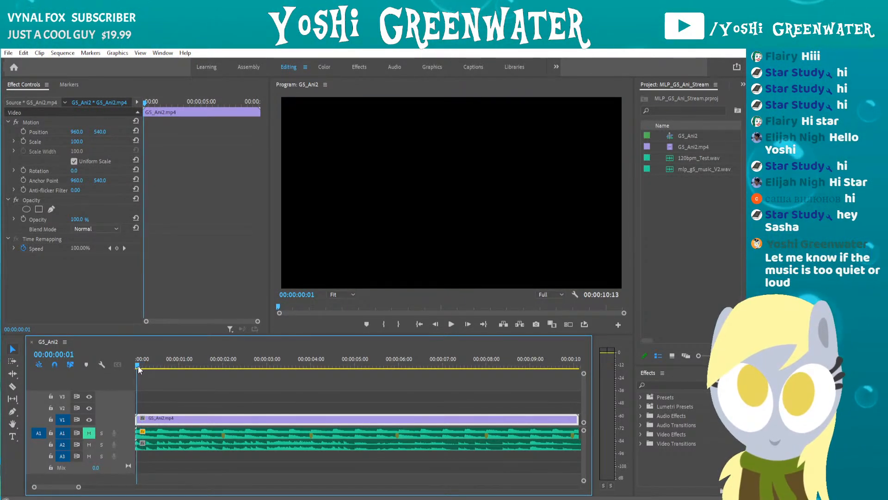
pyautogui.moveTo(142, 365); pyautogui.dragTo(339, 365)
pyautogui.moveTo(347, 368); pyautogui.dragTo(358, 368)
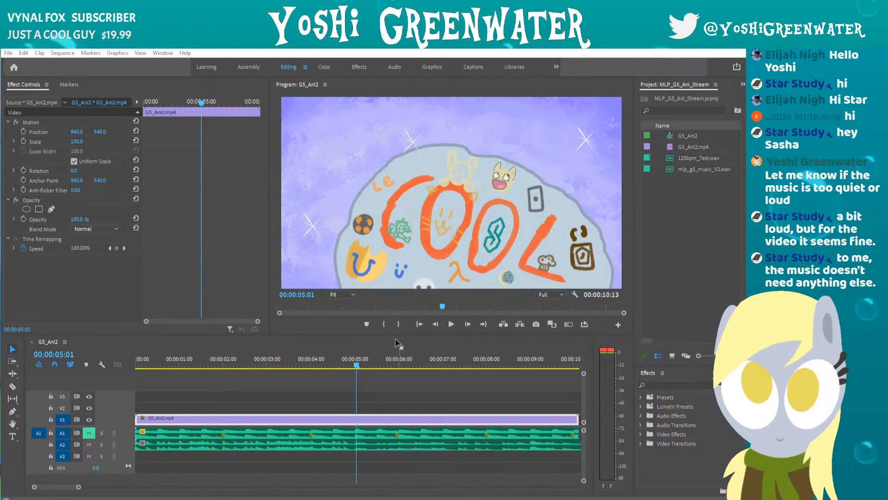
pyautogui.press('Left')
pyautogui.press('Left')
pyautogui.press('Left')
pyautogui.press('Left')
pyautogui.press('Left')
pyautogui.press('Right')
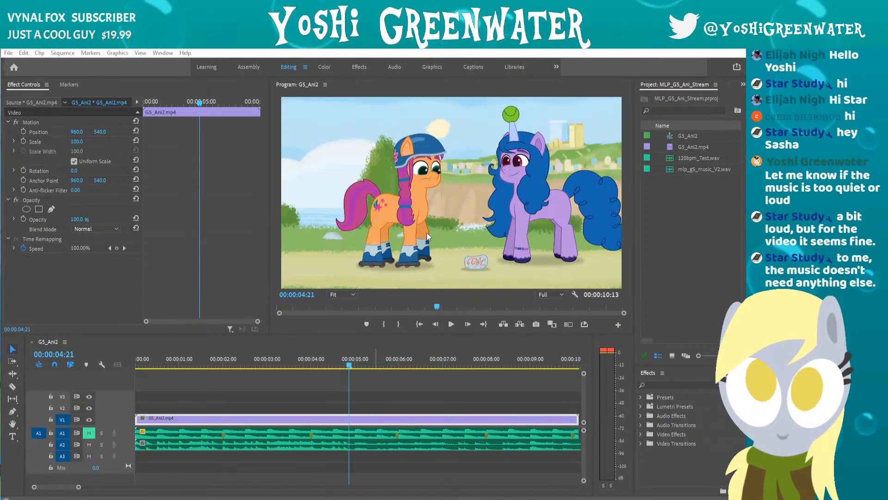
pyautogui.press('Right')
pyautogui.press('Right')
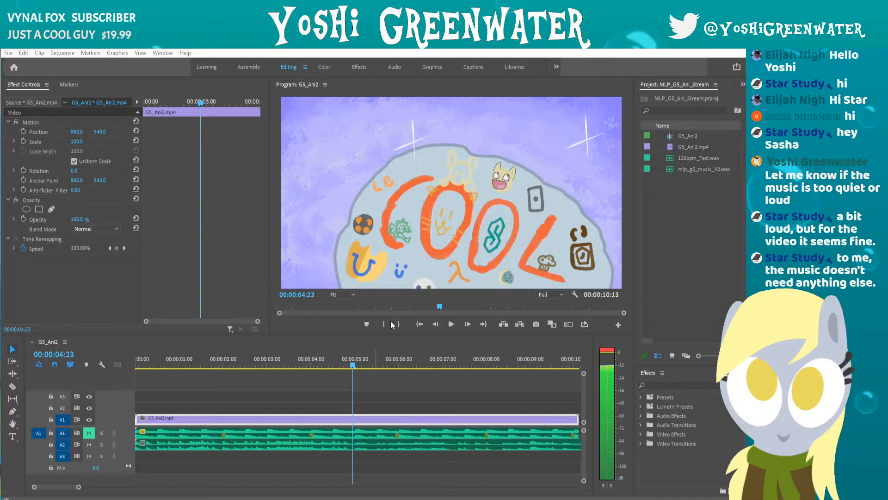
pyautogui.click(366, 378)
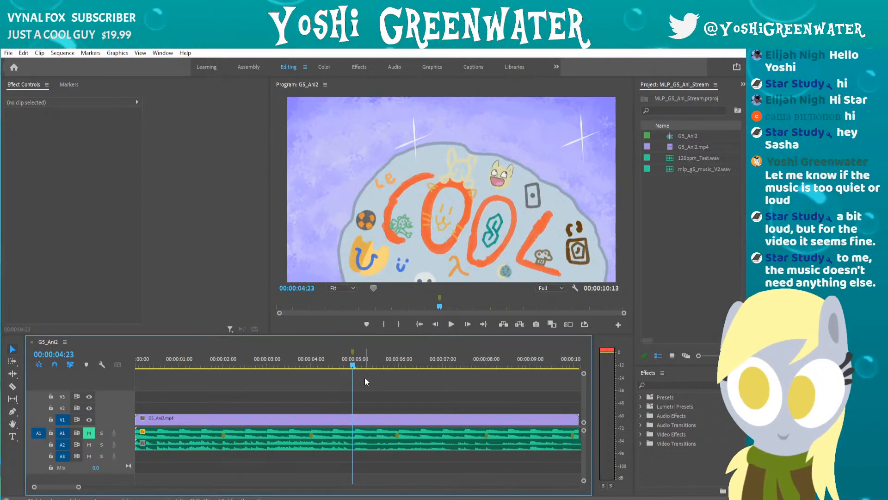
pyautogui.hotkey('ctrl', 's')
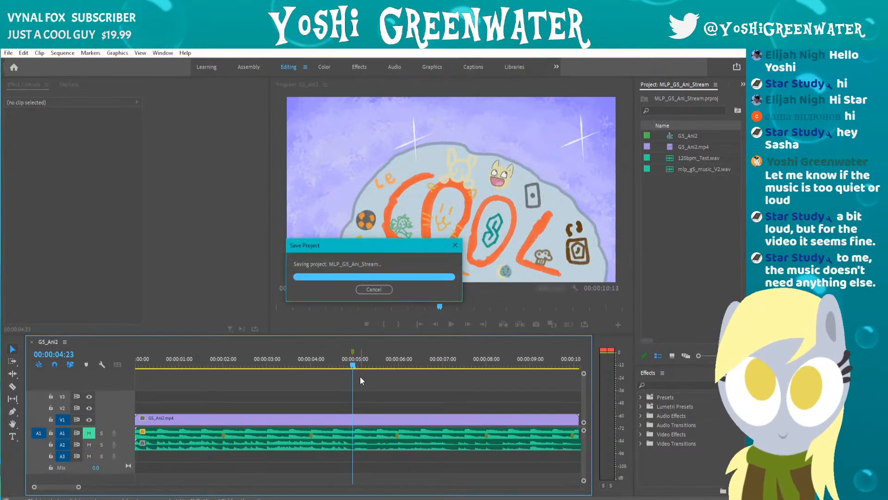
# Add a sequence marker at 00:00:06:05, at the cut to the close-up of the orange pony in the helmet.
pyautogui.moveTo(354, 366)
pyautogui.mouseDown()
pyautogui.moveTo(418, 367)
pyautogui.moveTo(406, 360)
pyautogui.mouseUp()
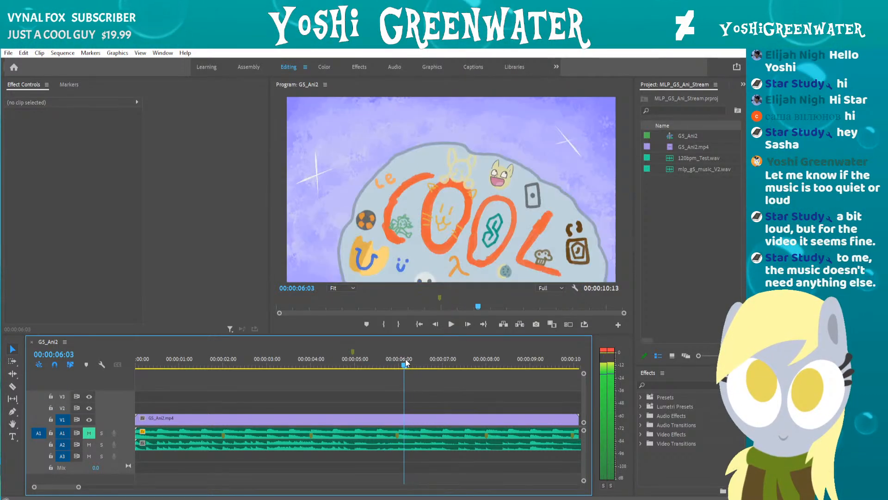
pyautogui.press('Right')
pyautogui.press('Right')
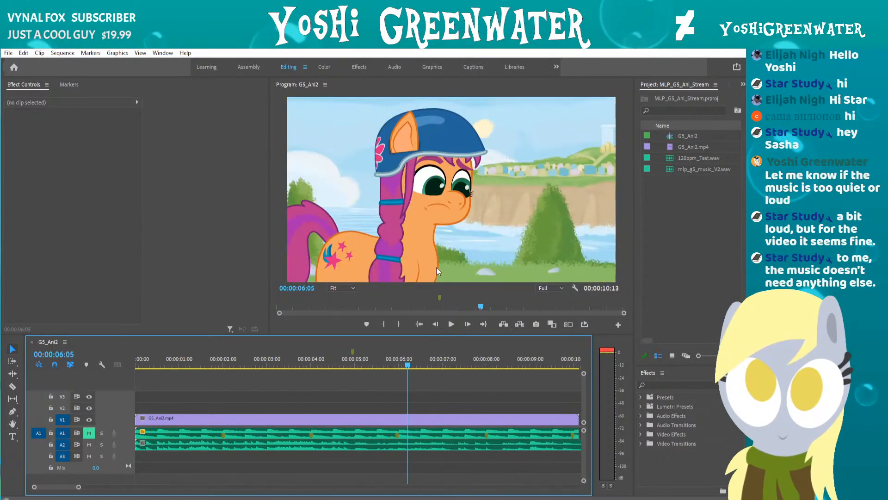
pyautogui.hscroll(1, 425, 367)
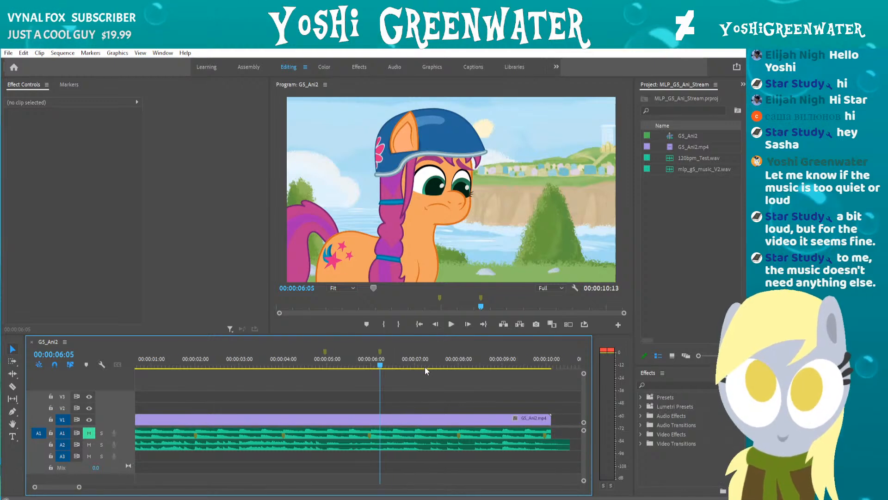
# Add a sequence marker at 00:00:07:20, at the cut to the close-up of the smiling purple unicorn.
pyautogui.moveTo(392, 362); pyautogui.dragTo(443, 365)
pyautogui.press('Right')
pyautogui.press('Right')
pyautogui.press('Right')
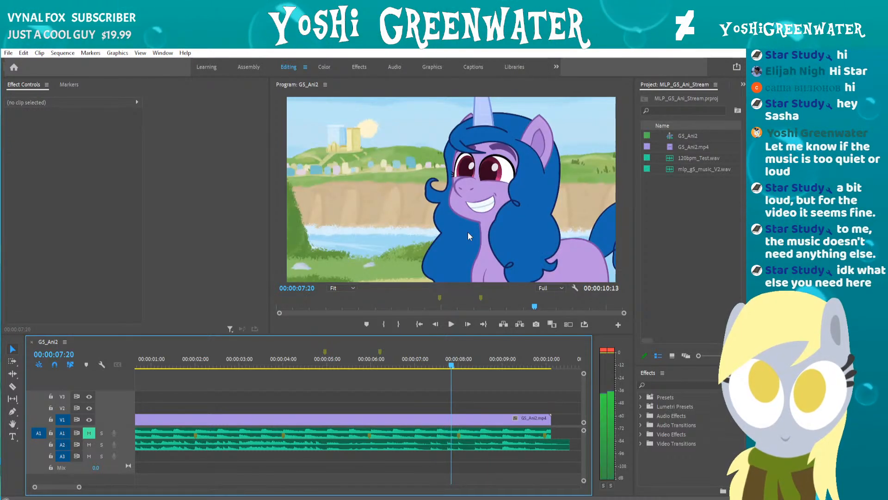
pyautogui.press('Right')
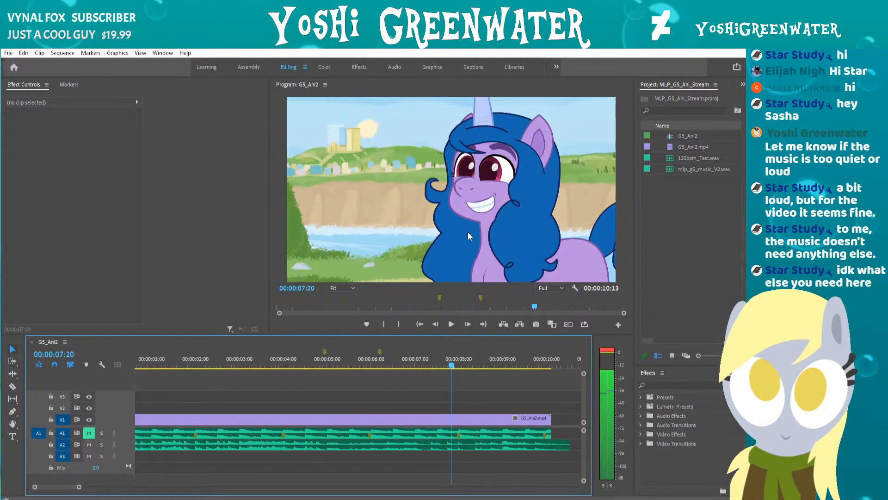
pyautogui.press('m')
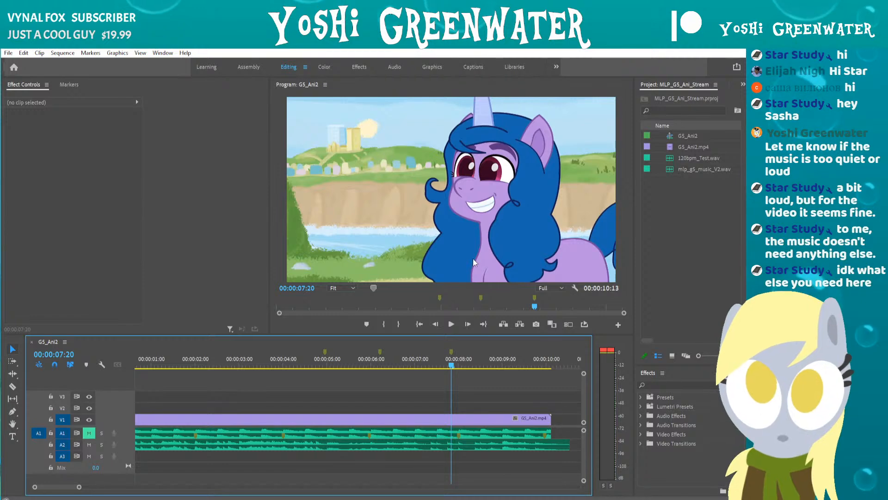
pyautogui.press('Right')
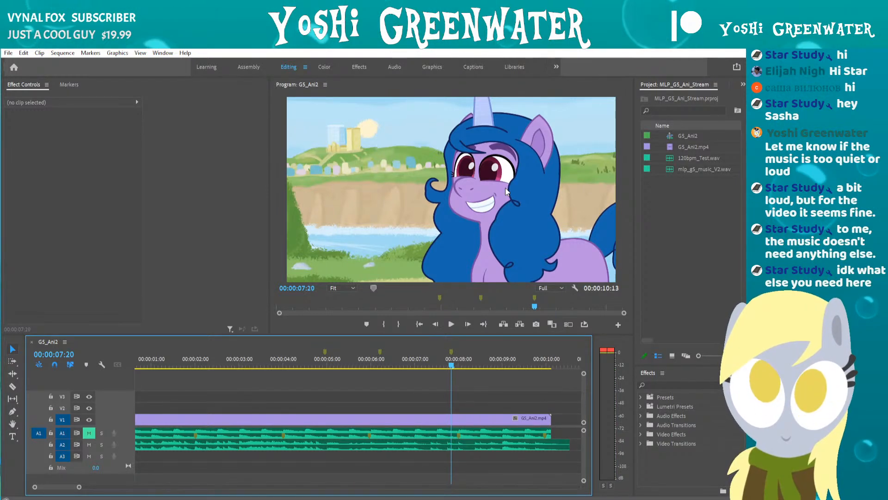
# Make the timeline area taller with the full sequence in view, save the project, and return the playhead to 00:00:00:00.
pyautogui.moveTo(467, 367); pyautogui.dragTo(558, 370)
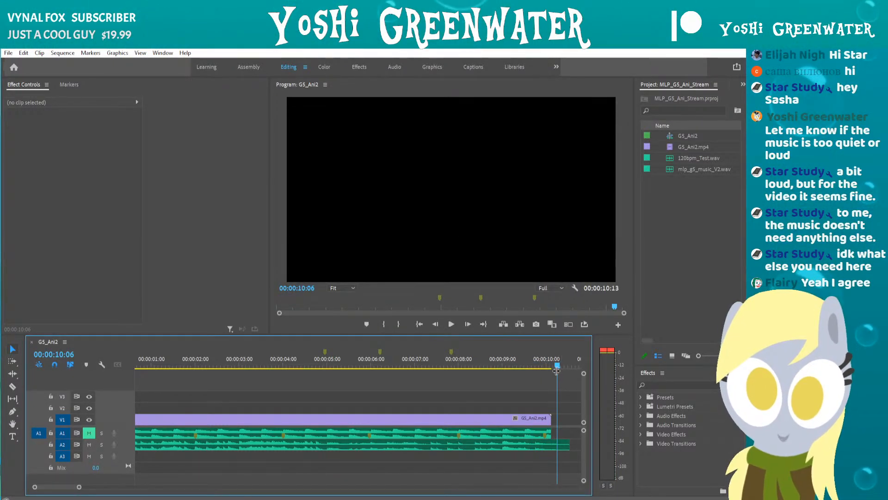
pyautogui.moveTo(505, 333); pyautogui.dragTo(505, 327)
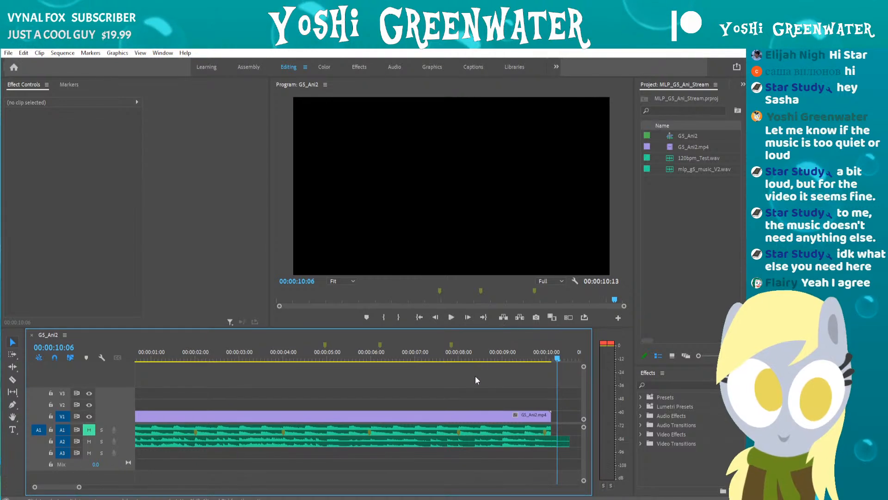
pyautogui.press('-')
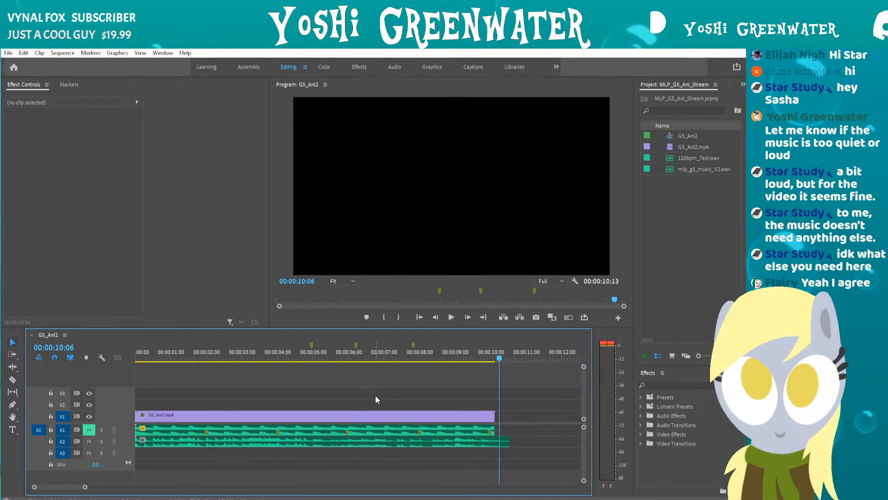
pyautogui.hotkey('ctrl', 's')
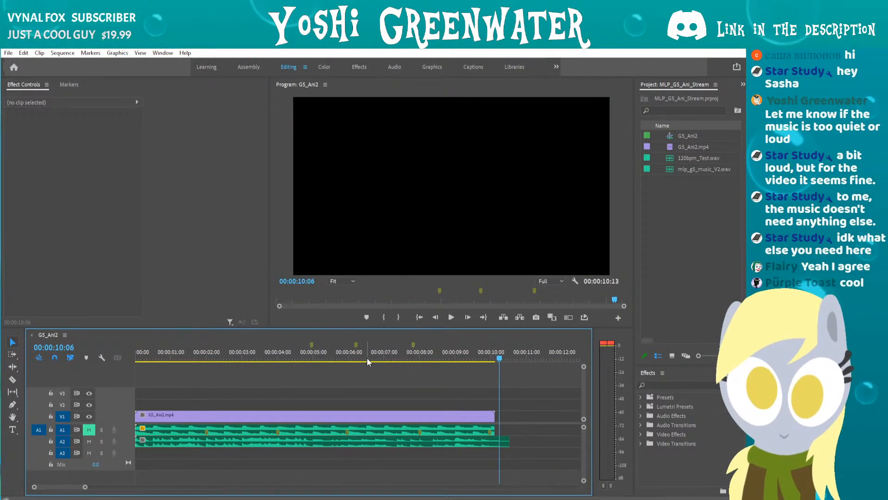
pyautogui.moveTo(326, 362); pyautogui.dragTo(124, 354)
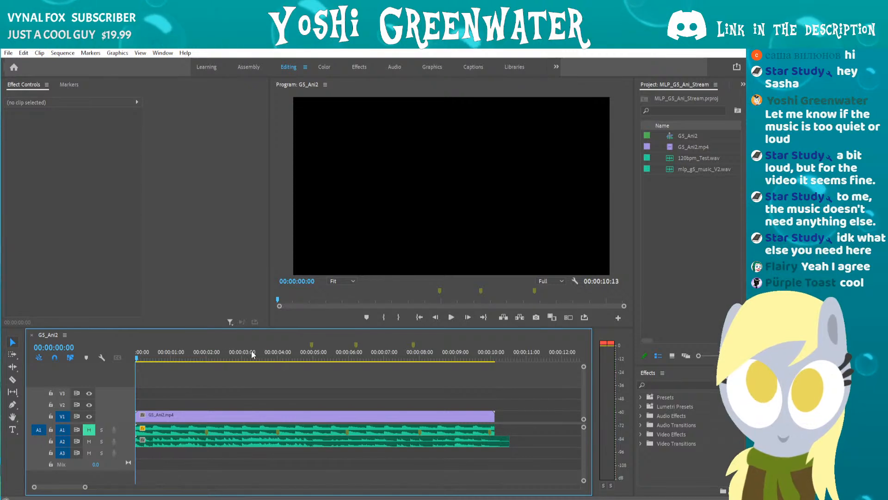
# Add sequence markers at 00:00:00:00 and at 00:00:10:02, where the video clip ends, and save the project.
pyautogui.moveTo(451, 345); pyautogui.dragTo(494, 360)
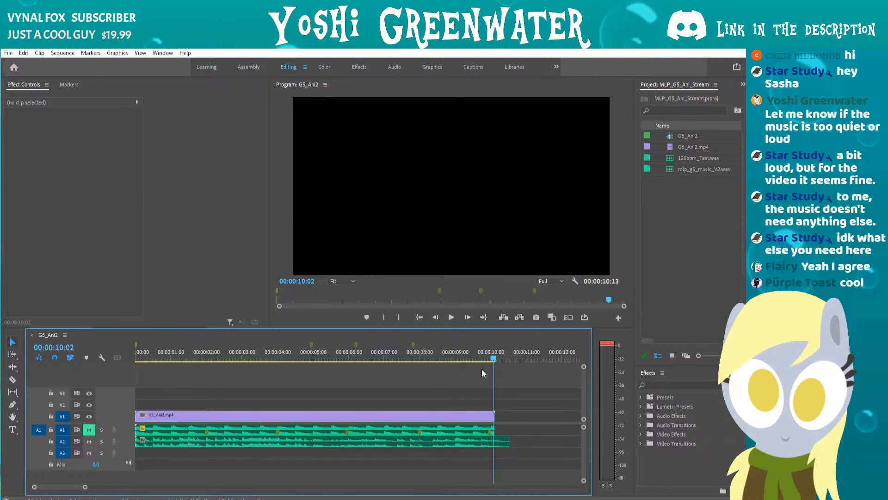
pyautogui.press('m')
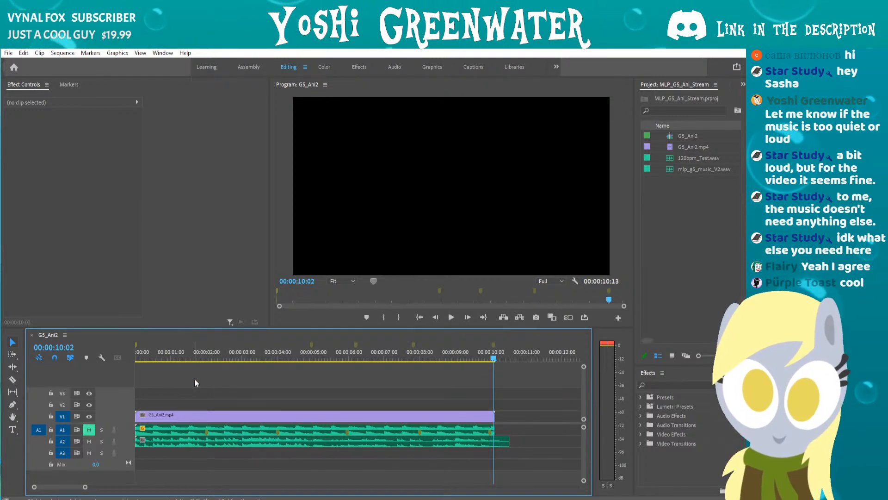
pyautogui.hotkey('ctrl', 's')
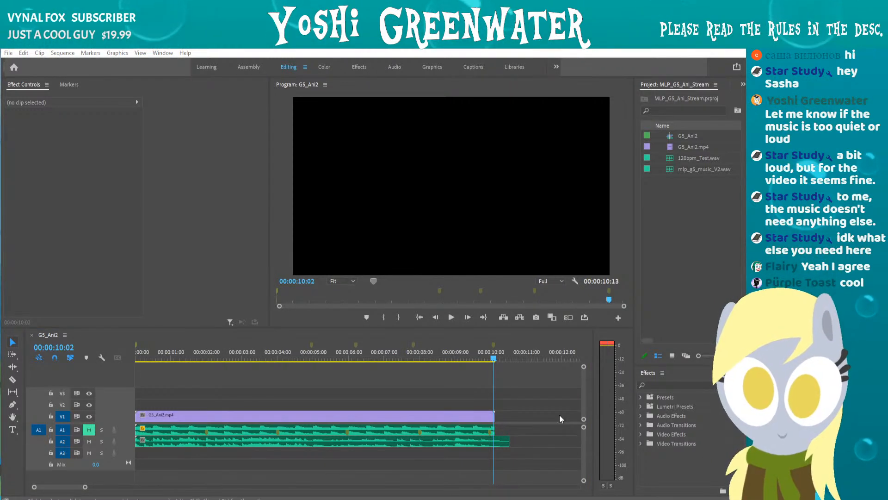
# Make the timeline area taller and play the orange pony's opening skating shot from 00:00:00:12.
pyautogui.click(153, 355)
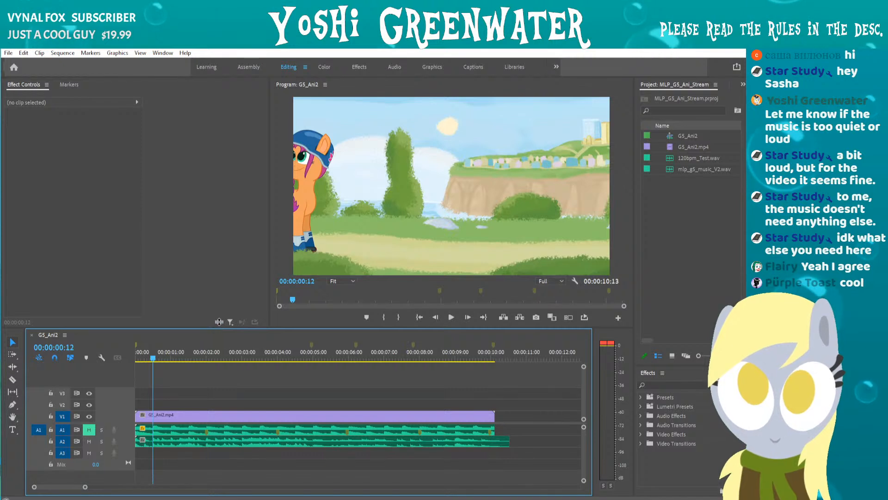
pyautogui.moveTo(218, 326); pyautogui.dragTo(218, 316)
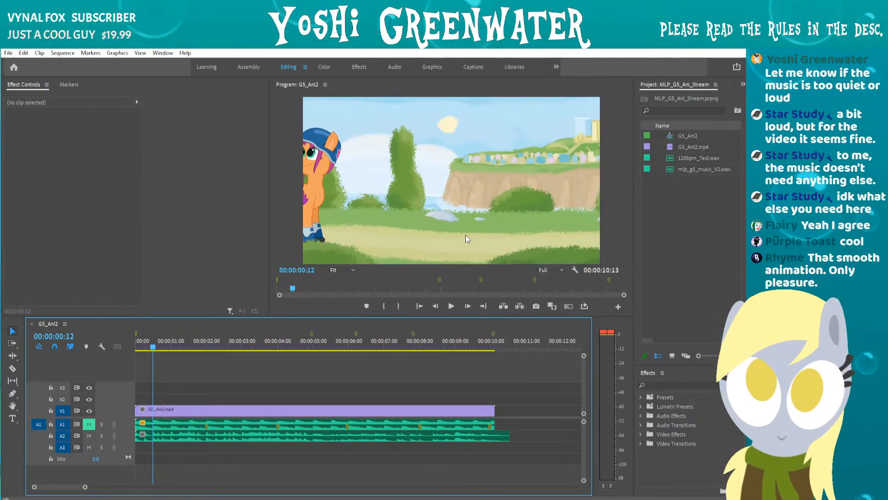
pyautogui.press('space')
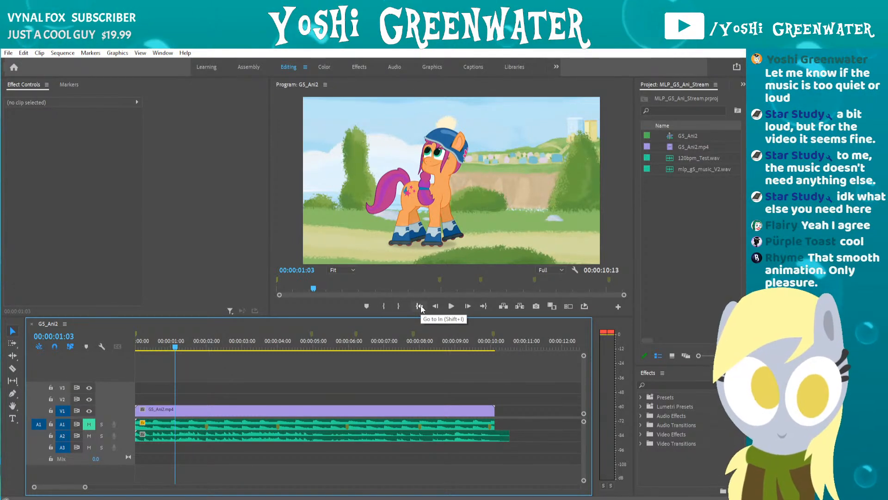
# Mute audio track A2, save the project, and play the opening skating shot without the music up to 00:00:02:08.
pyautogui.click(89, 435)
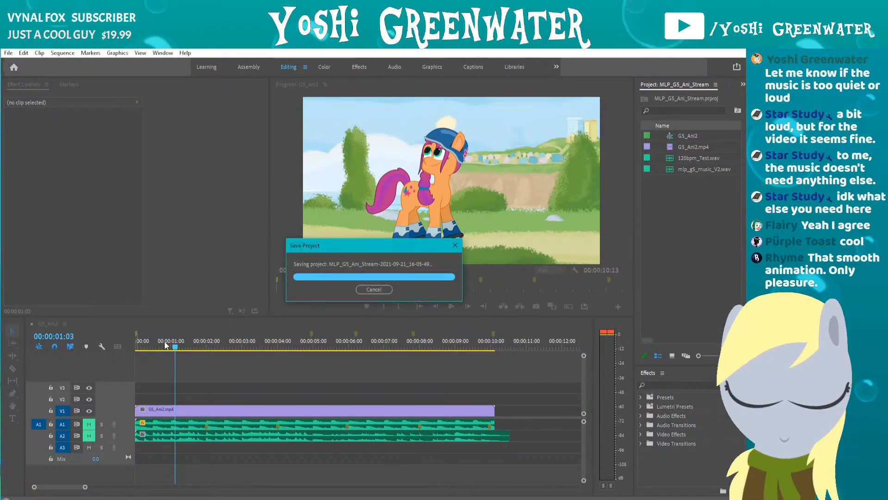
pyautogui.press('space')
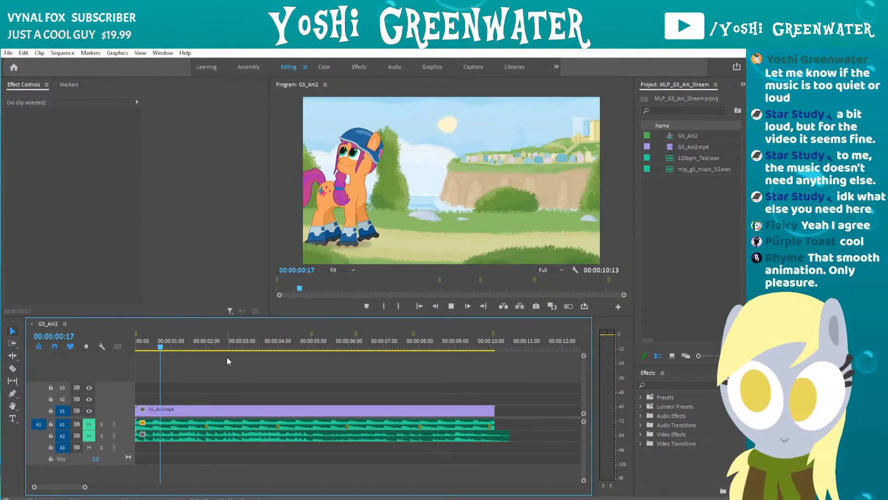
pyautogui.press('space')
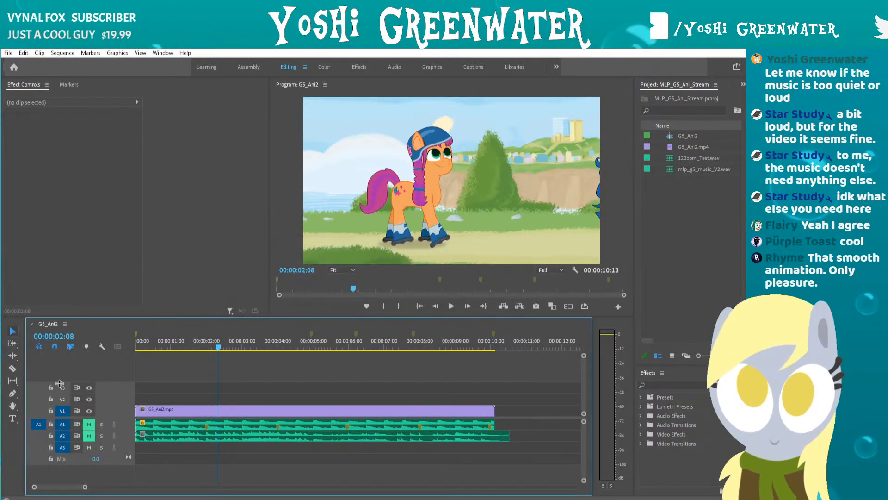
# Switch to the File Explorer window with the PM;TYD_SFX search results, make it taller, and sort the sound files by name.
pyautogui.click(47, 494)
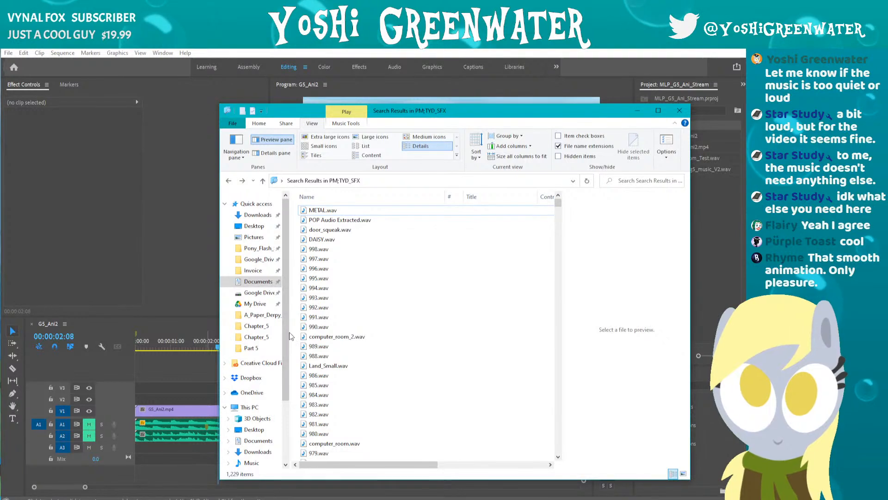
pyautogui.moveTo(287, 336); pyautogui.dragTo(261, 330)
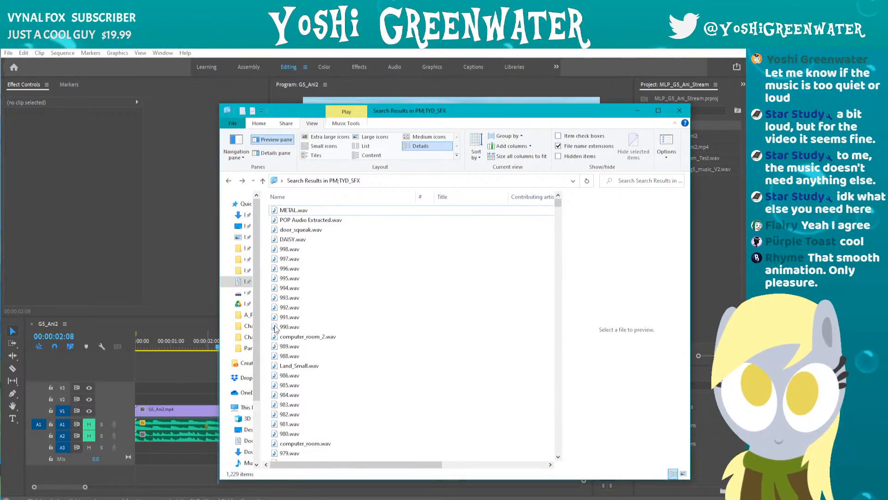
pyautogui.scroll(-3, 503, 254)
pyautogui.scroll(-3, 504, 254)
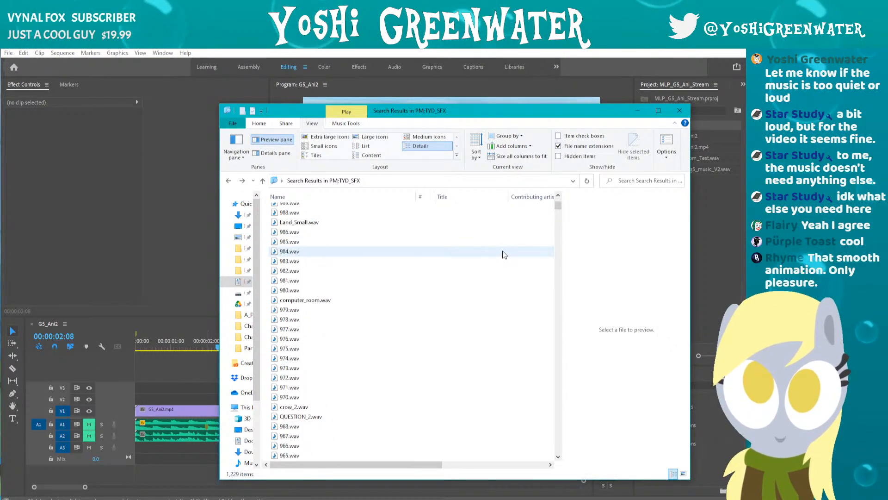
pyautogui.scroll(-4, 503, 254)
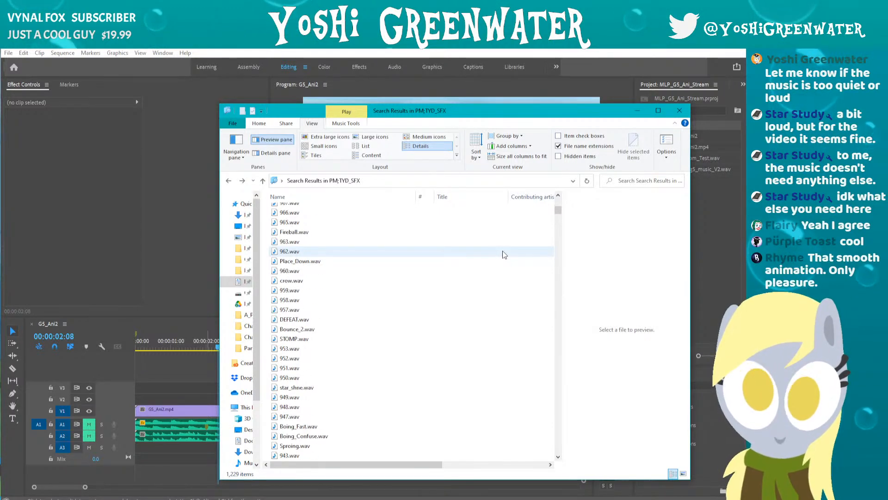
pyautogui.scroll(-3, 502, 252)
pyautogui.moveTo(506, 108); pyautogui.dragTo(508, 59)
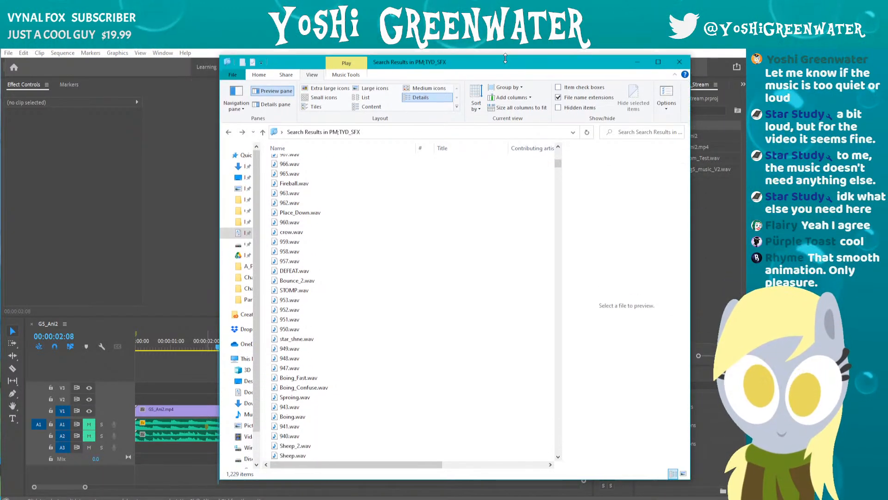
pyautogui.click(300, 149)
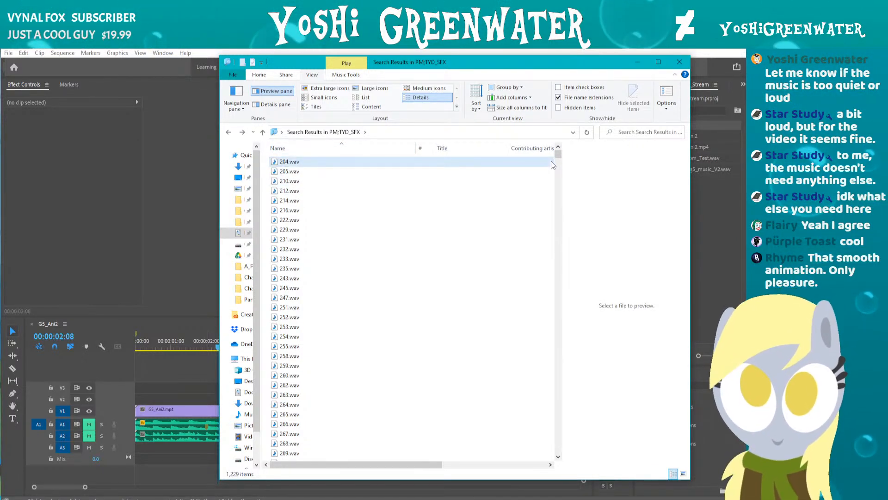
pyautogui.moveTo(289, 58); pyautogui.dragTo(268, 57)
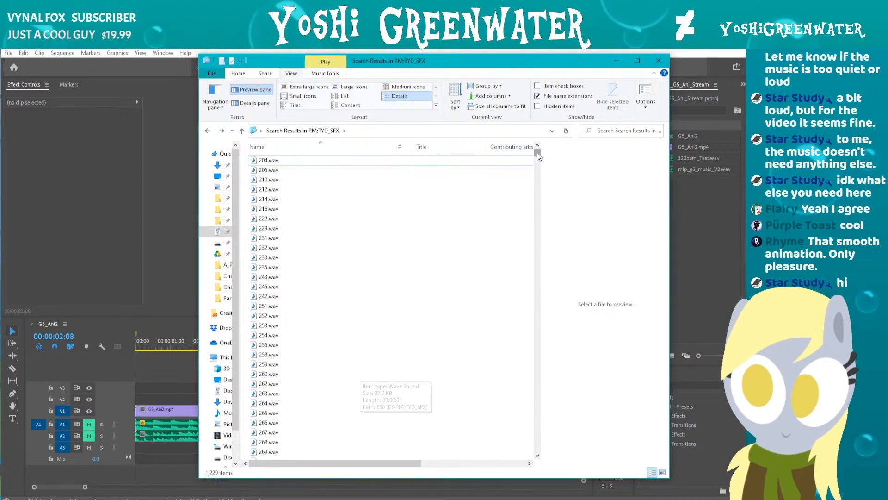
# Look through the named sound effects from AIR_ATTACK.wav to the crowd and curtain sounds, and preview CURTAIN.wav.
pyautogui.moveTo(537, 152); pyautogui.dragTo(542, 254)
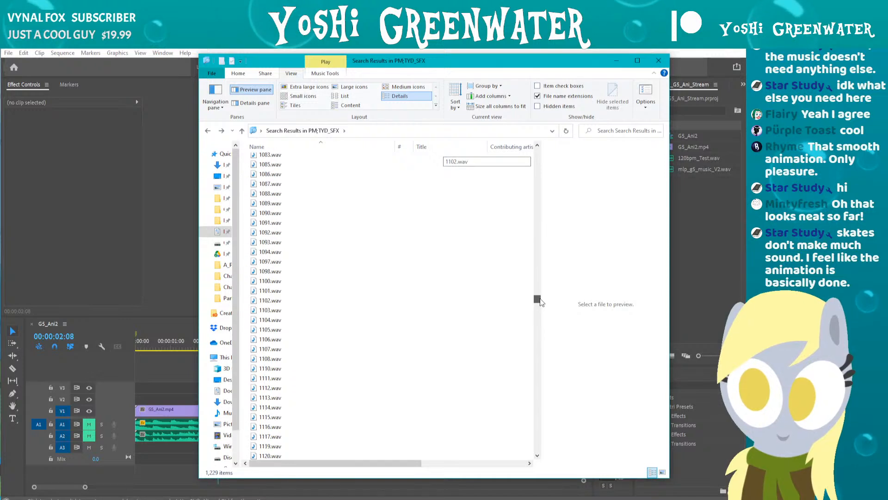
pyautogui.moveTo(542, 326); pyautogui.dragTo(541, 331)
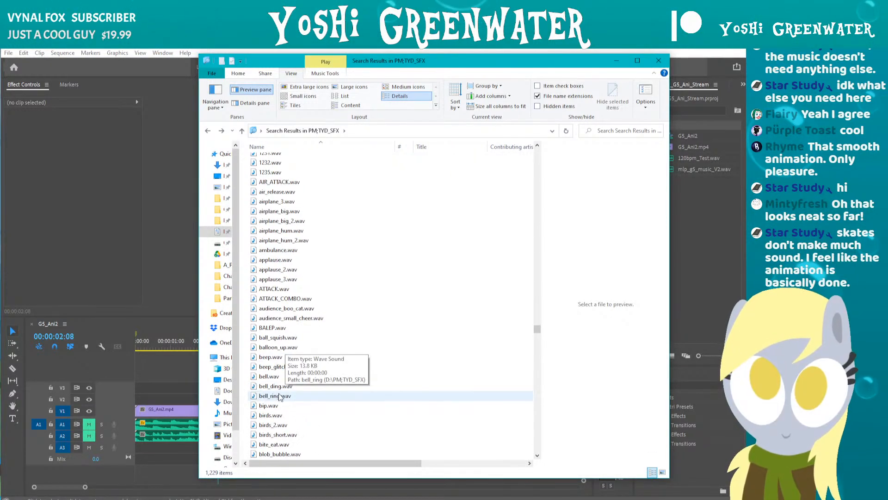
pyautogui.scroll(-4, 277, 377)
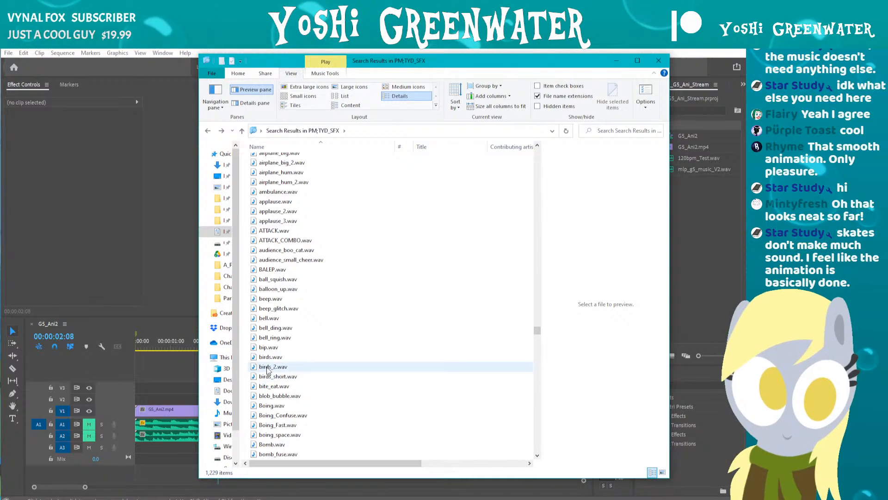
pyautogui.scroll(-2, 372, 291)
pyautogui.scroll(-13, 374, 291)
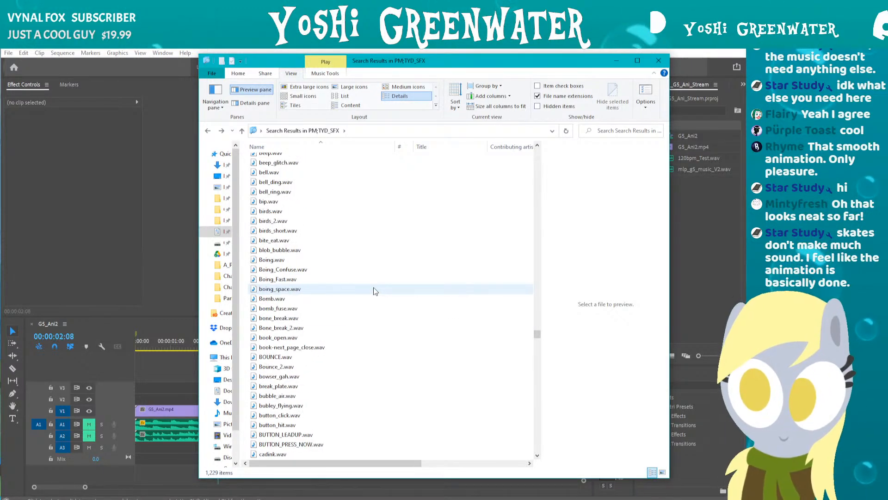
pyautogui.scroll(-16, 375, 291)
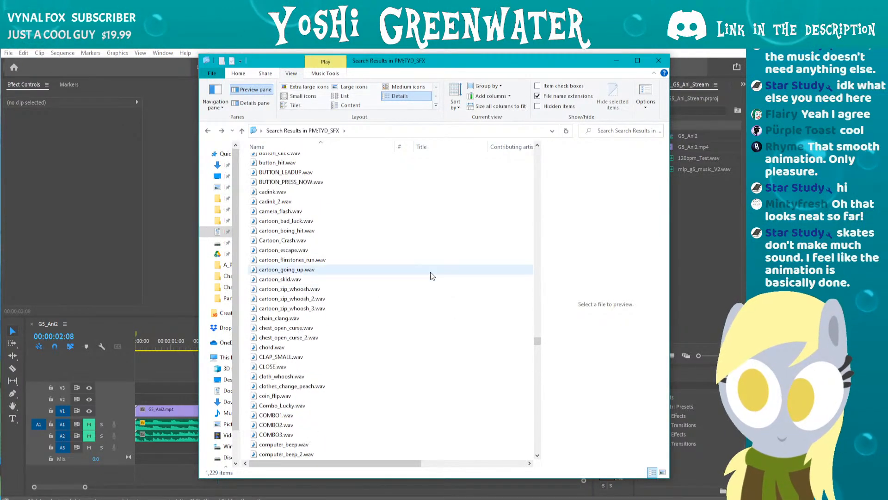
pyautogui.scroll(-3, 430, 275)
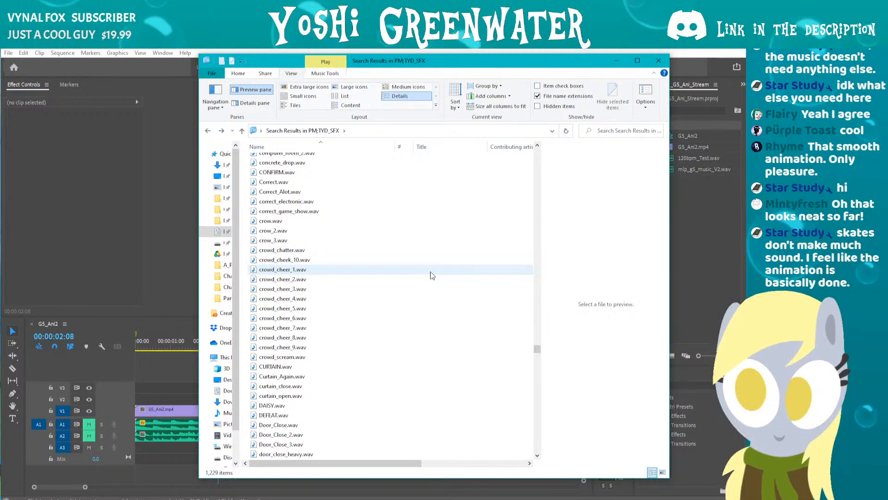
pyautogui.scroll(-1, 430, 275)
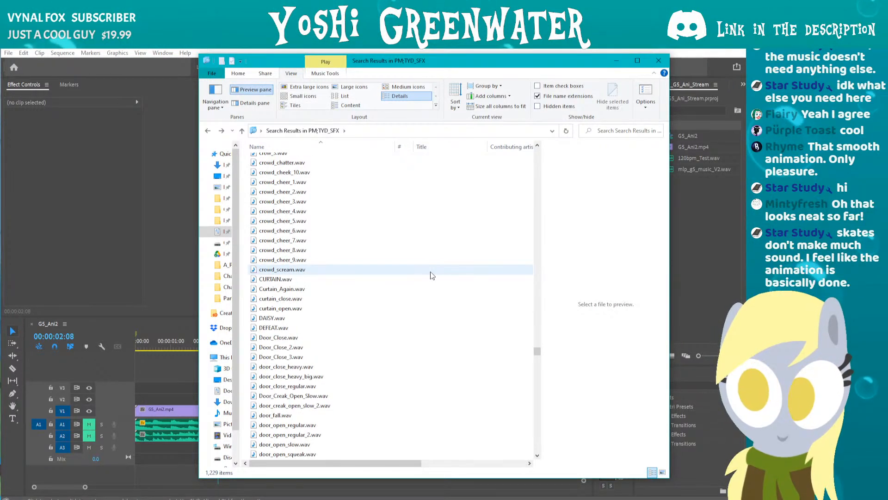
pyautogui.click(431, 279)
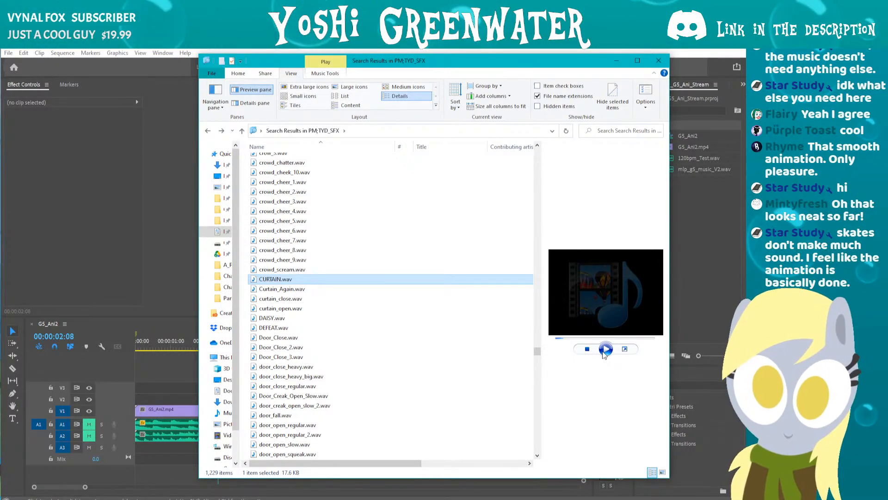
# Look through the rest of the sound effects list, from the door sounds past the metal and paper sounds to the sci-fi ones.
pyautogui.scroll(-7, 420, 301)
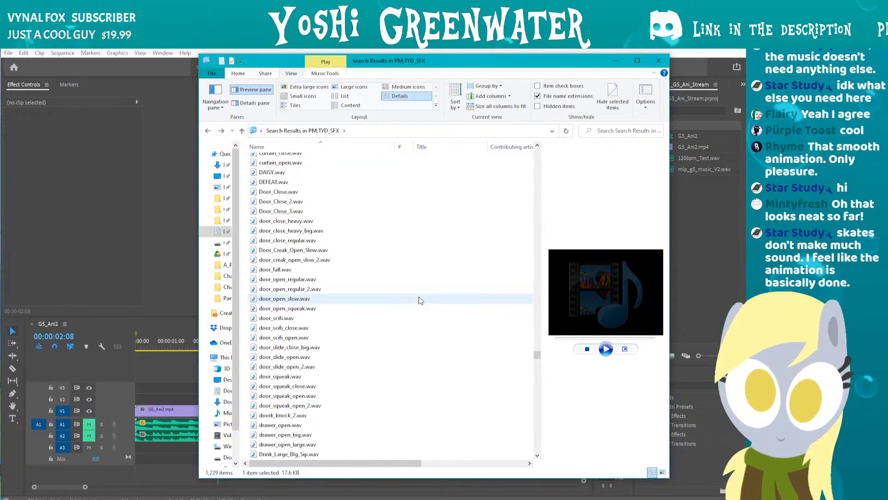
pyautogui.moveTo(537, 362); pyautogui.dragTo(537, 400)
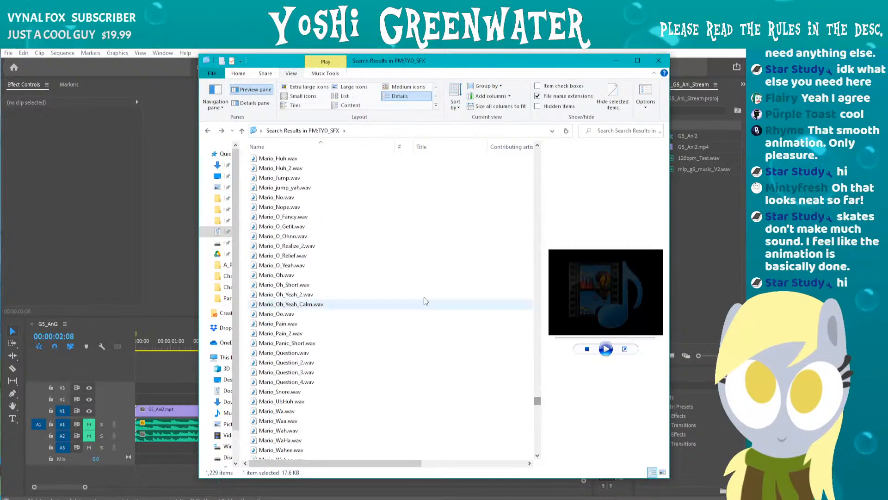
pyautogui.scroll(-7, 400, 267)
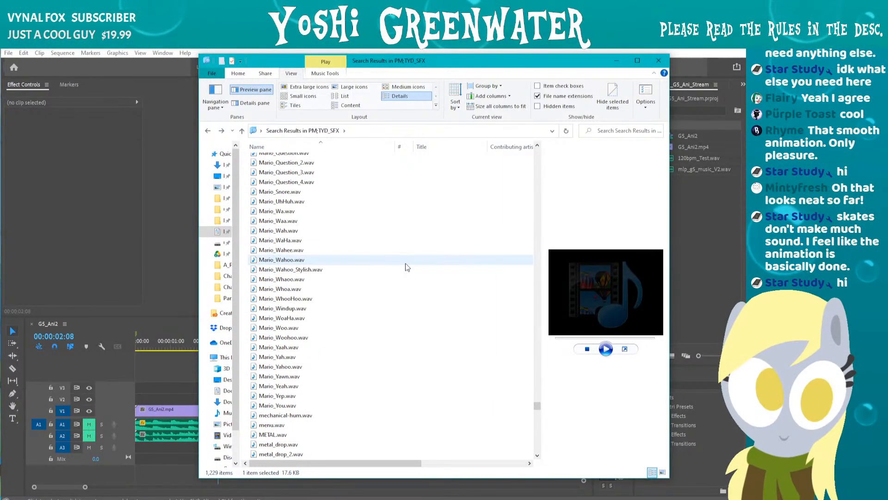
pyautogui.scroll(-2, 407, 267)
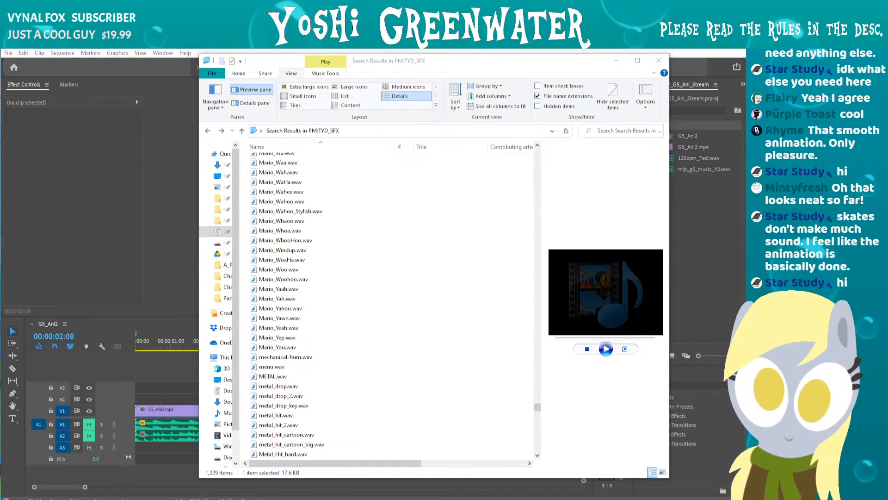
pyautogui.scroll(-15, 265, 325)
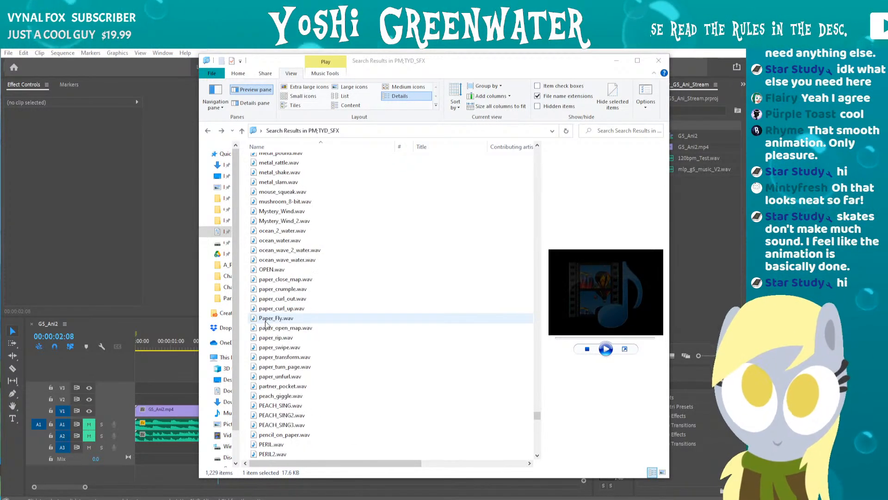
pyautogui.scroll(-9, 265, 325)
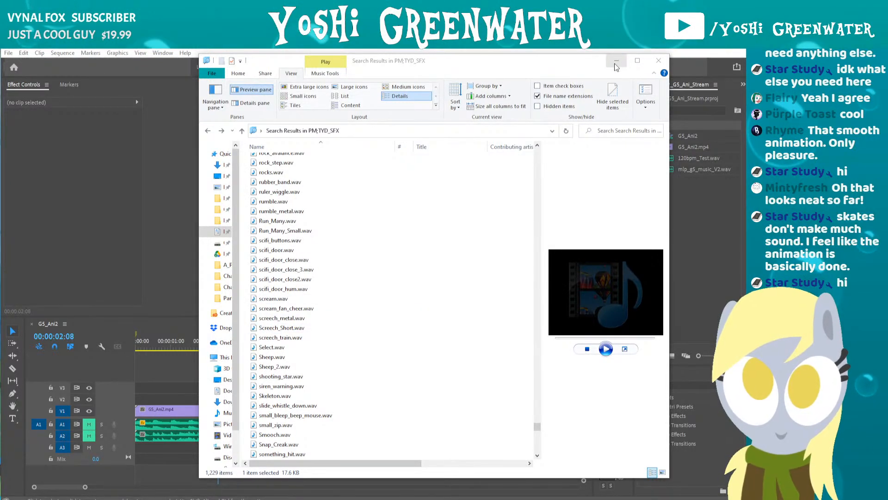
# Open the Derpy_Movie Part_4 folder in a new File Explorer window, minimise the PM;TYD_SFX window, and place the folder over the editor.
pyautogui.rightClick(58, 498)
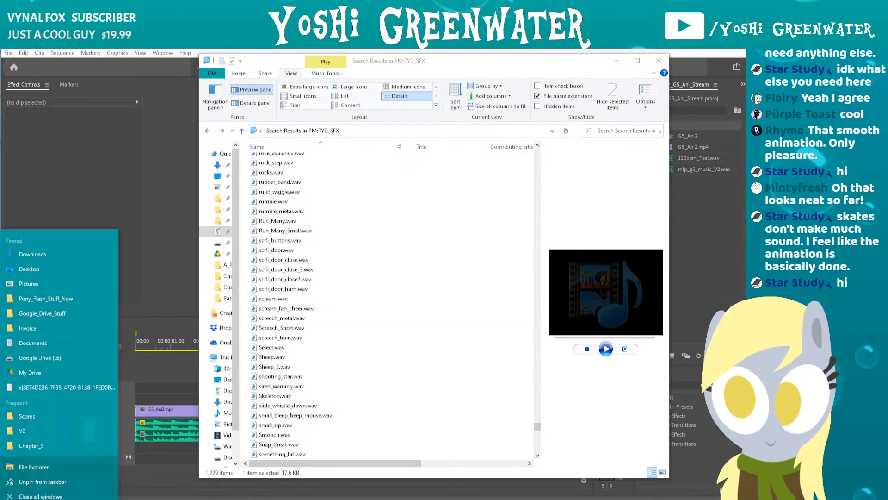
pyautogui.click(57, 464)
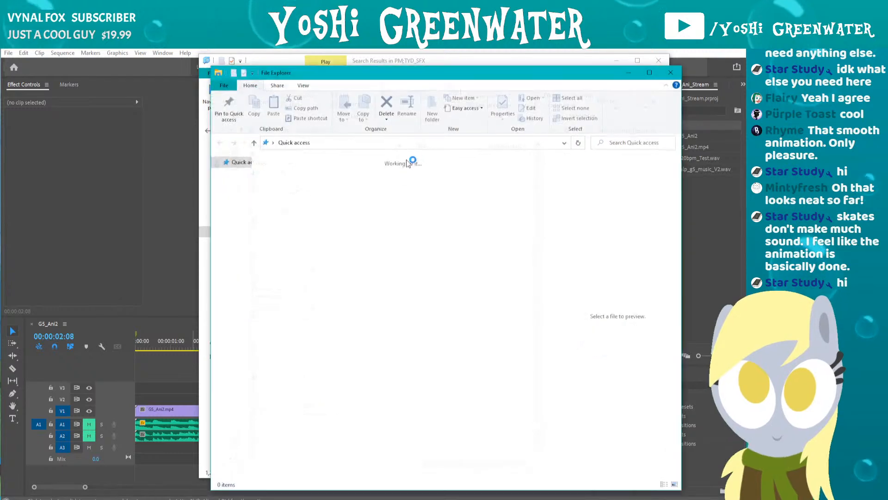
pyautogui.moveTo(508, 78); pyautogui.dragTo(0, 76)
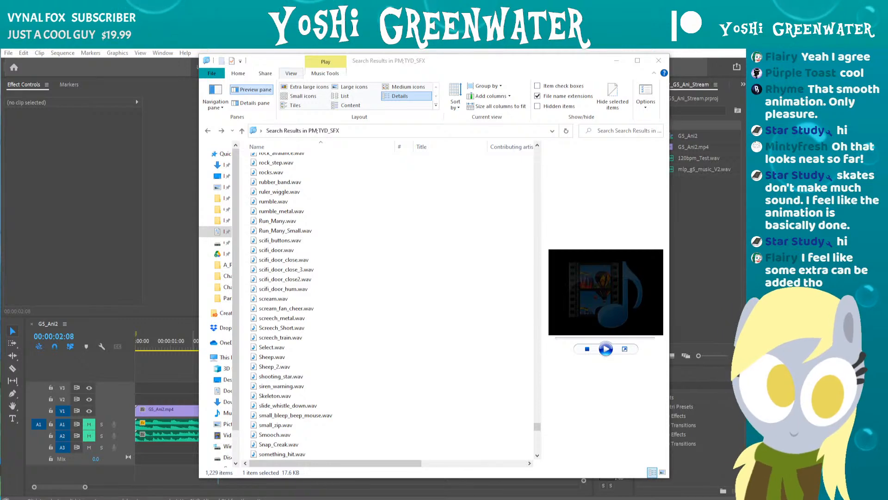
pyautogui.click(616, 62)
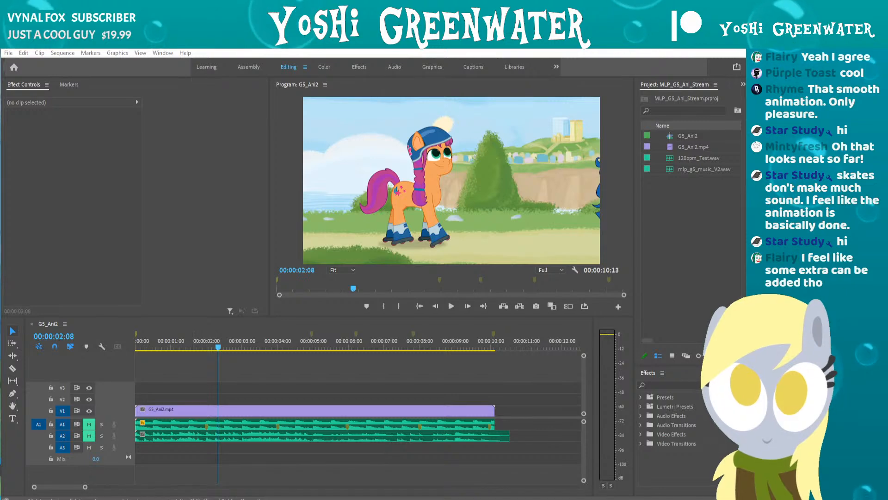
pyautogui.moveTo(0, 97); pyautogui.dragTo(475, 100)
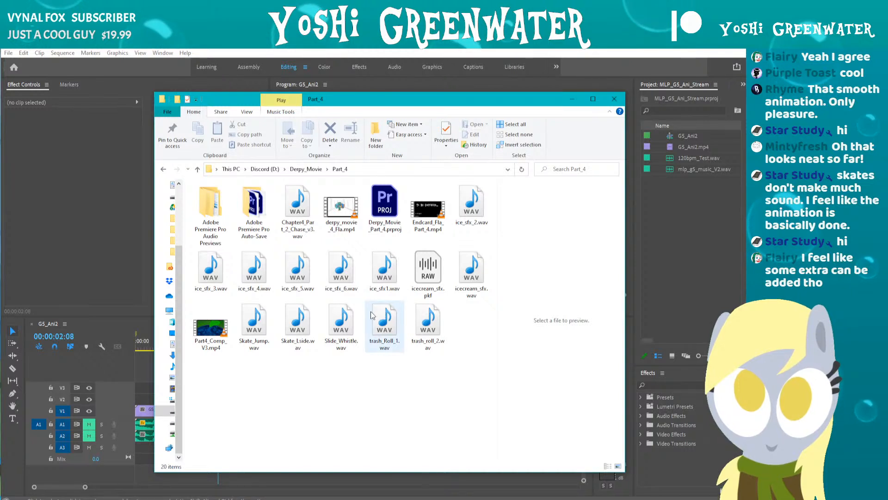
# Preview the skating sound effects Skate_Jump.wav and Skate_Lside.wav in the Part_4 folder.
pyautogui.click(257, 332)
pyautogui.doubleClick(257, 332)
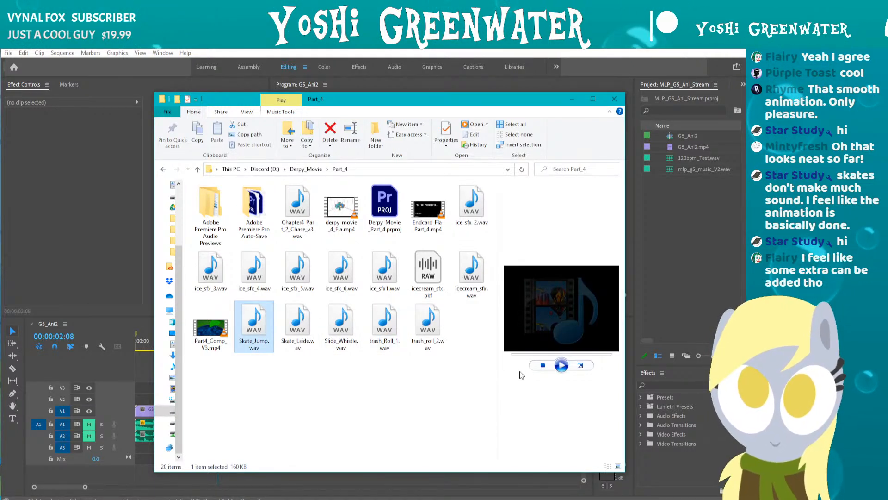
pyautogui.click(310, 334)
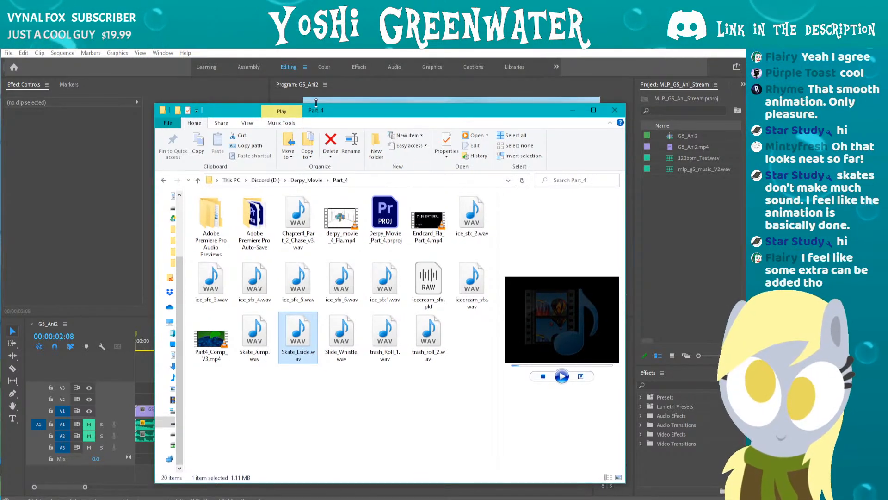
# Import Skate_Lside.wav from the Part_4 folder into the project and place it on audio track A3 near the sequence start.
pyautogui.moveTo(316, 102); pyautogui.dragTo(316, 126)
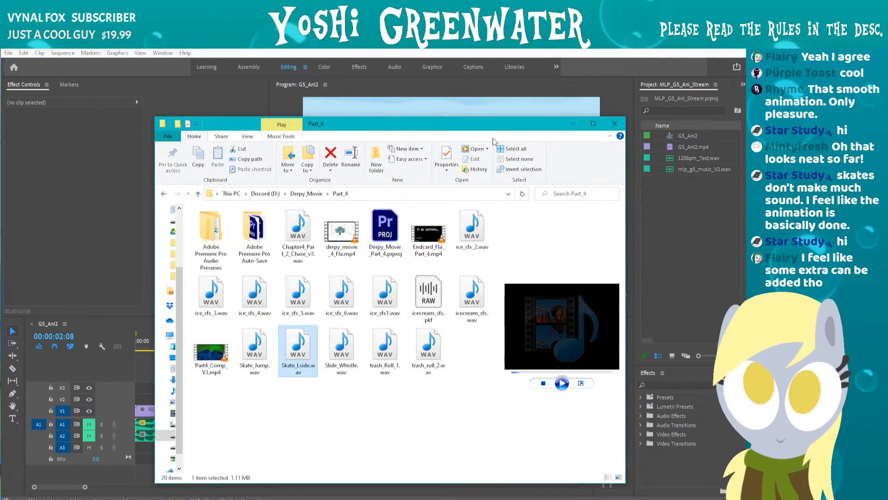
pyautogui.moveTo(508, 127); pyautogui.dragTo(0, 132)
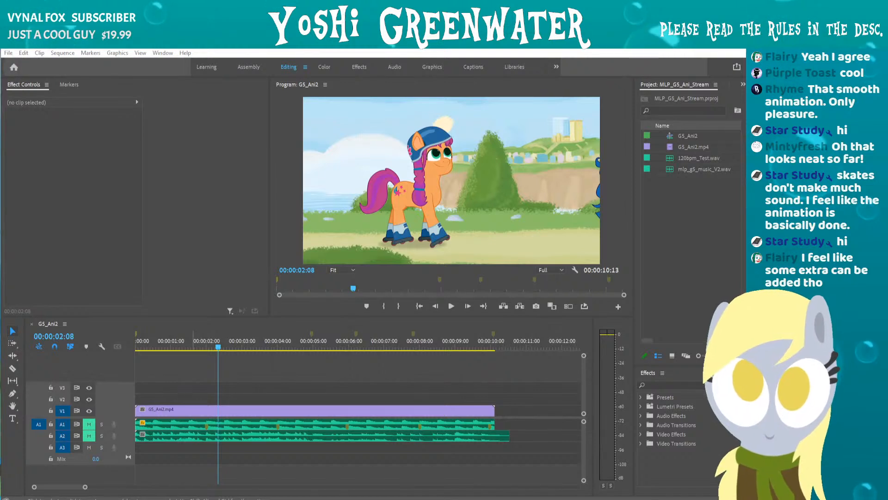
pyautogui.moveTo(0, 241); pyautogui.dragTo(695, 223)
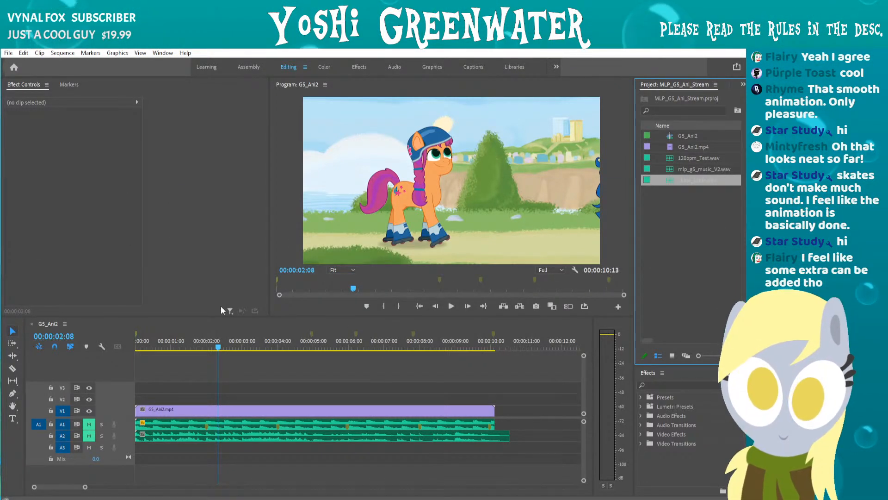
pyautogui.moveTo(217, 318); pyautogui.dragTo(217, 295)
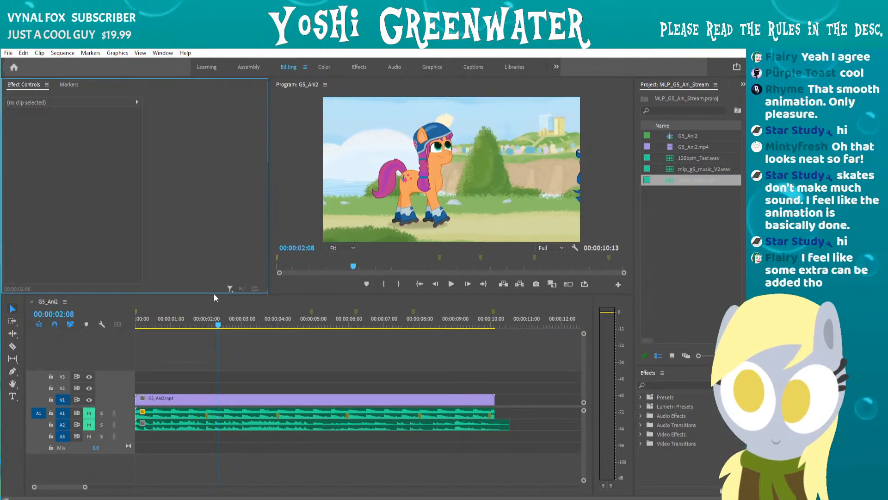
pyautogui.moveTo(675, 187); pyautogui.dragTo(157, 425)
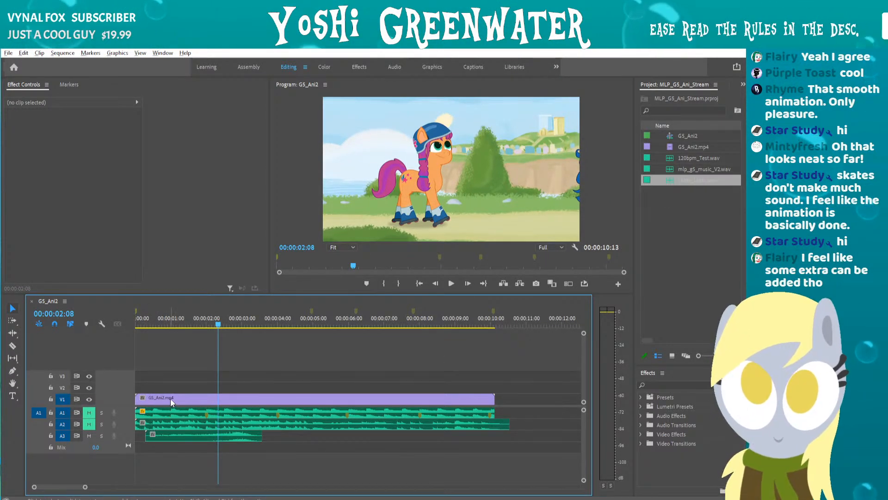
# Play the sequence from the start through the end of the skating clip to check its timing.
pyautogui.scroll(2, 170, 398)
pyautogui.scroll(1, 246, 346)
pyautogui.scroll(1, 204, 373)
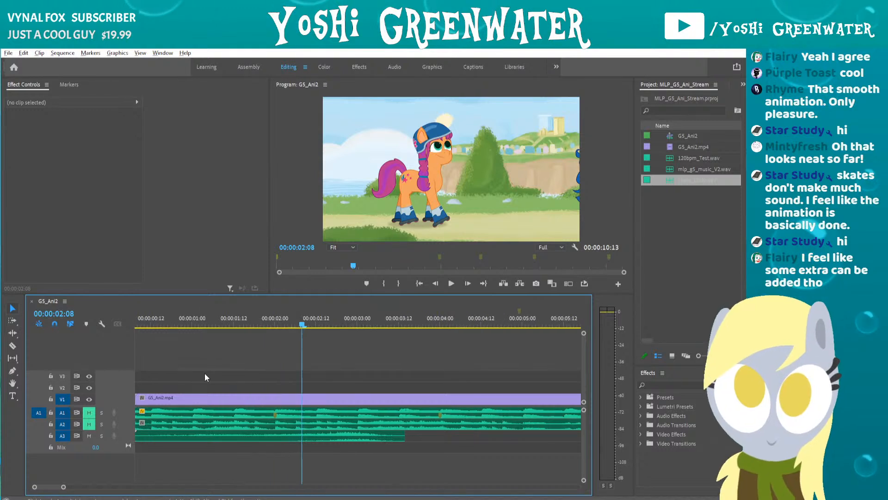
pyautogui.scroll(1, 261, 377)
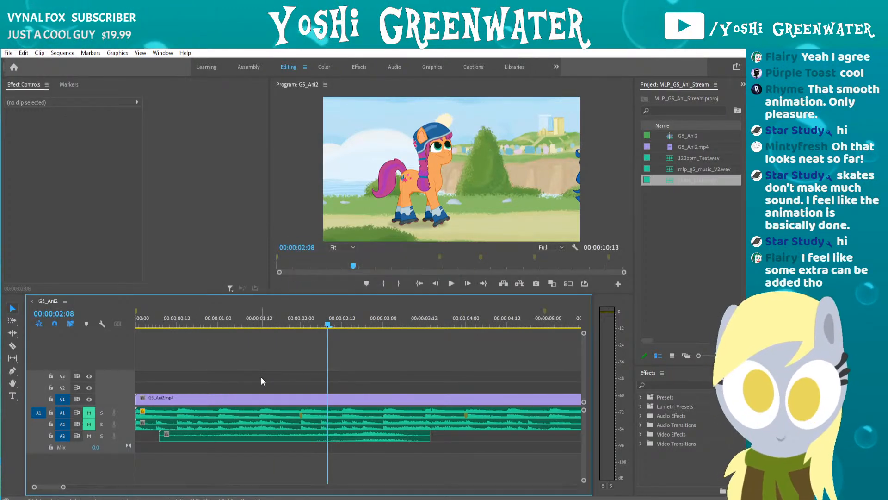
pyautogui.moveTo(140, 324); pyautogui.dragTo(128, 325)
pyautogui.press('space')
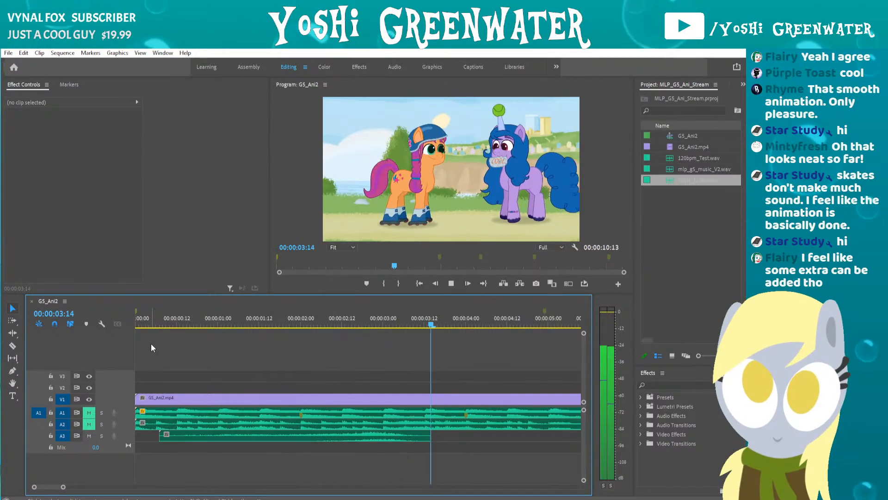
pyautogui.press('space')
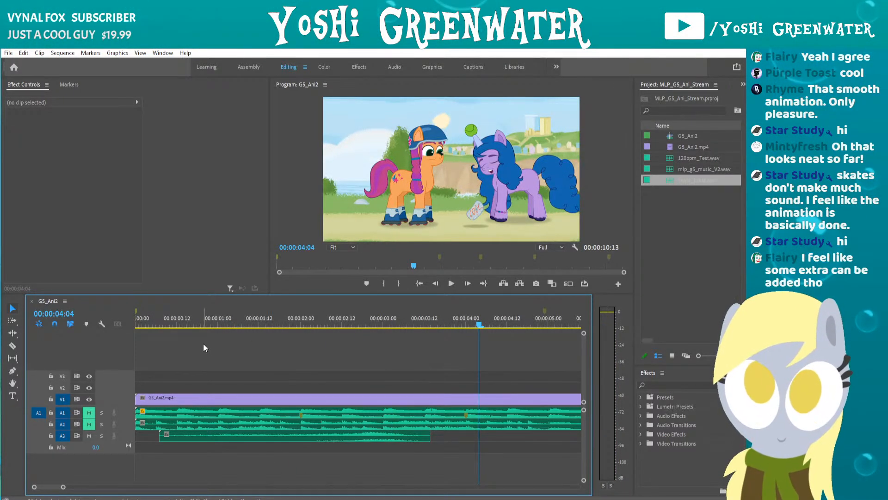
# Widen the program monitor slightly, set the playhead to 00:00:03:06, and shift the skating clip on A3 about half a second later.
pyautogui.moveTo(637, 225); pyautogui.dragTo(648, 222)
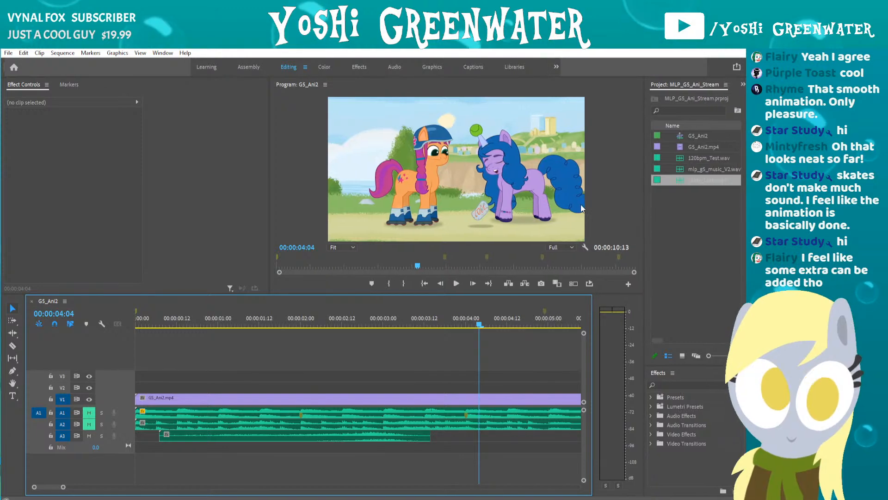
pyautogui.scroll(-1, 287, 403)
pyautogui.scroll(-4, 256, 400)
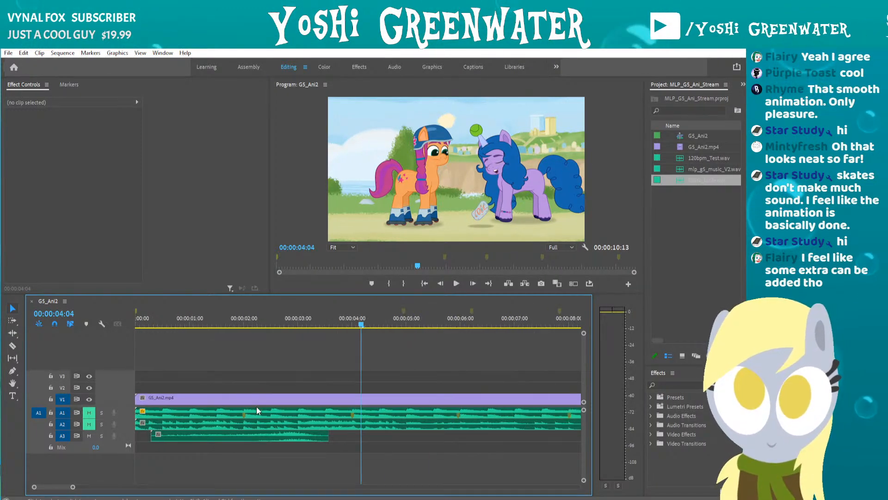
pyautogui.moveTo(300, 322)
pyautogui.mouseDown()
pyautogui.moveTo(317, 322)
pyautogui.moveTo(310, 319)
pyautogui.mouseUp()
pyautogui.moveTo(260, 437); pyautogui.dragTo(273, 440)
pyautogui.hotkey('alt', 'Right')
pyautogui.hotkey('alt', 'Right')
pyautogui.hotkey('alt', 'Right')
pyautogui.hotkey('alt', 'Right')
pyautogui.hotkey('alt', 'Right')
pyautogui.hotkey('alt', 'Right')
pyautogui.hotkey('alt', 'Right')
pyautogui.hotkey('alt', 'Right')
pyautogui.hotkey('alt', 'Right')
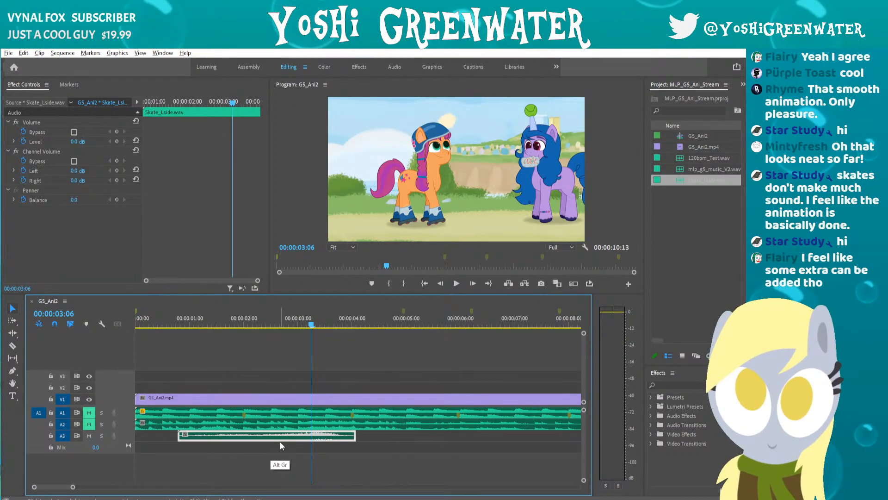
# Replay the sequence from the start to about four seconds to check the shifted skating sound.
pyautogui.moveTo(168, 324); pyautogui.dragTo(121, 331)
pyautogui.press('space')
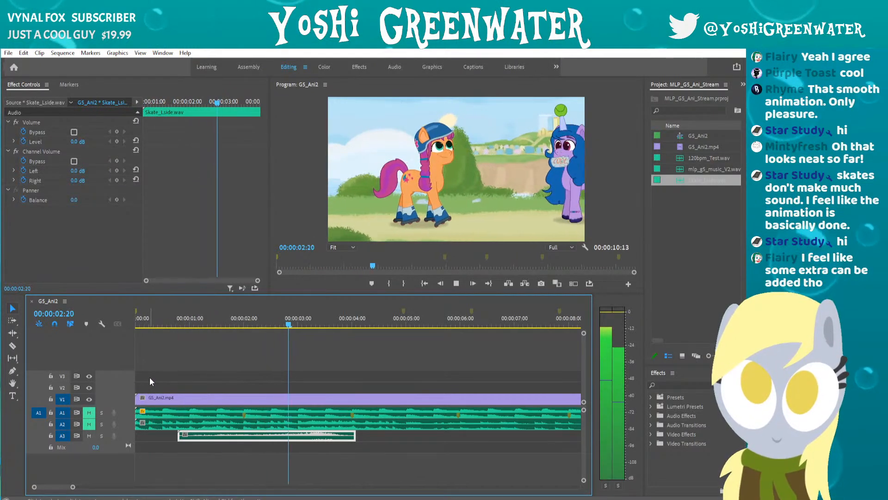
pyautogui.press('space')
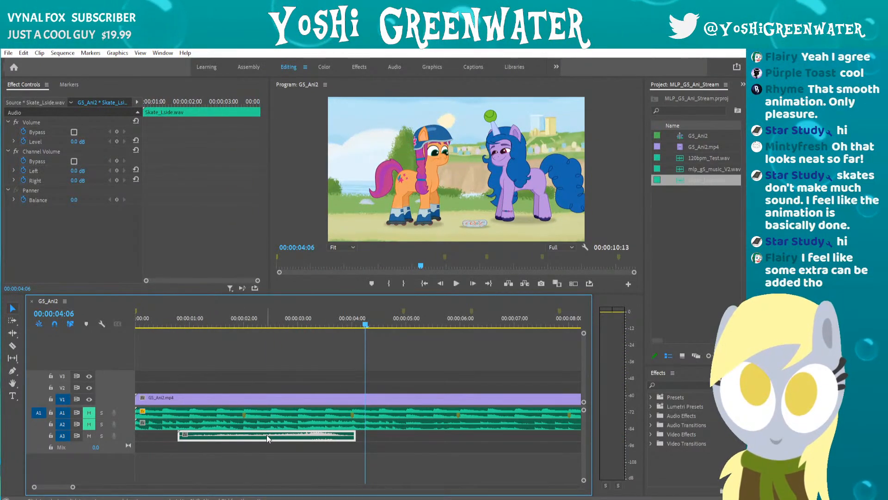
# Slow the skating clip on A3 to 80% speed and move it earlier, starting about a quarter second into the sequence.
pyautogui.moveTo(262, 432); pyautogui.dragTo(255, 433)
pyautogui.rightClick(238, 434)
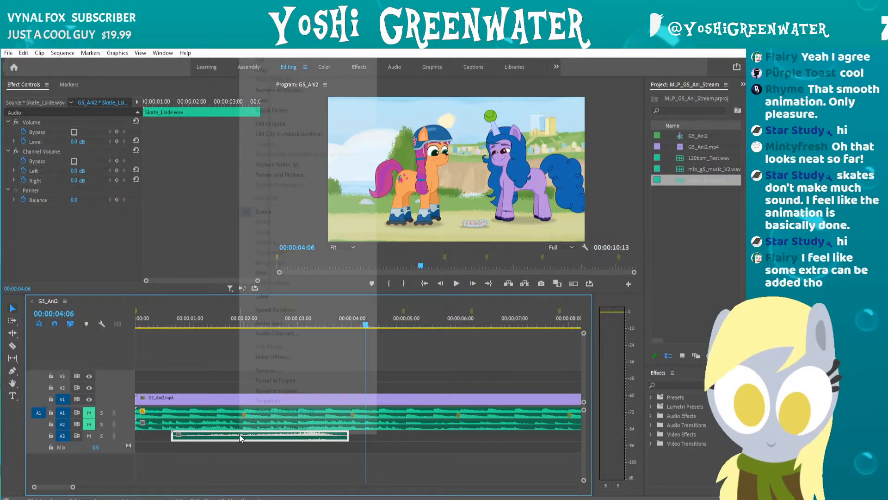
pyautogui.click(262, 309)
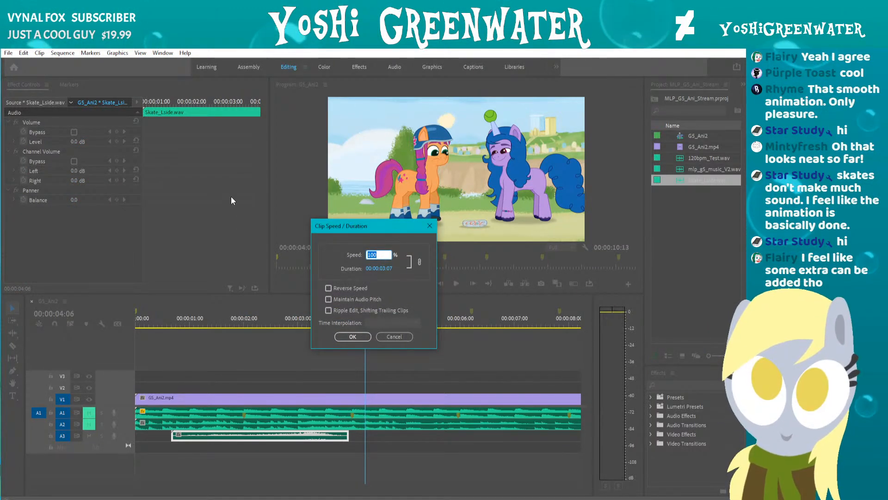
pyautogui.moveTo(339, 226); pyautogui.dragTo(317, 227)
pyautogui.press('Escape')
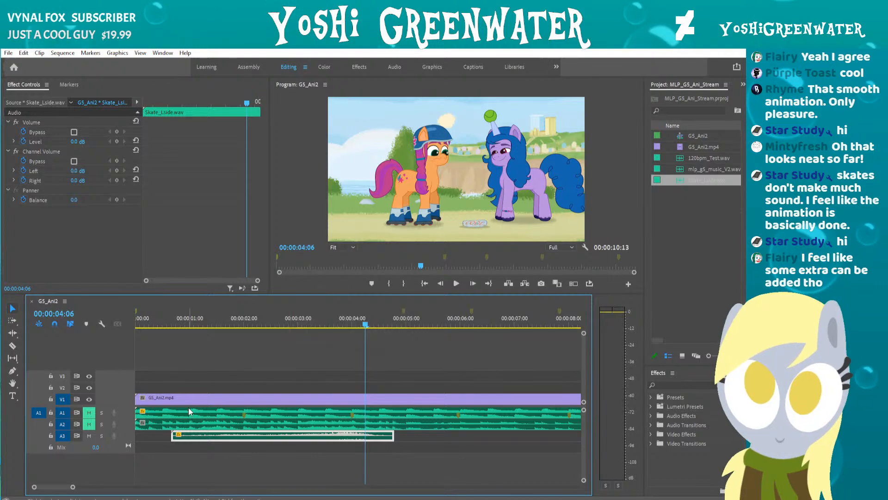
pyautogui.moveTo(190, 437); pyautogui.dragTo(169, 439)
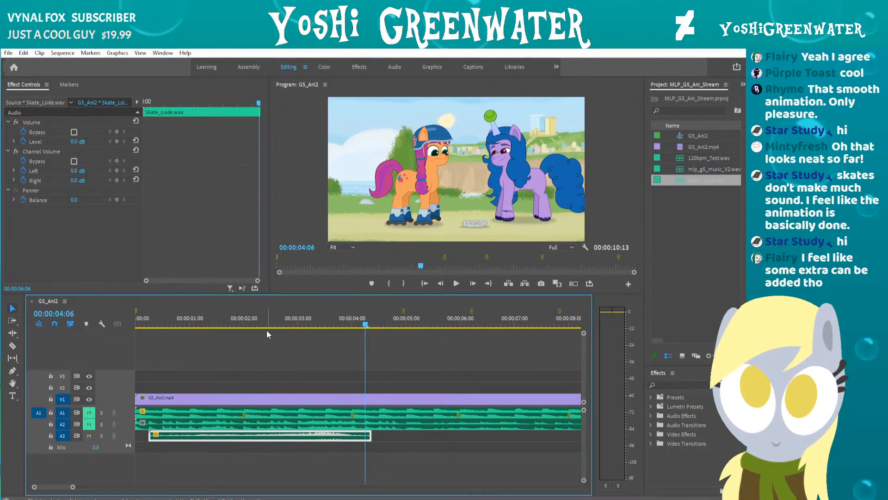
# Add an orange marker to the sequence at 00:00:03:06.
pyautogui.moveTo(281, 325); pyautogui.dragTo(311, 326)
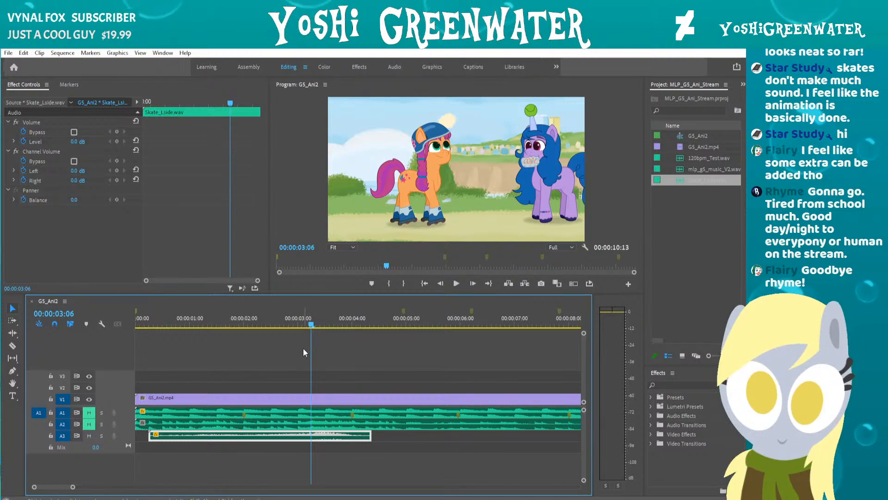
pyautogui.click(304, 353)
pyautogui.doubleClick(310, 311)
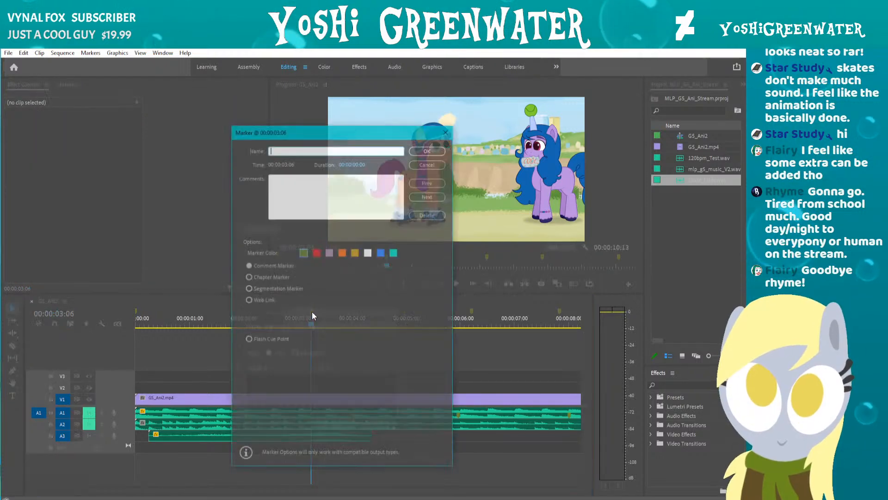
pyautogui.click(342, 252)
pyautogui.press('Return')
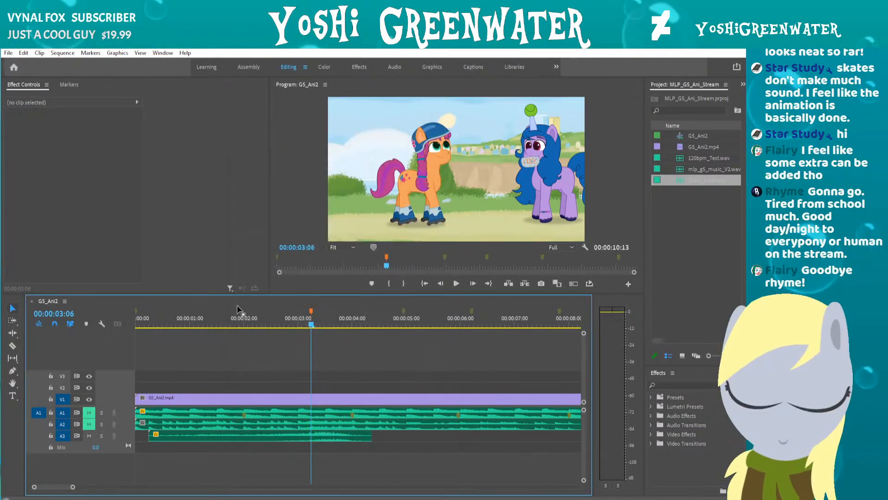
# Nudge the skating clip on A3 slightly earlier, return the playhead to the start, and save the project.
pyautogui.moveTo(269, 434); pyautogui.dragTo(266, 434)
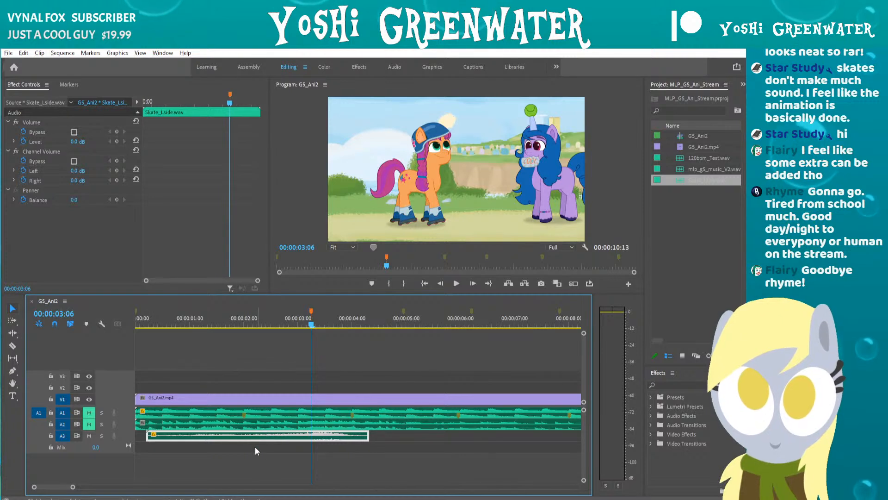
pyautogui.click(170, 456)
pyautogui.moveTo(147, 326); pyautogui.dragTo(120, 327)
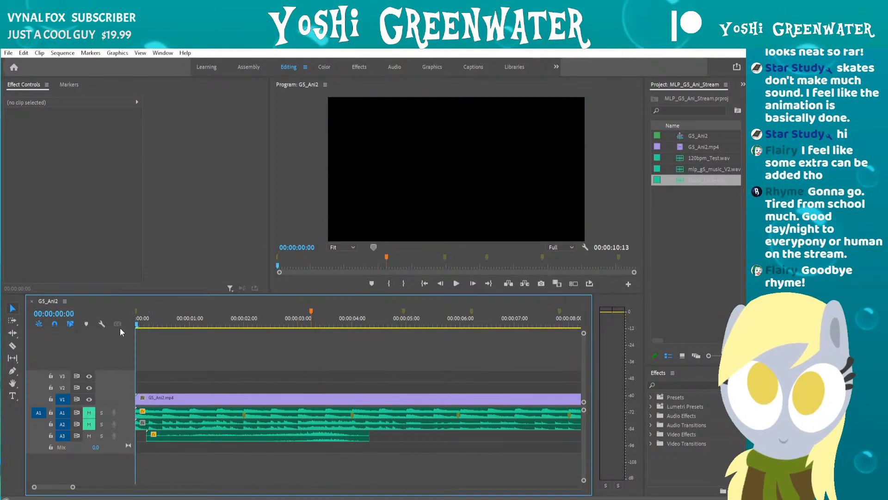
pyautogui.hotkey('ctrl', 's')
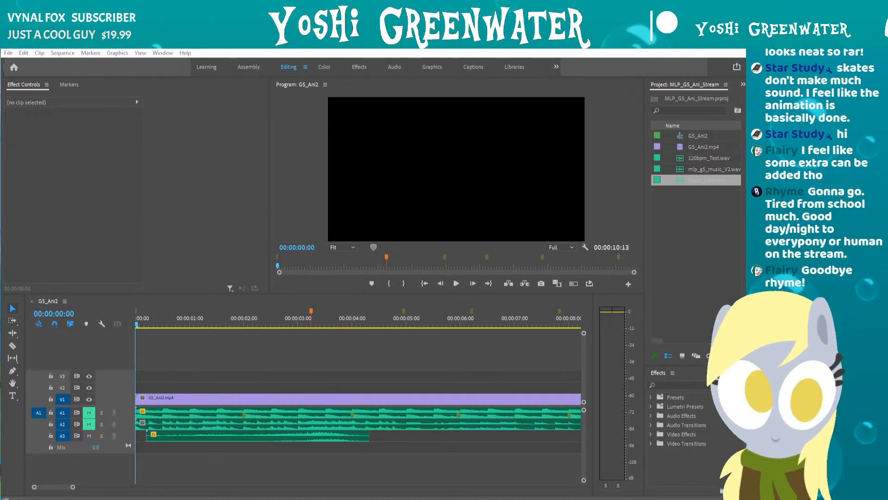
# Make the timeline panel slightly shorter and play the sequence from the start past the end of the slowed skating clip.
pyautogui.click(203, 212)
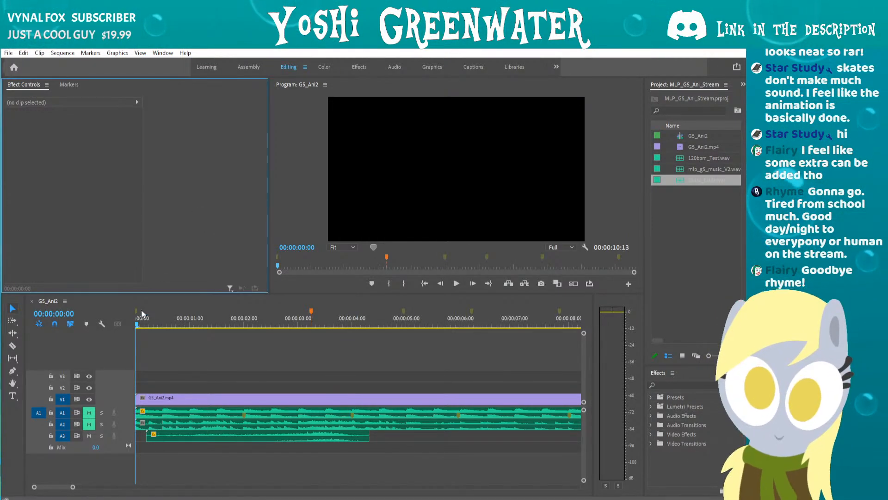
pyautogui.moveTo(181, 293); pyautogui.dragTo(152, 304)
pyautogui.press('space')
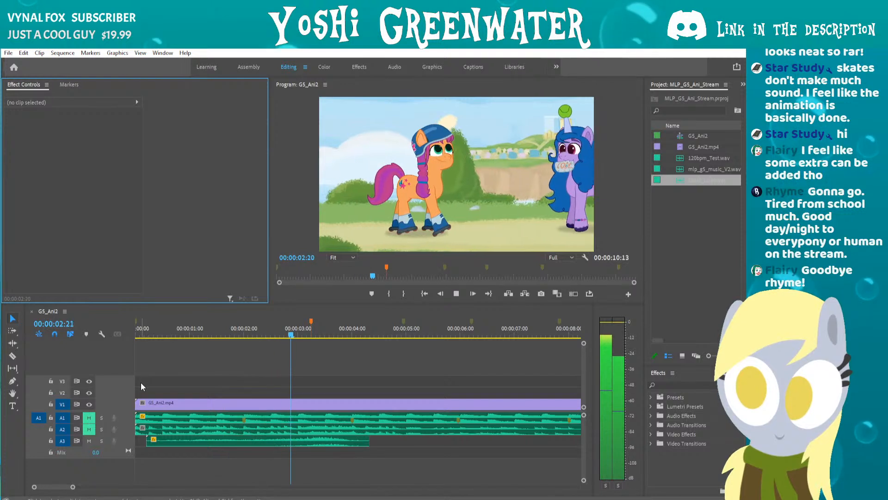
pyautogui.press('space')
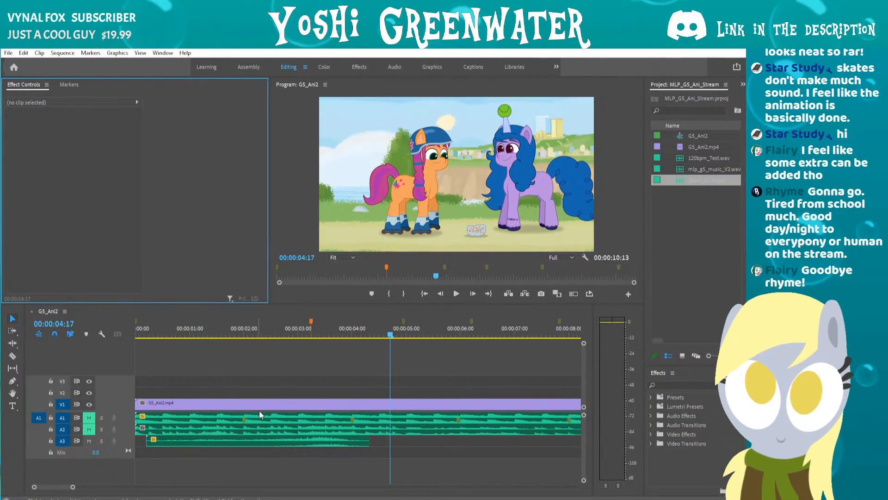
# Unmute audio track A2 and play the opening of the sequence to hear it together with the skating sound.
pyautogui.click(277, 362)
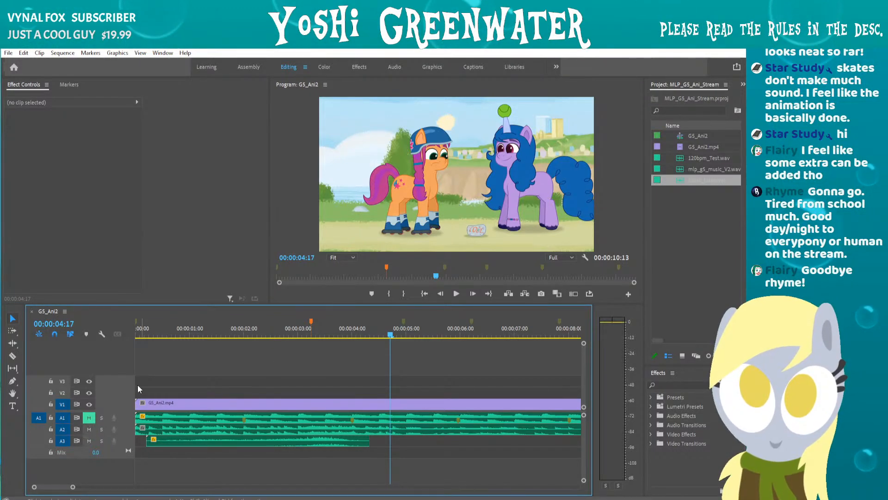
pyautogui.click(148, 335)
pyautogui.press('space')
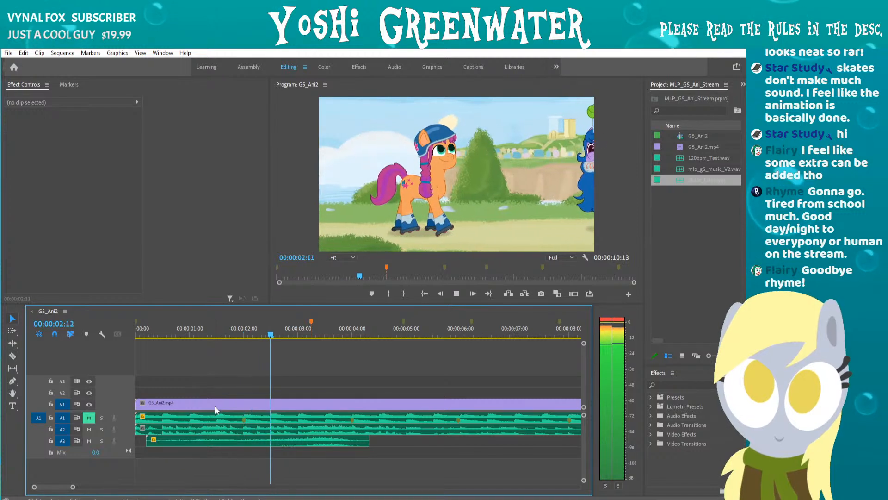
pyautogui.press('space')
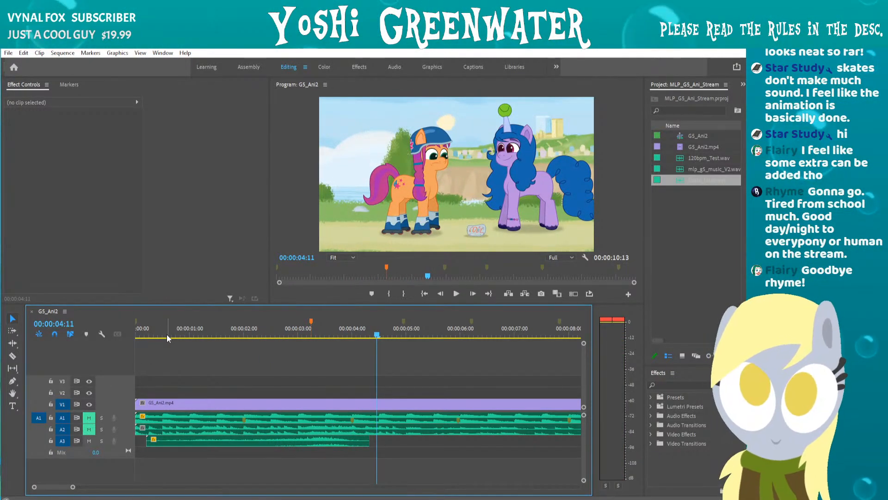
# Split the skating clip on A3 at 00:00:03:02 and move its first piece to the start of the sequence.
pyautogui.moveTo(168, 335); pyautogui.dragTo(307, 345)
pyautogui.click(194, 439)
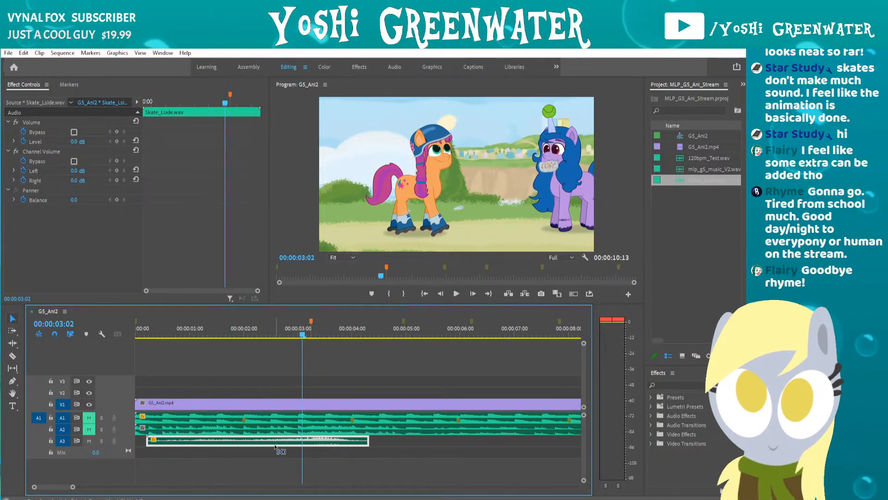
pyautogui.hotkey('ctrl', 'k')
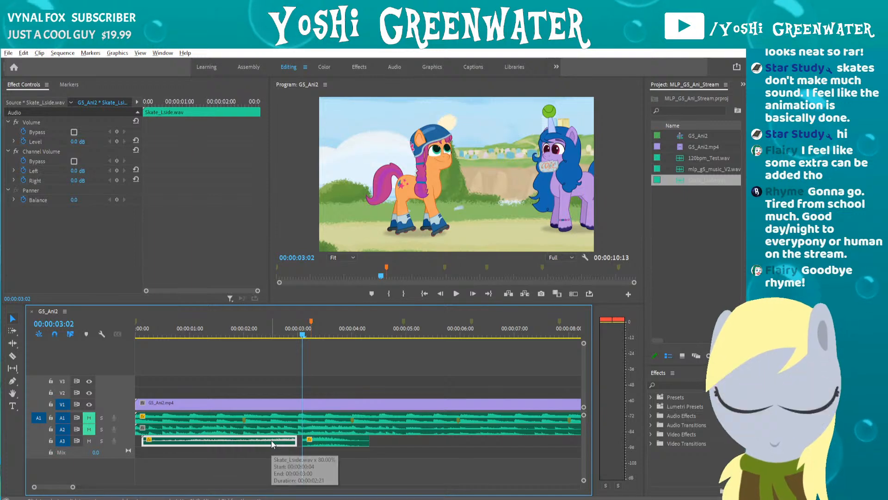
# Slow the first skating piece so it extends up to the second piece, and play the sequence from the start.
pyautogui.rightClick(271, 440)
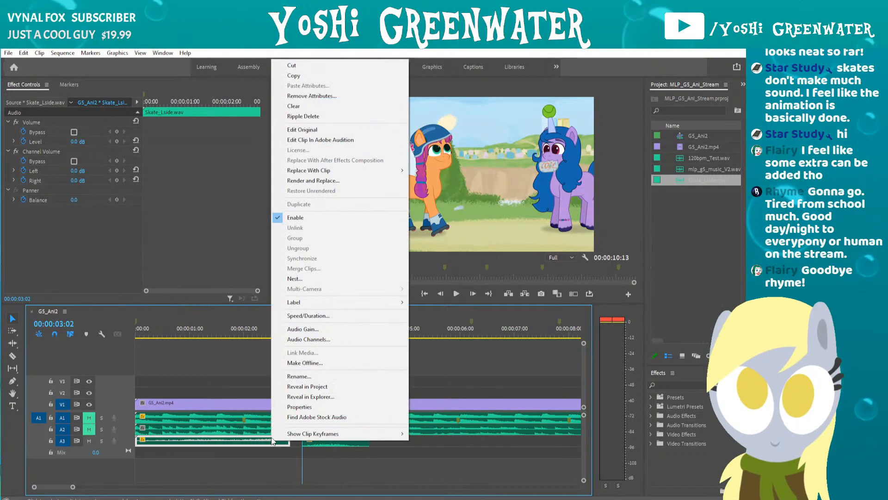
pyautogui.click(290, 316)
pyautogui.write('7')
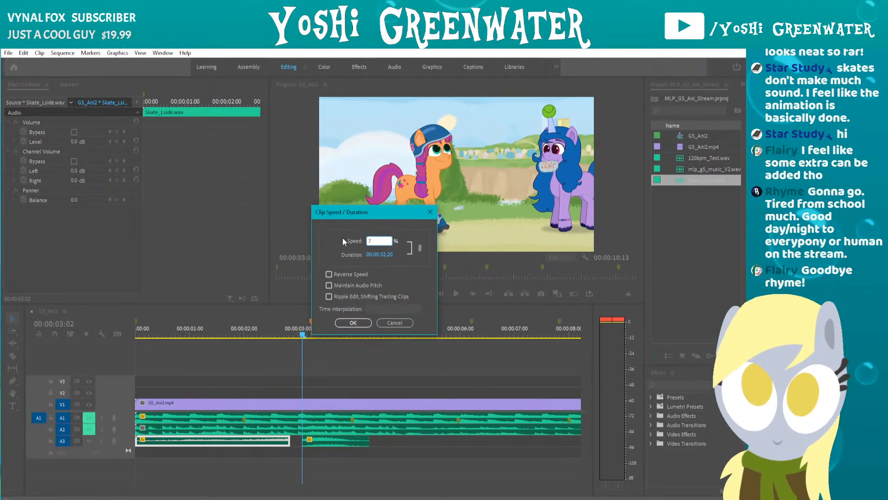
pyautogui.press('Return')
pyautogui.click(136, 333)
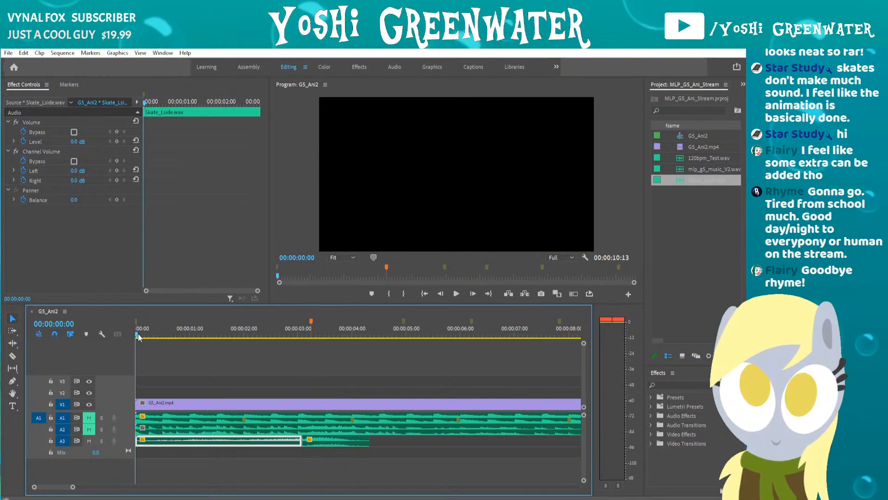
pyautogui.press('space')
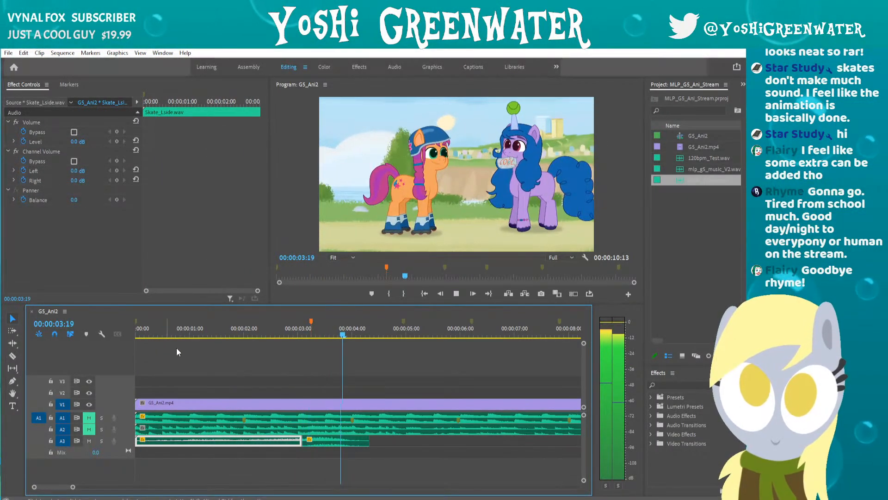
pyautogui.press('space')
# Set the speed of the second skating piece on A3 to 100%.
pyautogui.click(321, 438)
pyautogui.rightClick(321, 438)
pyautogui.click(345, 315)
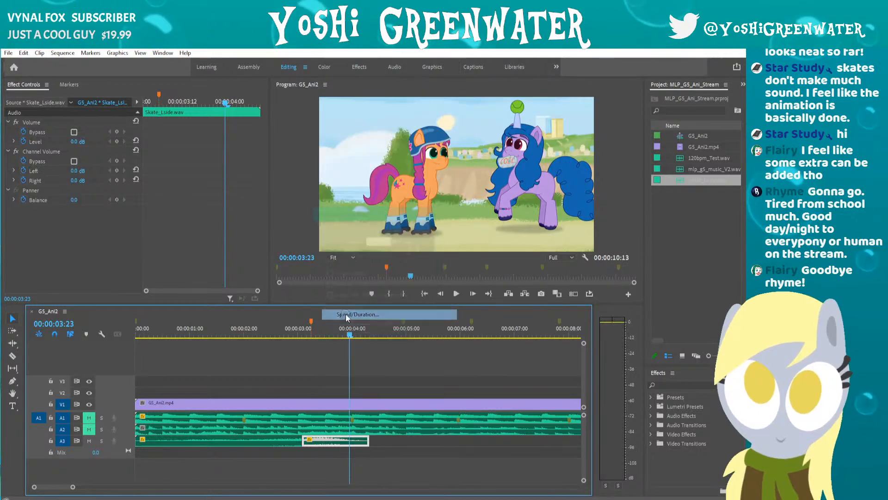
pyautogui.write('100')
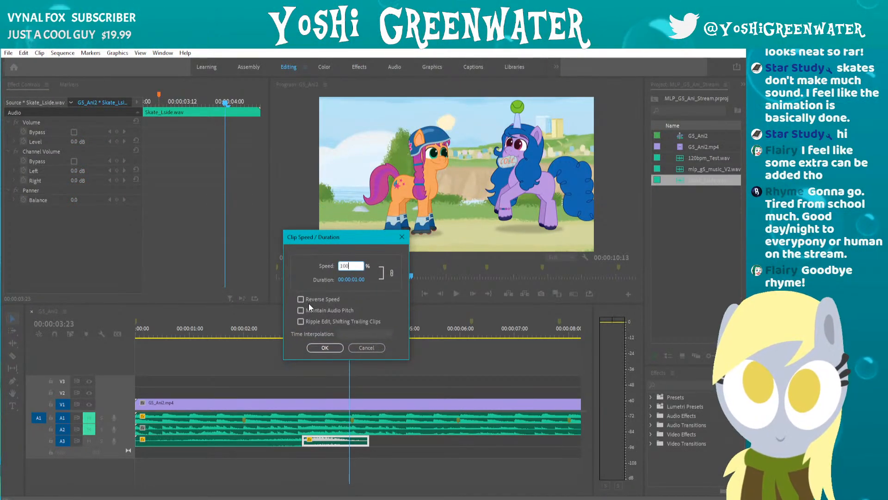
pyautogui.press('Return')
# Play the passage from before the cut through the second skating piece twice, saving the project in between.
pyautogui.click(283, 332)
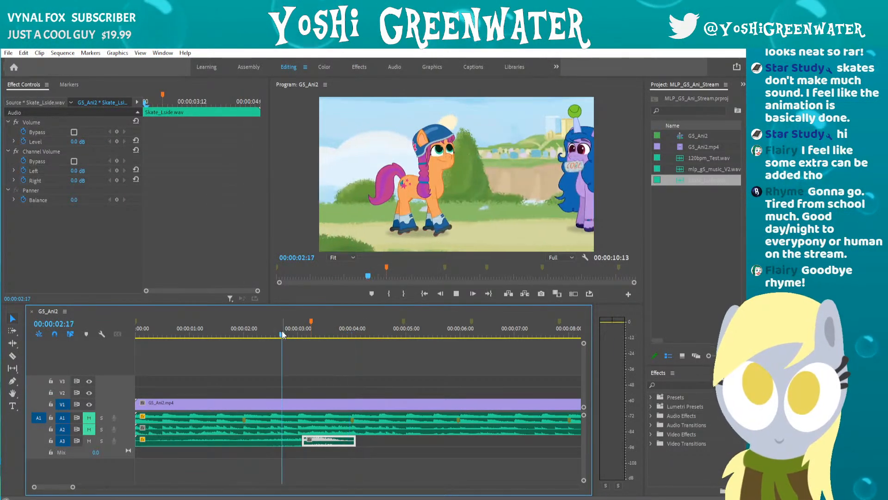
pyautogui.press('space')
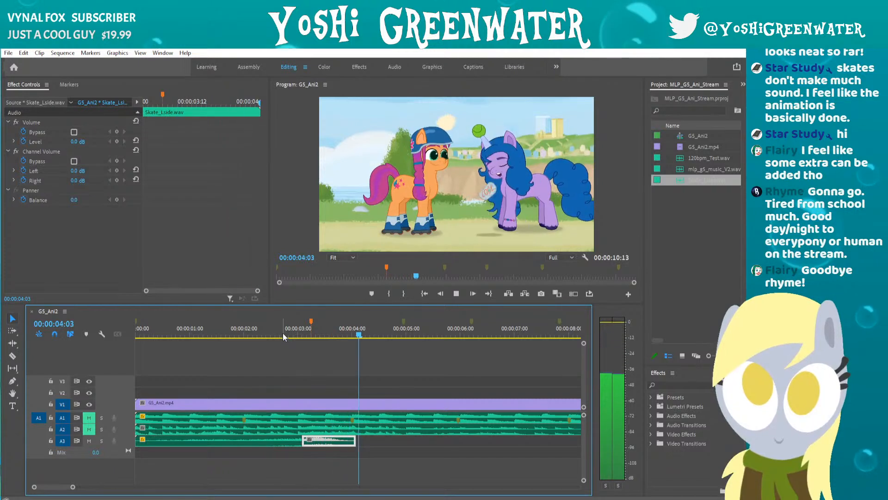
pyautogui.press('space')
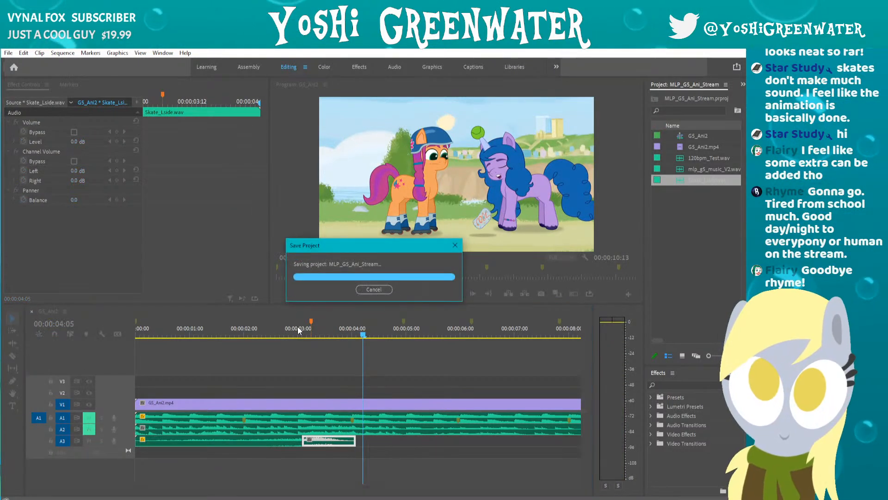
pyautogui.click(274, 334)
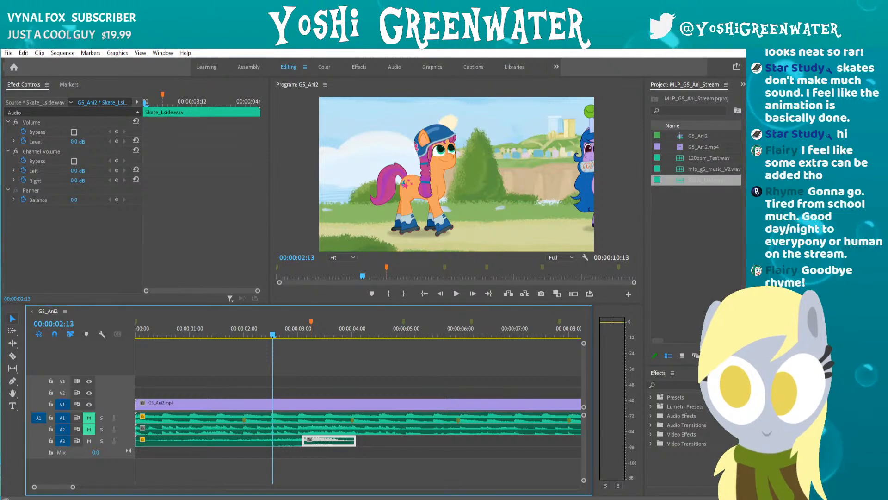
pyautogui.moveTo(258, 332); pyautogui.dragTo(261, 332)
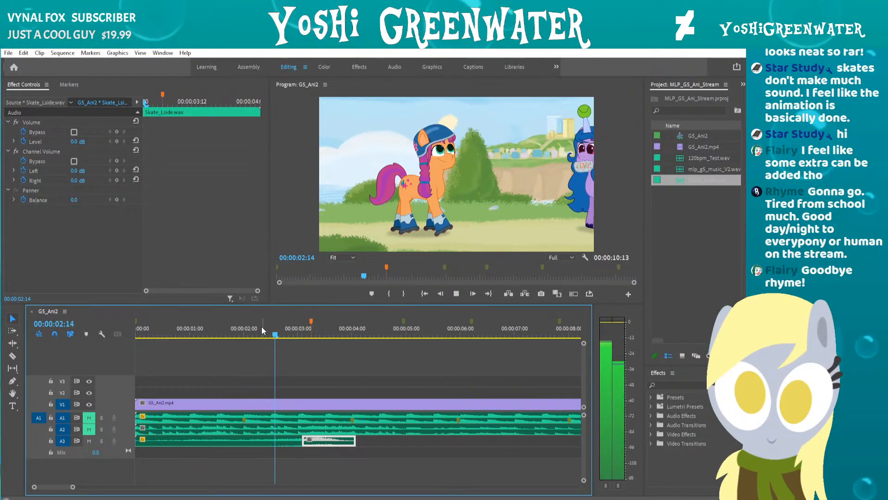
pyautogui.press('space')
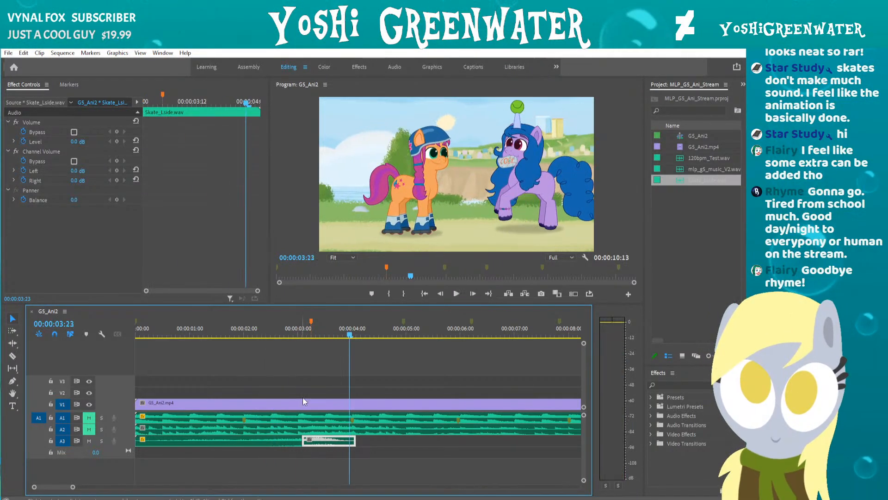
pyautogui.moveTo(286, 338); pyautogui.dragTo(325, 333)
# Set the speed of the second skating piece on A3 to 150%.
pyautogui.rightClick(320, 440)
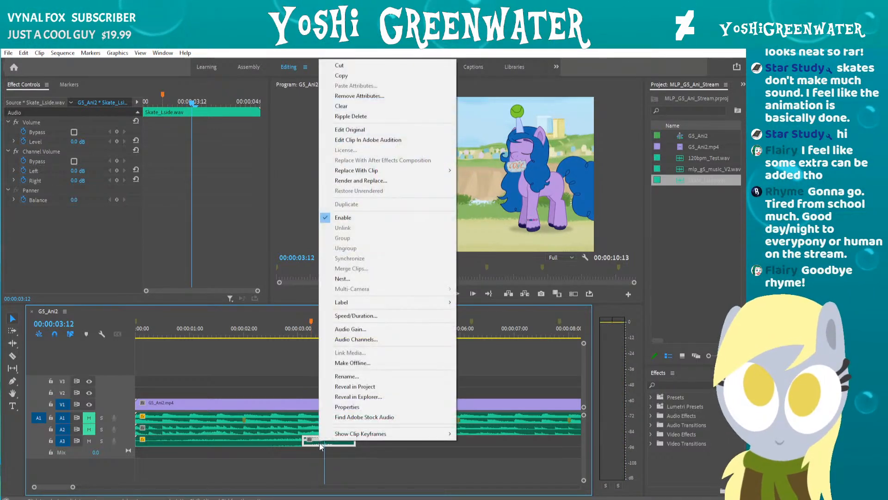
pyautogui.click(340, 316)
pyautogui.write('150')
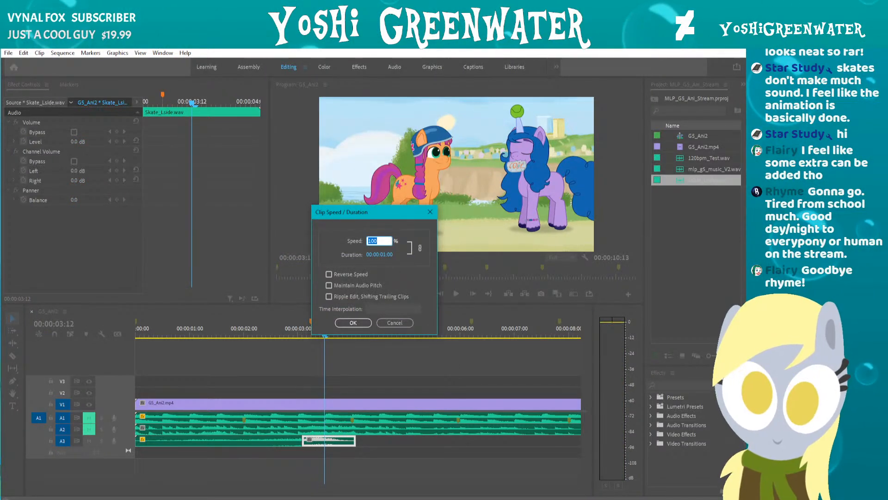
pyautogui.press('Return')
# Play the transition between the two skating pieces, and replay the opening from the start of the sequence.
pyautogui.click(262, 334)
pyautogui.press('space')
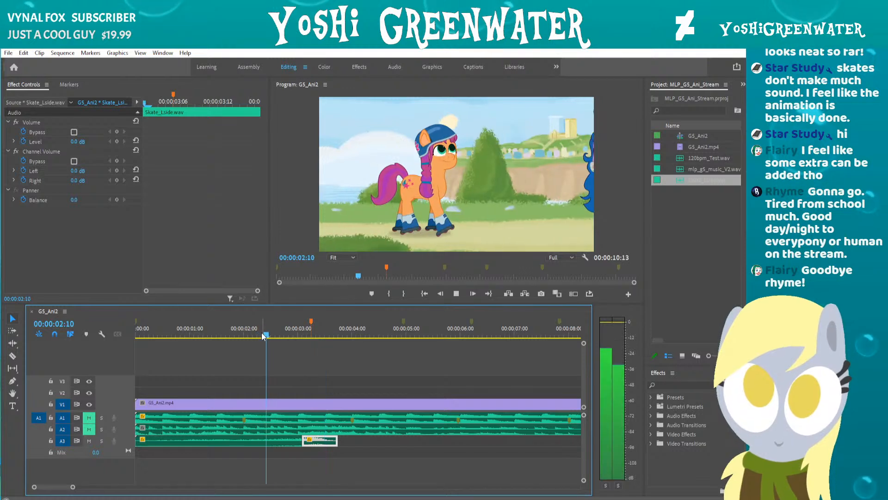
pyautogui.press('space')
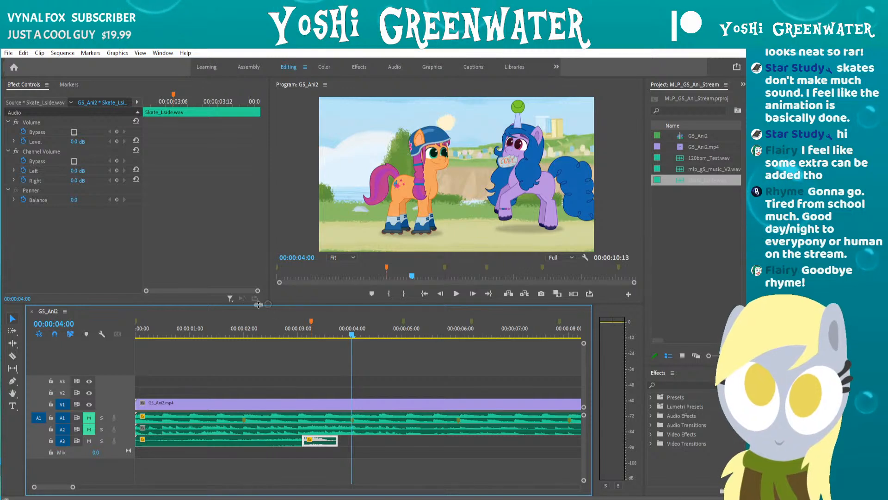
pyautogui.press('Home')
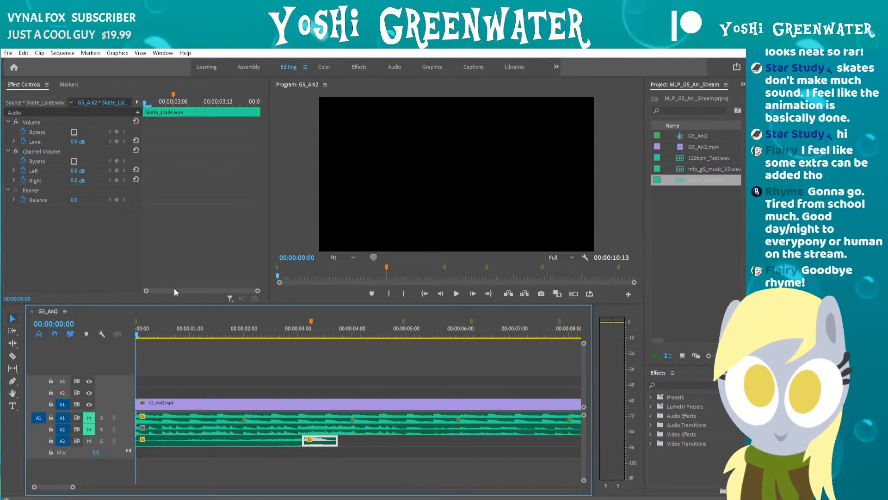
pyautogui.press('space')
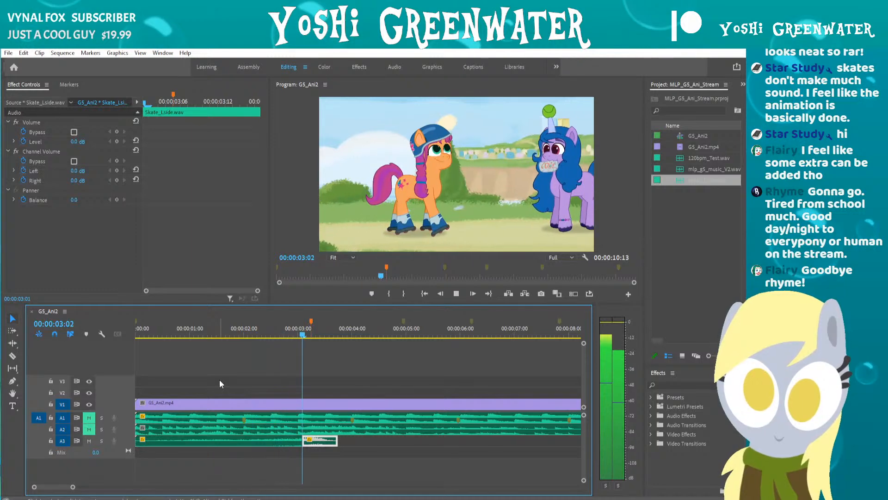
pyautogui.press('space')
# Split the first skating piece at 00:00:02:00 and move the final piece down to track A4, slightly earlier so it overlaps.
pyautogui.moveTo(192, 333); pyautogui.dragTo(244, 333)
pyautogui.hotkey('ctrl', 'v')
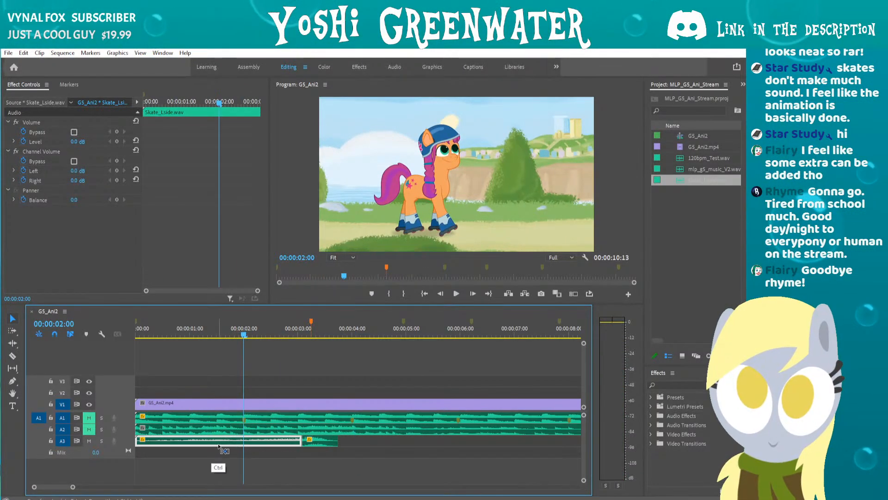
pyautogui.moveTo(316, 446); pyautogui.dragTo(291, 452)
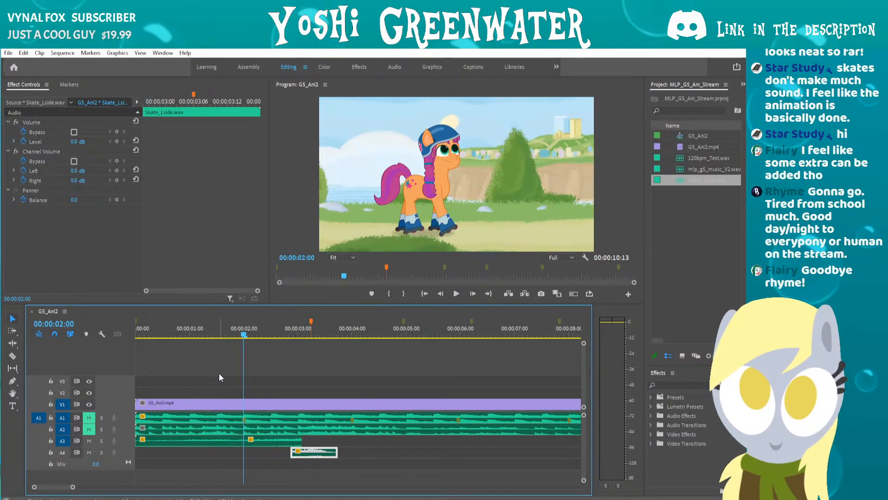
# Raise the speed of the middle skating piece on A3 in two adjustments, ending at 85%.
pyautogui.click(261, 440)
pyautogui.rightClick(262, 440)
pyautogui.click(286, 316)
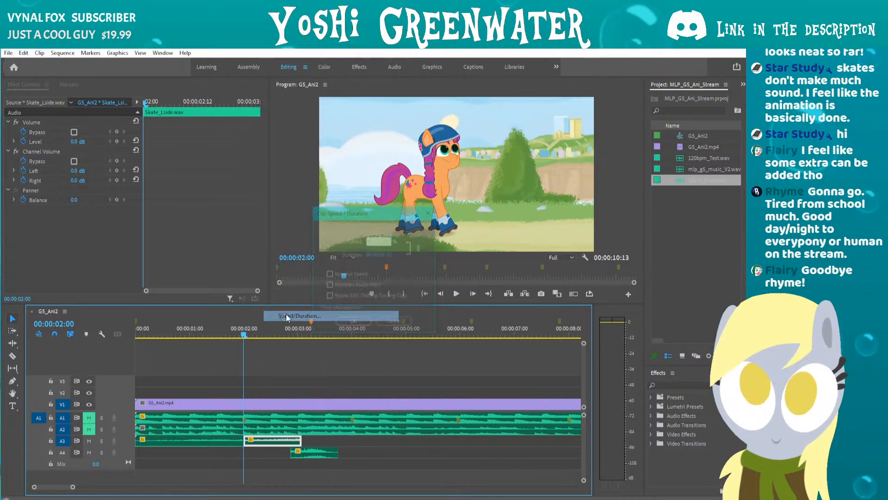
pyautogui.press('Return')
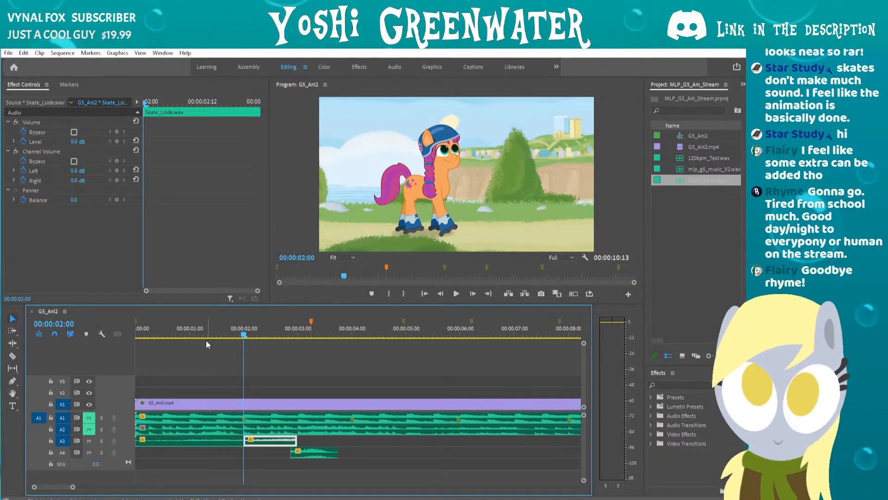
pyautogui.rightClick(270, 440)
pyautogui.click(290, 324)
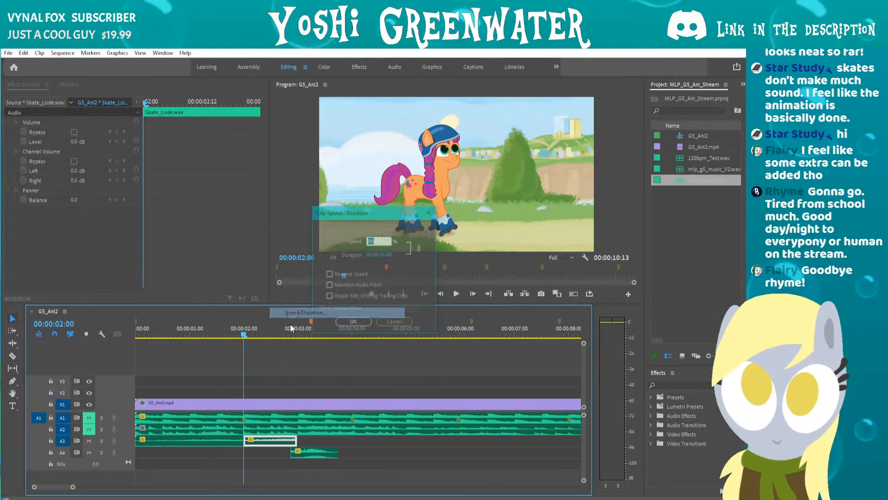
pyautogui.write('85')
pyautogui.press('Return')
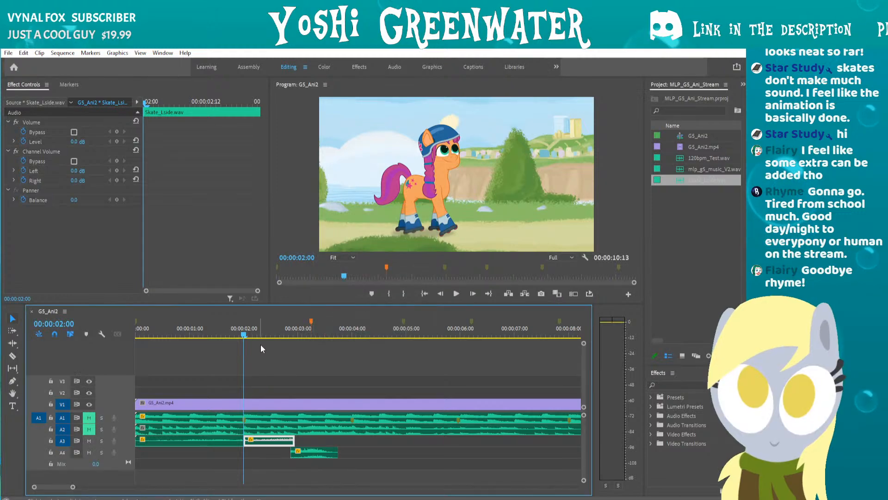
# Set the speed of the middle skating piece on A3 to 90%.
pyautogui.rightClick(264, 440)
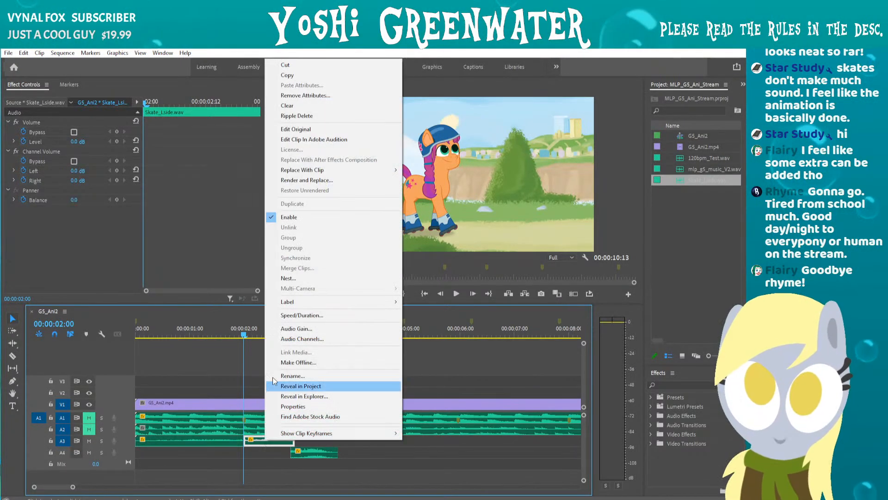
pyautogui.click(281, 320)
pyautogui.moveTo(339, 210); pyautogui.dragTo(313, 222)
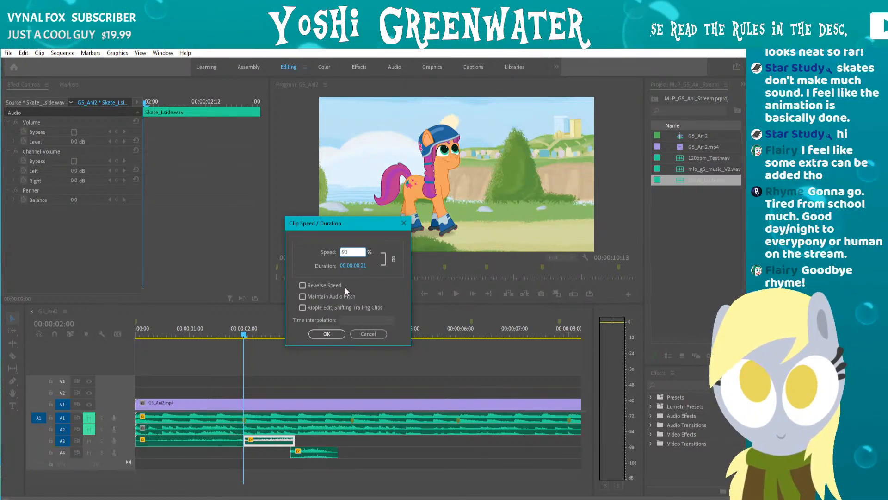
pyautogui.press('Return')
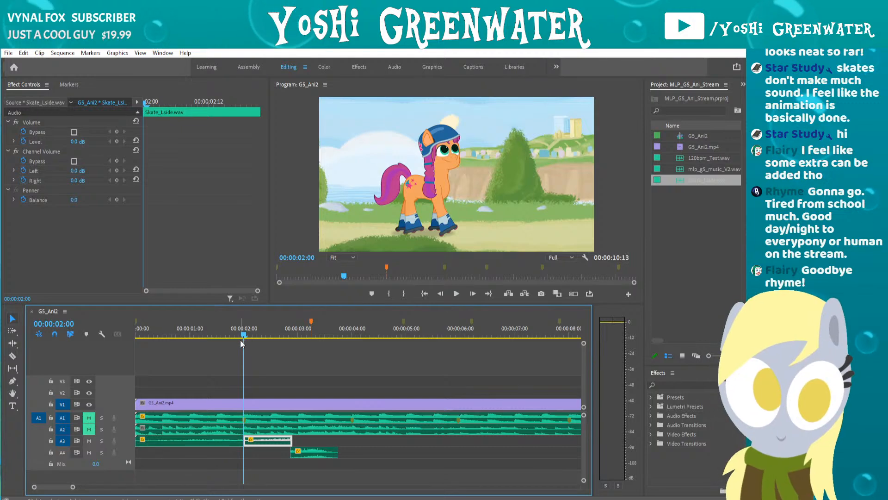
# Make the timeline panel shorter to enlarge the preview, and play the sequence from the start past the last skating piece.
pyautogui.moveTo(240, 340)
pyautogui.mouseDown()
pyautogui.moveTo(215, 341)
pyautogui.moveTo(242, 344)
pyautogui.mouseUp()
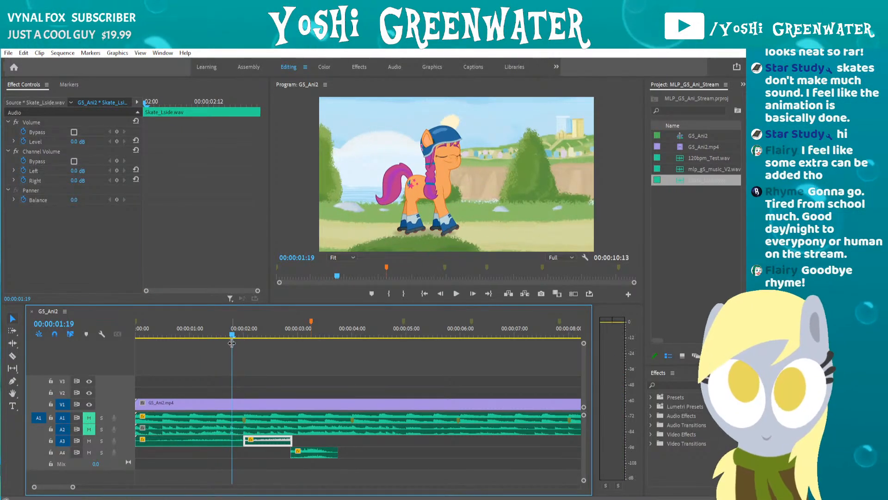
pyautogui.moveTo(238, 303); pyautogui.dragTo(240, 342)
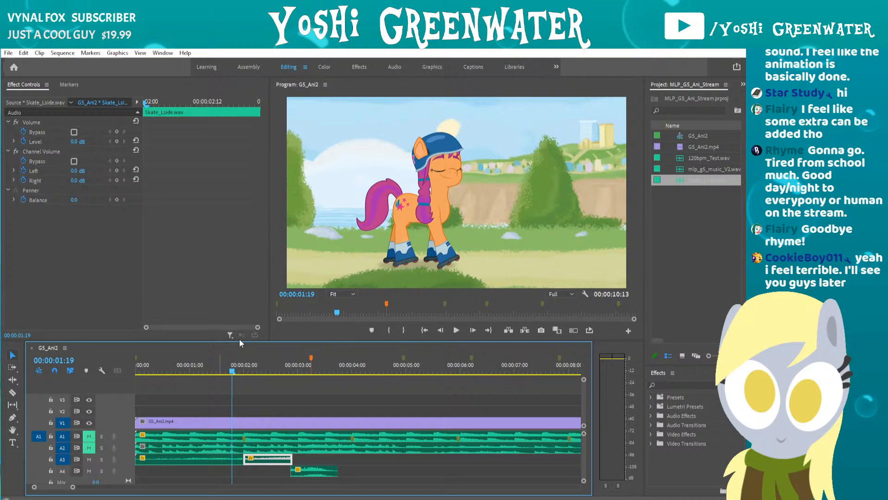
pyautogui.click(216, 381)
pyautogui.moveTo(140, 371); pyautogui.dragTo(134, 373)
pyautogui.press('space')
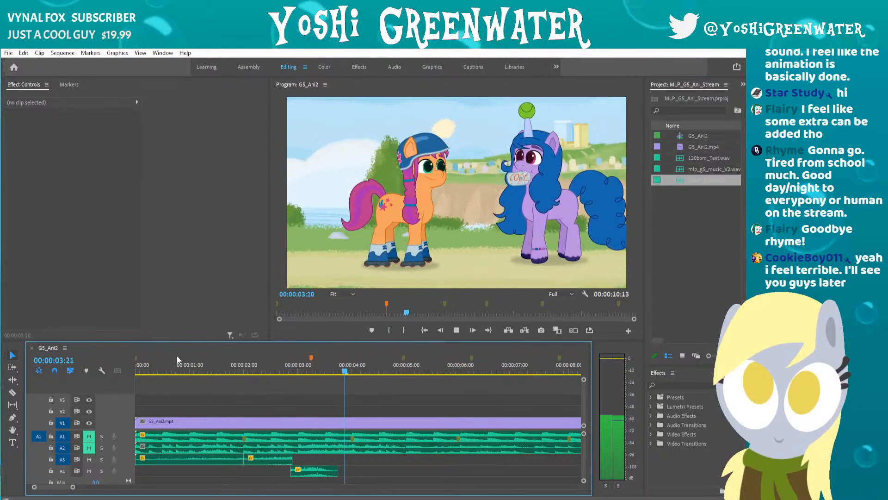
pyautogui.press('space')
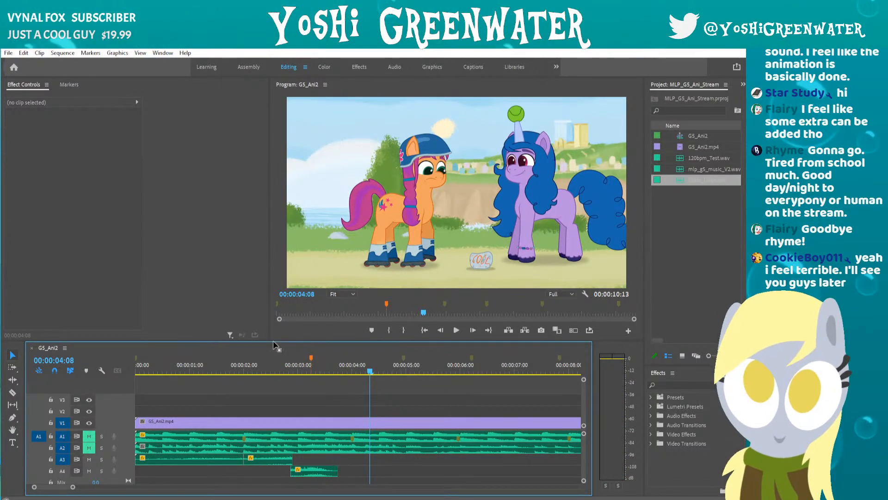
# Enlarge the timeline around the skating pieces, select the first piece on A3, and scrub the opening up to 00:00:01:05.
pyautogui.moveTo(272, 342); pyautogui.dragTo(271, 325)
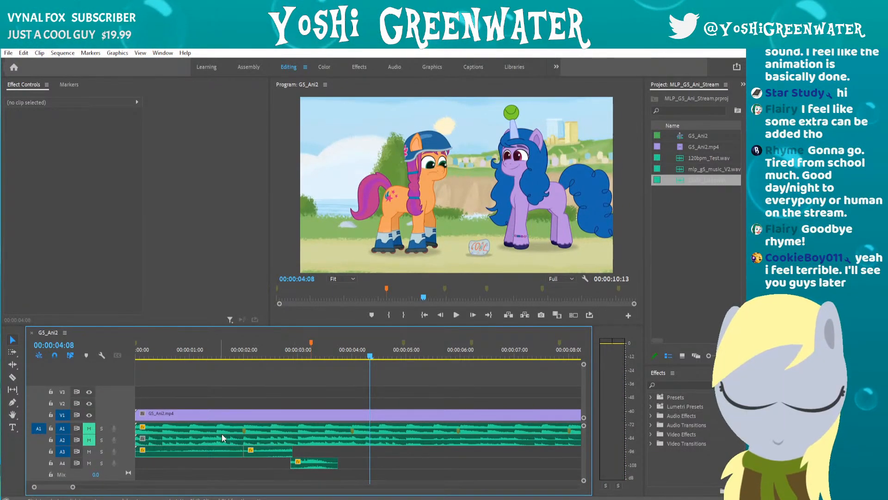
pyautogui.press('=')
pyautogui.press('=')
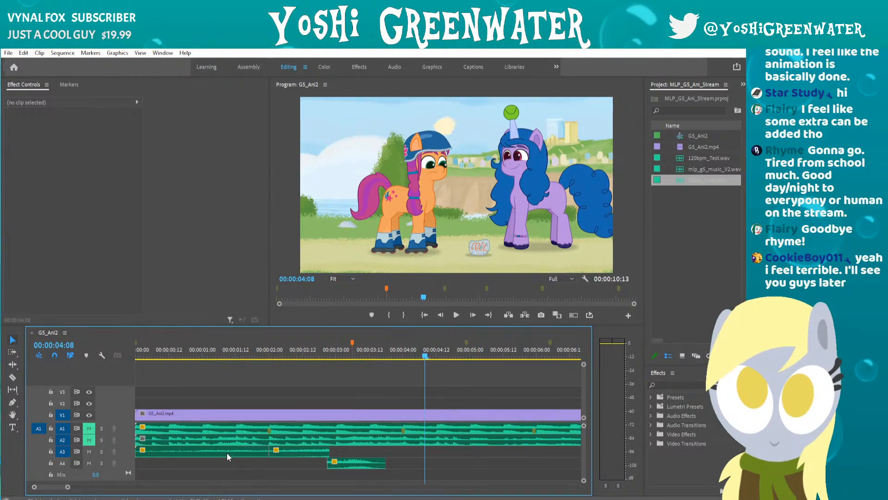
pyautogui.click(256, 449)
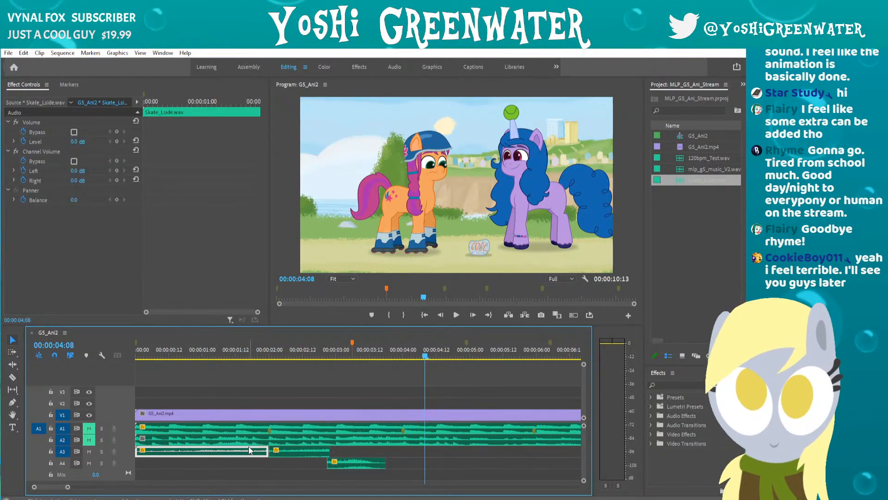
pyautogui.press('=')
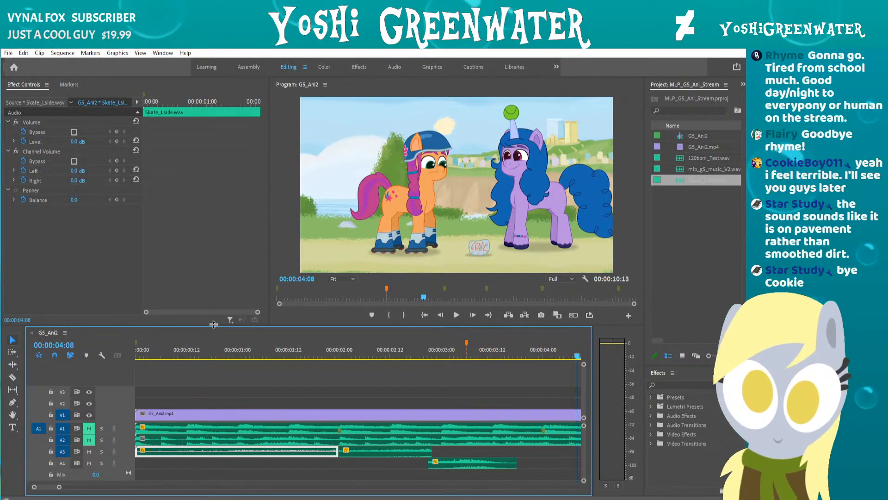
pyautogui.moveTo(211, 326); pyautogui.dragTo(212, 316)
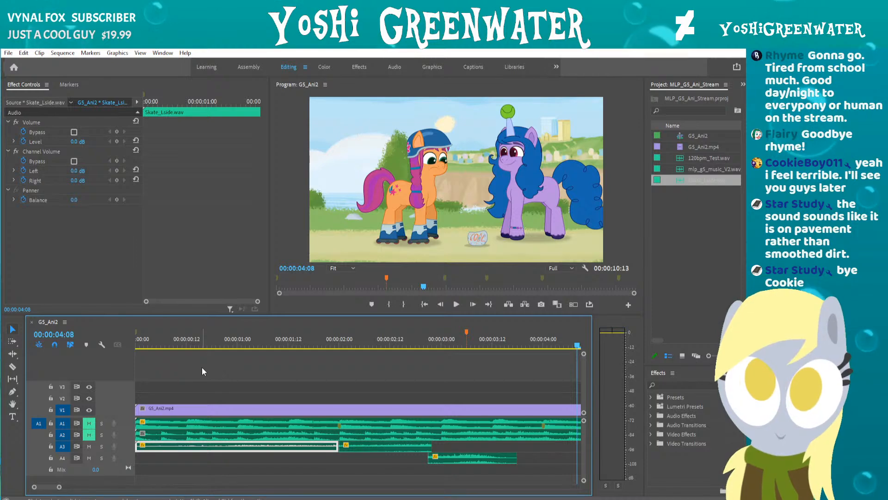
pyautogui.moveTo(153, 346); pyautogui.dragTo(258, 348)
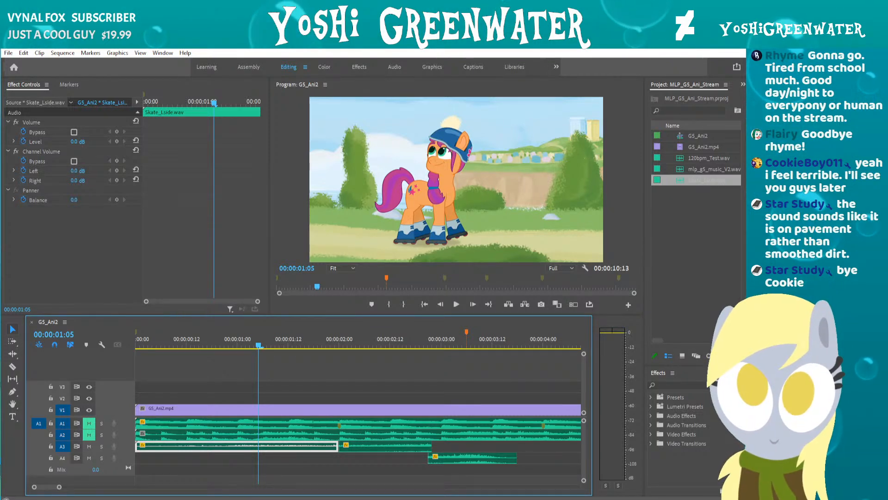
# Switch to the PM;TYD_SFX search results in File Explorer and search the sound effects for "rubbl" and "rub".
pyautogui.click(99, 498)
pyautogui.click(32, 469)
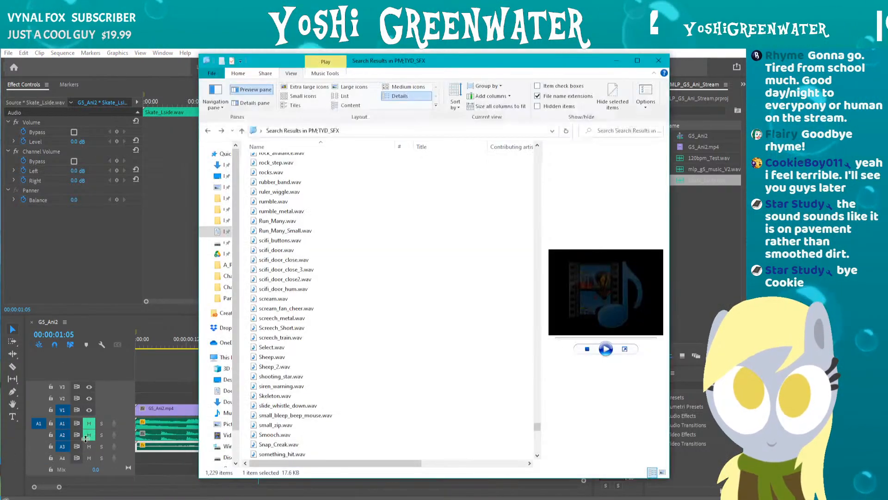
pyautogui.click(416, 203)
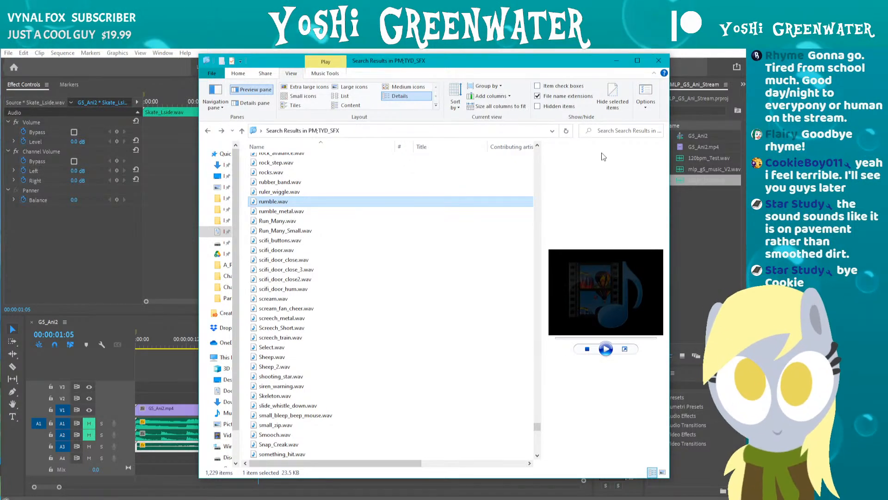
pyautogui.click(620, 131)
pyautogui.write('rub')
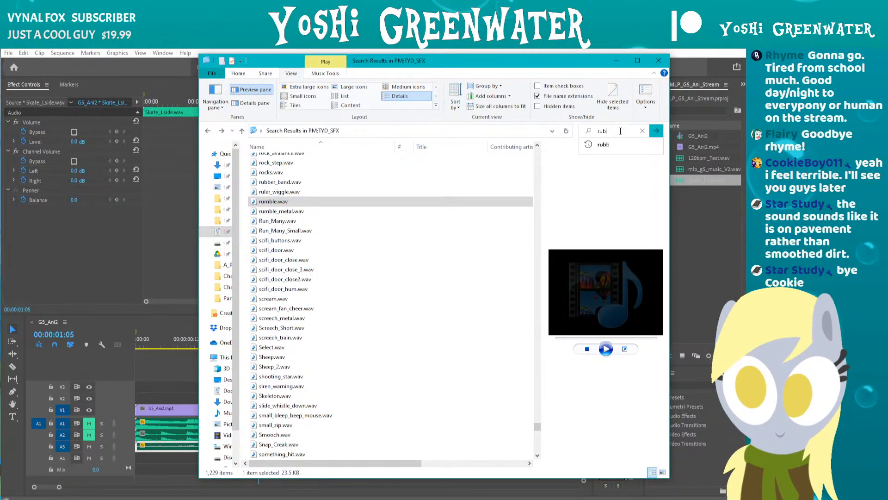
pyautogui.write('bl')
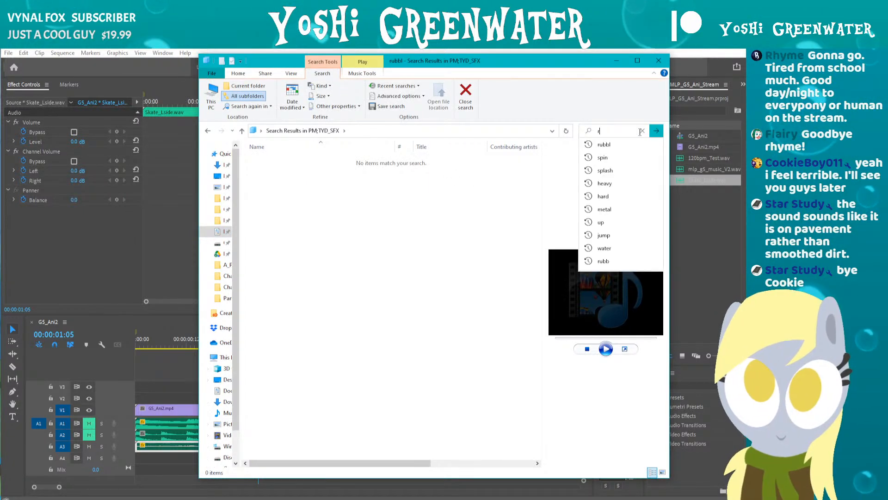
pyautogui.write('rub')
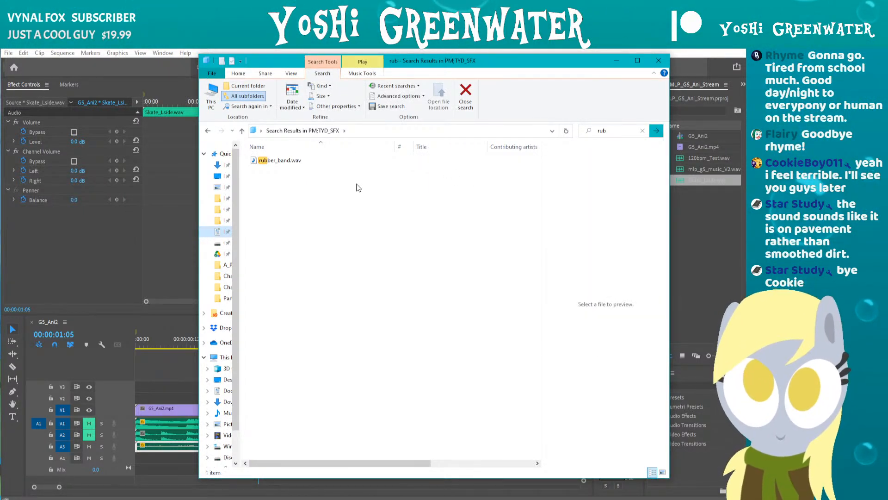
# Search the sound effects for "land" and audition the landing sounds, comparing Land_Gravel_Hard.wav with the other files.
pyautogui.click(639, 131)
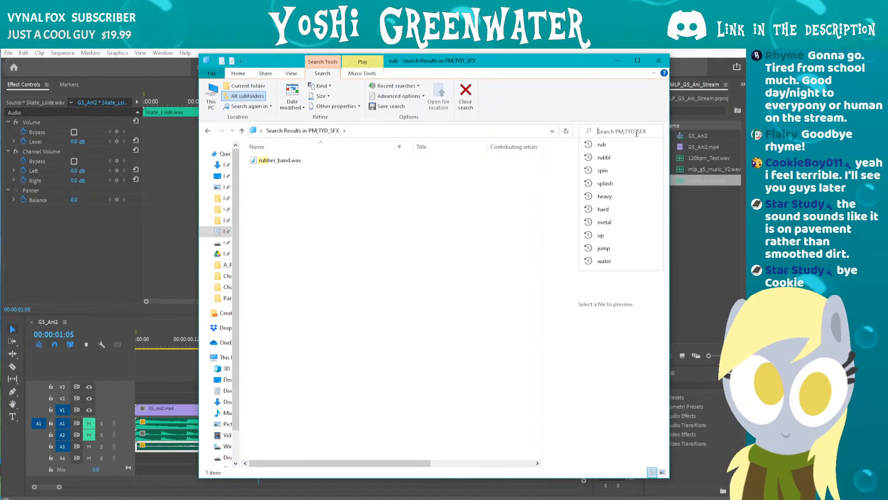
pyautogui.write('land')
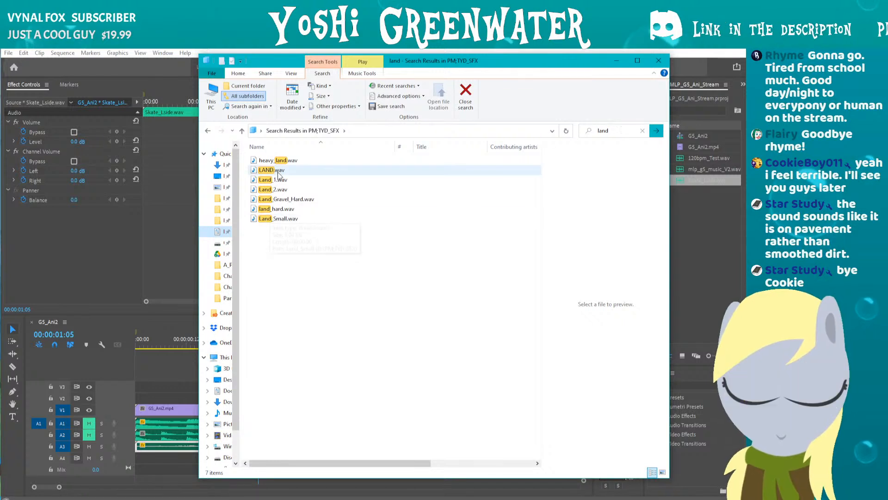
pyautogui.click(290, 202)
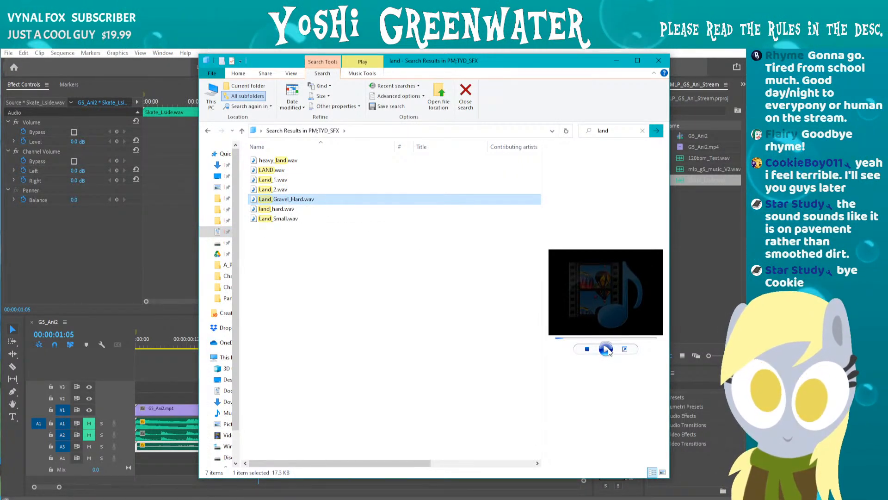
pyautogui.press('Down')
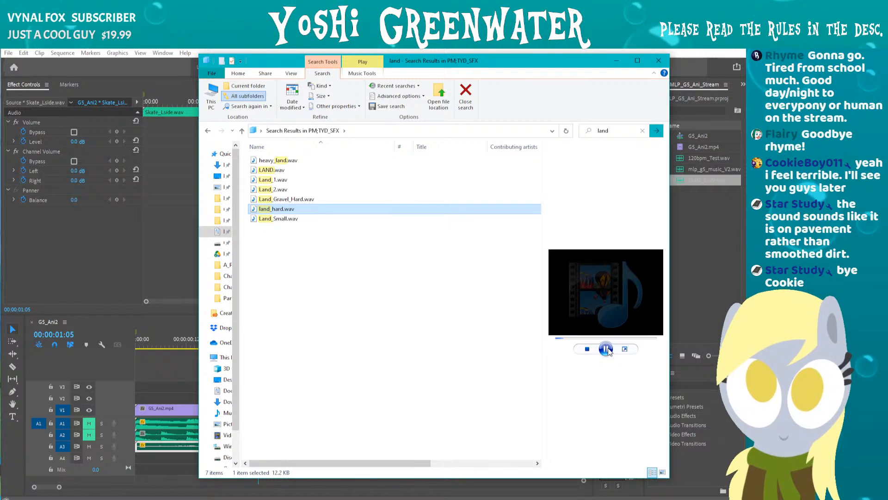
pyautogui.press('Down')
pyautogui.press('Up')
pyautogui.press('Up')
pyautogui.press('Up')
pyautogui.press('Up')
pyautogui.press('Up')
pyautogui.press('Up')
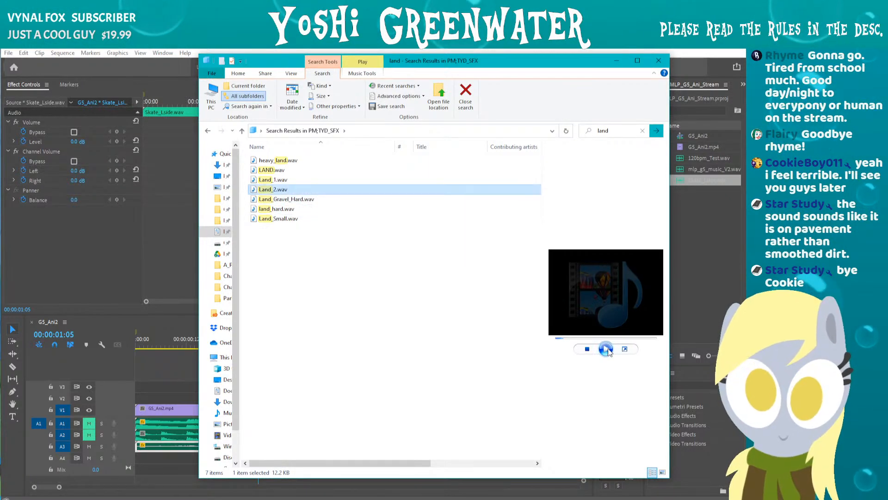
pyautogui.press('Down')
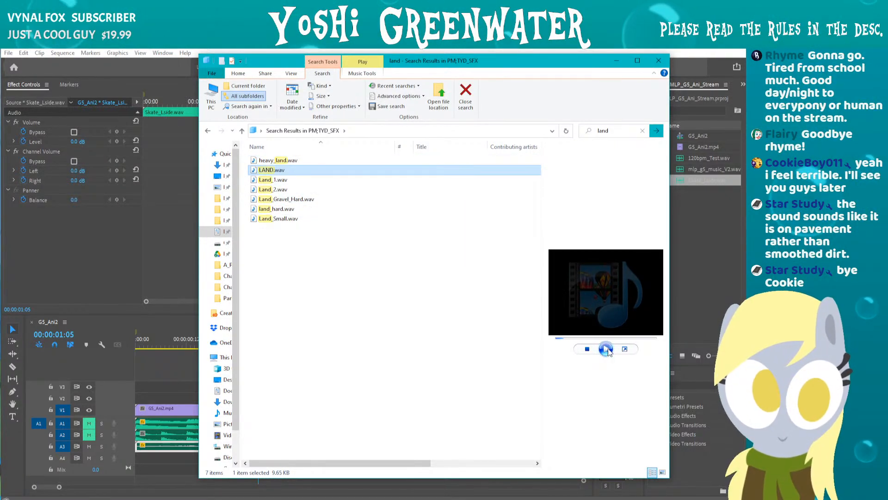
pyautogui.press('Down')
pyautogui.press('Down')
pyautogui.press('Down')
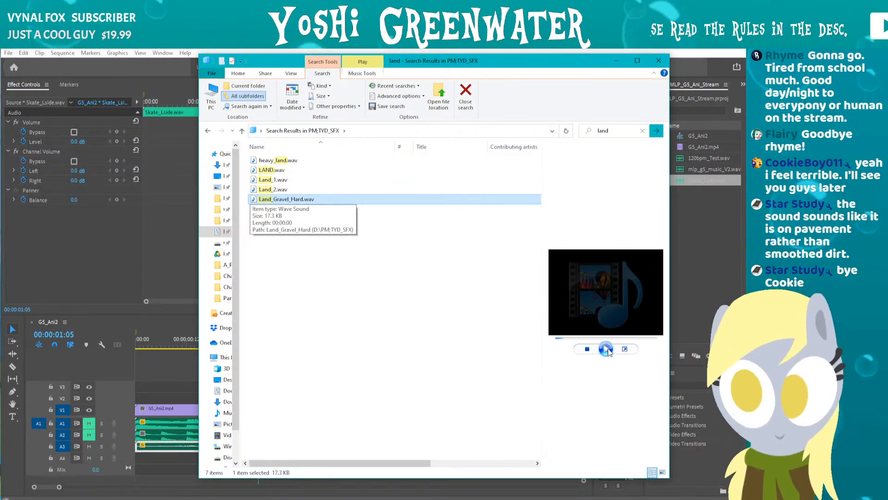
pyautogui.press('Down')
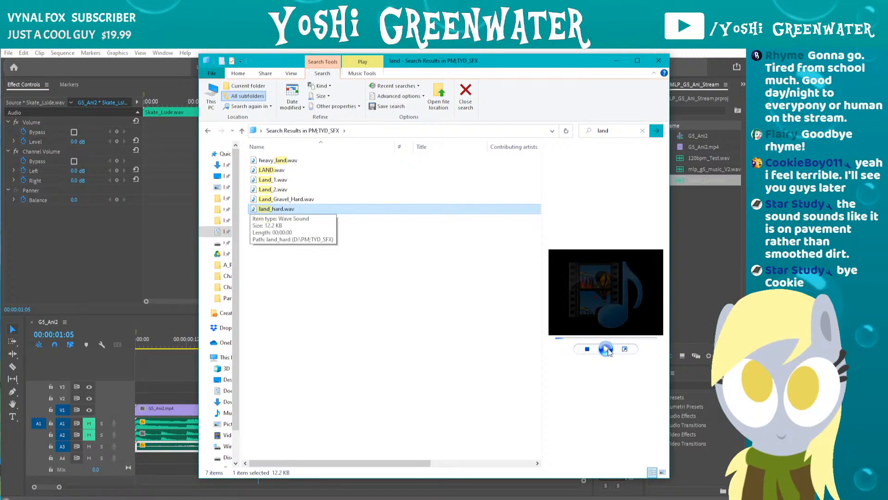
# Import Land_Gravel_Hard.wav into the Premiere Pro project, then widen the project panel and make the timeline panel taller.
pyautogui.press('Up')
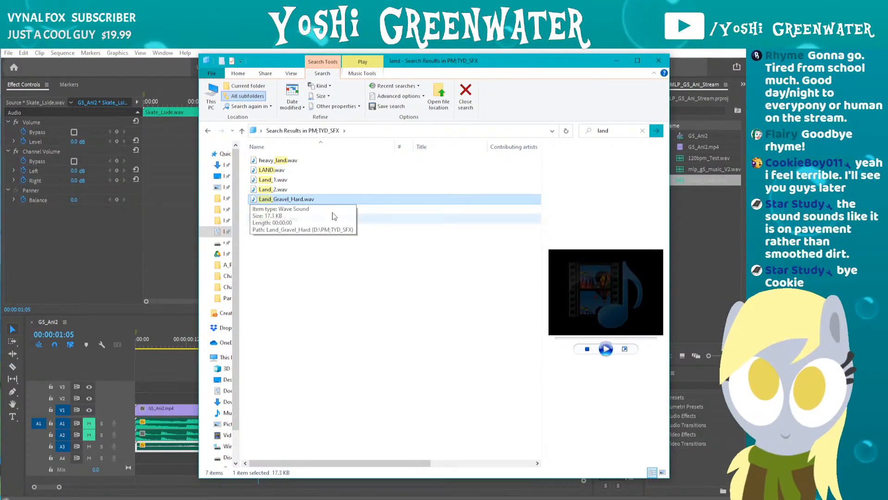
pyautogui.click(703, 234)
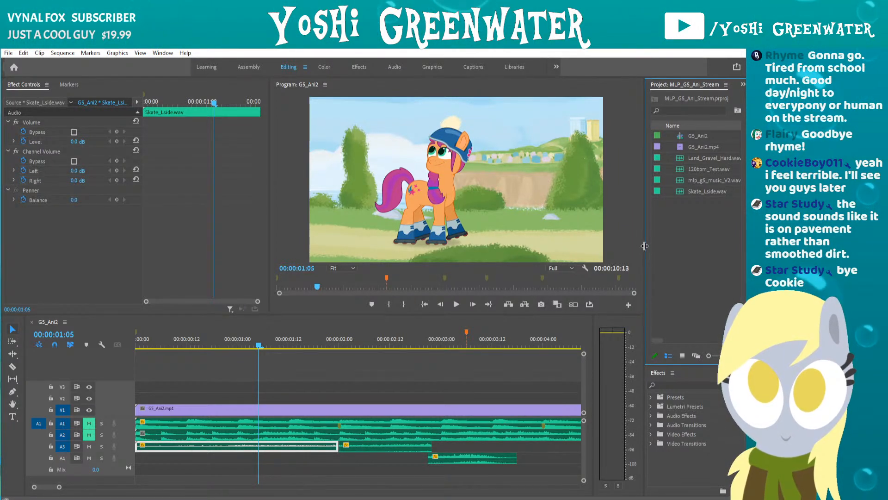
pyautogui.moveTo(642, 246); pyautogui.dragTo(625, 245)
pyautogui.scroll(-2, 332, 392)
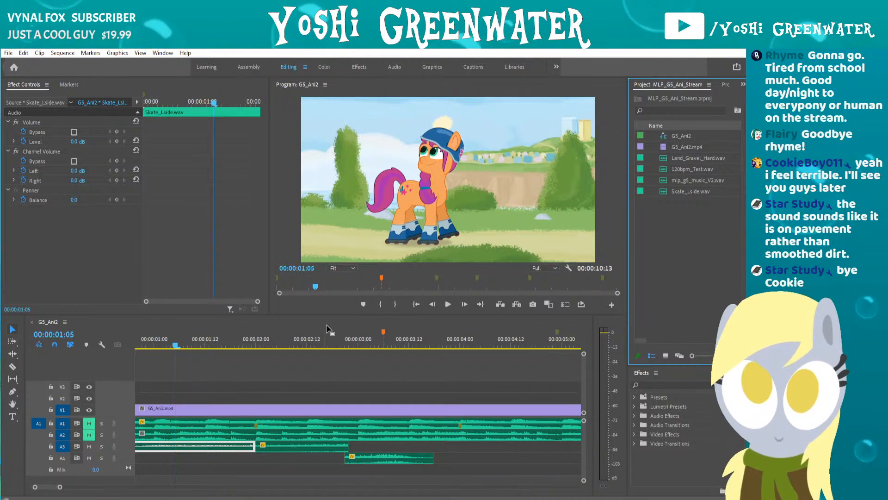
pyautogui.moveTo(331, 315); pyautogui.dragTo(332, 276)
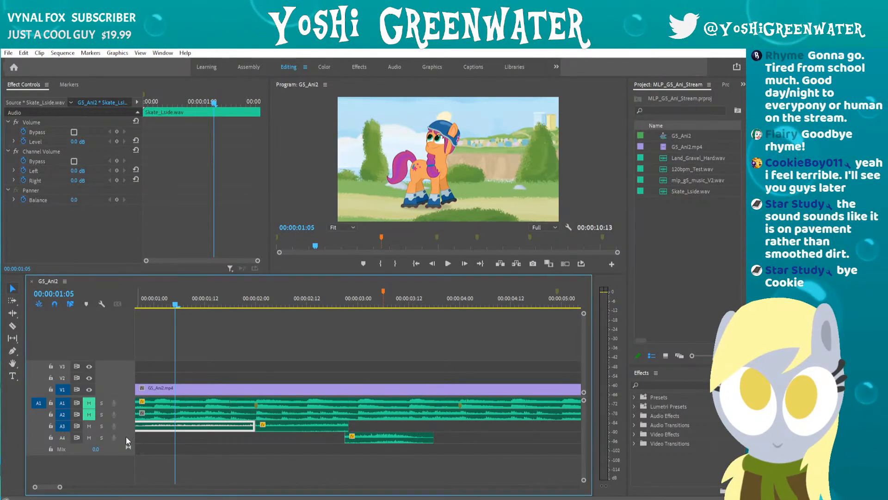
# Add an audio track A5 below A4 and save the project.
pyautogui.rightClick(126, 436)
pyautogui.click(165, 345)
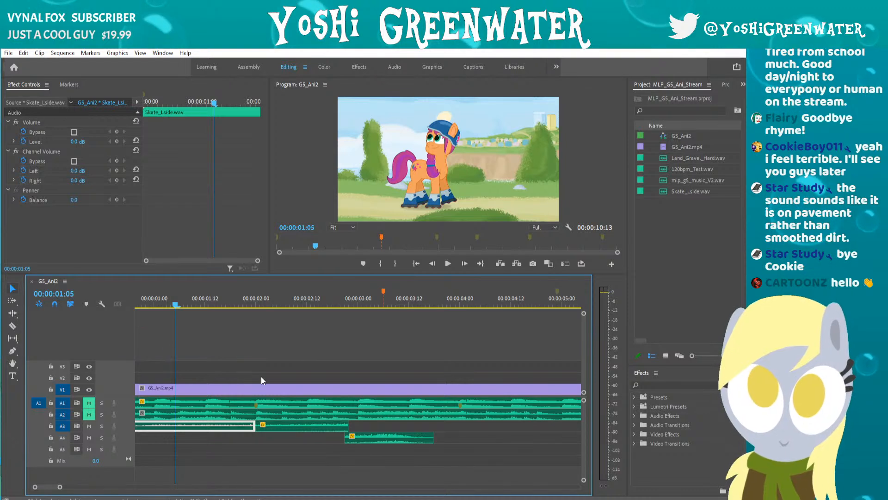
pyautogui.hotkey('ctrl', 's')
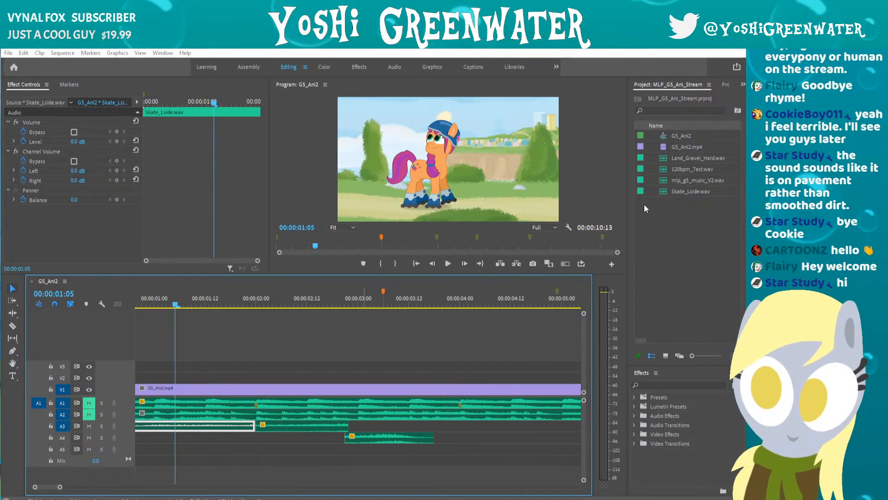
# Place Land_Gravel_Hard.wav on track A5 at about 00:00:02:17, play from 00:00:02:06, and scrub to 00:00:03:09.
pyautogui.moveTo(666, 154); pyautogui.dragTo(328, 450)
pyautogui.click(281, 305)
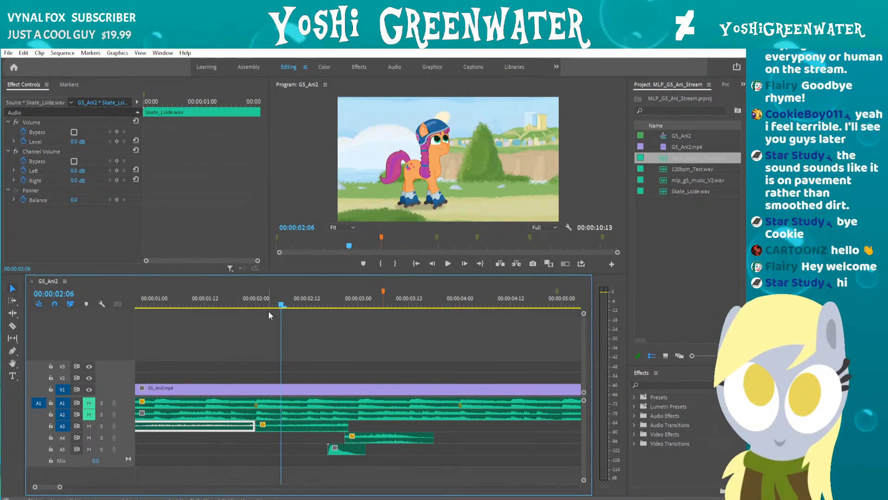
pyautogui.press('space')
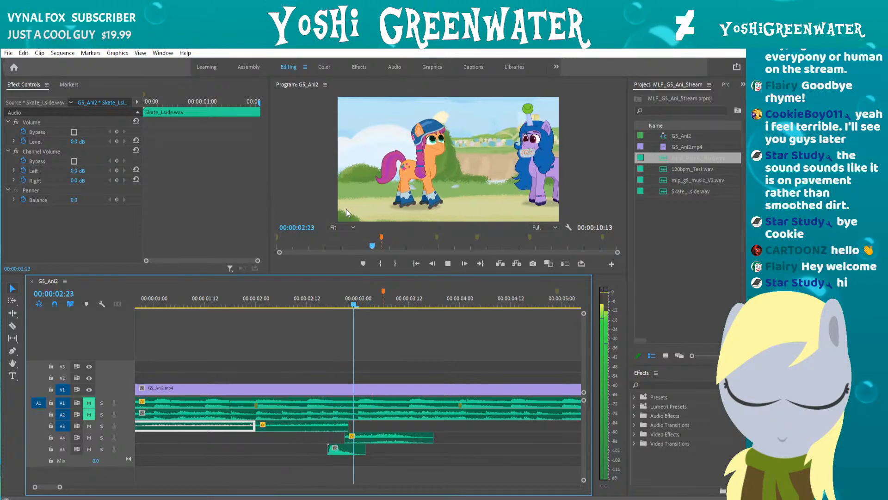
pyautogui.press('space')
pyautogui.moveTo(318, 303); pyautogui.dragTo(397, 300)
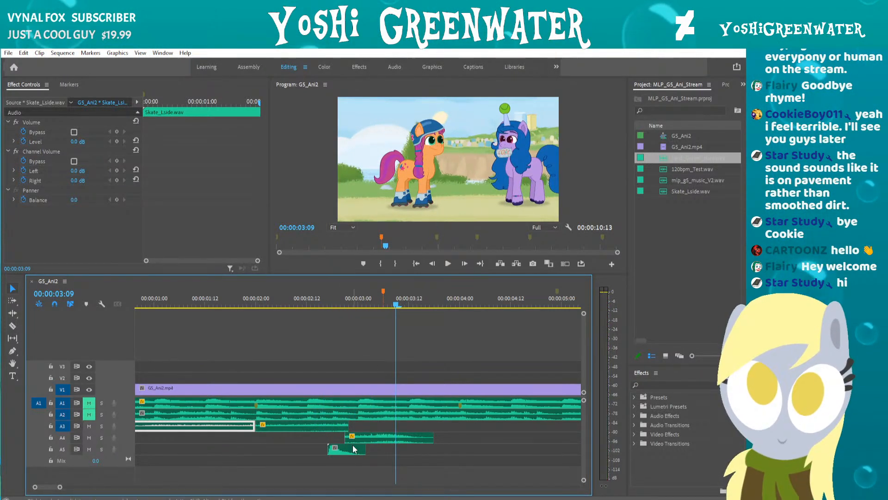
# Move the Land_Gravel_Hard.wav clip on A5 to 00:00:03:09, try it one frame later, and play the section.
pyautogui.moveTo(349, 448); pyautogui.dragTo(416, 449)
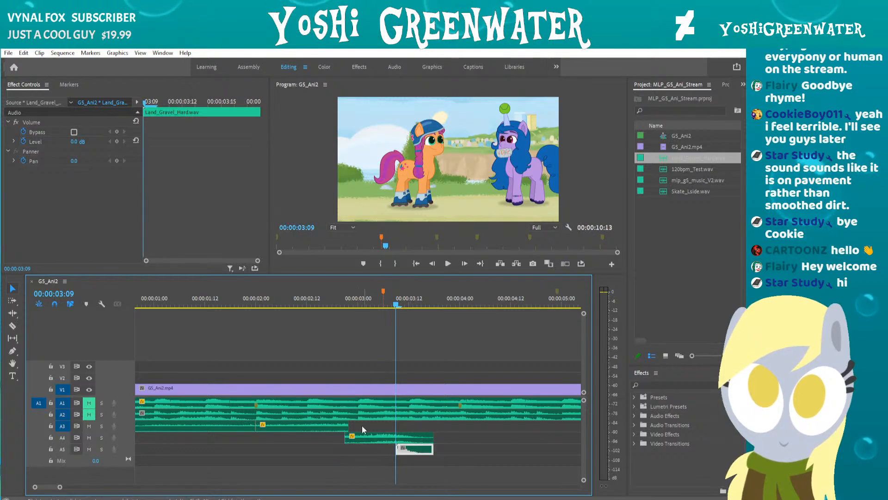
pyautogui.hotkey('alt', 'Right')
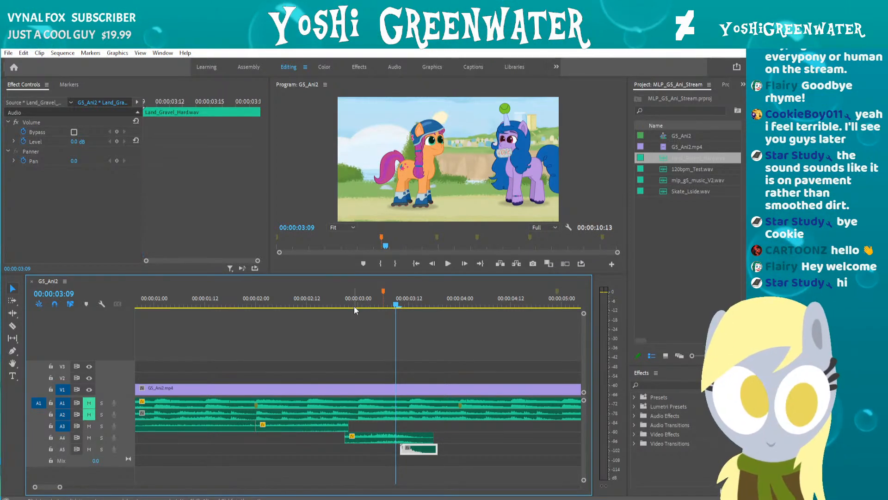
pyautogui.click(352, 304)
pyautogui.press('space')
pyautogui.press('space')
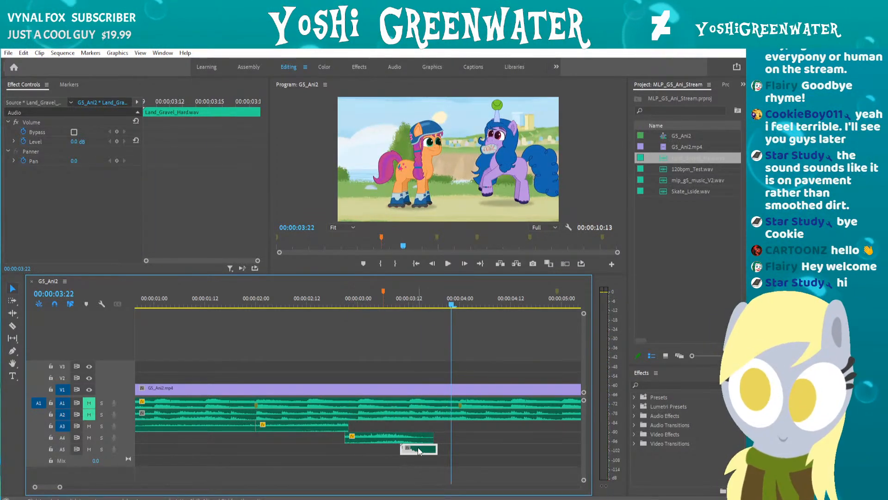
# Set the speed of the Land_Gravel_Hard.wav clip on A5 to 95% and play the section to 00:00:04:00.
pyautogui.rightClick(410, 447)
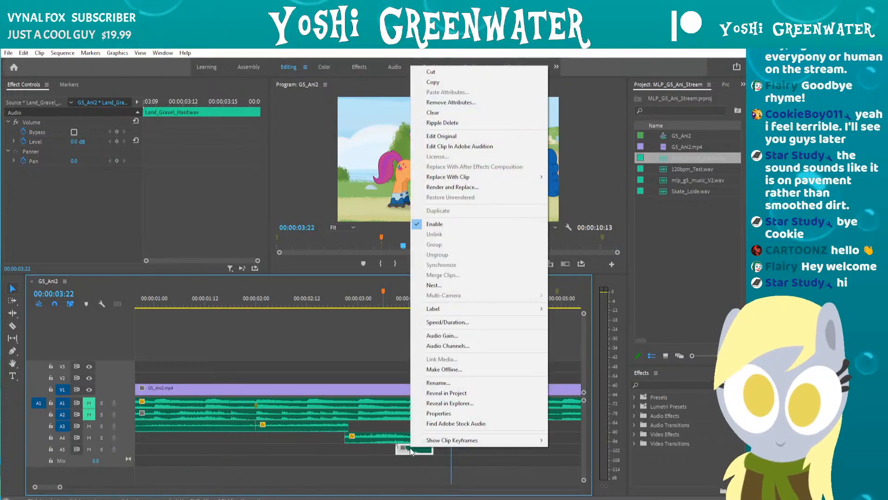
pyautogui.click(414, 313)
pyautogui.write('95')
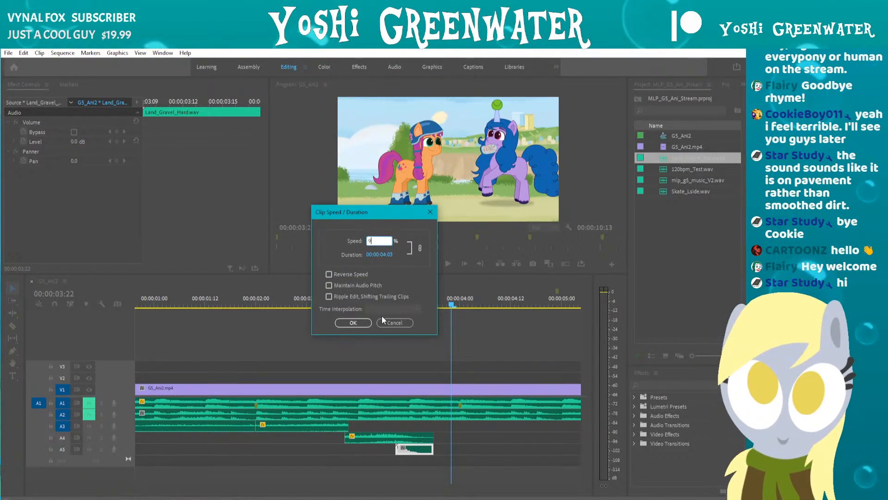
pyautogui.press('Return')
pyautogui.click(339, 303)
pyautogui.press('space')
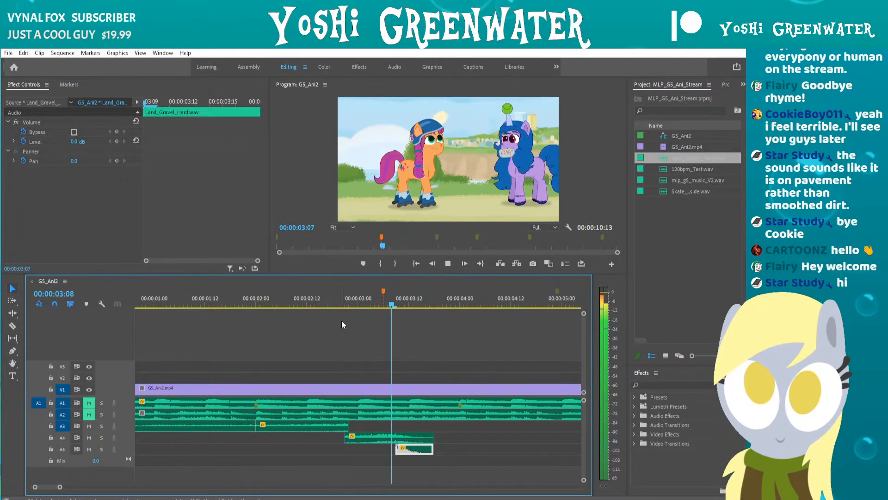
pyautogui.press('space')
# Nudge the Land_Gravel_Hard.wav clip on A5 three frames earlier so it starts at 00:00:03:06.
pyautogui.hotkey('alt', 'Left')
pyautogui.hotkey('alt', 'Left')
pyautogui.hotkey('alt', 'Left')
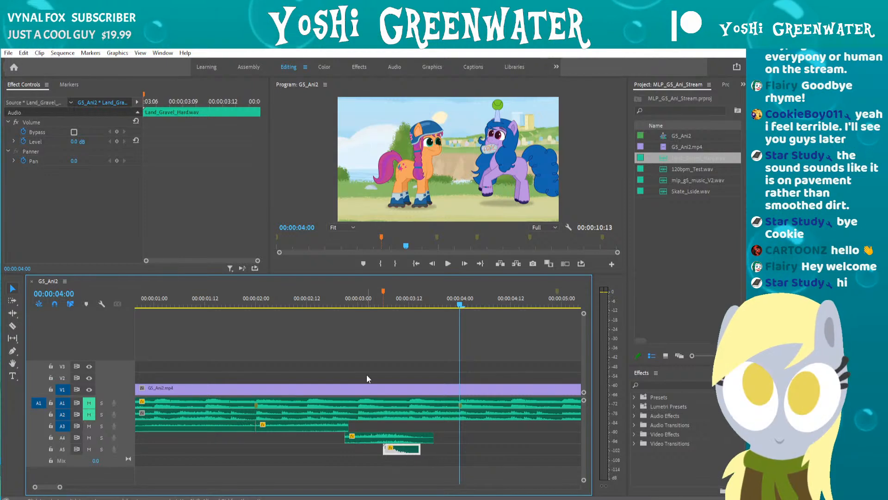
# Play the section with the gravel landing sound up to 00:00:03:22.
pyautogui.click(347, 304)
pyautogui.press('space')
pyautogui.press('space')
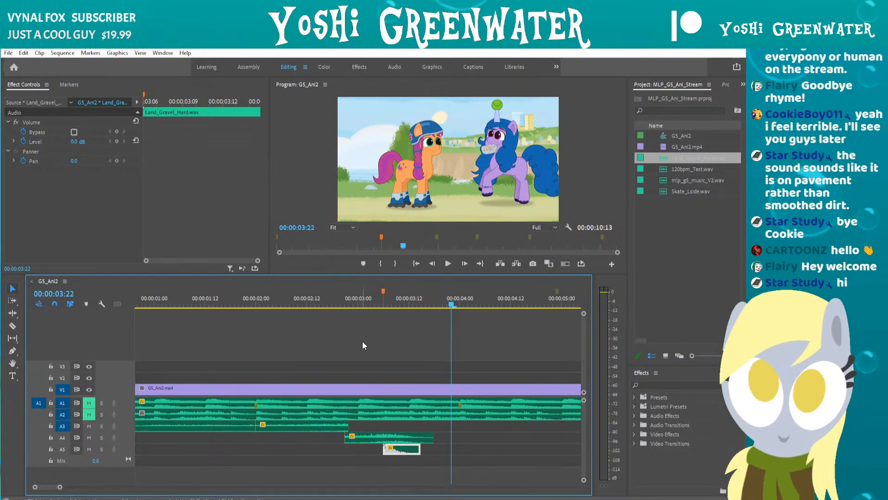
pyautogui.press('Return')
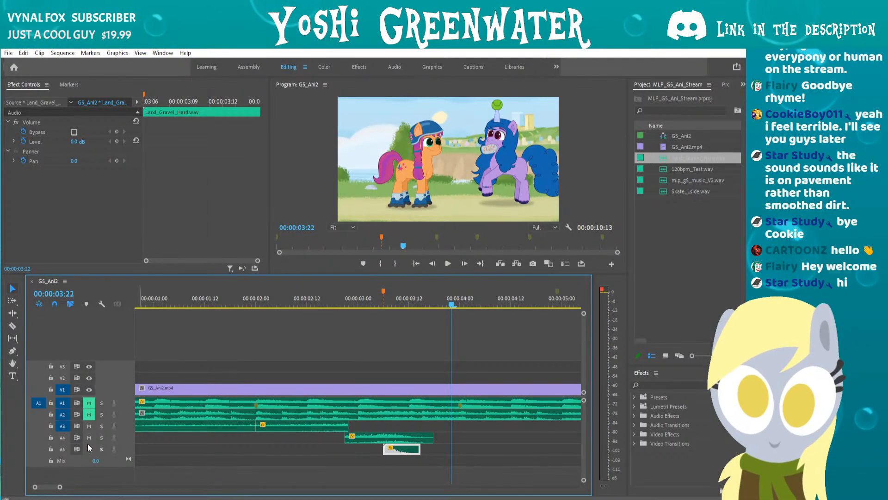
# Unmute track A2 and play the sequence from the start to 00:00:03:19.
pyautogui.moveTo(59, 488); pyautogui.dragTo(22, 491)
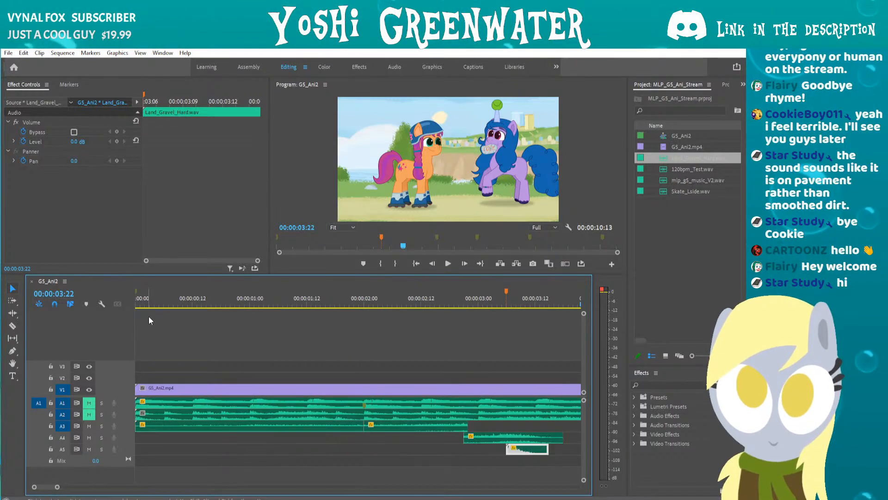
pyautogui.click(163, 304)
pyautogui.click(176, 423)
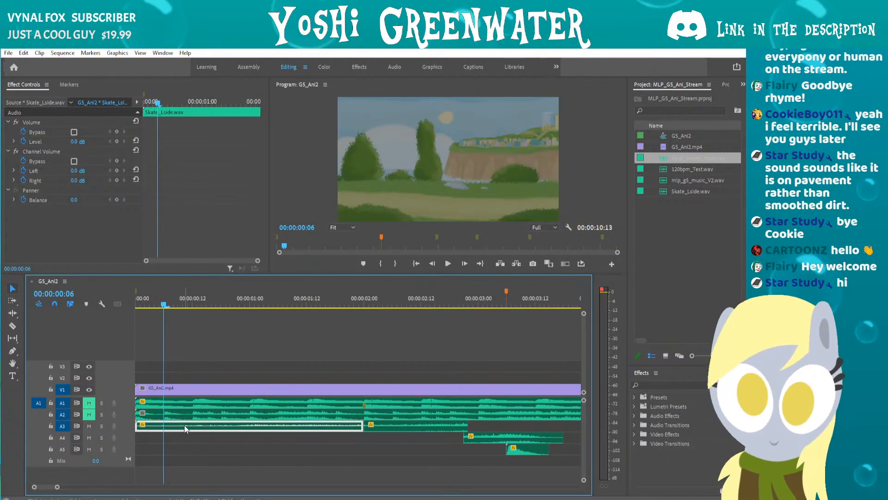
pyautogui.click(89, 414)
pyautogui.press('Home')
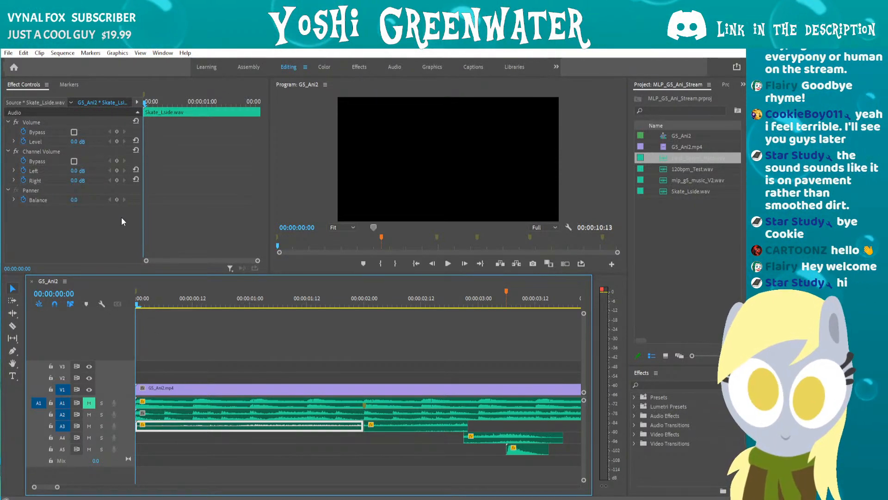
pyautogui.press('space')
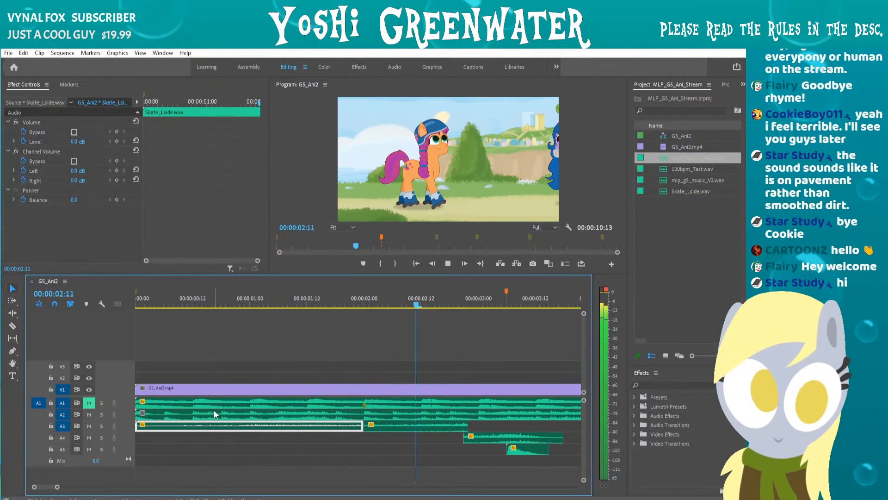
pyautogui.press('space')
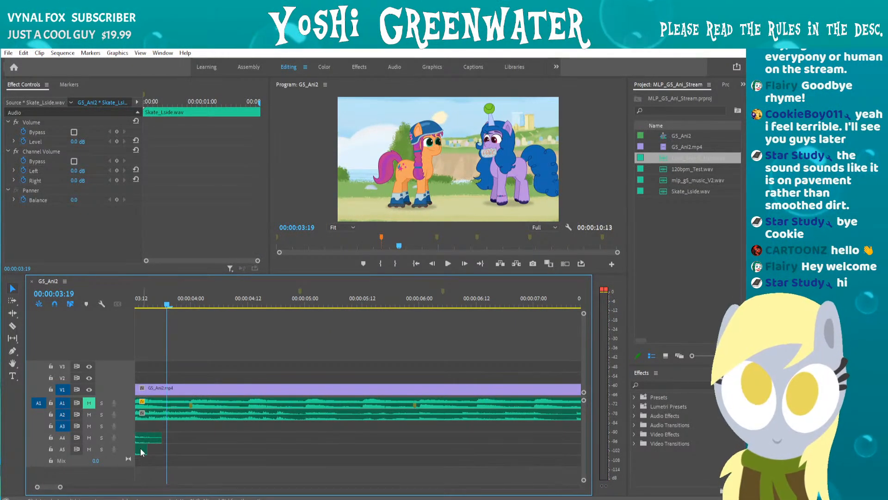
# Add a volume Level keyframe of -5 dB at 00:00:00:00 on the first Skate_Lside.wav clip on A3.
pyautogui.moveTo(45, 487); pyautogui.dragTo(15, 485)
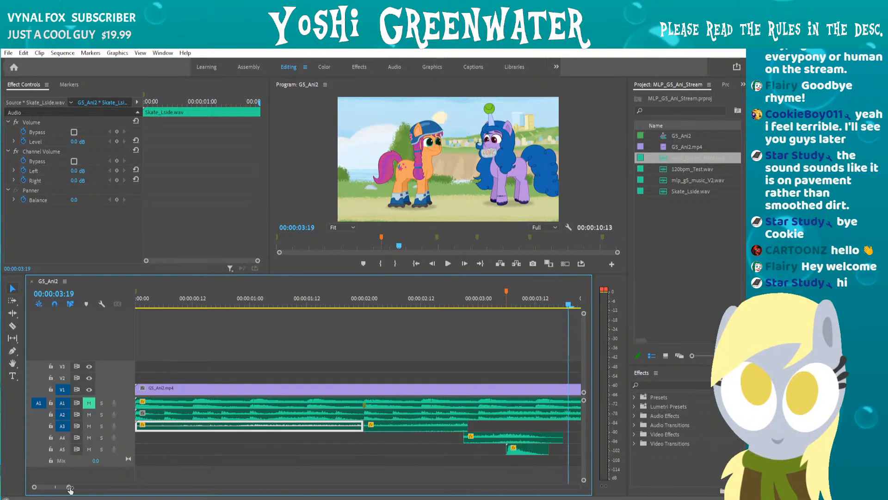
pyautogui.moveTo(70, 490); pyautogui.dragTo(67, 488)
pyautogui.moveTo(139, 304); pyautogui.dragTo(121, 312)
pyautogui.click(152, 352)
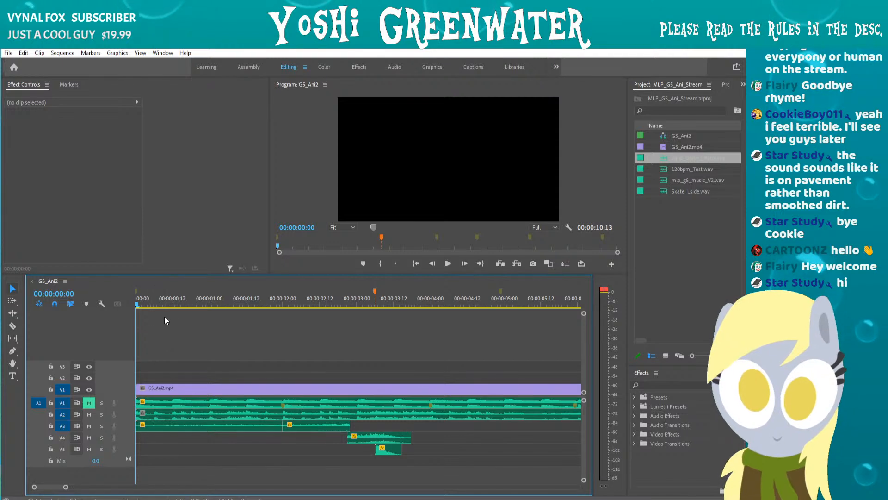
pyautogui.click(152, 426)
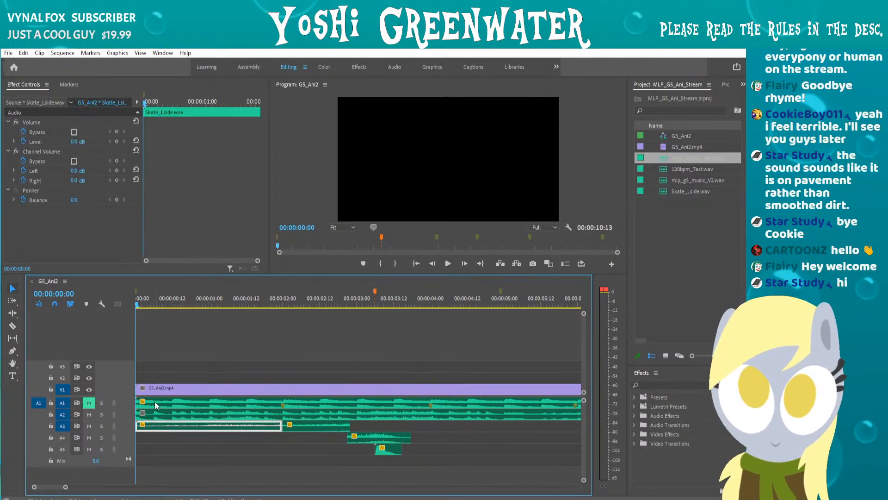
pyautogui.click(111, 144)
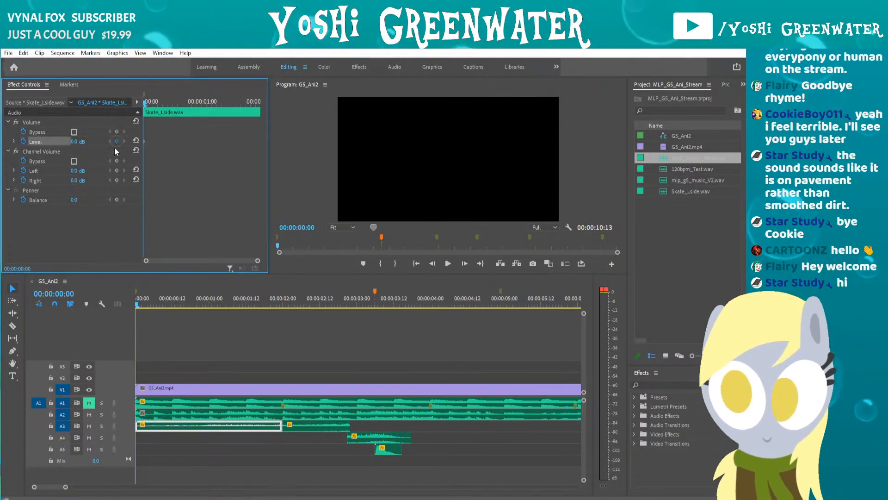
pyautogui.click(72, 142)
pyautogui.write('-5')
pyautogui.press('Return')
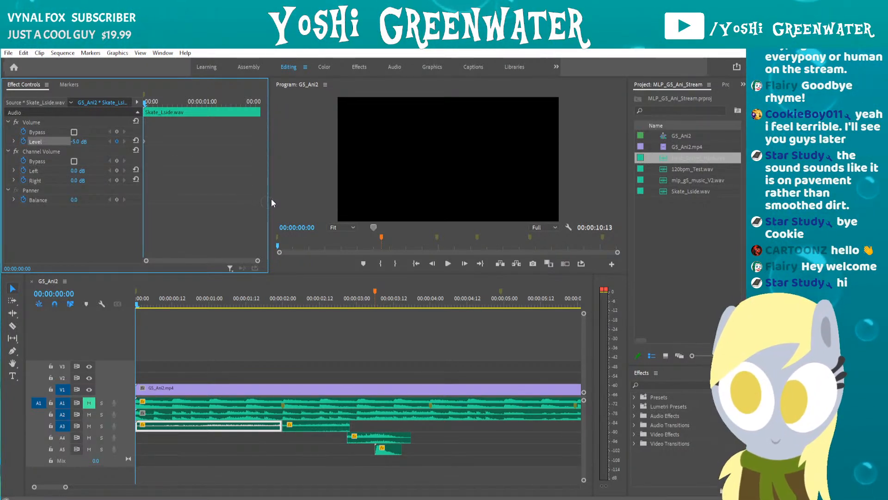
# Enlarge the clip's effect settings area and set the Level keyframe at 00:00:00:00 to -50 dB.
pyautogui.moveTo(269, 198); pyautogui.dragTo(339, 200)
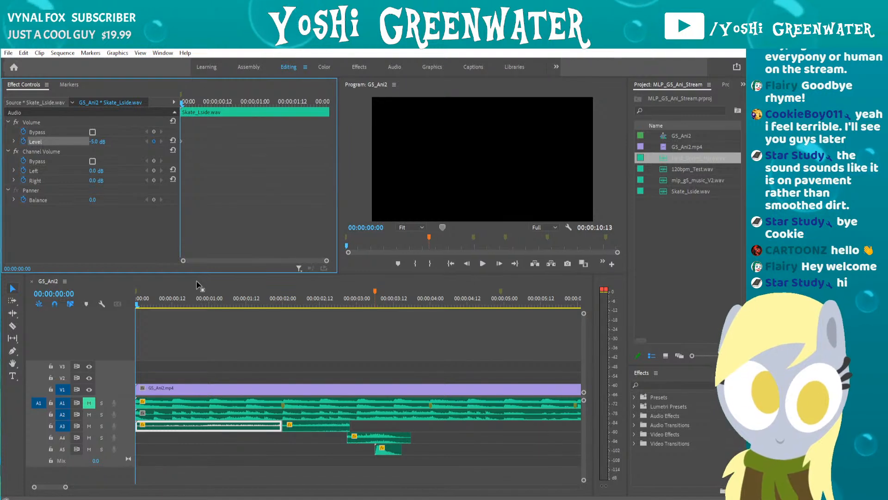
pyautogui.moveTo(198, 273); pyautogui.dragTo(197, 285)
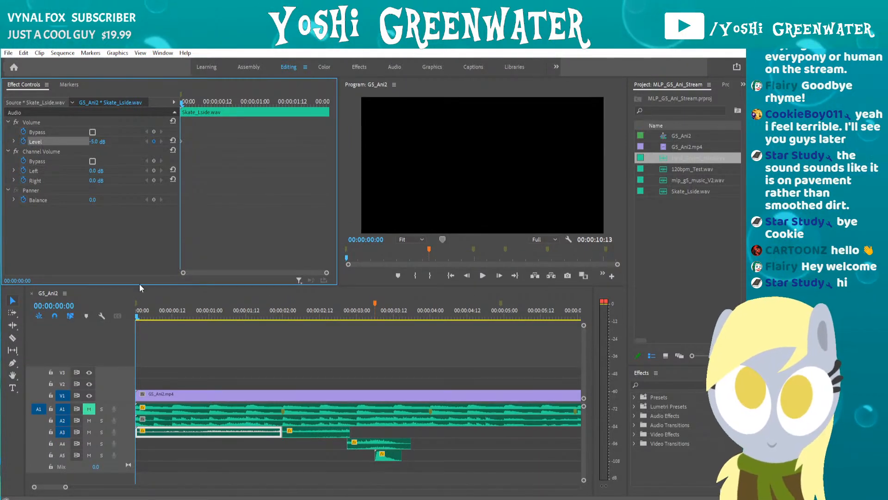
pyautogui.write('-50')
pyautogui.press('Return')
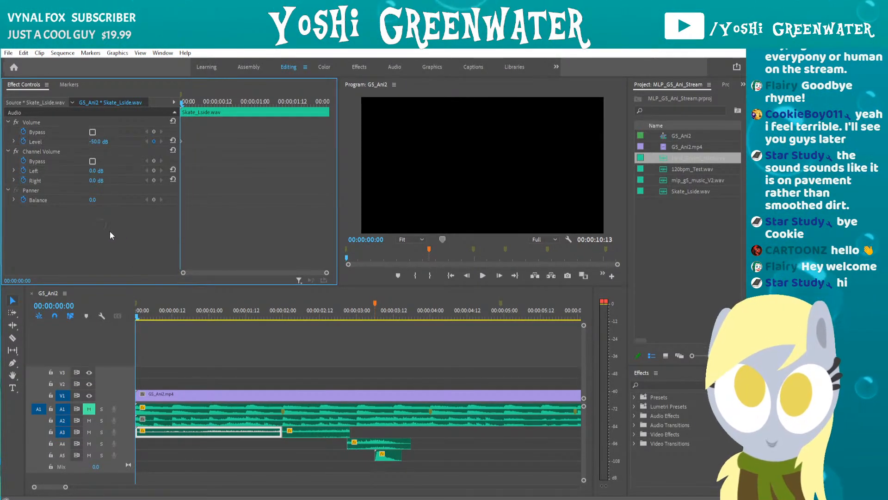
# Add a -10 dB Level keyframe at 00:00:00:06 on the first skating clip and another Level keyframe at 00:00:00:05.
pyautogui.press('space')
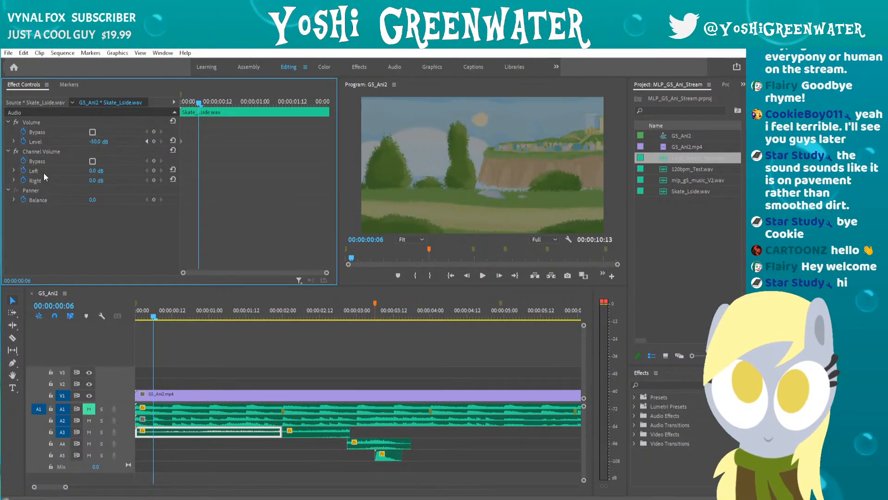
pyautogui.click(152, 141)
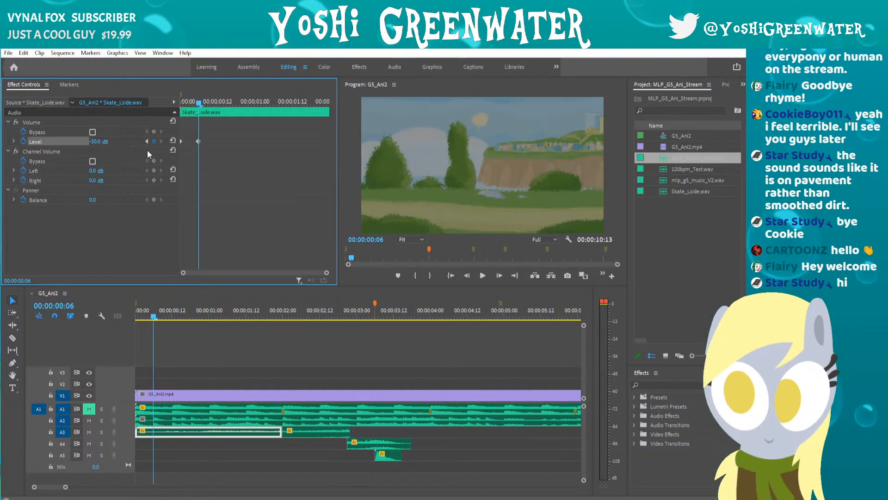
pyautogui.click(99, 141)
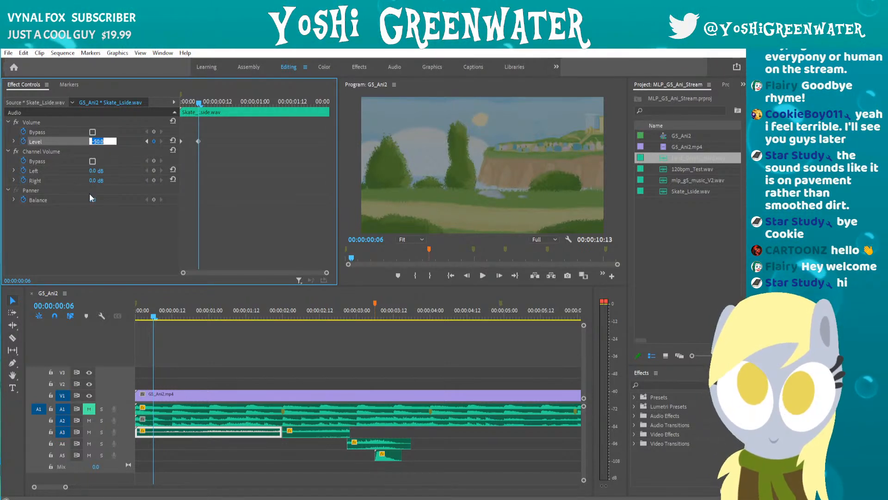
pyautogui.write('-10')
pyautogui.press('Return')
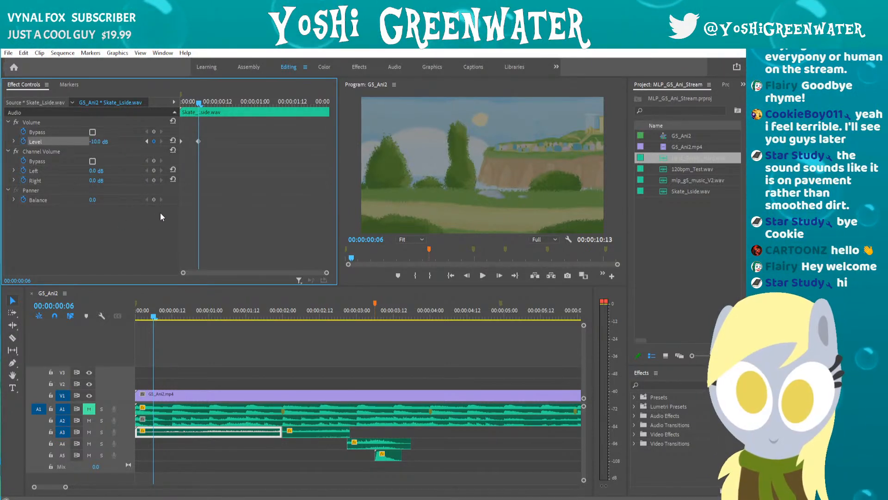
pyautogui.press('Left')
pyautogui.click(154, 142)
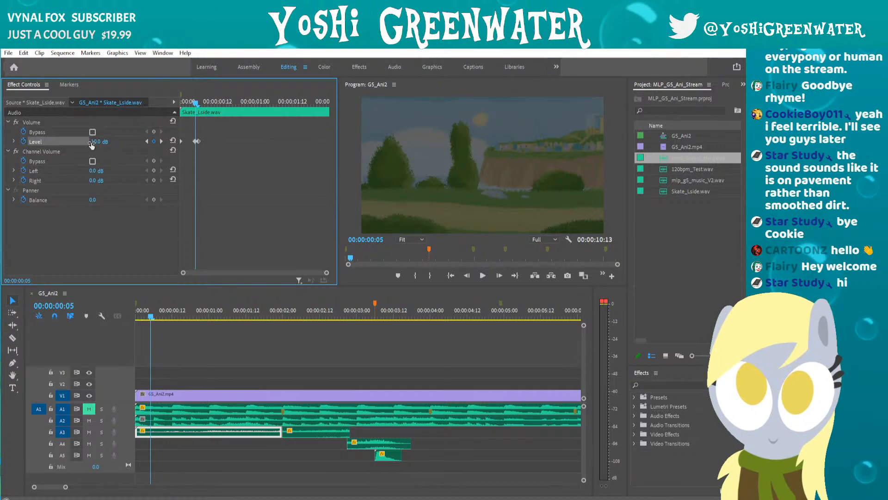
# Add a Level keyframe of 0 dB at 00:00:00:12 on the first Skate_Lside.wav clip.
pyautogui.click(93, 142)
pyautogui.write('-')
pyautogui.moveTo(185, 104); pyautogui.dragTo(218, 106)
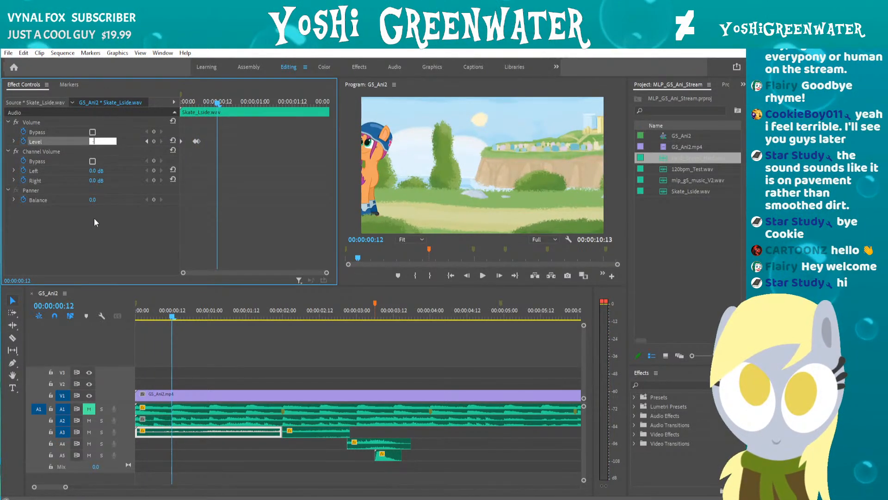
pyautogui.write('0')
pyautogui.press('Return')
# Mute track A2 and play the sequence from the start to check the skating fade-in.
pyautogui.moveTo(183, 106); pyautogui.dragTo(250, 99)
pyautogui.click(89, 420)
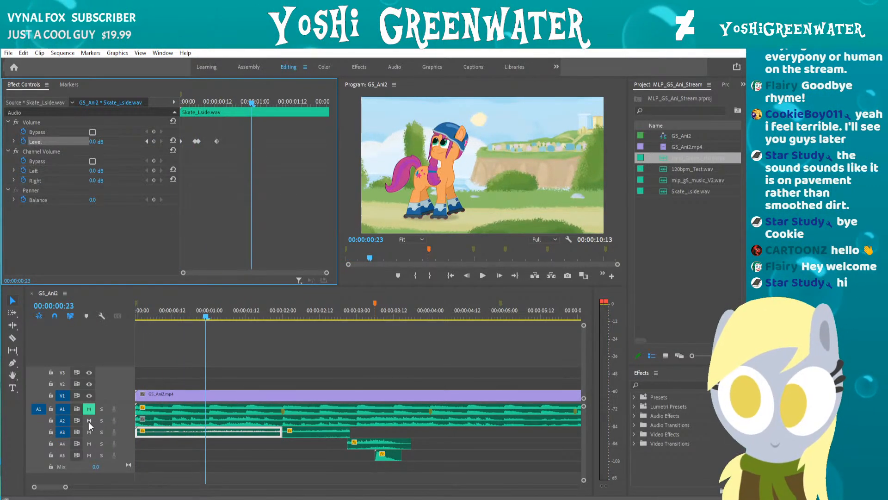
pyautogui.press('Home')
pyautogui.press('space')
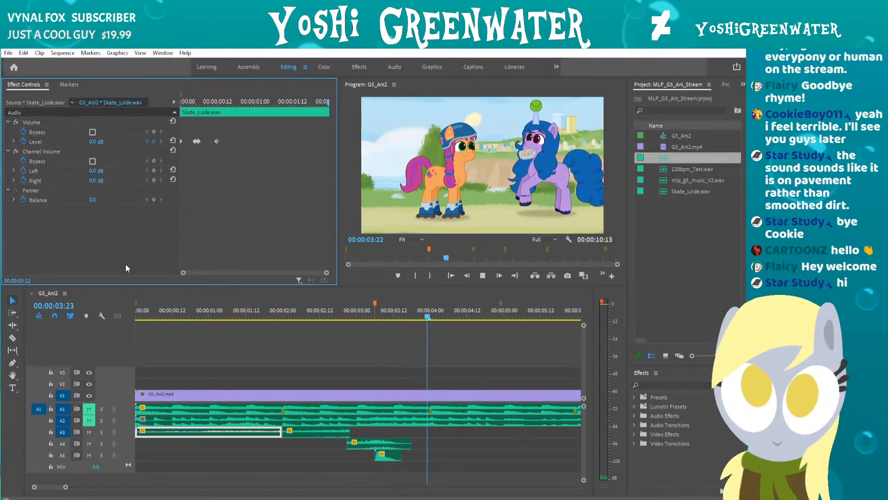
# Unmute track A2, replay from the start to 00:00:02:19, and scrub back to 00:00:02:03.
pyautogui.click(89, 420)
pyautogui.click(147, 317)
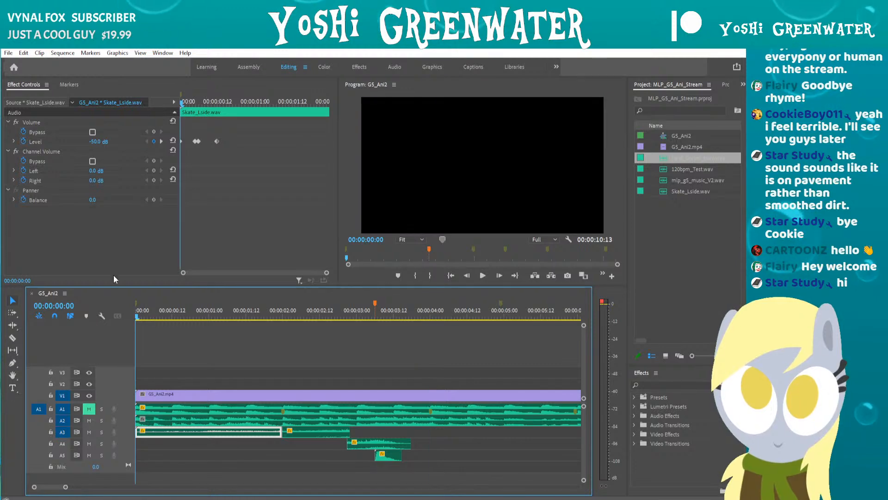
pyautogui.click(132, 257)
pyautogui.press('space')
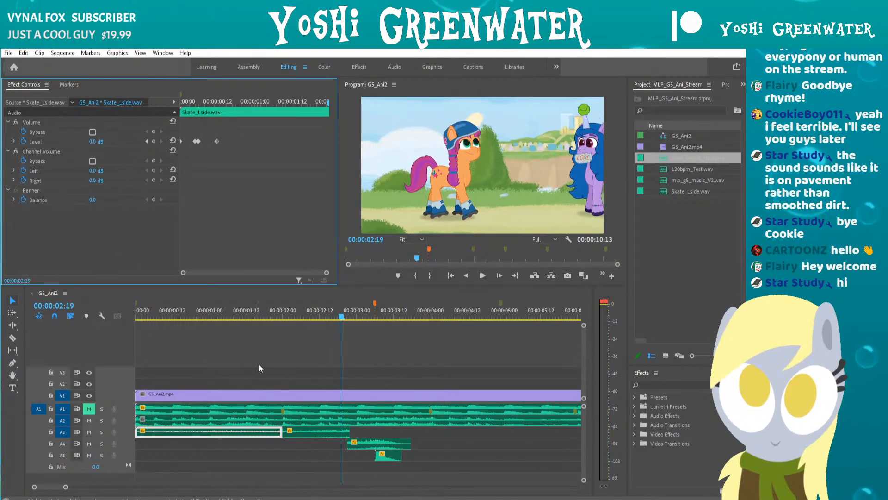
pyautogui.moveTo(277, 316); pyautogui.dragTo(297, 317)
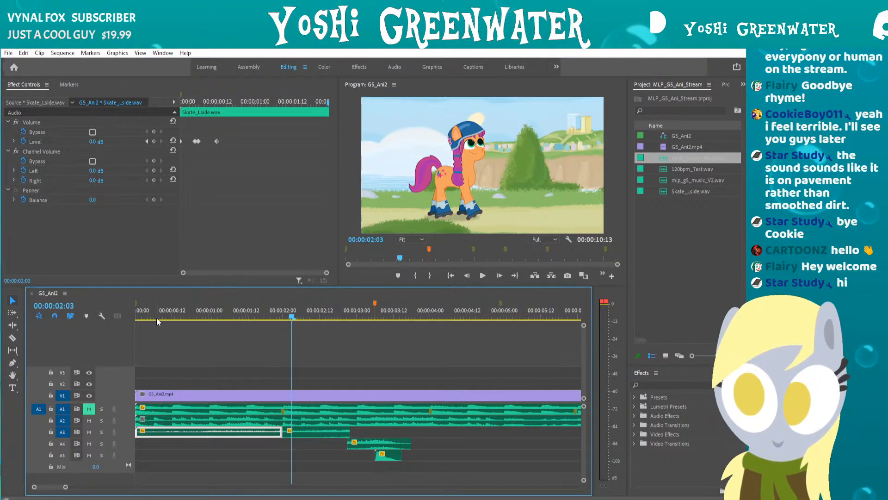
# Try a Right channel volume of 15 dB at the start of the first skating clip and play to 00:00:03:18.
pyautogui.moveTo(157, 318); pyautogui.dragTo(125, 315)
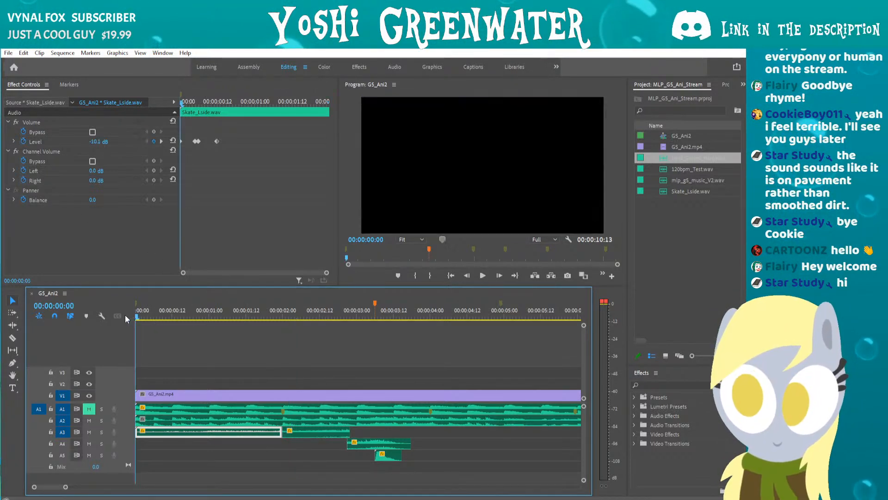
pyautogui.click(14, 180)
pyautogui.click(79, 179)
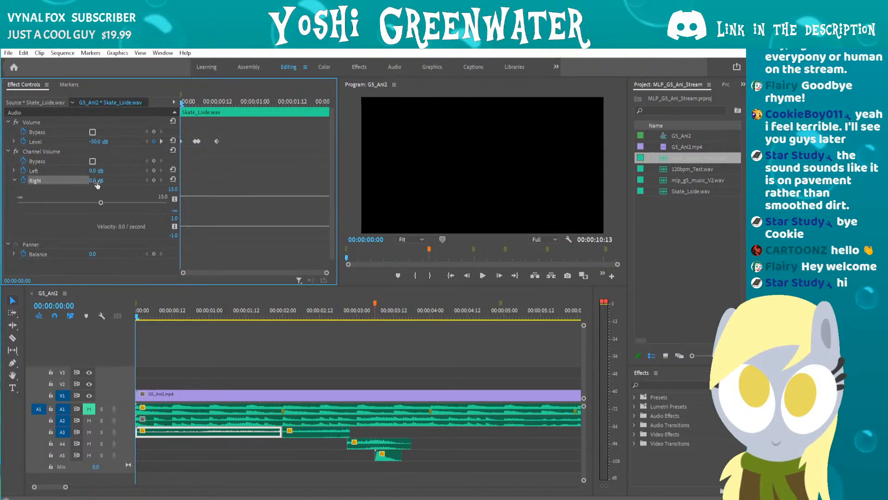
pyautogui.moveTo(101, 202); pyautogui.dragTo(169, 204)
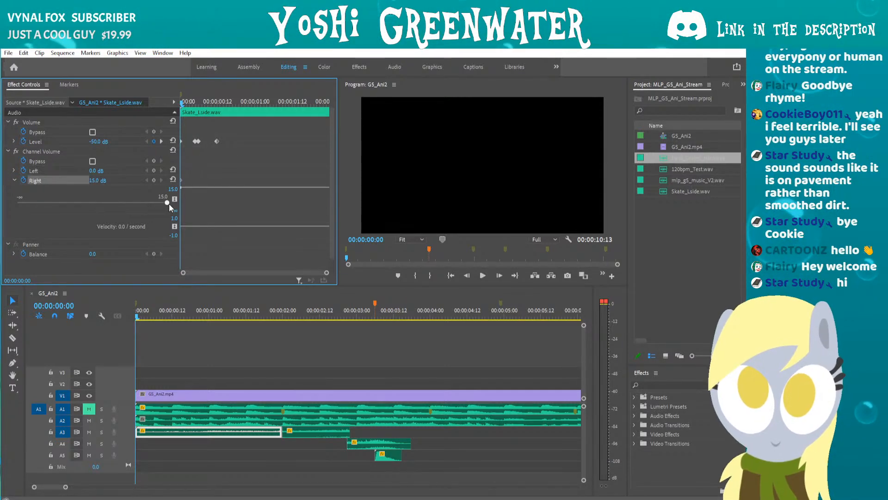
pyautogui.click(159, 333)
pyautogui.press('space')
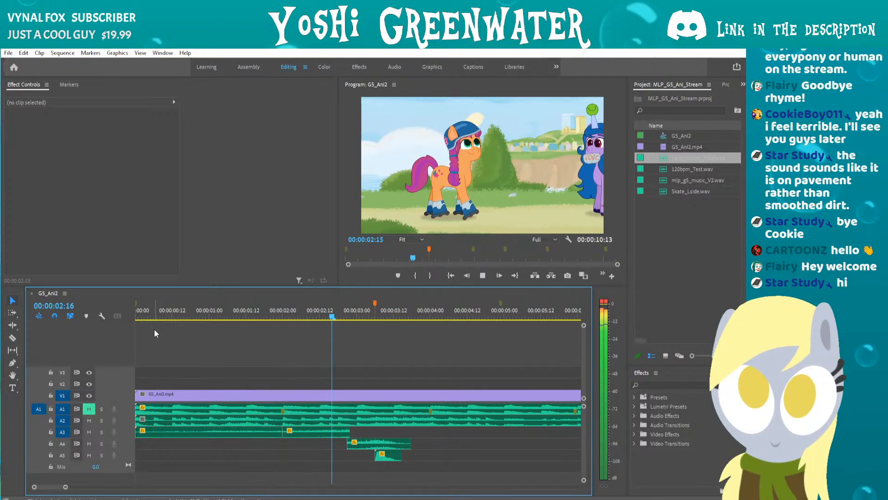
pyautogui.press('space')
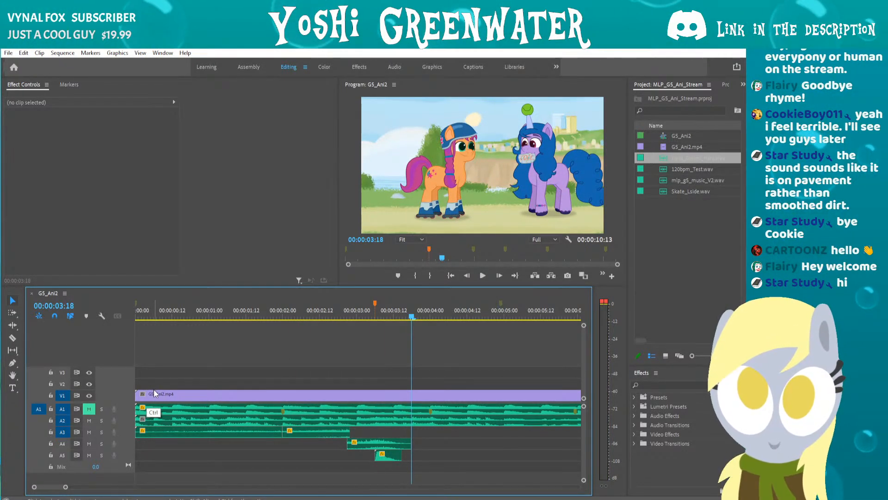
# Undo the Right channel boost and the Level keyframe at 00:00:00:12, play the first skating clip from the start, and scrub to 00:00:02:00.
pyautogui.click(164, 316)
pyautogui.click(172, 432)
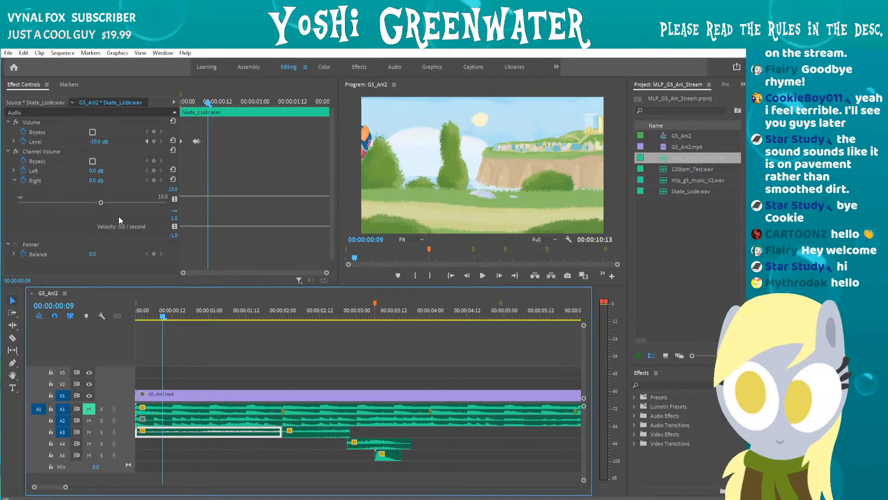
pyautogui.moveTo(163, 316); pyautogui.dragTo(132, 315)
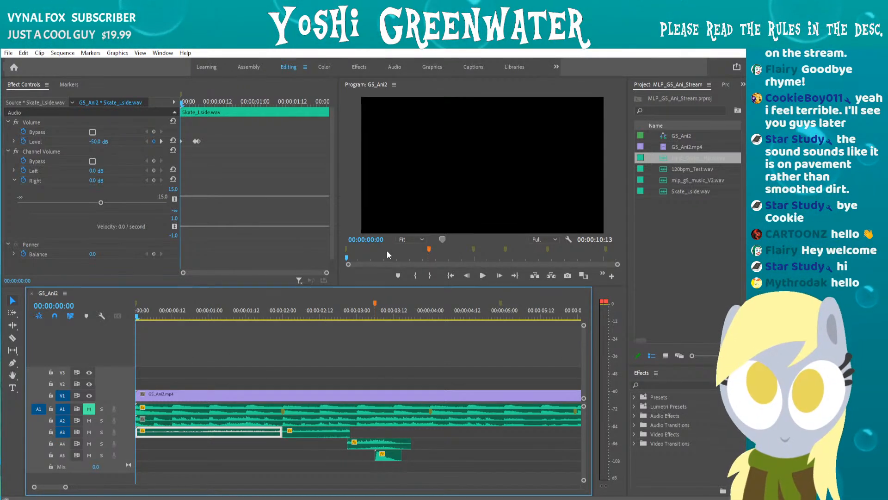
pyautogui.press('space')
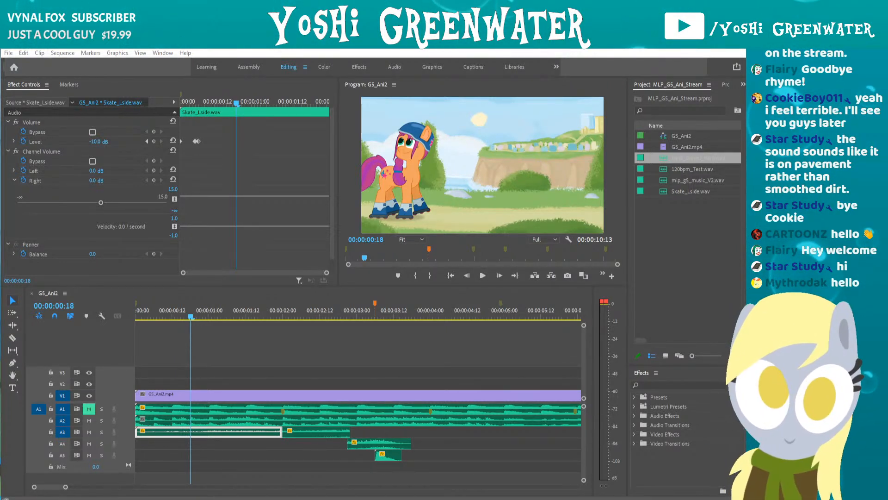
pyautogui.moveTo(189, 318); pyautogui.dragTo(281, 316)
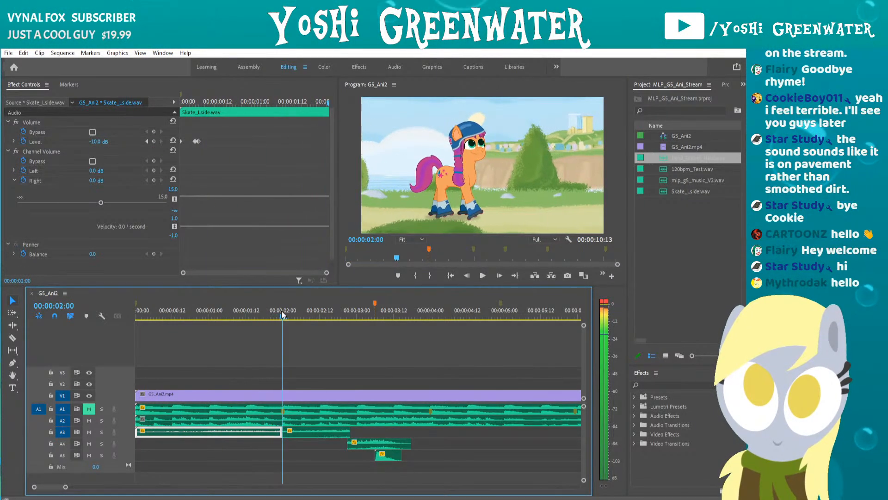
# Check the first skating clip's Level keyframes around 00:00:00:06.
pyautogui.click(195, 140)
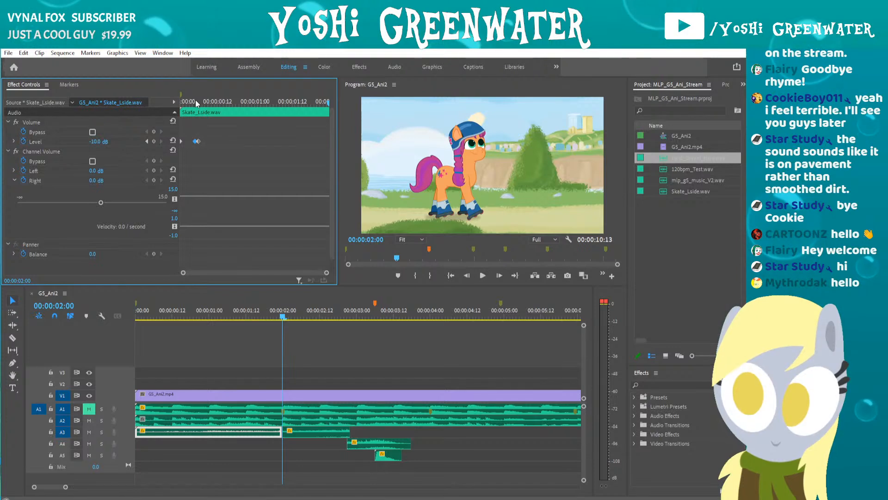
pyautogui.moveTo(197, 102); pyautogui.dragTo(192, 103)
pyautogui.click(162, 140)
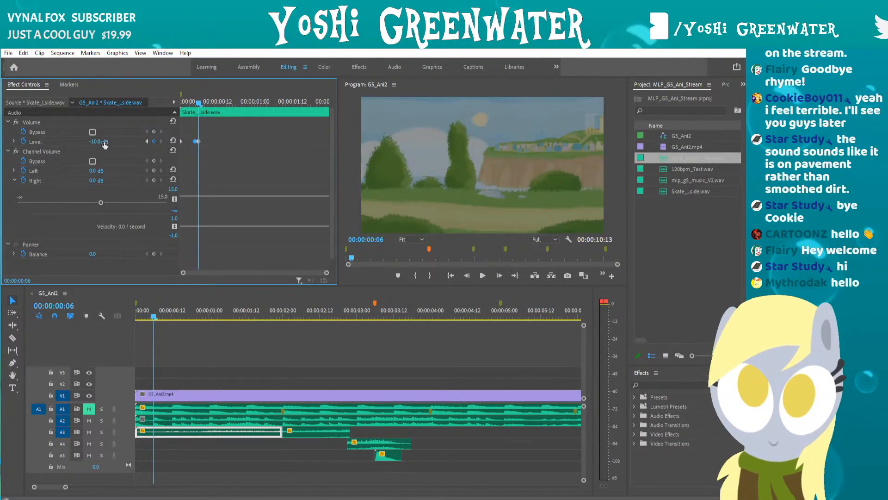
pyautogui.click(199, 141)
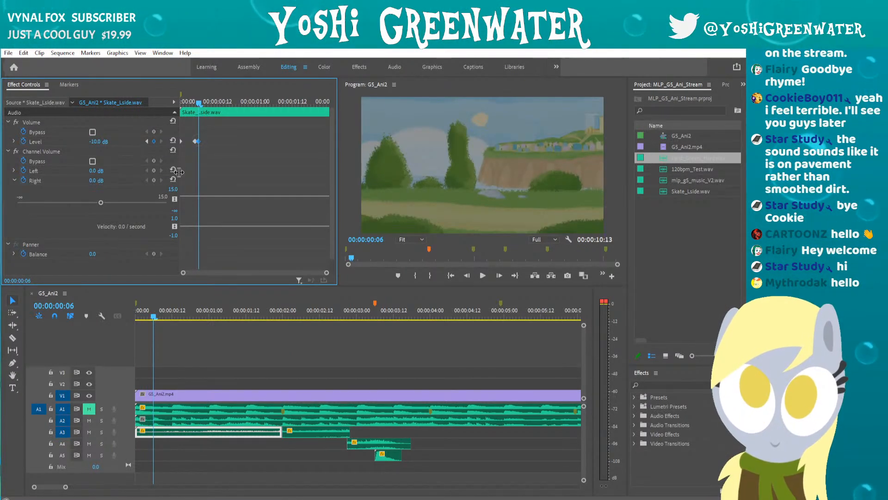
# Set the second skating clip's Level to -8 dB with a keyframe at its start, 00:00:02:00.
pyautogui.click(172, 315)
pyautogui.moveTo(173, 315); pyautogui.dragTo(285, 316)
pyautogui.click(304, 432)
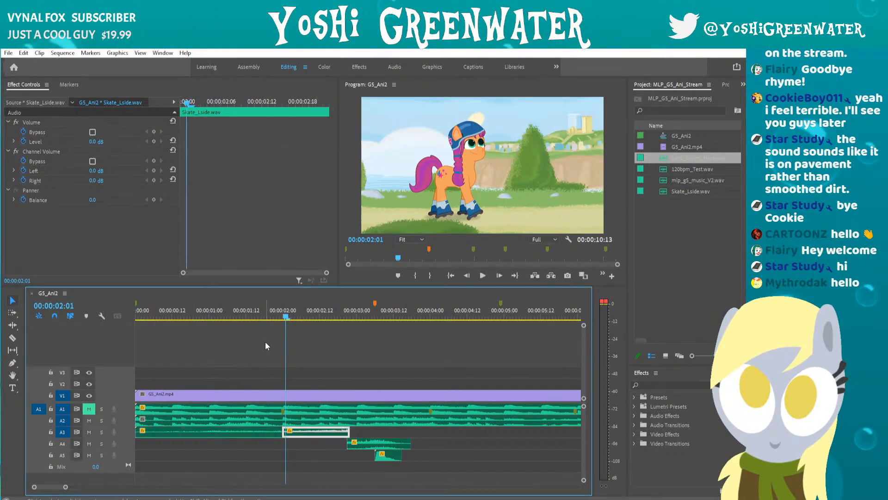
pyautogui.click(72, 138)
pyautogui.press('Left')
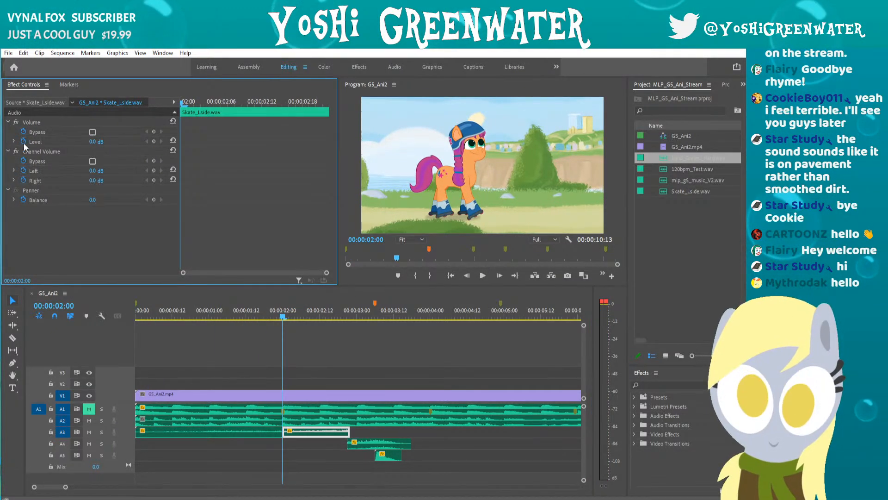
pyautogui.click(24, 141)
pyautogui.click(94, 141)
pyautogui.write('-8')
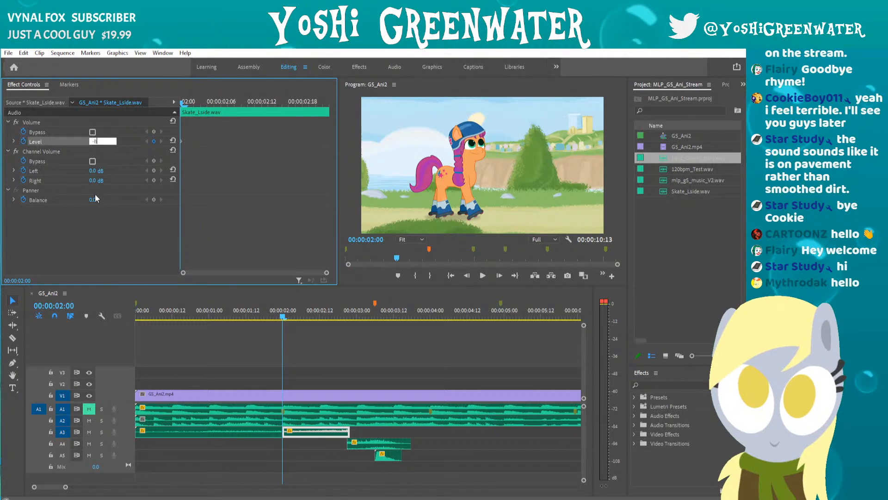
pyautogui.press('Return')
# Set the Level of the A4 skating clip to -5 dB at its start, 00:00:02:21, and play through to 00:00:03:18.
pyautogui.moveTo(284, 318); pyautogui.dragTo(362, 317)
pyautogui.click(363, 442)
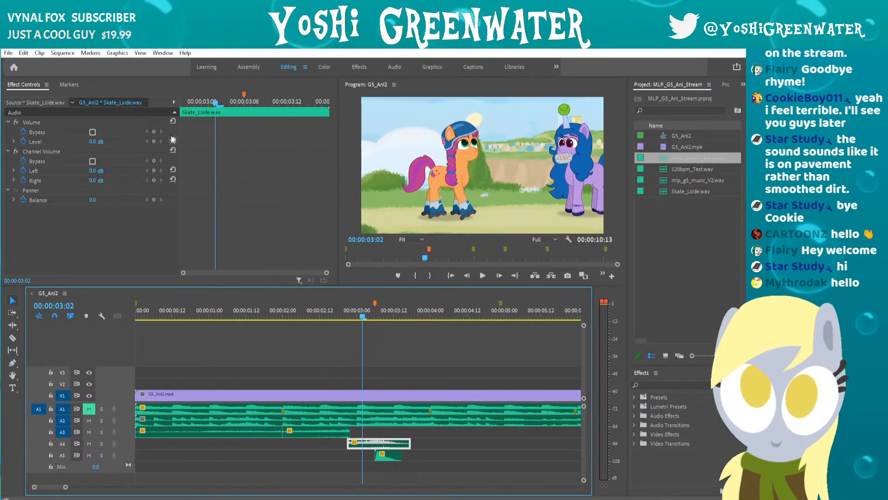
pyautogui.moveTo(216, 102); pyautogui.dragTo(124, 112)
pyautogui.click(94, 142)
pyautogui.write('-5')
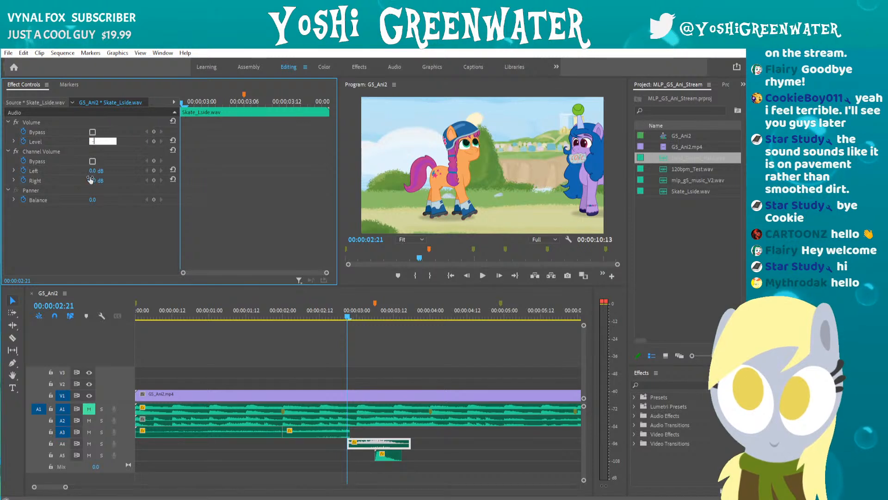
pyautogui.press('Return')
pyautogui.moveTo(341, 316); pyautogui.dragTo(336, 318)
pyautogui.press('space')
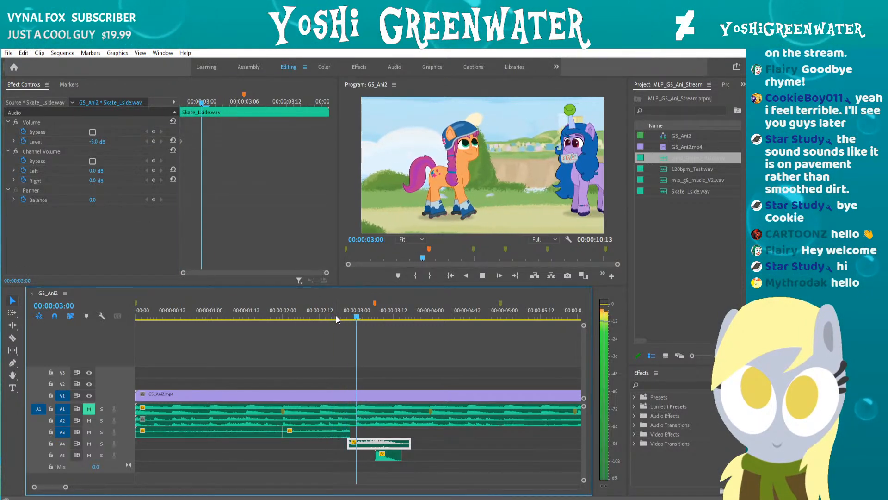
pyautogui.press('space')
# Set the Land_Gravel_Hard clip's Level on A5 to -5 dB, keyframe it at 00:00:03:06, and play the landing.
pyautogui.click(390, 455)
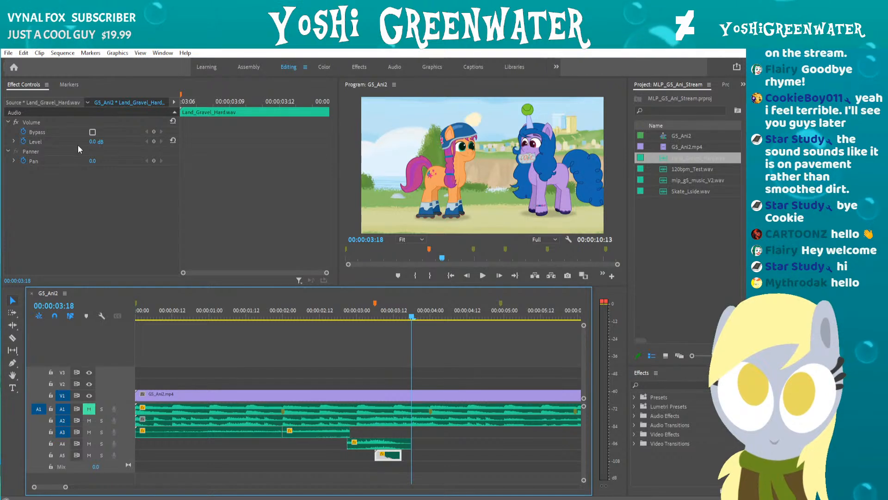
pyautogui.click(95, 141)
pyautogui.write('-5')
pyautogui.press('Return')
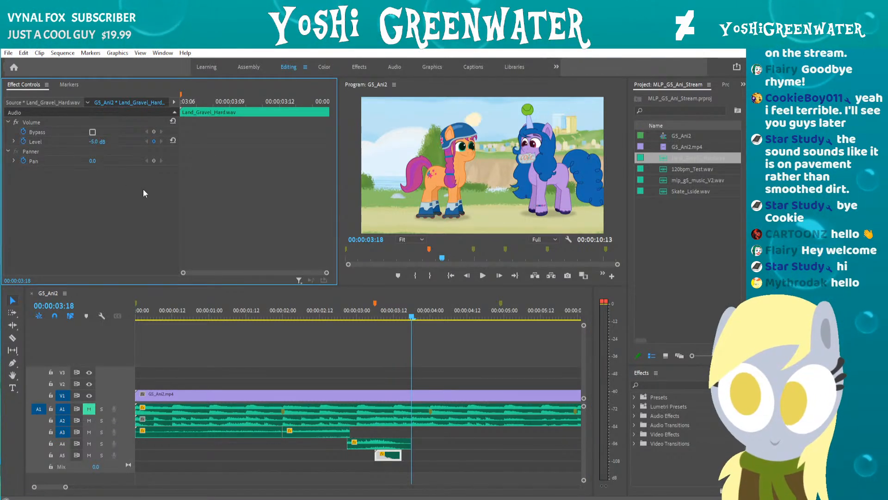
pyautogui.moveTo(253, 96); pyautogui.dragTo(154, 106)
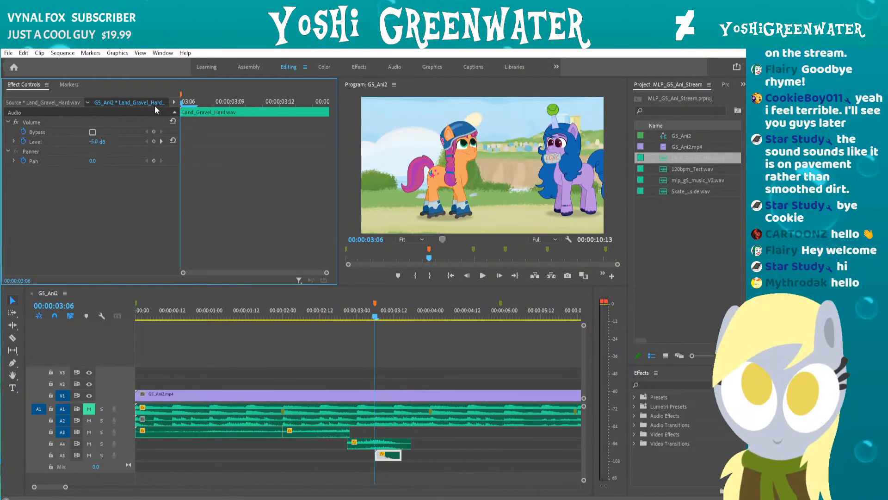
pyautogui.click(154, 141)
pyautogui.press('space')
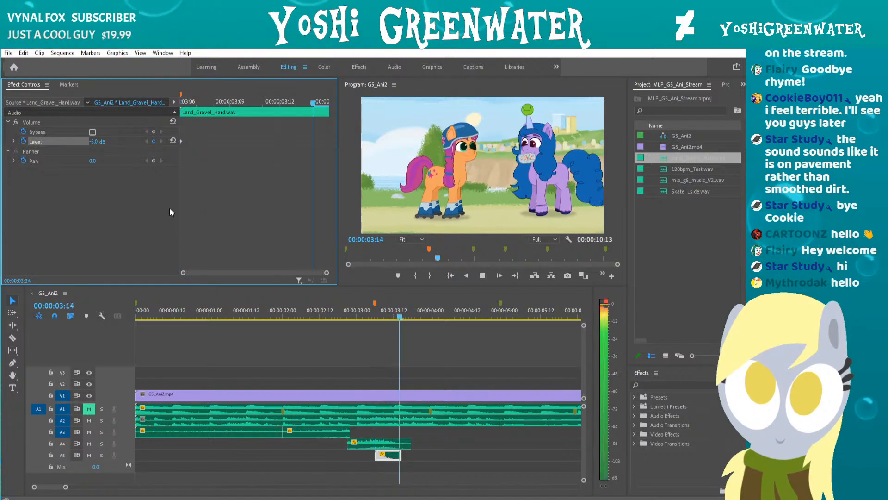
pyautogui.moveTo(374, 315); pyautogui.dragTo(396, 314)
pyautogui.moveTo(403, 316); pyautogui.dragTo(423, 316)
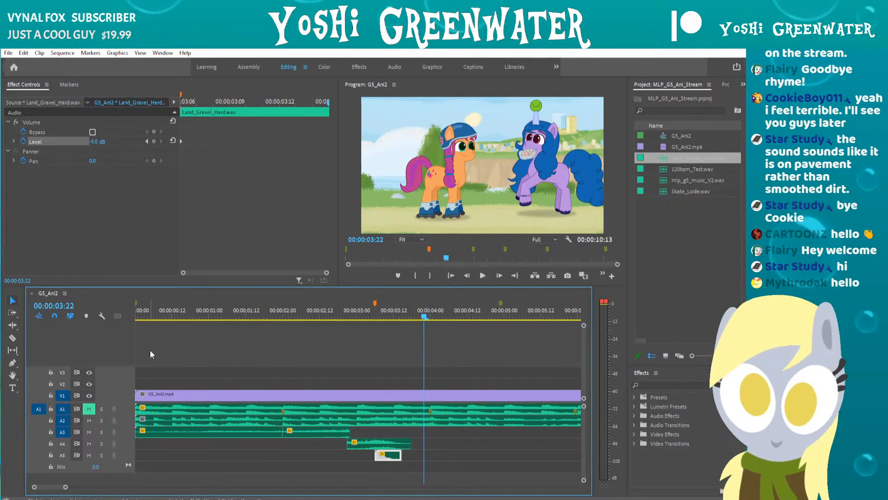
# Enlarge the Program monitor and play the sequence to 00:00:04:11 to check the sound levels.
pyautogui.press('Home')
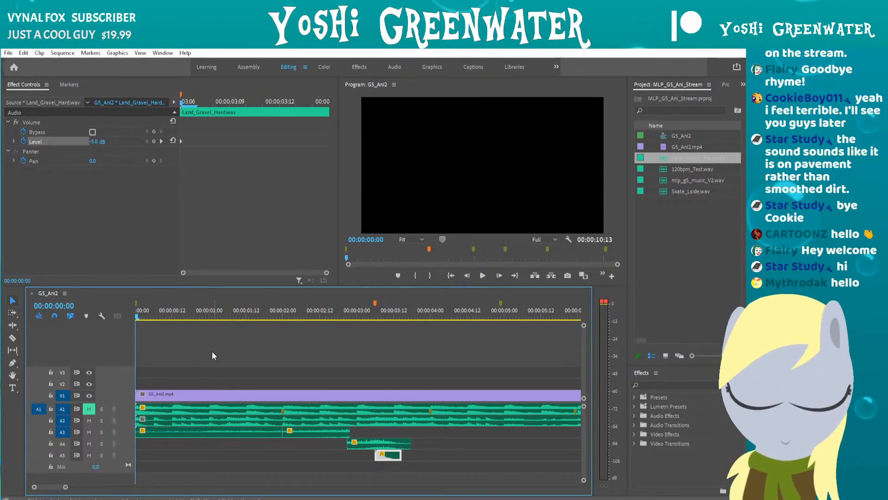
pyautogui.moveTo(214, 286); pyautogui.dragTo(214, 295)
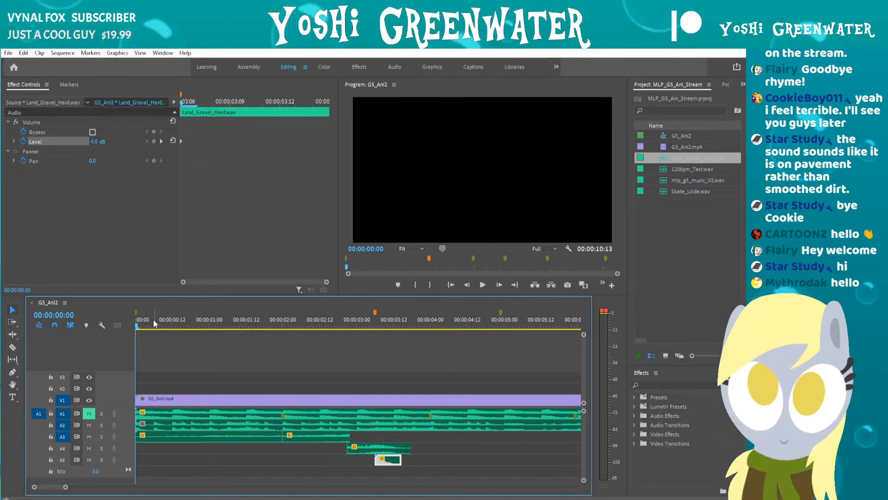
pyautogui.click(173, 322)
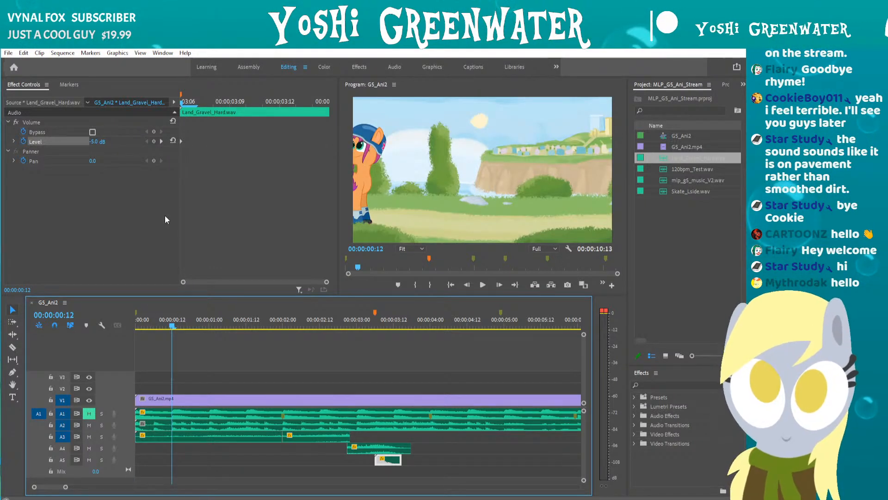
pyautogui.click(274, 458)
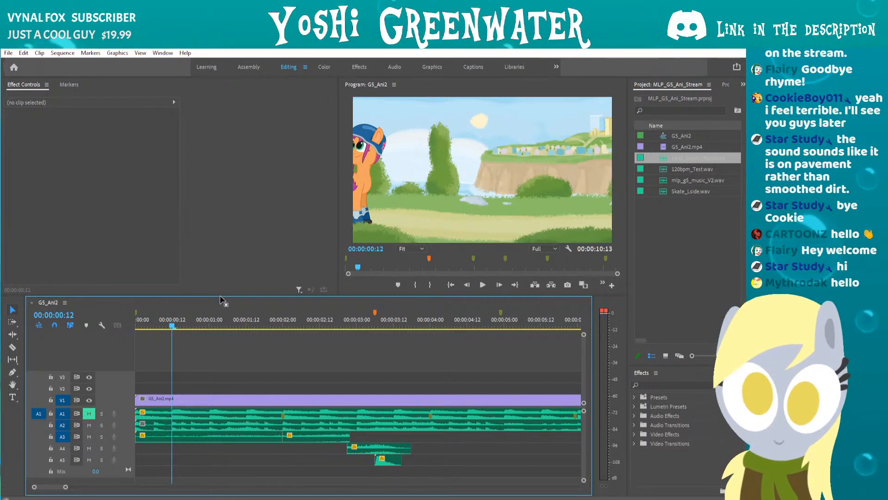
pyautogui.moveTo(219, 295); pyautogui.dragTo(220, 302)
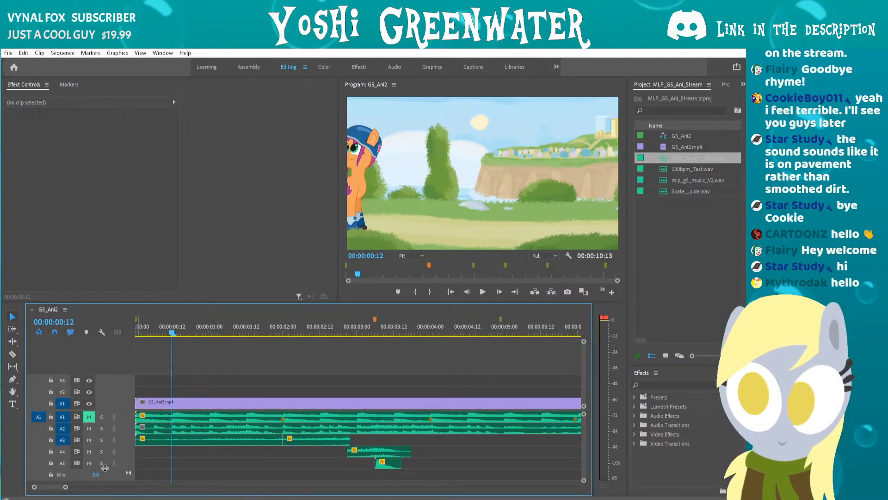
pyautogui.moveTo(66, 488); pyautogui.dragTo(85, 487)
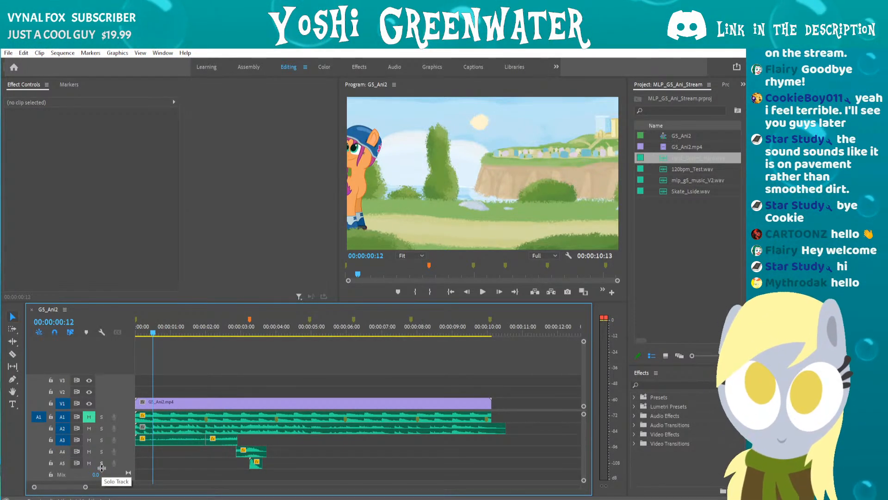
pyautogui.click(156, 265)
pyautogui.press('space')
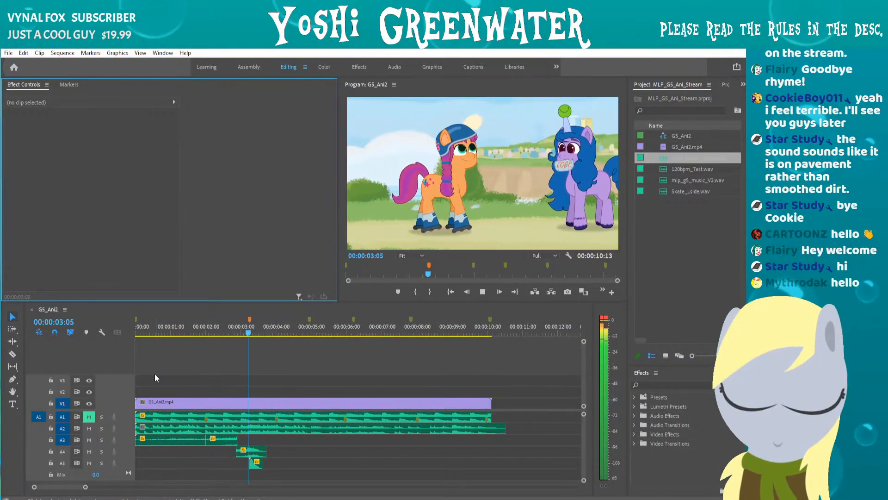
pyautogui.press('space')
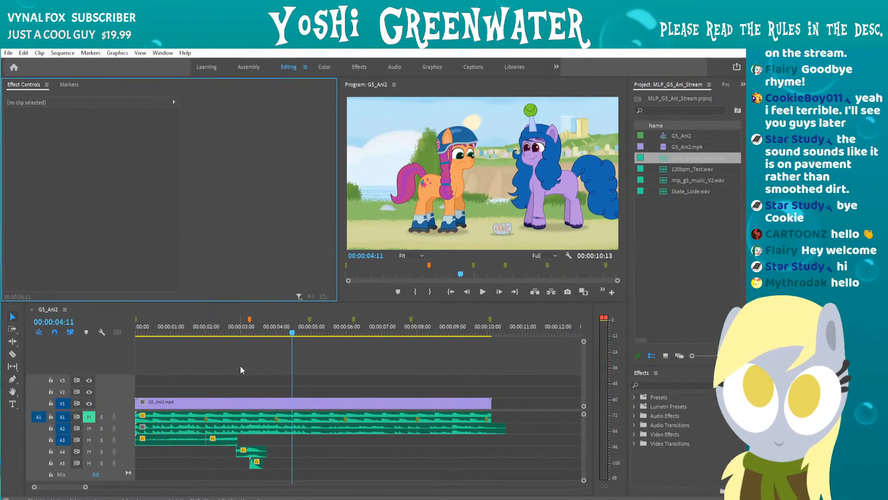
# Locate the frame at 00:00:04:06 where the can hits the ground, and save the project.
pyautogui.click(276, 334)
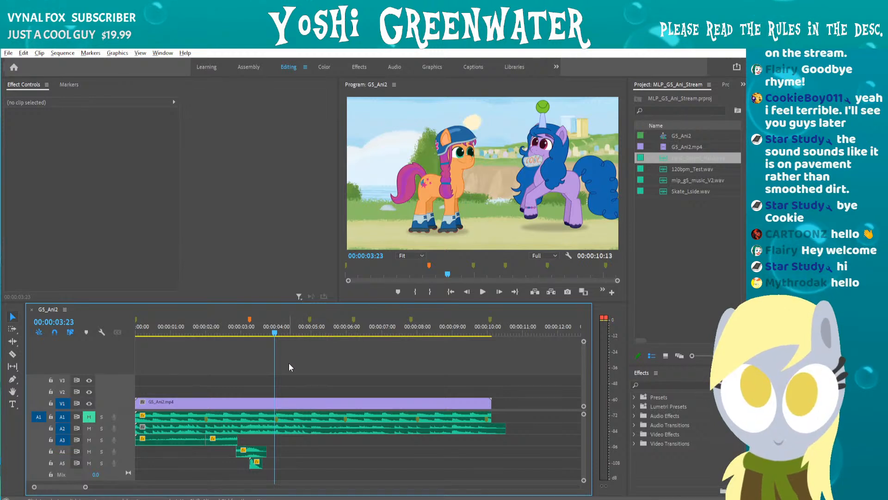
pyautogui.scroll(3, 288, 364)
pyautogui.scroll(3, 284, 364)
pyautogui.press('space')
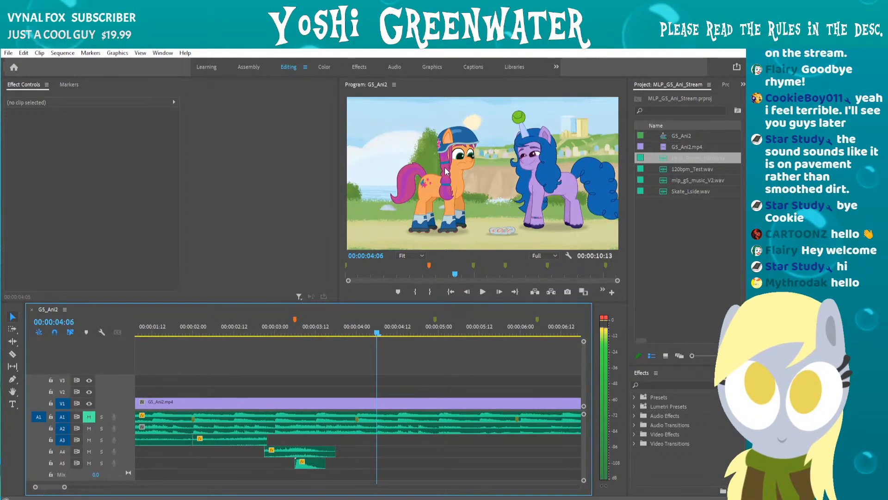
pyautogui.press('Left')
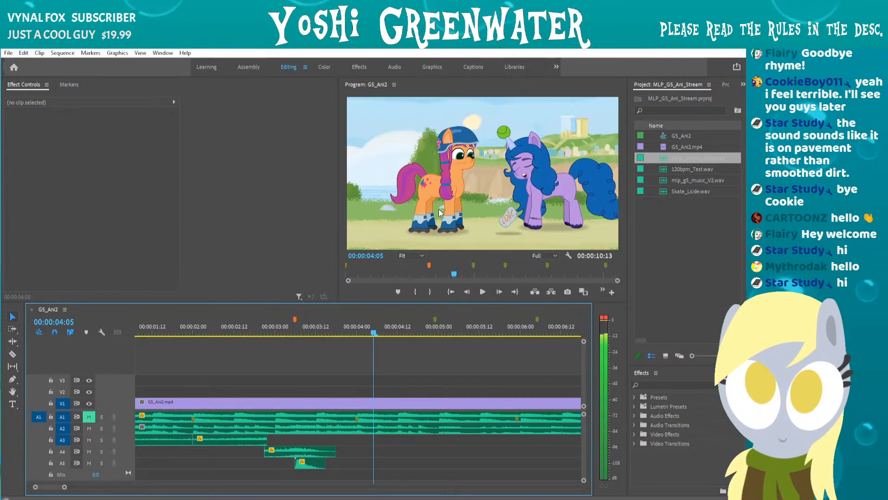
pyautogui.press('Right')
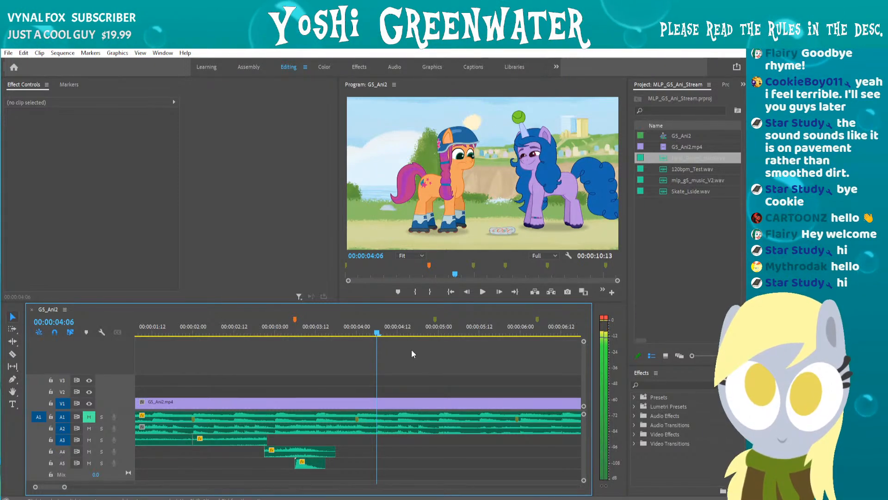
pyautogui.press('=')
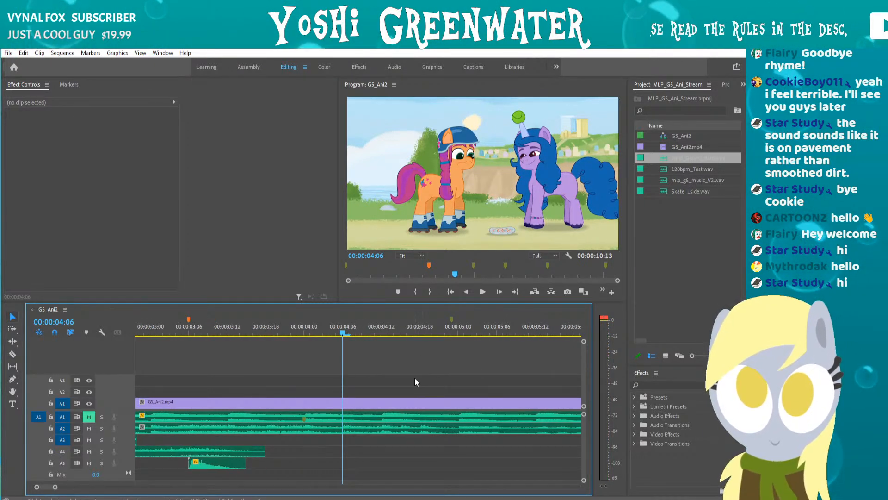
pyautogui.hotkey('ctrl', 's')
# Place the Land_Gravel_Hard.wav sound on track A3 at 00:00:04:06 for the can's landing and play it to 00:00:04:13.
pyautogui.click(204, 329)
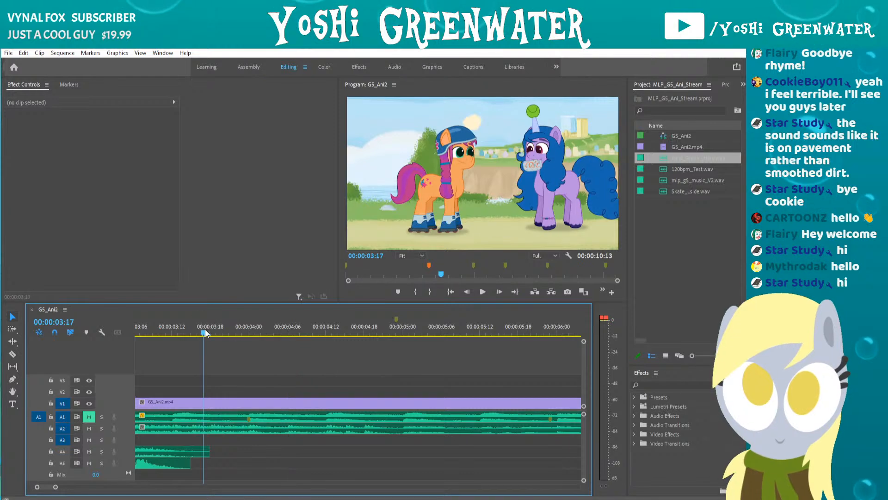
pyautogui.press('space')
pyautogui.press('space')
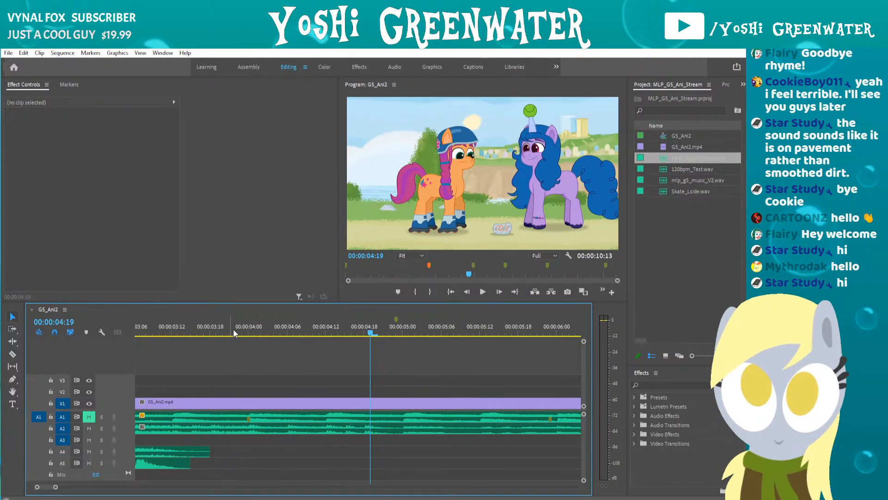
pyautogui.moveTo(233, 329); pyautogui.dragTo(301, 307)
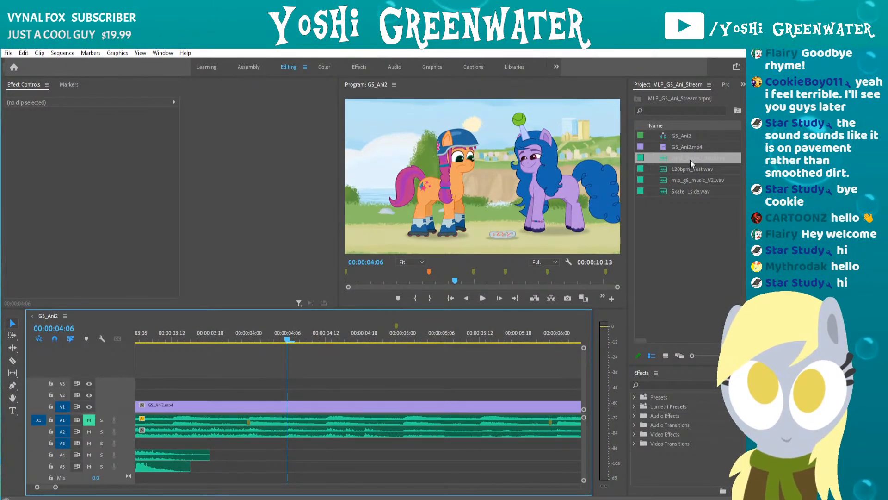
pyautogui.moveTo(690, 160); pyautogui.dragTo(287, 446)
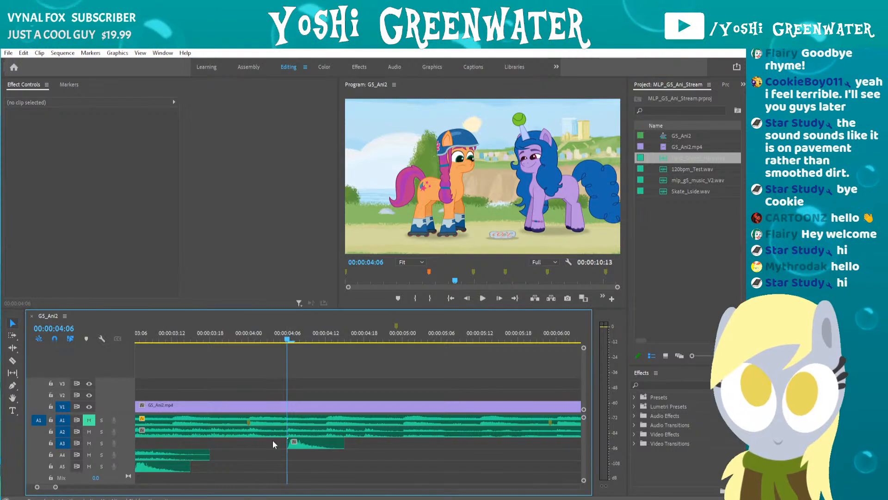
pyautogui.press('space')
pyautogui.click(229, 339)
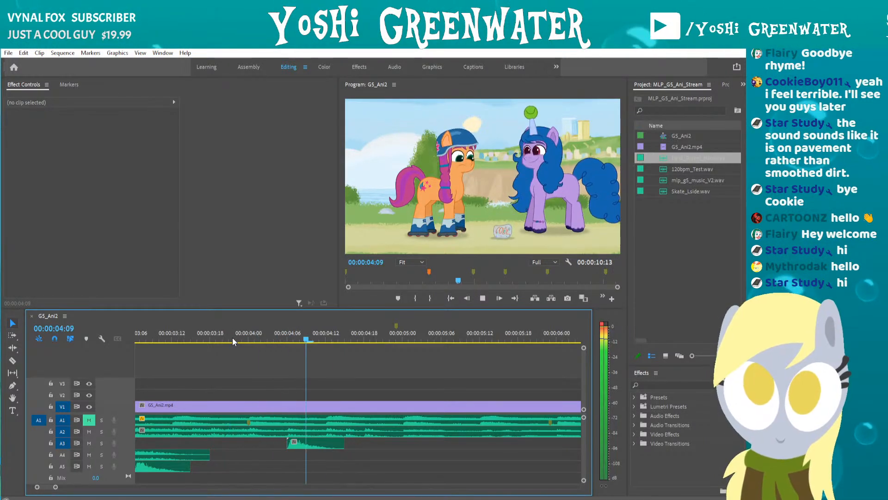
pyautogui.press('space')
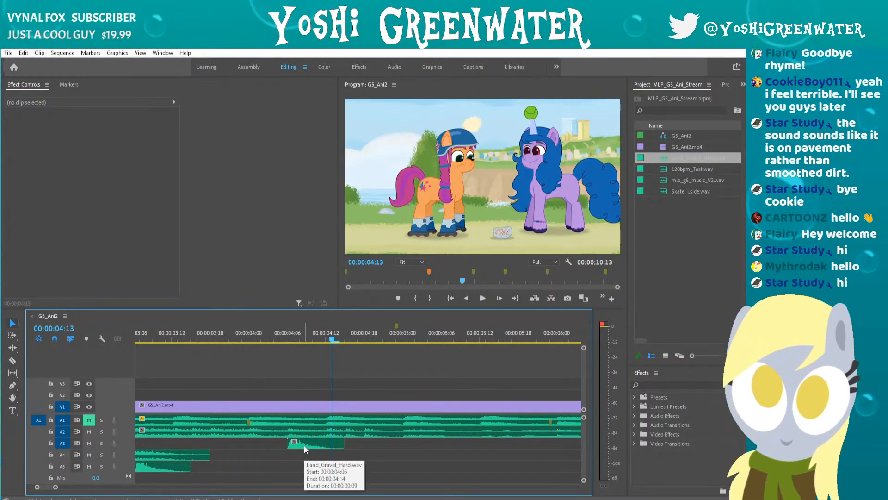
# Set the Land_Gravel_Hard clip's Level on A3 to -7 dB and trim one frame off its end.
pyautogui.click(303, 442)
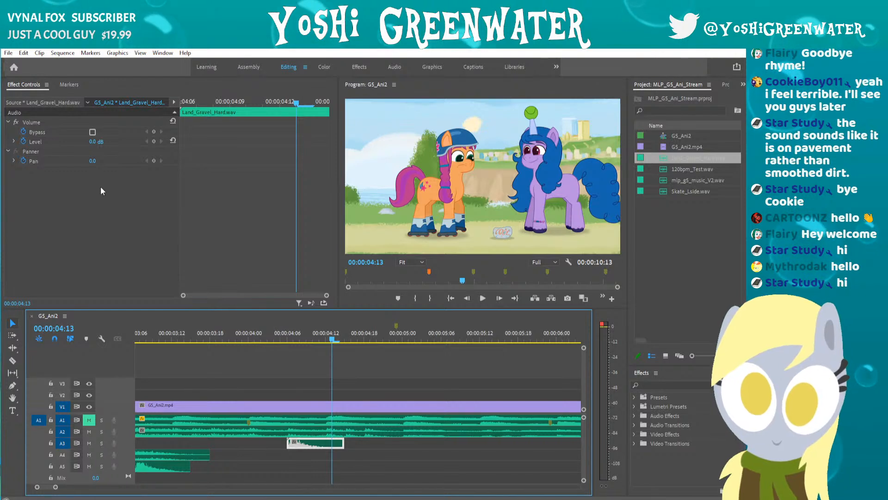
pyautogui.click(25, 140)
pyautogui.write('-')
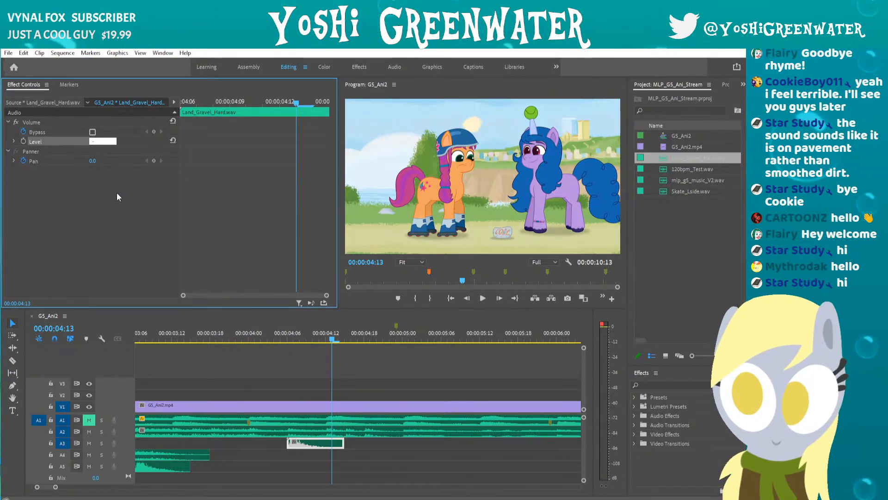
pyautogui.write('7')
pyautogui.press('Return')
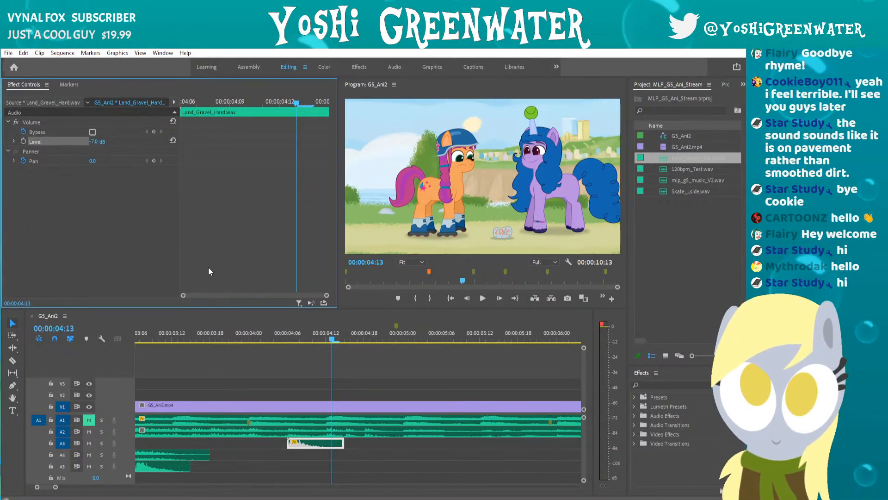
pyautogui.moveTo(339, 441); pyautogui.dragTo(337, 442)
# Play the can's landing to check the quieter gravel sound, and return the playhead to 00:00:04:01.
pyautogui.click(268, 343)
pyautogui.press('space')
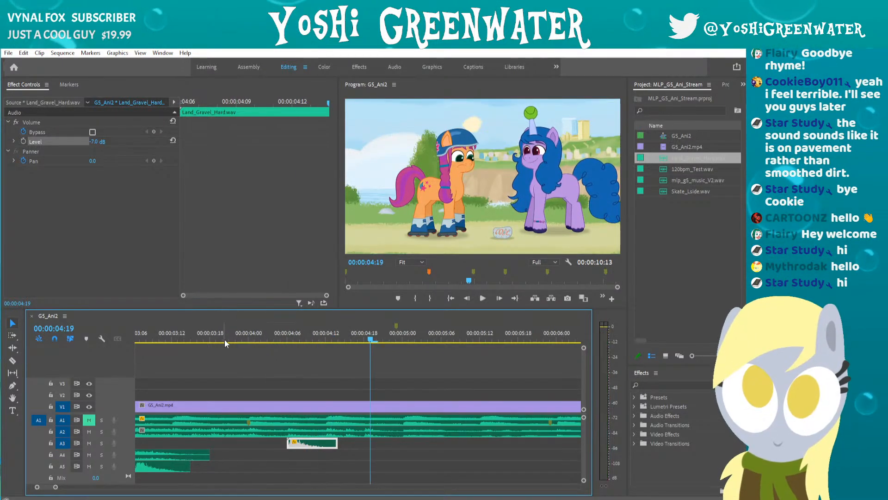
pyautogui.press('space')
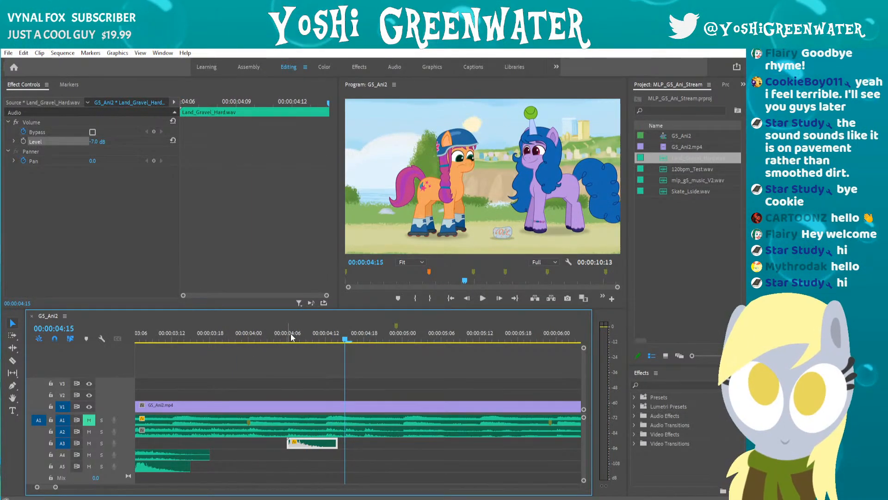
pyautogui.click(255, 338)
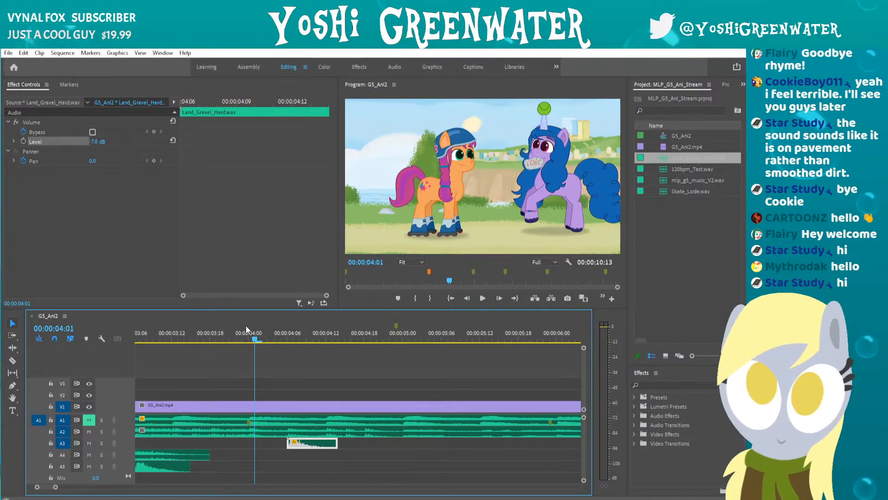
# Enlarge the Program monitor slightly, save the project, and move the playhead to 00:00:04:05.
pyautogui.moveTo(339, 216)
pyautogui.mouseDown()
pyautogui.moveTo(309, 212)
pyautogui.moveTo(323, 213)
pyautogui.mouseUp()
pyautogui.moveTo(323, 309); pyautogui.dragTo(324, 316)
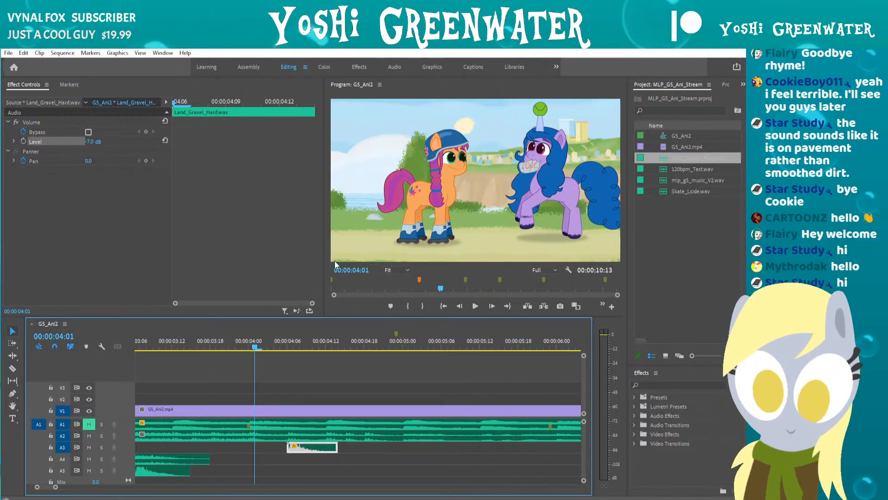
pyautogui.hotkey('ctrl', 's')
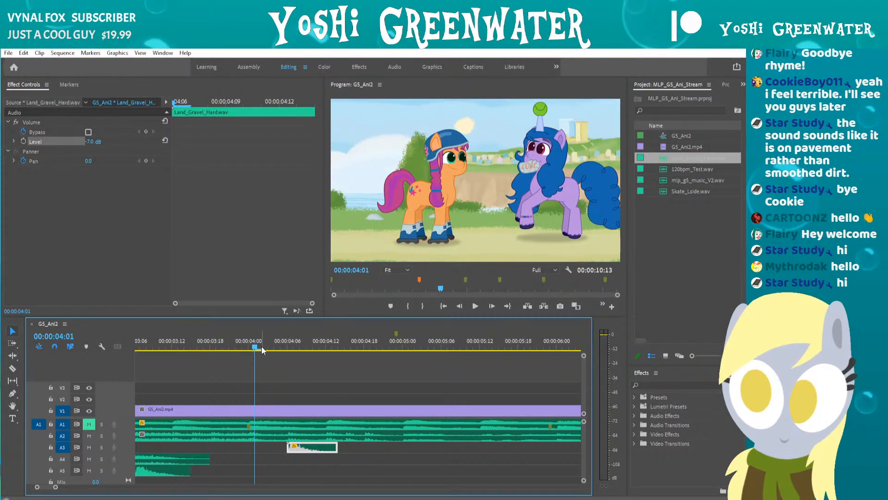
pyautogui.moveTo(260, 345); pyautogui.dragTo(281, 346)
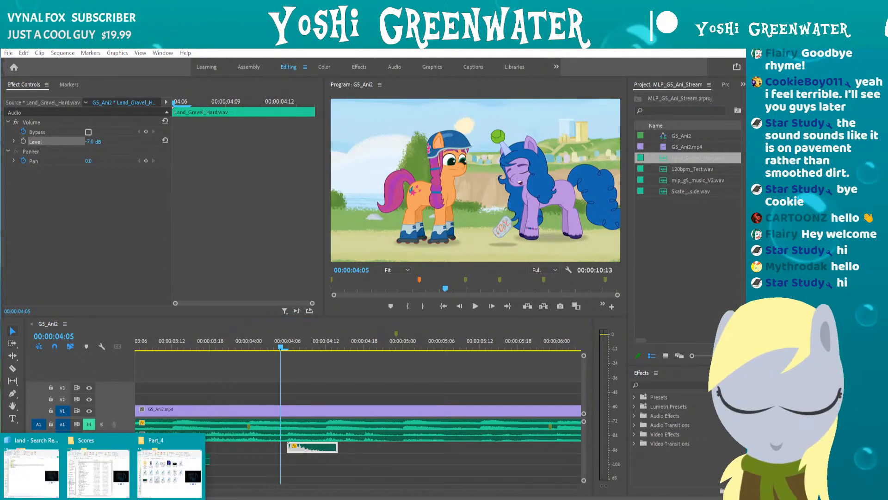
# Switch to the File Explorer window of the sound effects folder and search it for "bounce".
pyautogui.click(50, 461)
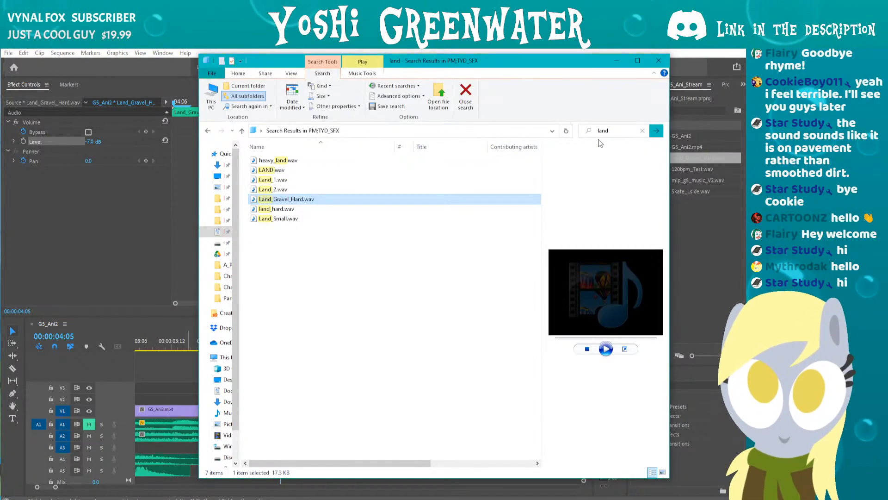
pyautogui.click(642, 131)
pyautogui.write('bounce')
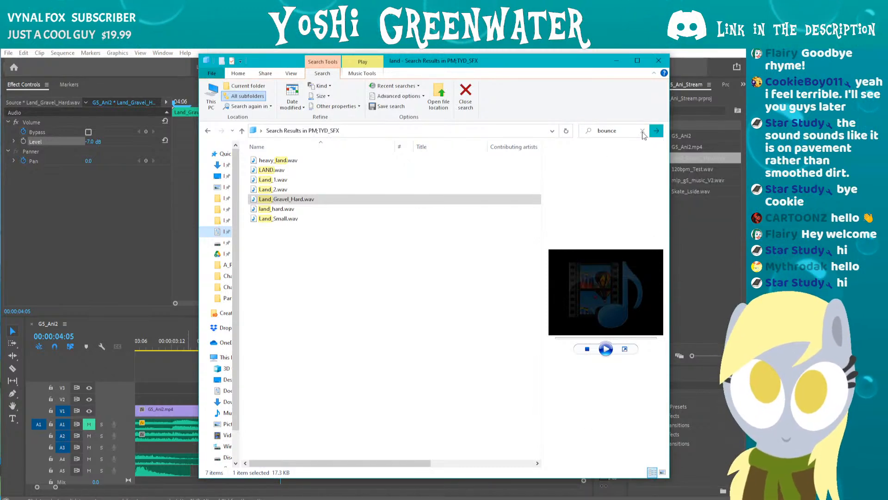
pyautogui.press('Return')
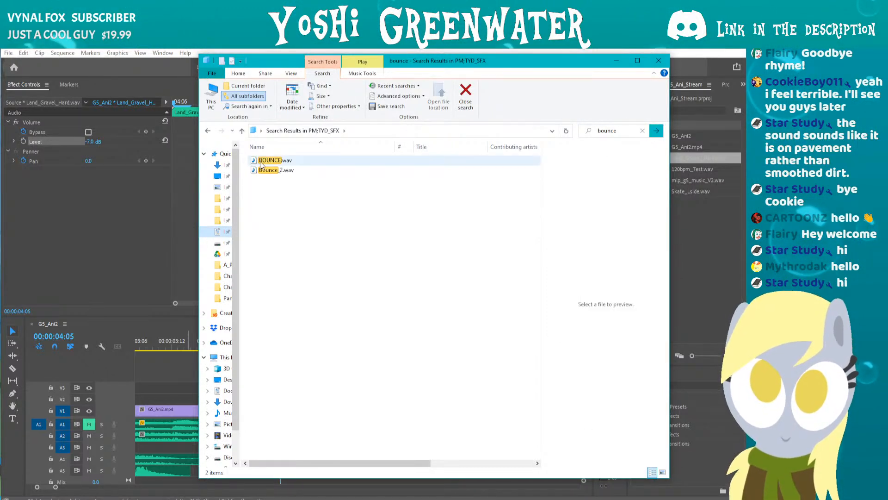
# Preview the BOUNCE.wav and Bounce_2.wav sounds, lowering the system volume, and leave BOUNCE.wav selected.
pyautogui.click(606, 348)
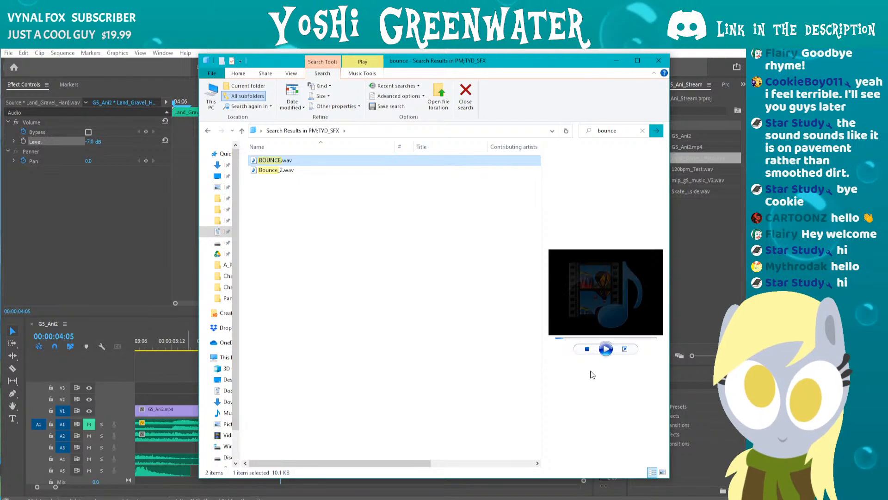
pyautogui.press('XF86AudioLowerVolume')
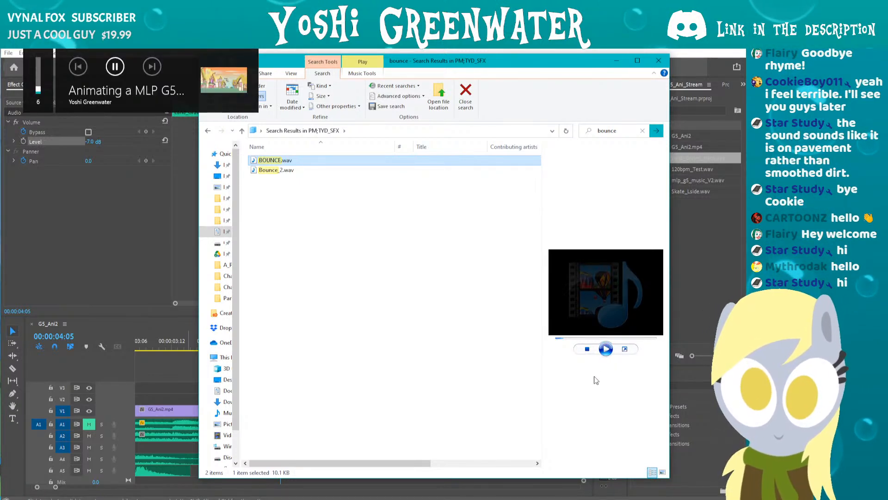
pyautogui.click(324, 170)
pyautogui.click(606, 349)
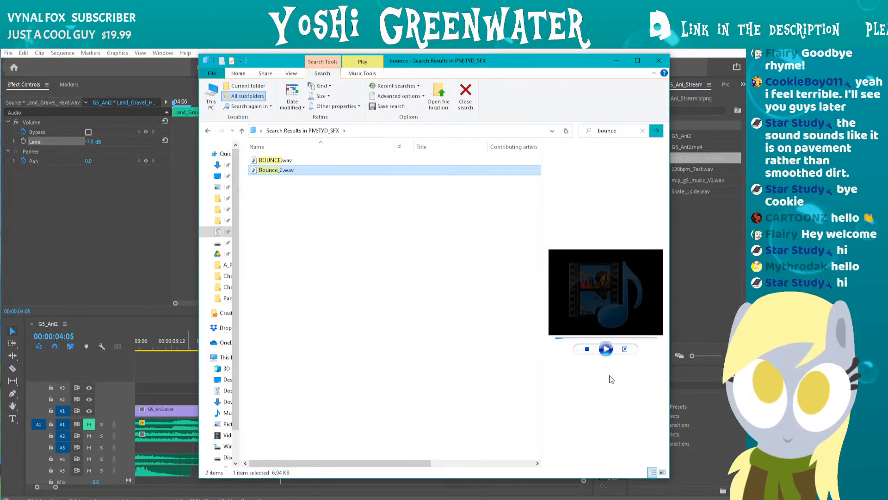
pyautogui.moveTo(403, 63); pyautogui.dragTo(352, 75)
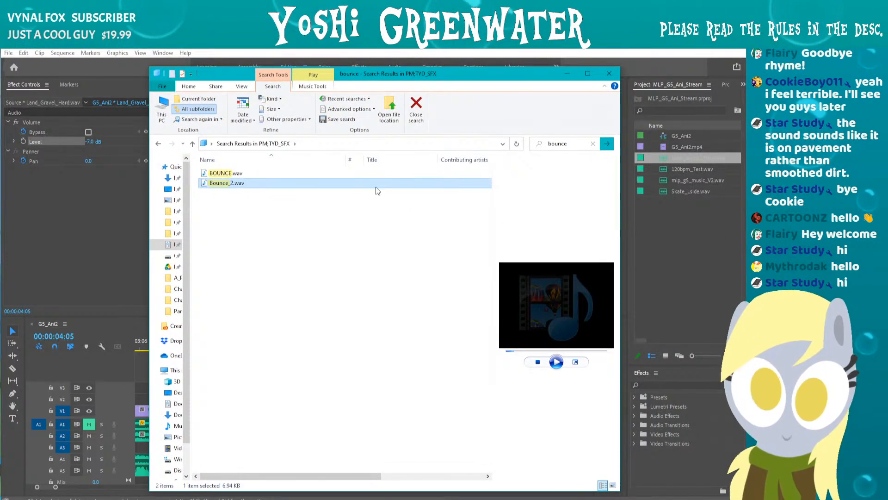
pyautogui.click(374, 174)
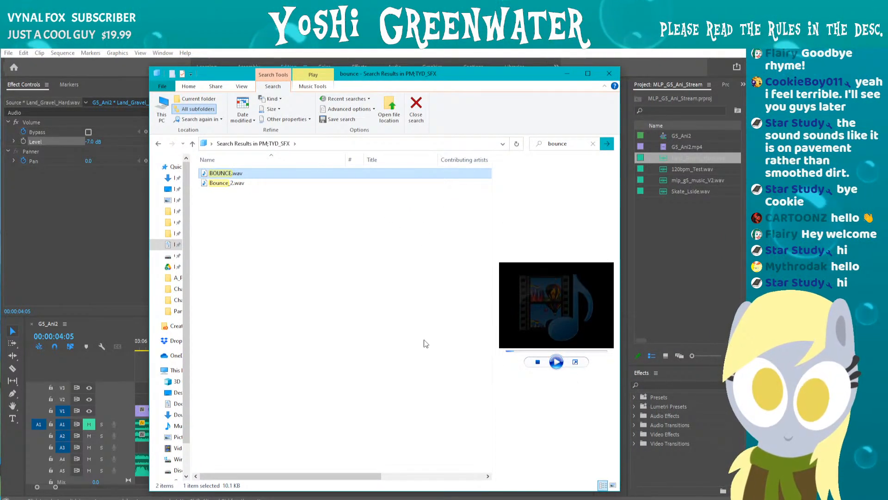
# Return to Premiere Pro, step the playhead back to 00:00:04:01, deselect the A3 clip, and save the project.
pyautogui.click(315, 56)
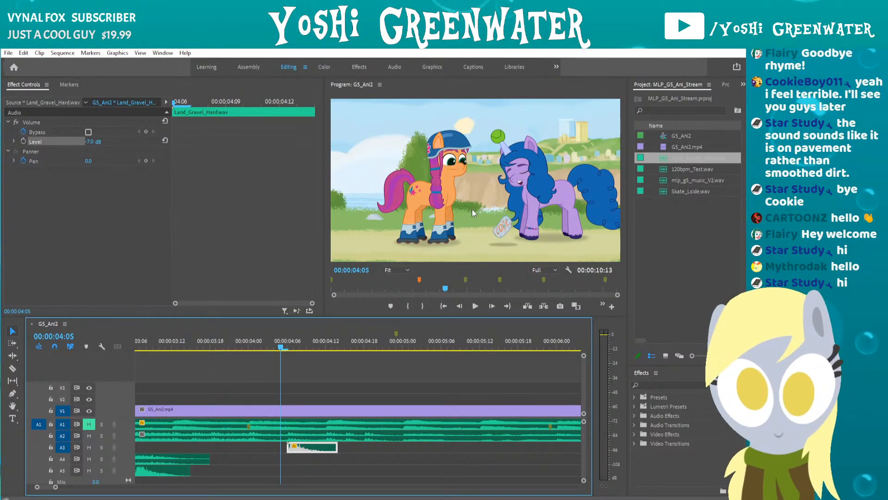
pyautogui.press('Left')
pyautogui.press('Left')
pyautogui.press('Left')
pyautogui.press('Left')
pyautogui.press('Left')
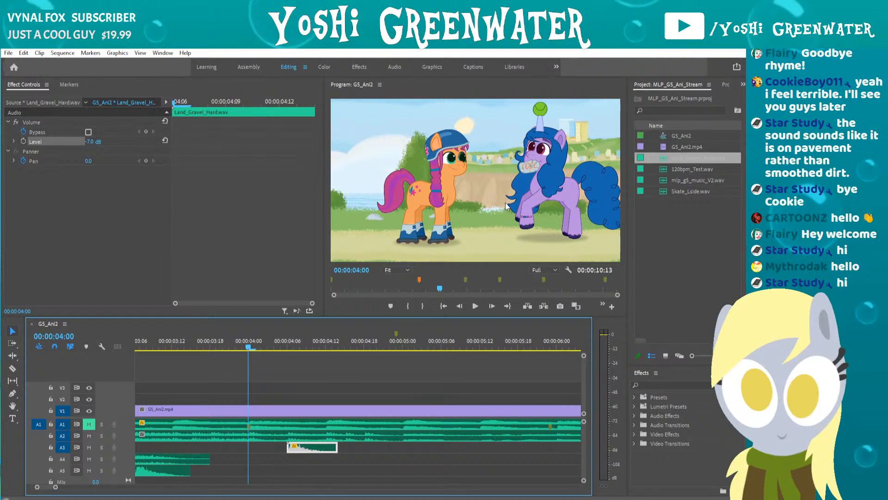
pyautogui.press('Right')
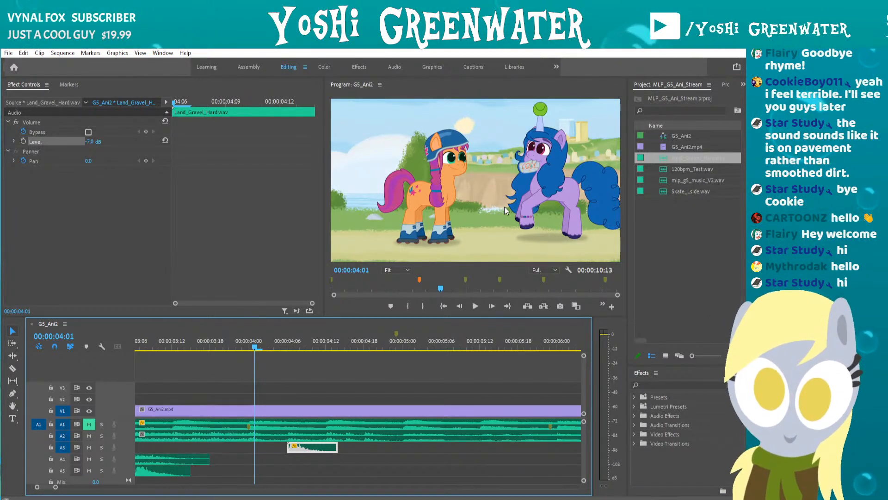
pyautogui.click(350, 368)
pyautogui.hotkey('ctrl', 's')
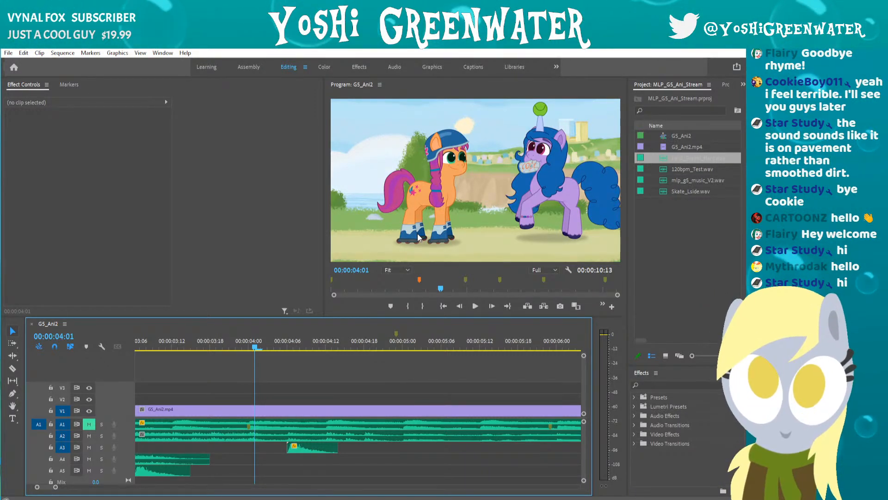
# Switch to the File Explorer window with the sound effects and search for "enemy".
pyautogui.click(96, 499)
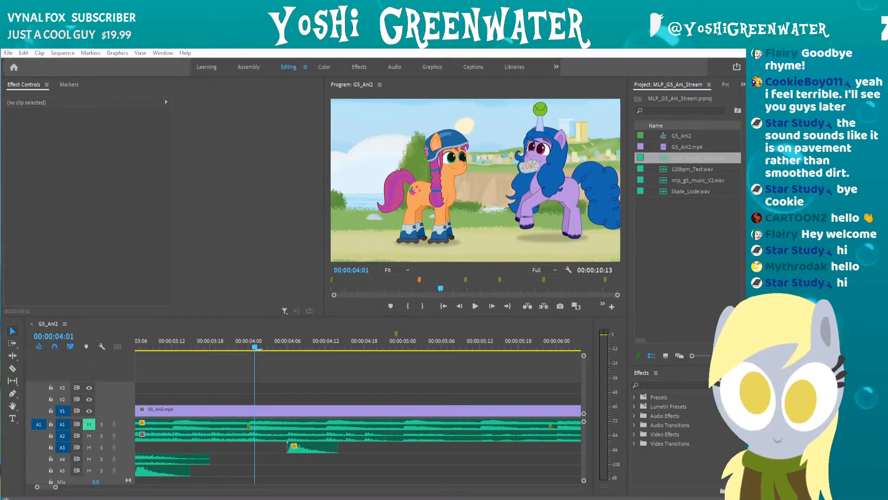
pyautogui.click(38, 478)
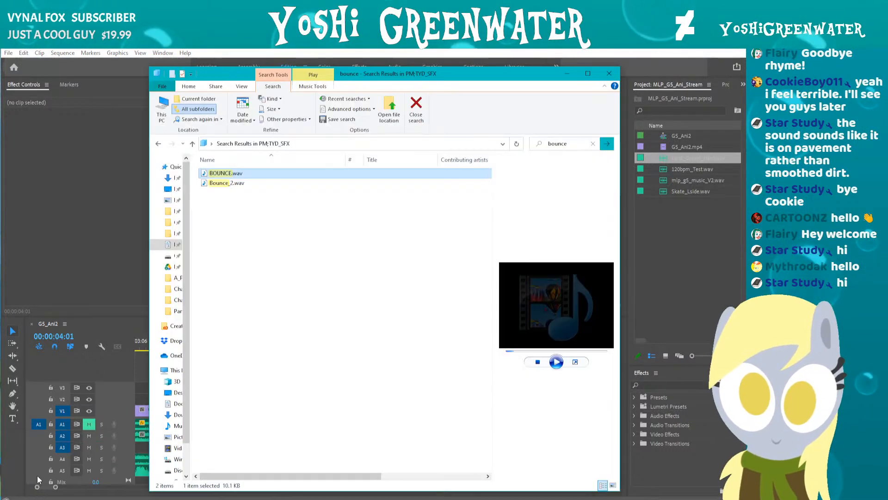
pyautogui.click(585, 143)
pyautogui.press('BackSpace')
pyautogui.write('en')
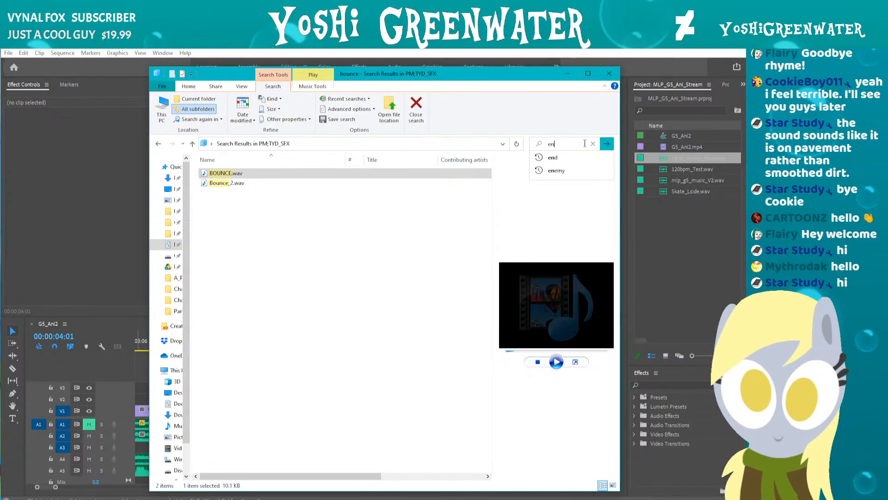
pyautogui.write('emy')
pyautogui.press('Return')
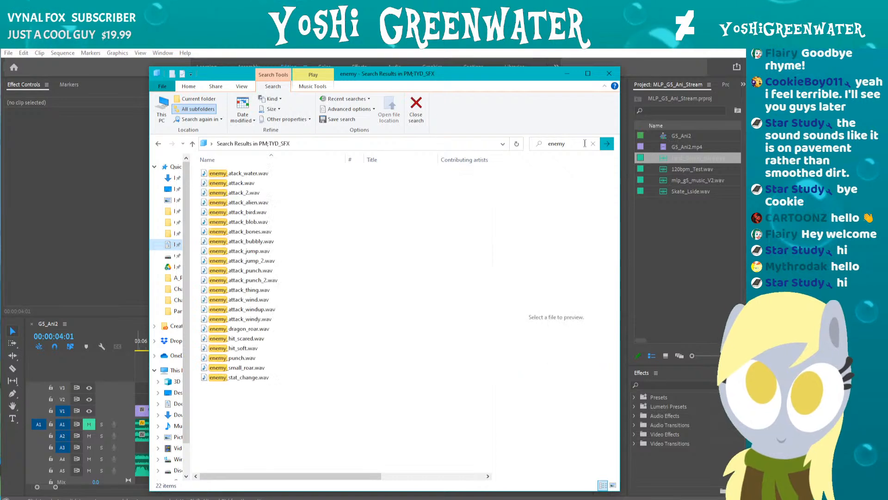
# Preview the enemy_hit_soft.wav, enemy_attack_blob.wav and enemy_attack_windy.wav sounds as candidates.
pyautogui.click(212, 348)
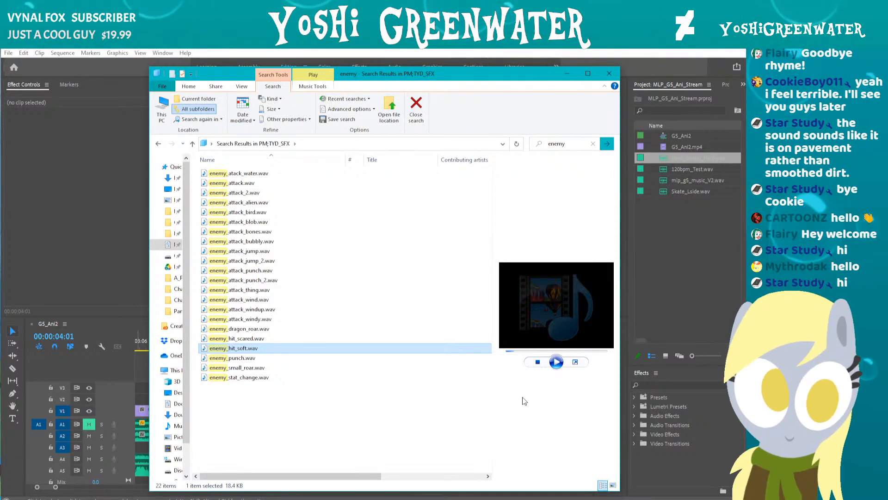
pyautogui.press('XF86AudioLowerVolume')
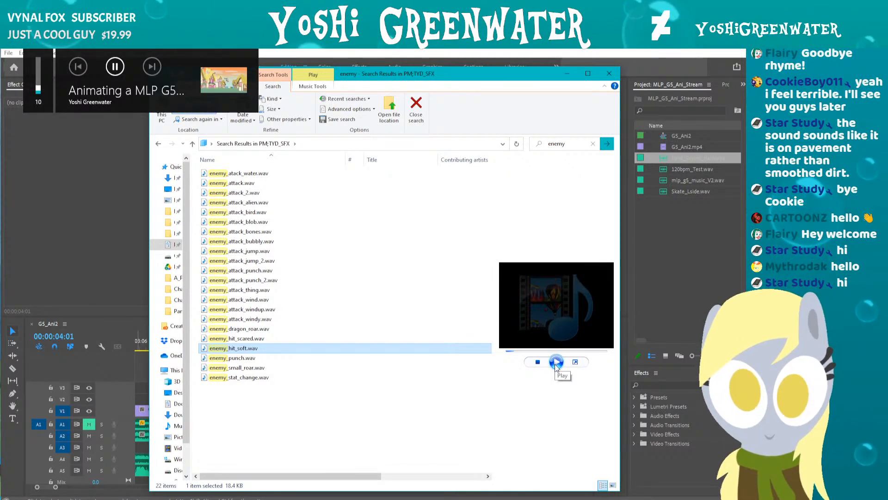
pyautogui.click(376, 416)
pyautogui.click(284, 348)
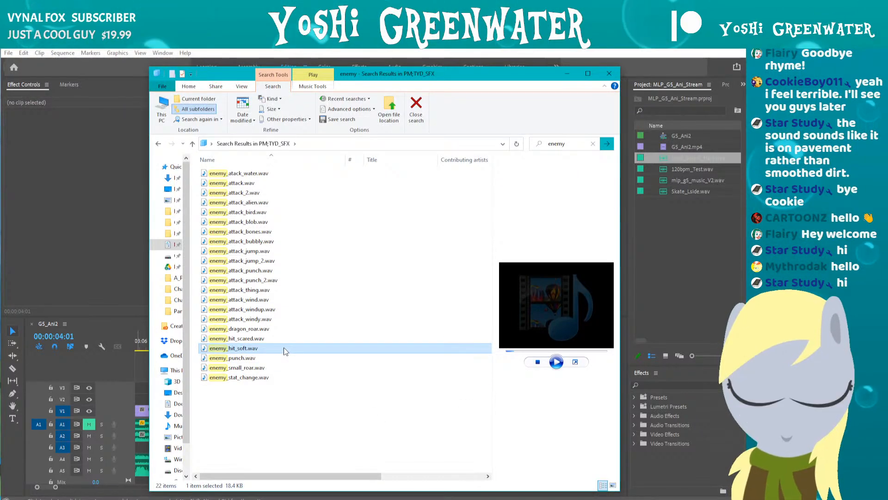
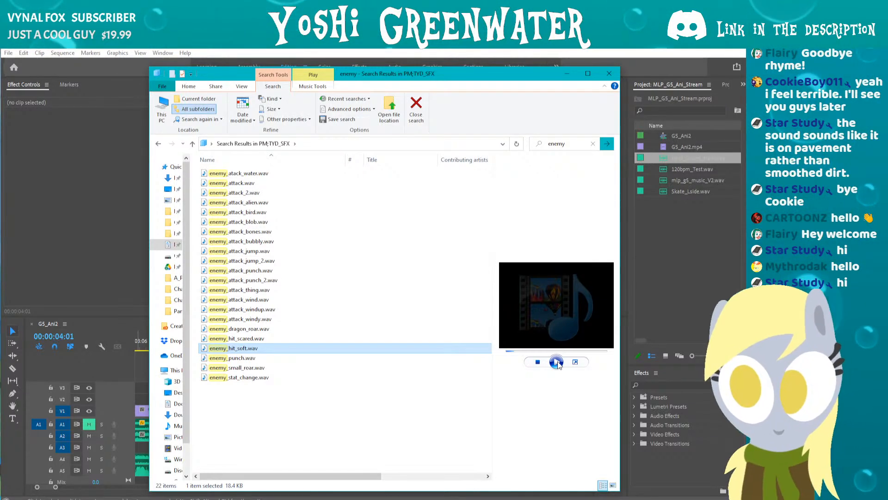
pyautogui.click(556, 362)
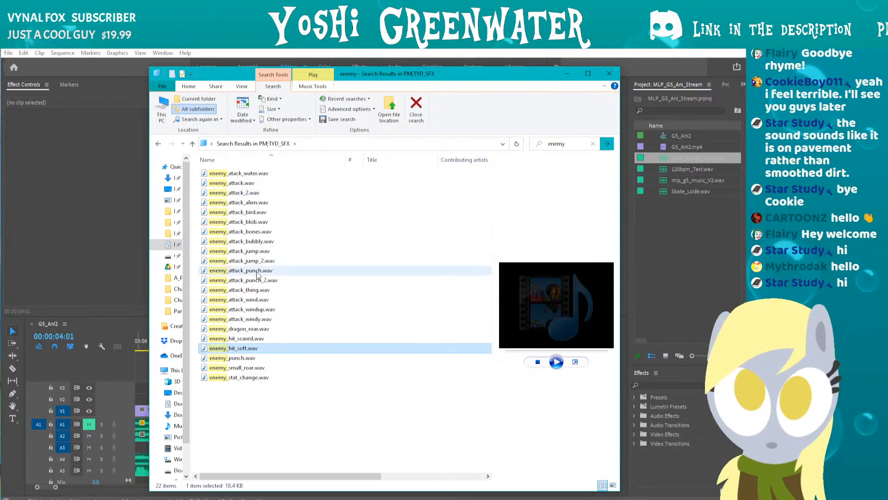
pyautogui.click(246, 222)
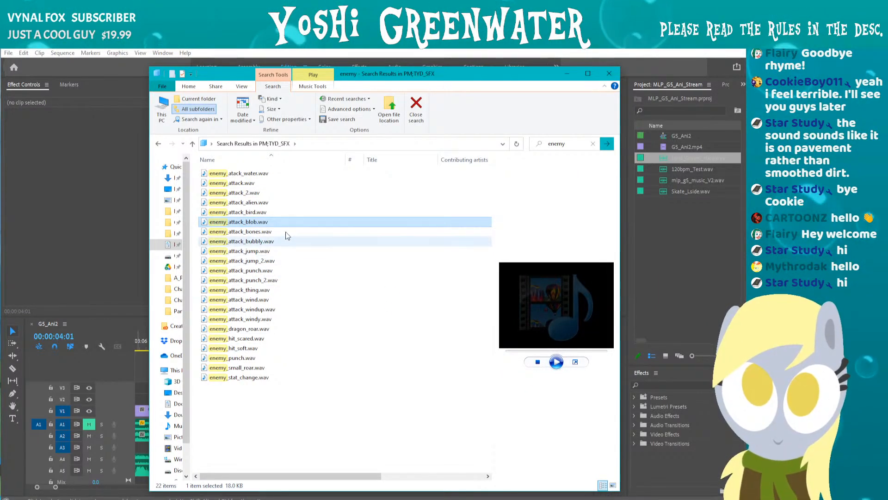
pyautogui.click(277, 319)
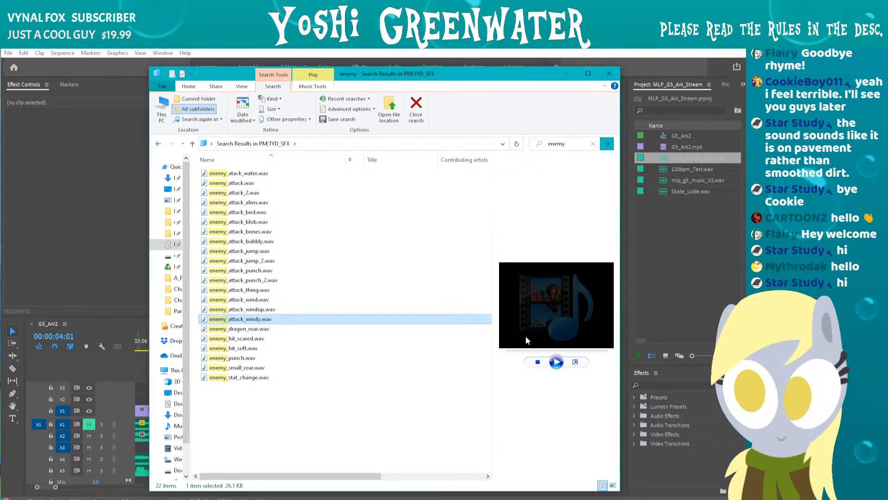
pyautogui.click(557, 362)
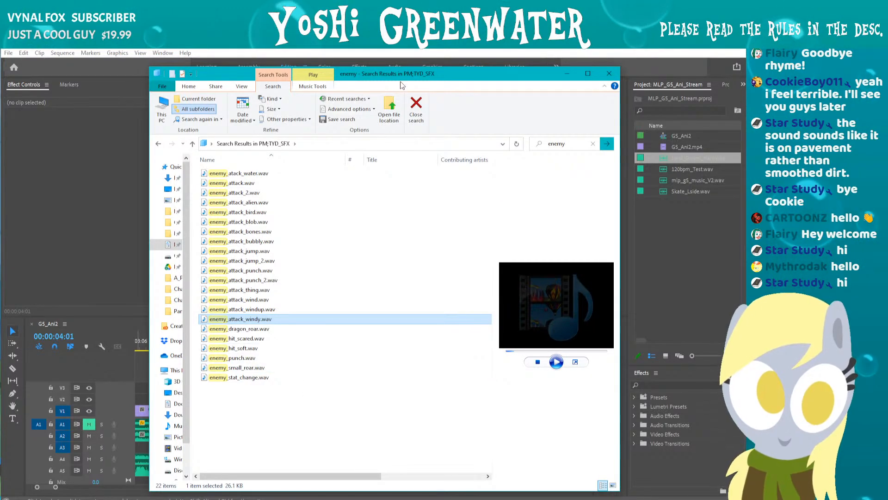
# Search the sound effects folder for "ground".
pyautogui.moveTo(400, 85)
pyautogui.mouseDown()
pyautogui.moveTo(413, 234)
pyautogui.moveTo(411, 74)
pyautogui.mouseUp()
pyautogui.click(603, 143)
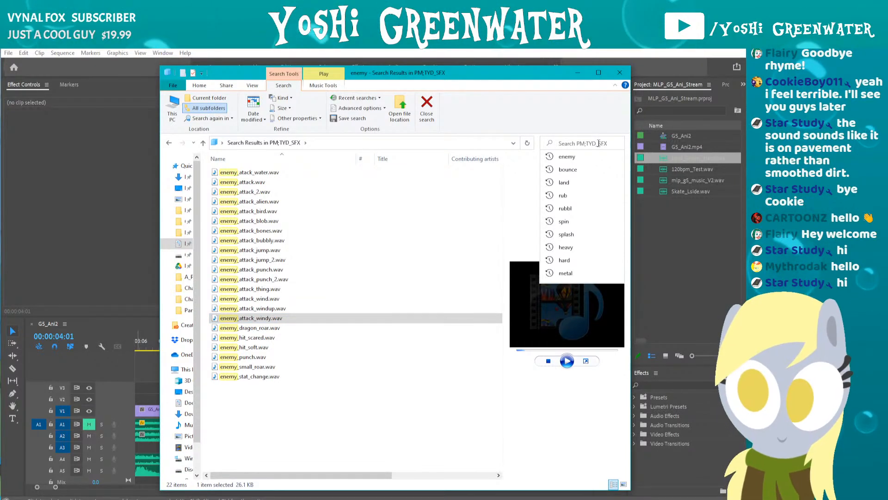
pyautogui.write('ground')
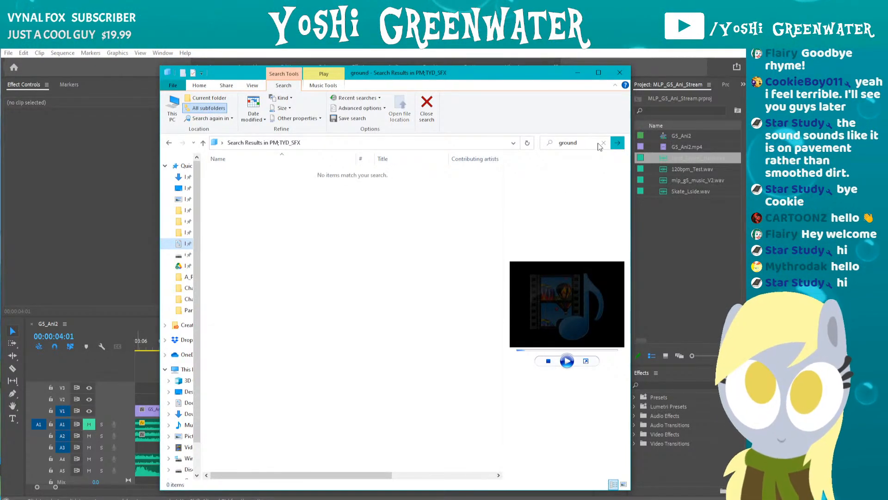
# Search the sound effects folder for "land" and preview the landing sounds from LAND.wav down to Land_Small.wav.
pyautogui.click(603, 142)
pyautogui.write('la')
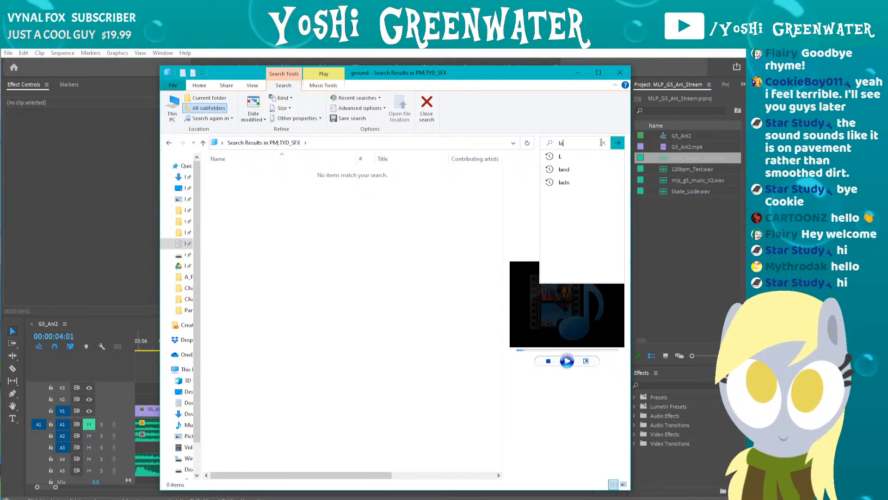
pyautogui.click(563, 169)
pyautogui.click(416, 173)
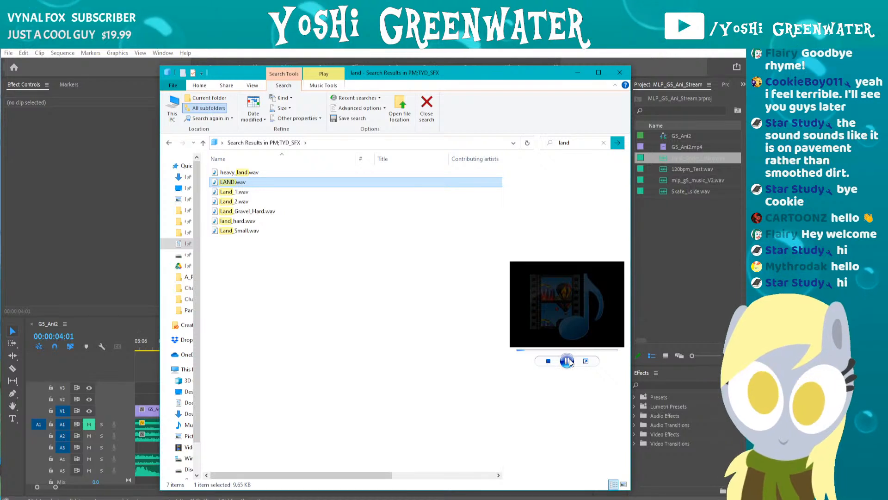
pyautogui.press('Down')
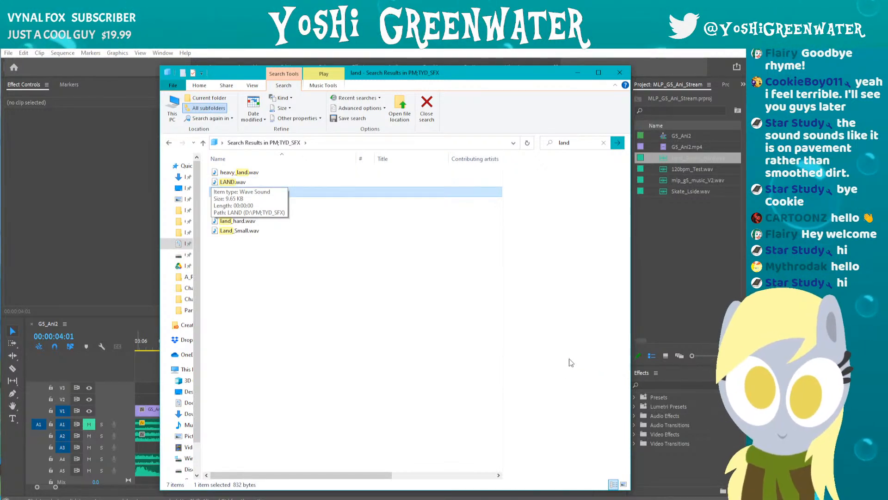
pyautogui.press('Down')
pyautogui.press('Down')
pyautogui.press('Down')
pyautogui.press('Down')
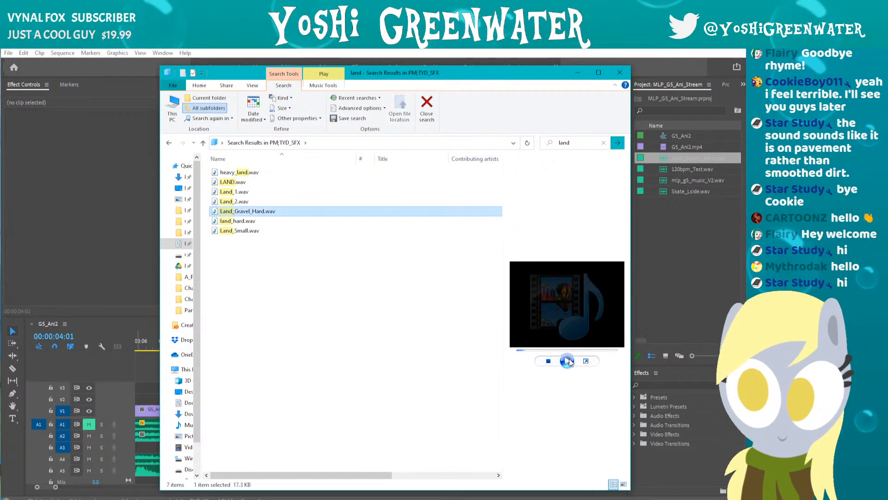
pyautogui.press('Down')
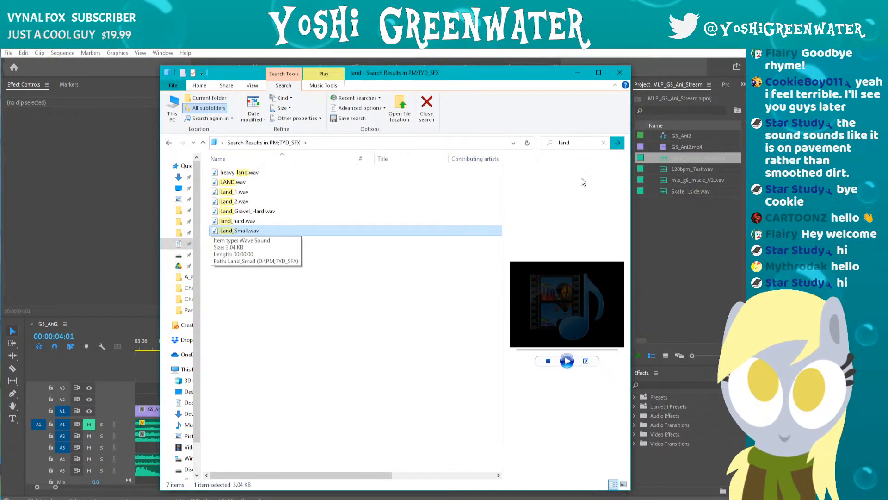
# Clear the search, browse the full sound effects list, and preview STOMP.wav, STOMP2.wav, STOMP3.wav and STOMP4.wav.
pyautogui.click(603, 143)
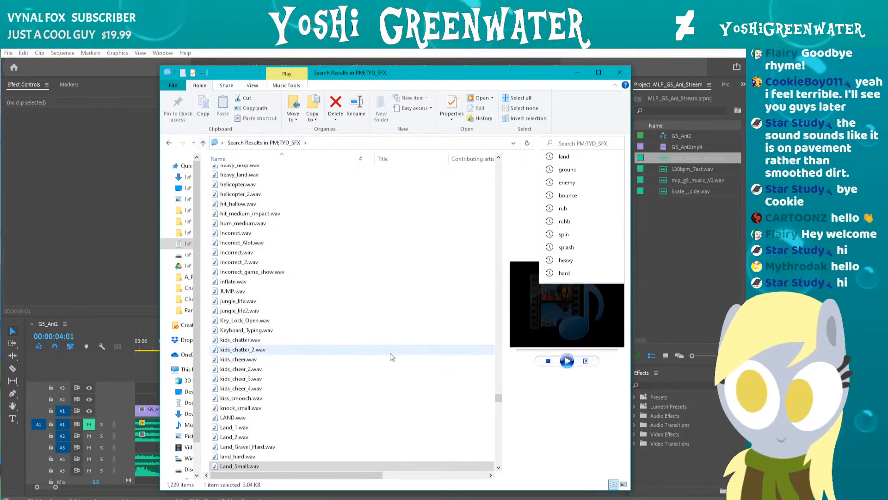
pyautogui.scroll(-14, 391, 356)
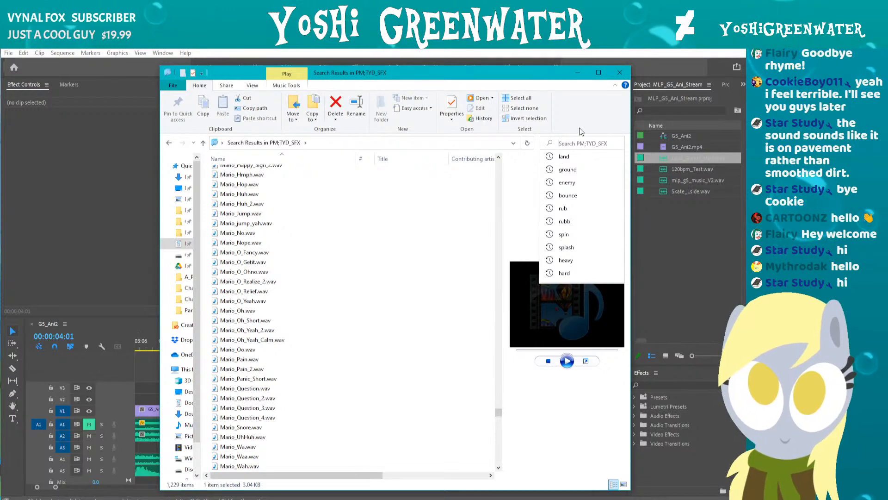
pyautogui.click(470, 184)
pyautogui.scroll(-10, 407, 261)
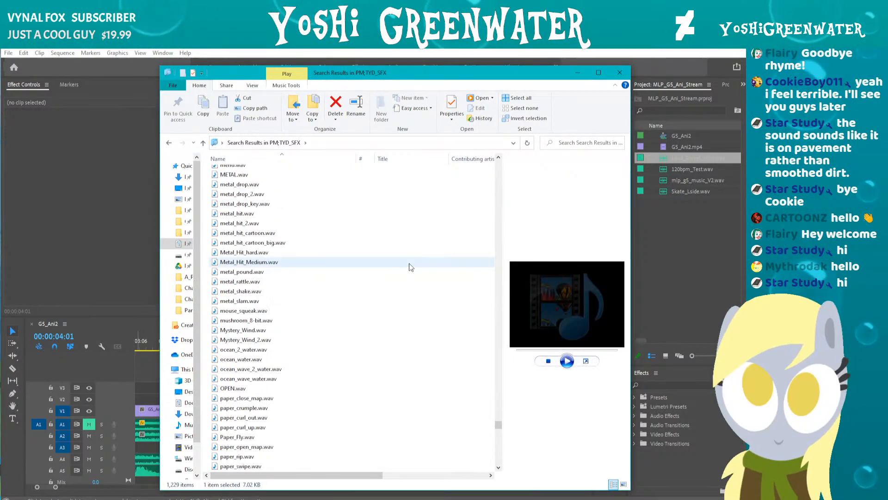
pyautogui.scroll(-10, 410, 267)
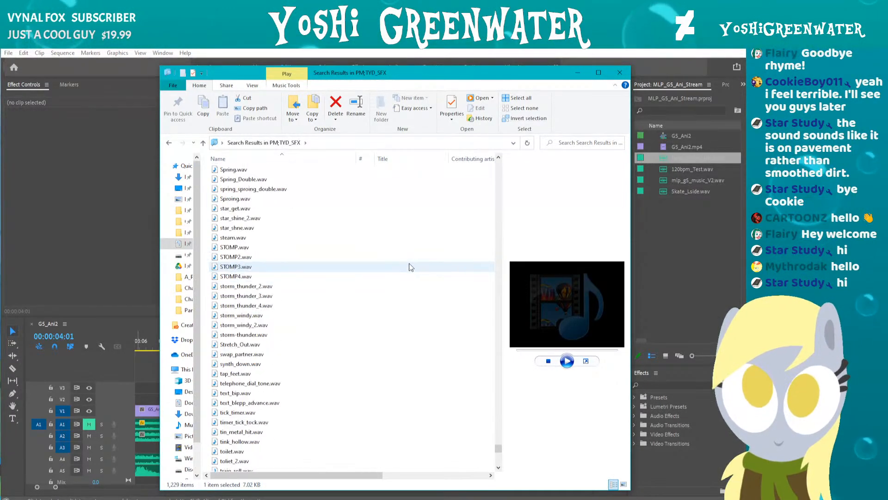
pyautogui.click(387, 247)
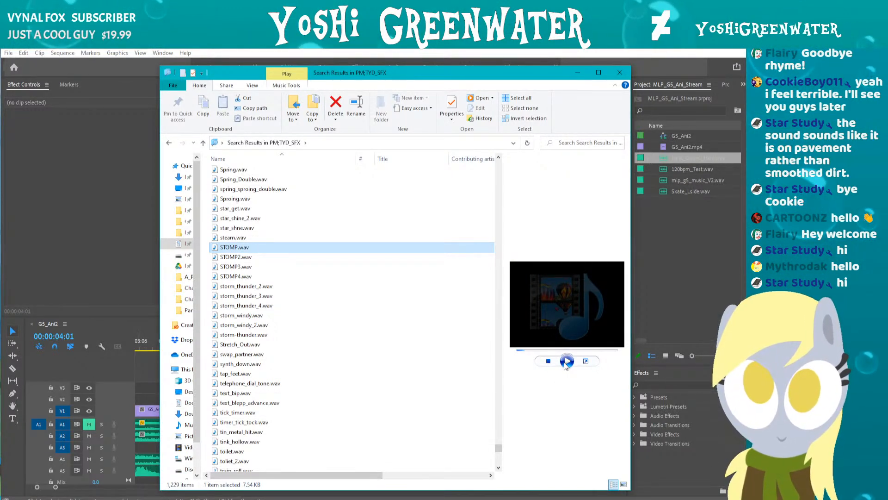
pyautogui.press('Down')
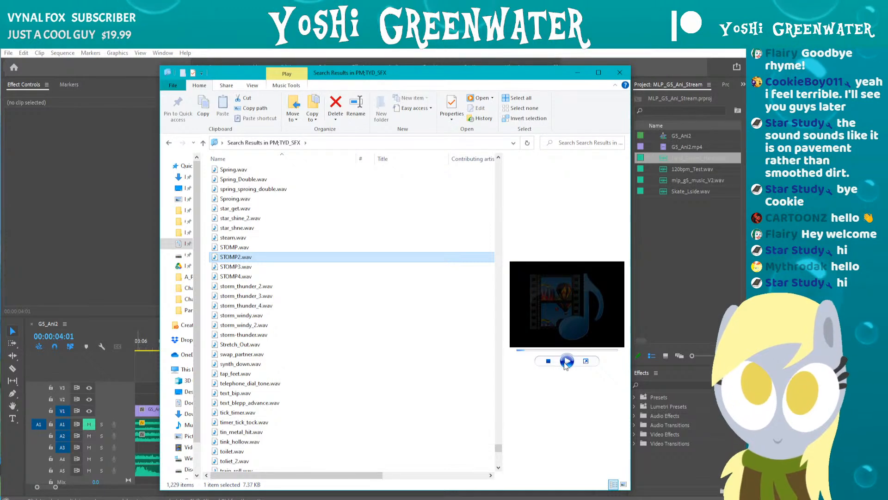
pyautogui.press('Down')
pyautogui.press('Down')
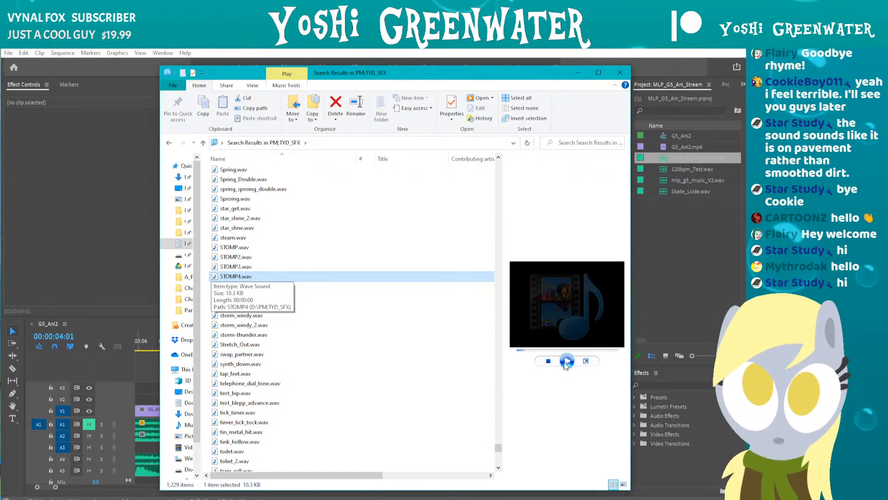
# Search the sound effects folder for "heavy" and preview Fabric_Heavy.wav, heavy_drop.wav and heavy_land.wav.
pyautogui.click(573, 142)
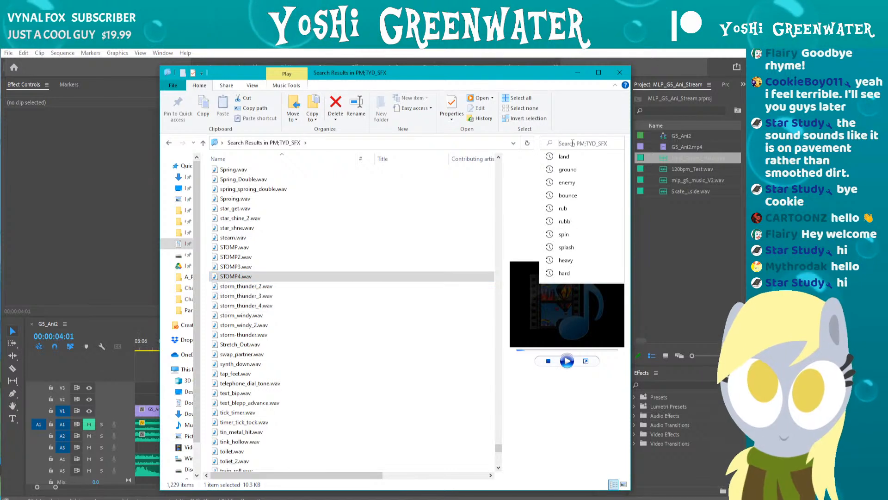
pyautogui.write('heavy')
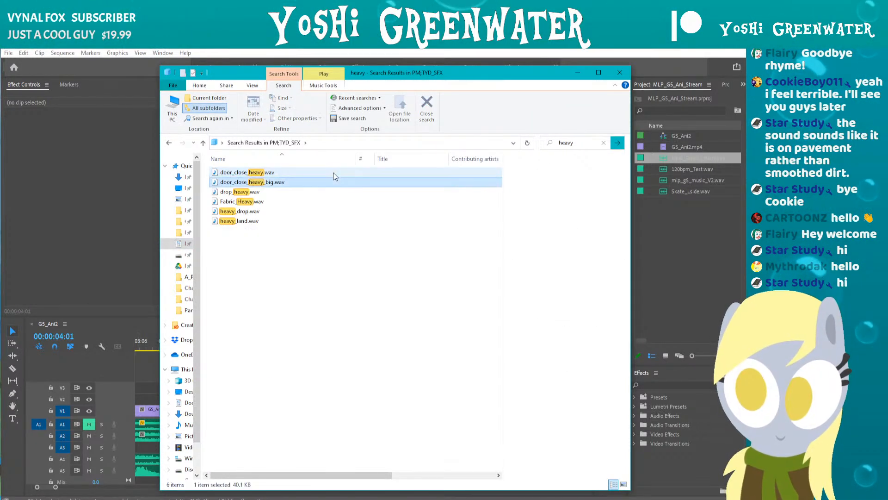
pyautogui.click(340, 201)
pyautogui.click(567, 362)
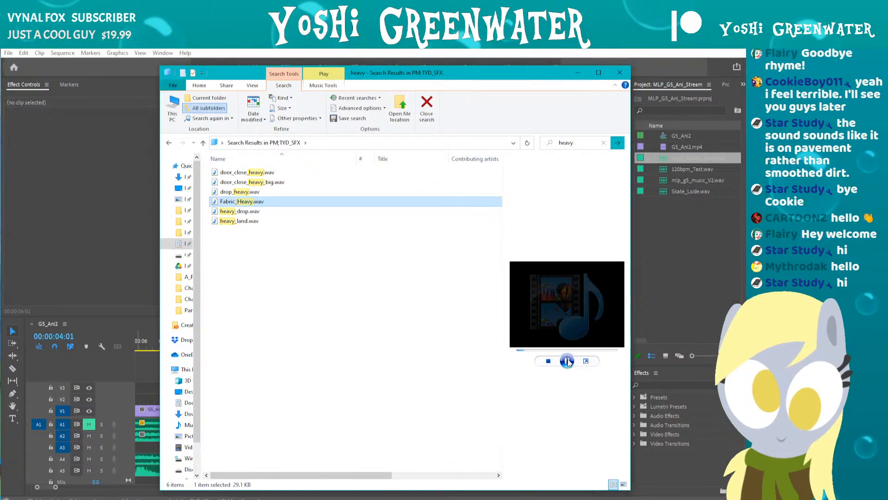
pyautogui.press('Down')
pyautogui.press('Down')
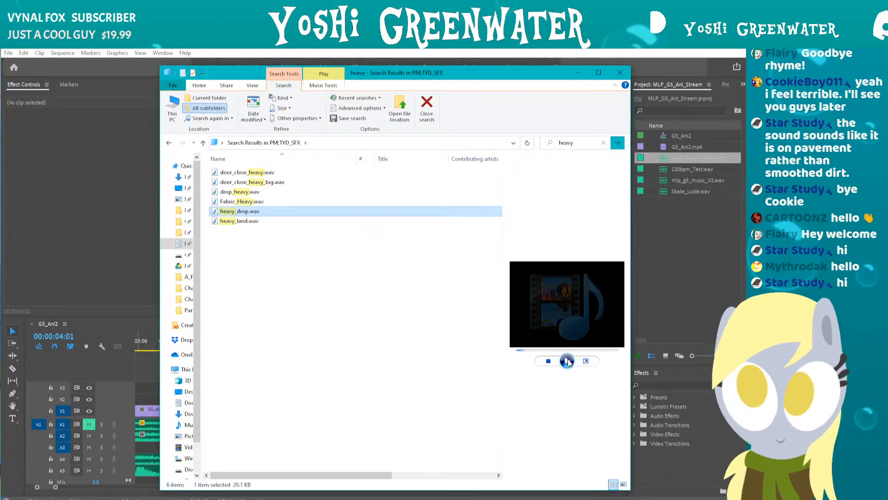
pyautogui.click(567, 362)
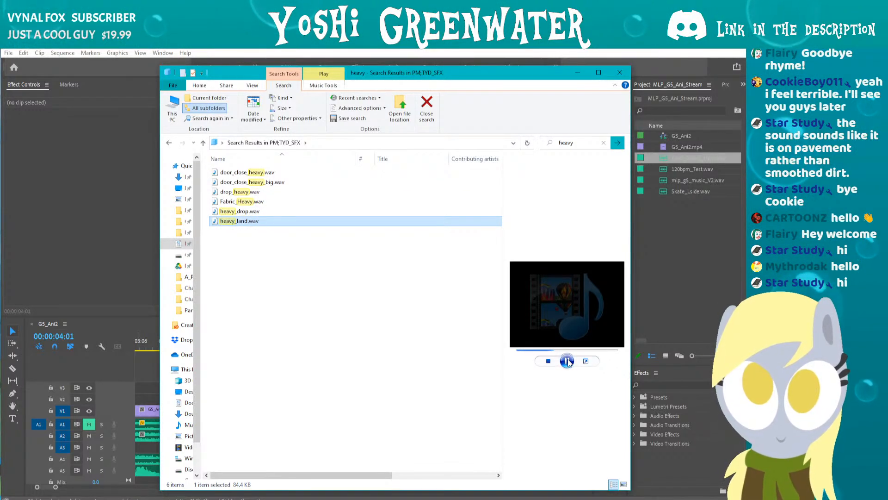
pyautogui.press('Up')
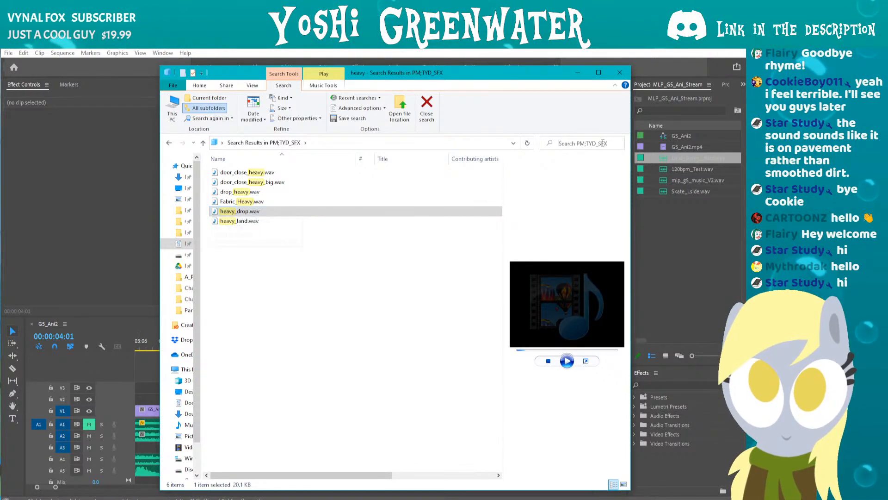
# Search the sound effects folder for "tink" and preview tink_hollow.wav and glass_tink_confusion.wav.
pyautogui.click(604, 142)
pyautogui.write('tink')
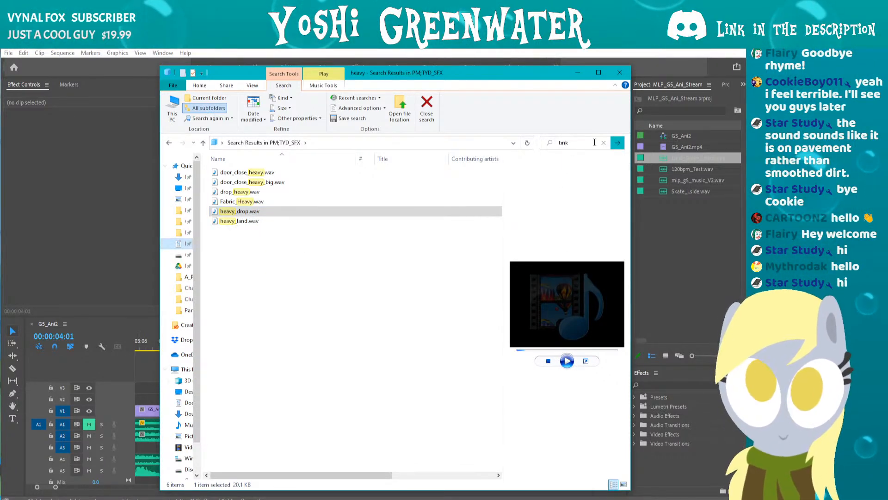
pyautogui.click(364, 180)
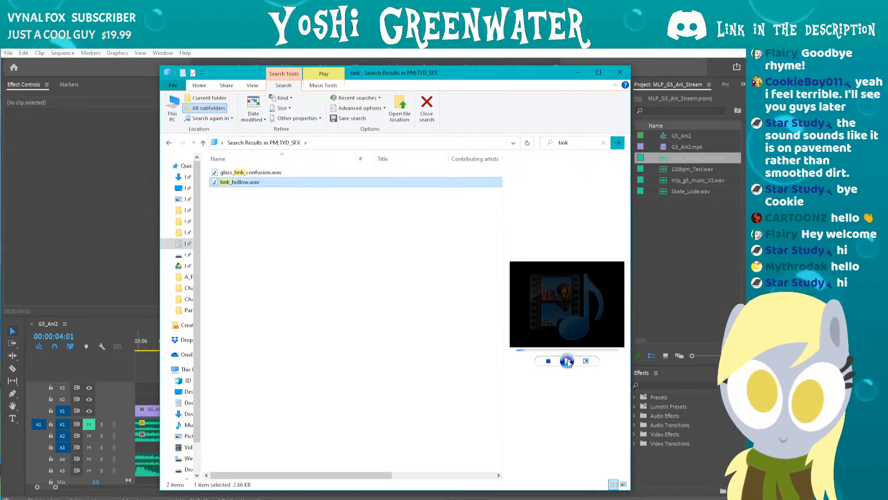
pyautogui.press('Up')
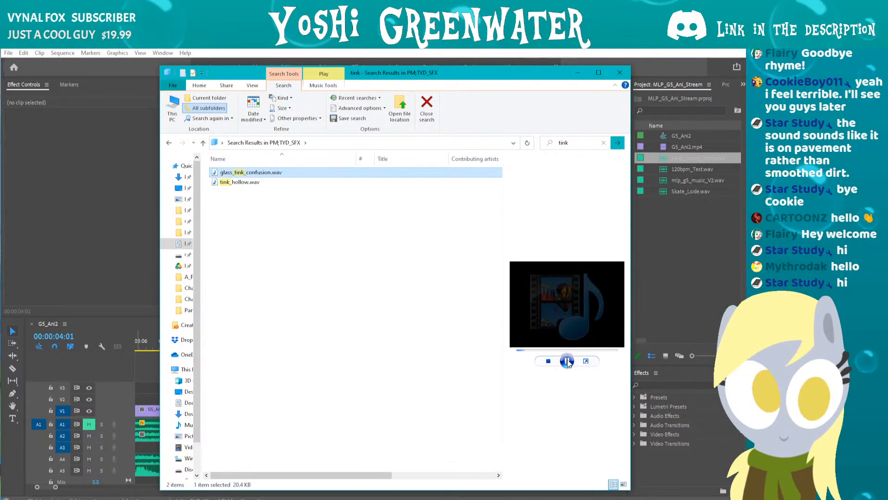
pyautogui.press('Down')
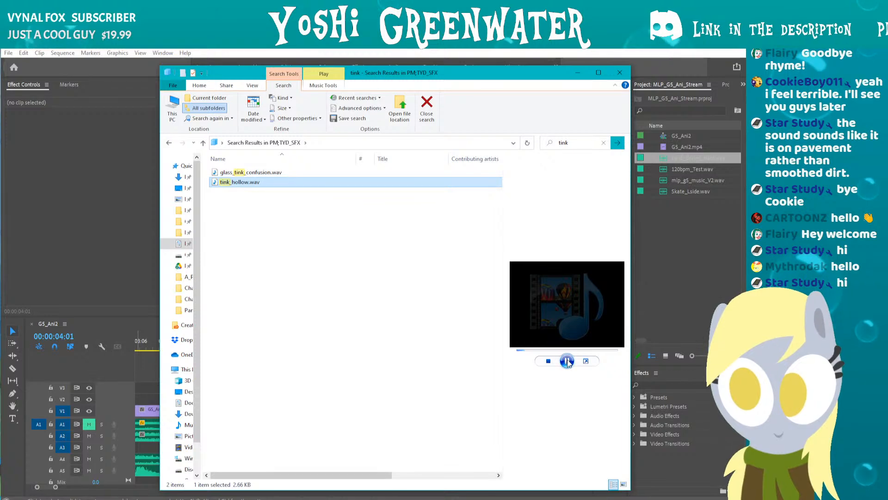
# Move the File Explorer window down to uncover part of the animation preview, and search the sound effects for "grass".
pyautogui.click(602, 143)
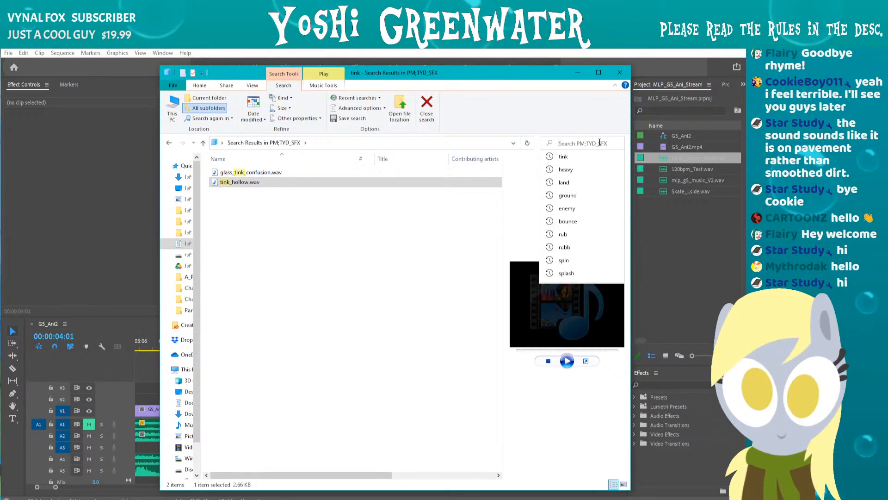
pyautogui.moveTo(506, 66); pyautogui.dragTo(499, 242)
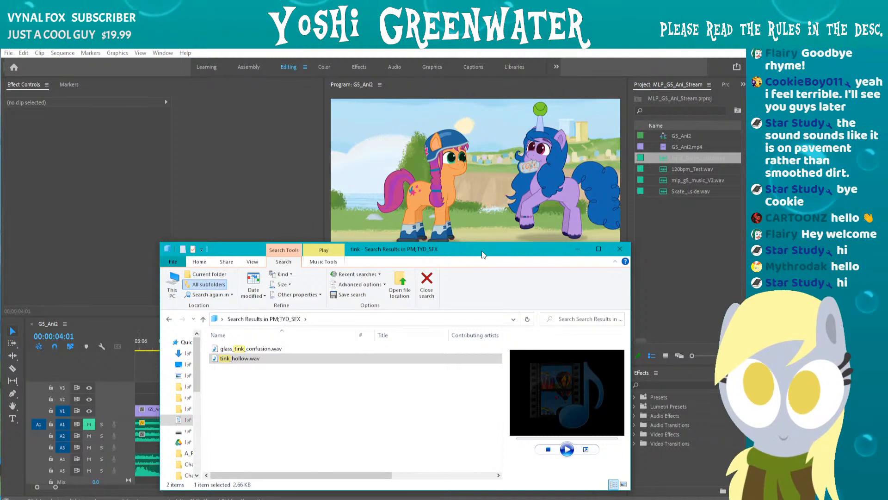
pyautogui.moveTo(481, 241); pyautogui.dragTo(481, 195)
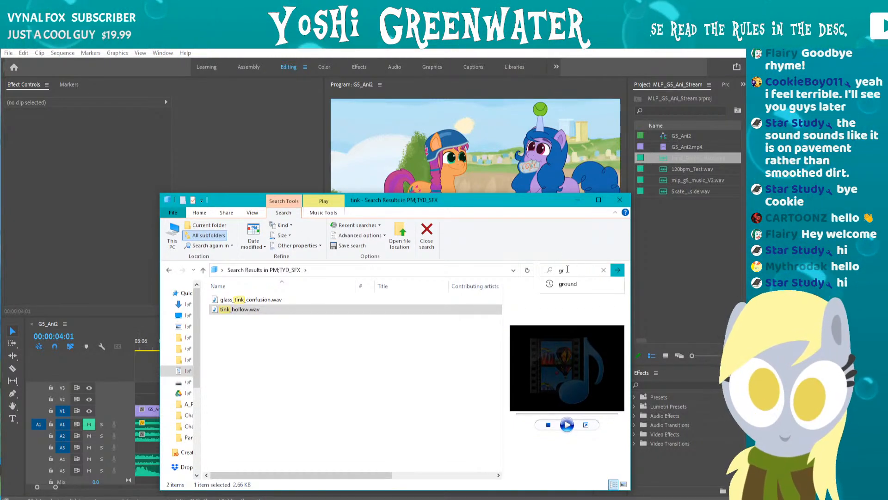
pyautogui.write('grass')
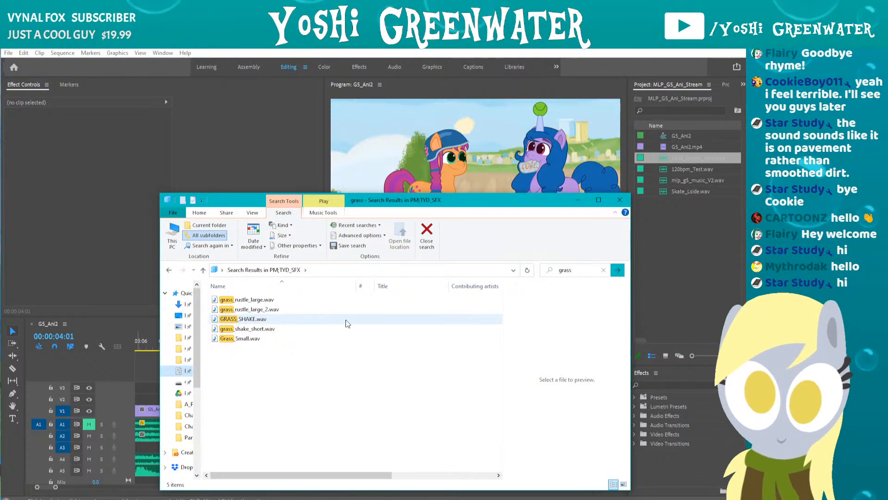
# Preview the grass sounds from grass_rustle_large.wav down to grass_shake_short.wav as landing candidates.
pyautogui.click(333, 300)
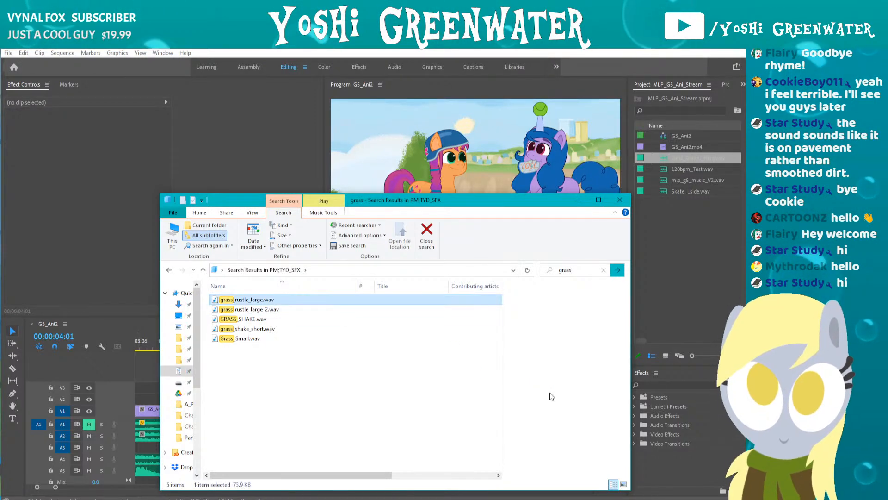
pyautogui.click(567, 425)
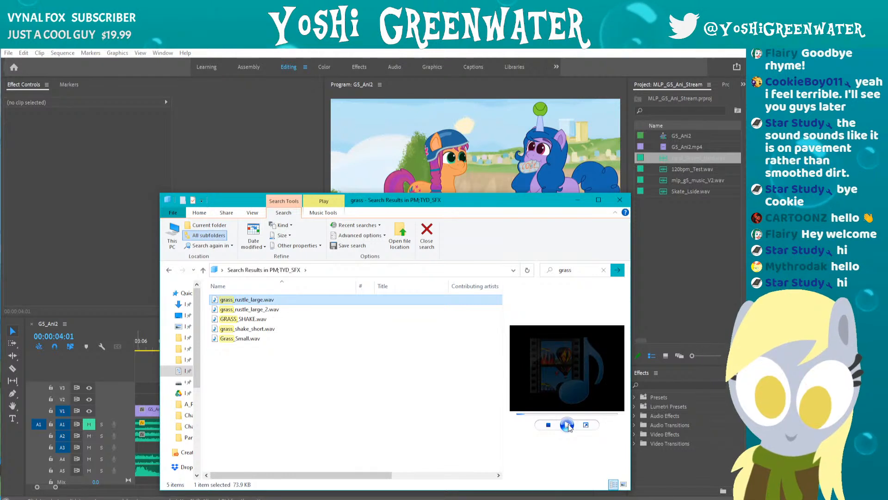
pyautogui.press('Down')
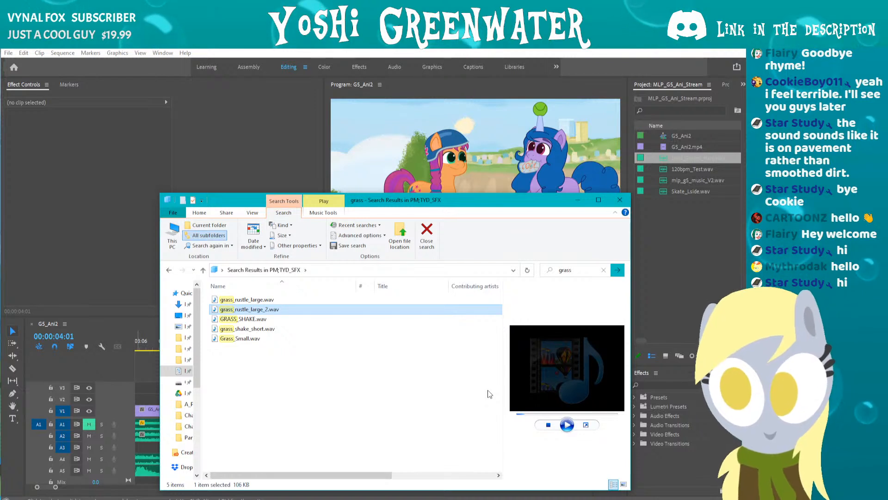
pyautogui.press('Down')
pyautogui.click(569, 427)
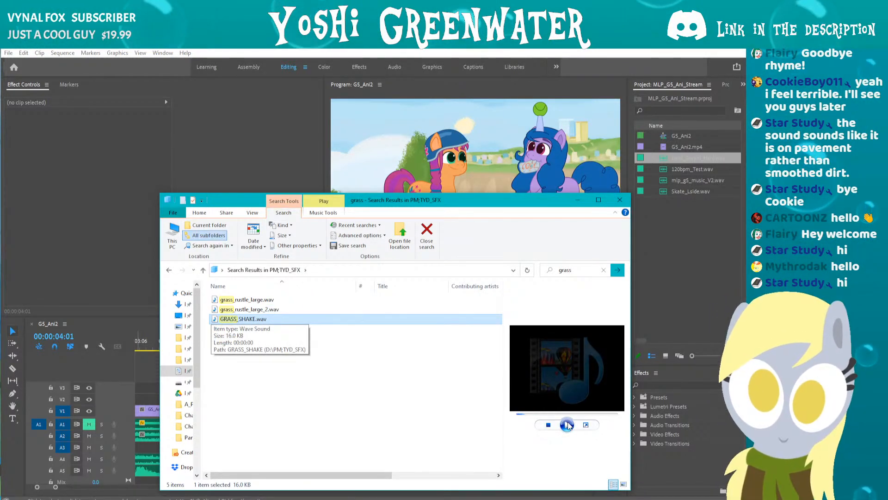
pyautogui.press('Down')
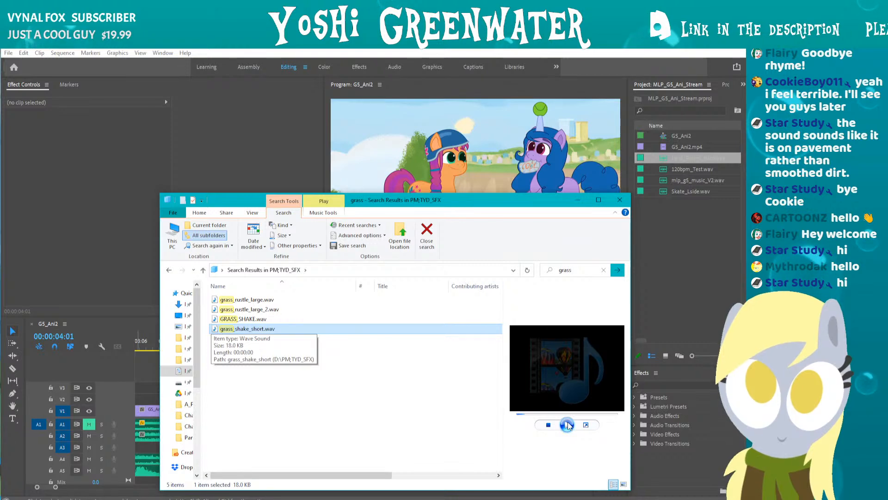
# Import grass_shake_short.wav into the Premiere Pro project, place it on track A4, and align its start with the landing at 00:00:04:06.
pyautogui.moveTo(250, 331); pyautogui.dragTo(675, 265)
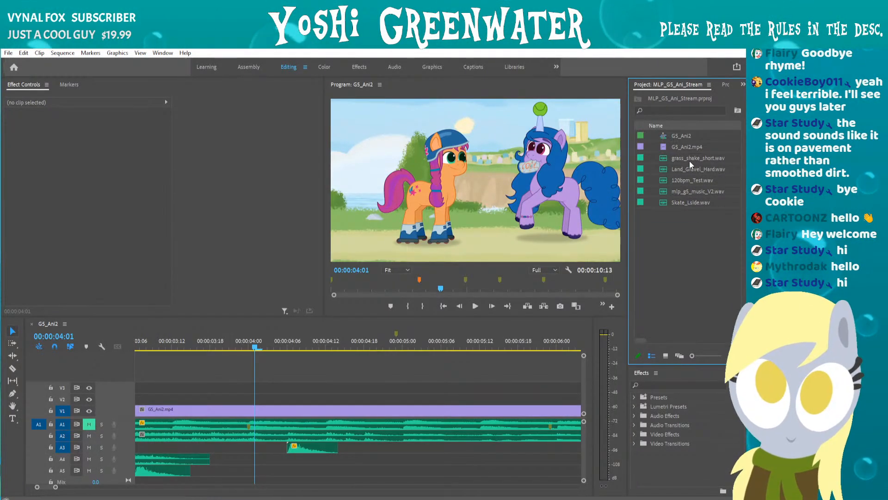
pyautogui.moveTo(689, 157); pyautogui.dragTo(275, 459)
pyautogui.moveTo(259, 349); pyautogui.dragTo(291, 352)
pyautogui.click(313, 458)
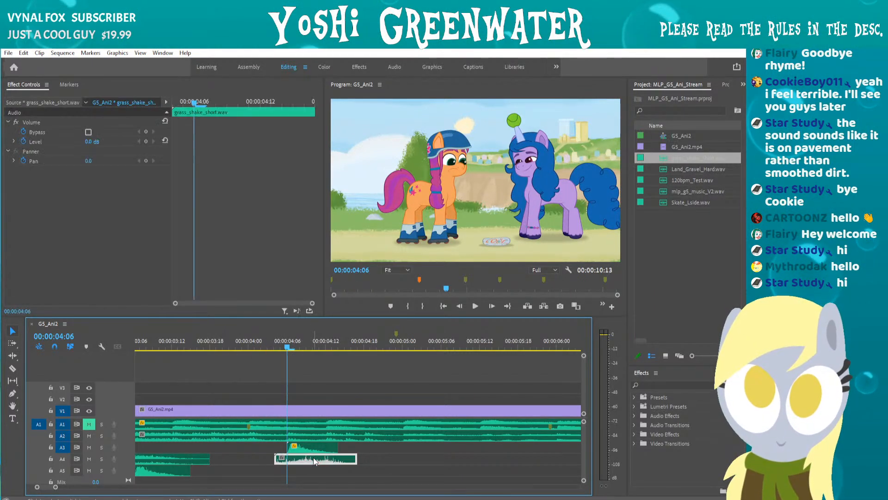
pyautogui.hotkey('alt', 'Right')
pyautogui.hotkey('alt', 'Right')
# Shift the Land_Gravel_Hard.wav clip on track A3 one frame later and play back the landing.
pyautogui.click(248, 344)
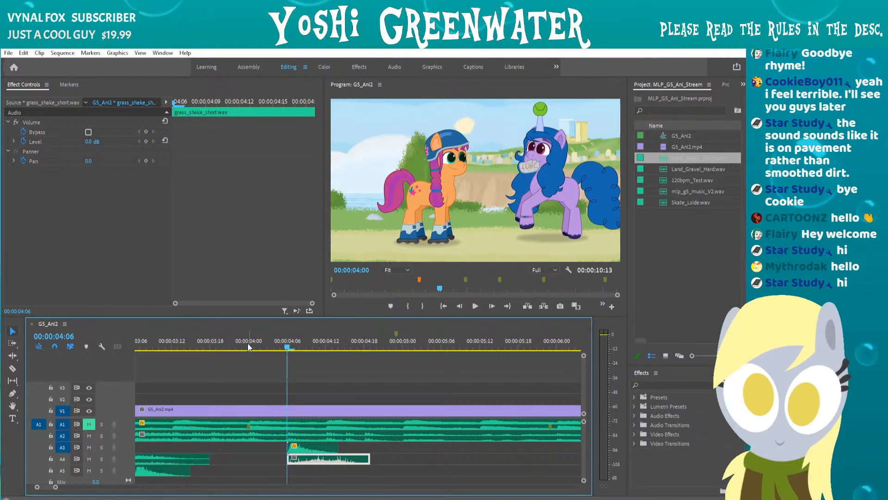
pyautogui.click(317, 447)
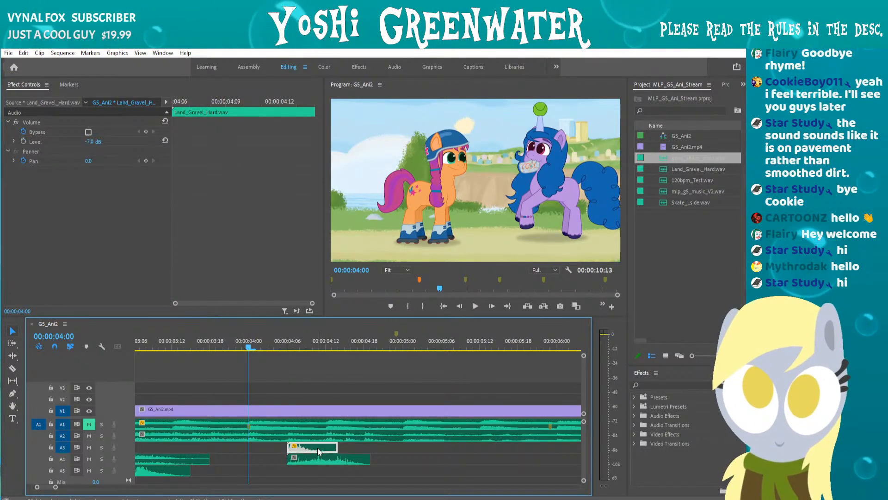
pyautogui.hotkey('alt', 'Right')
pyautogui.press('space')
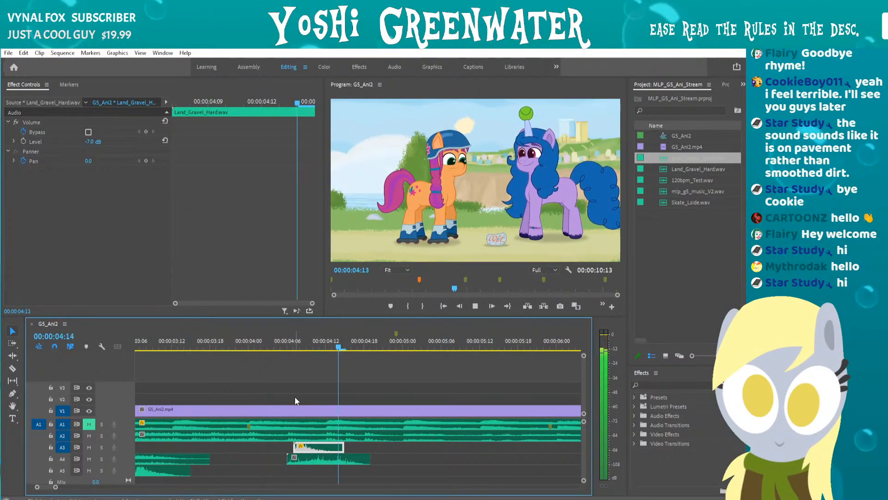
pyautogui.click(299, 344)
# Mute track A2 and play the landing from about 00:00:04:00 to hear only the sound effects.
pyautogui.click(261, 343)
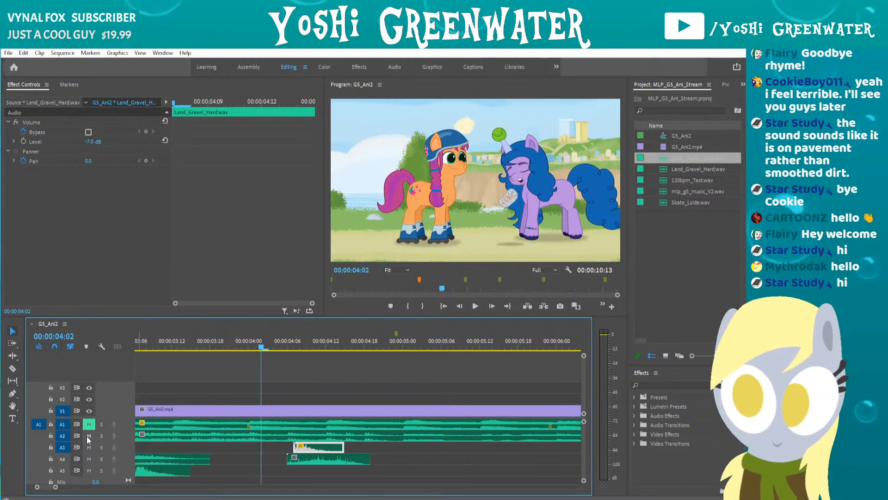
pyautogui.press('space')
pyautogui.press('space')
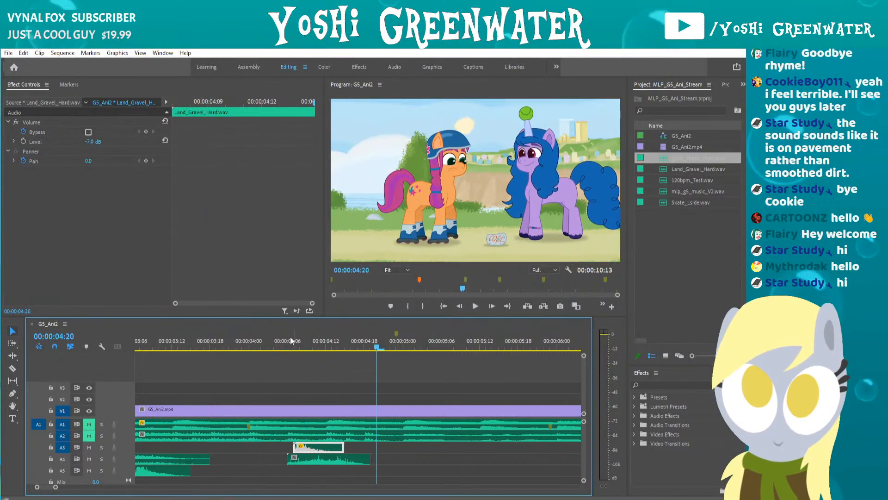
pyautogui.click(250, 345)
pyautogui.press('space')
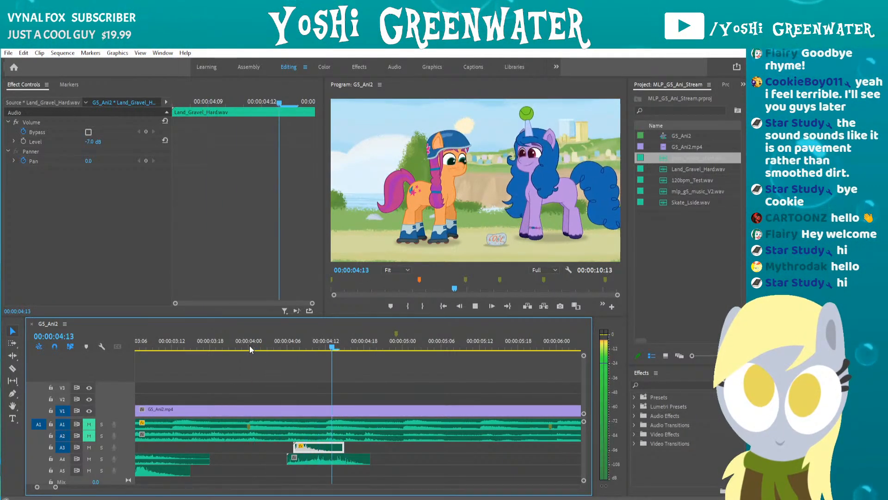
# Replay the layered gravel and grass landing from about 00:00:04:01 and save the project.
pyautogui.click(249, 345)
pyautogui.press('space')
pyautogui.hotkey('ctrl', 's')
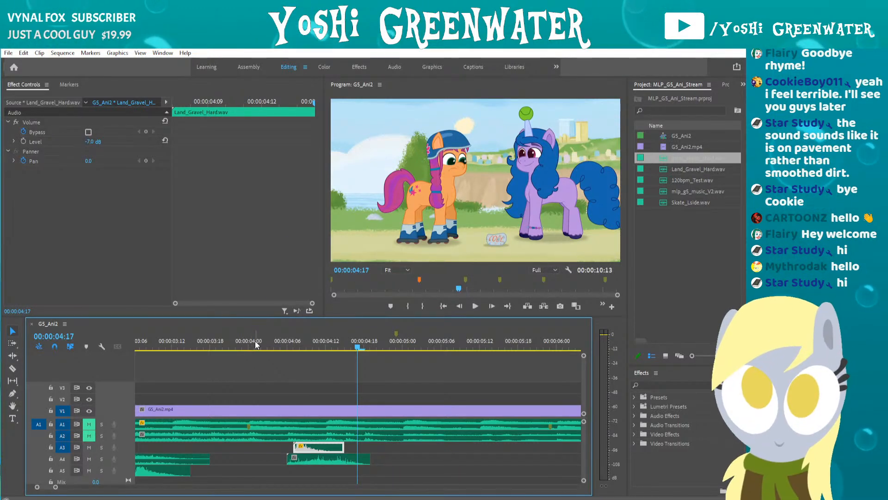
pyautogui.click(255, 341)
pyautogui.press('space')
pyautogui.press('space')
pyautogui.hotkey('ctrl', 's')
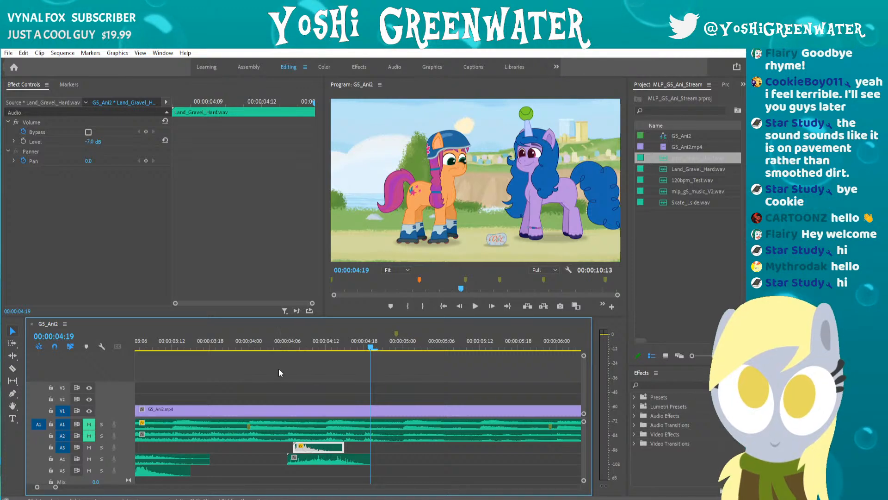
# Replay the landing from about 00:00:04:04 to judge how the gravel and grass sounds blend.
pyautogui.click(276, 349)
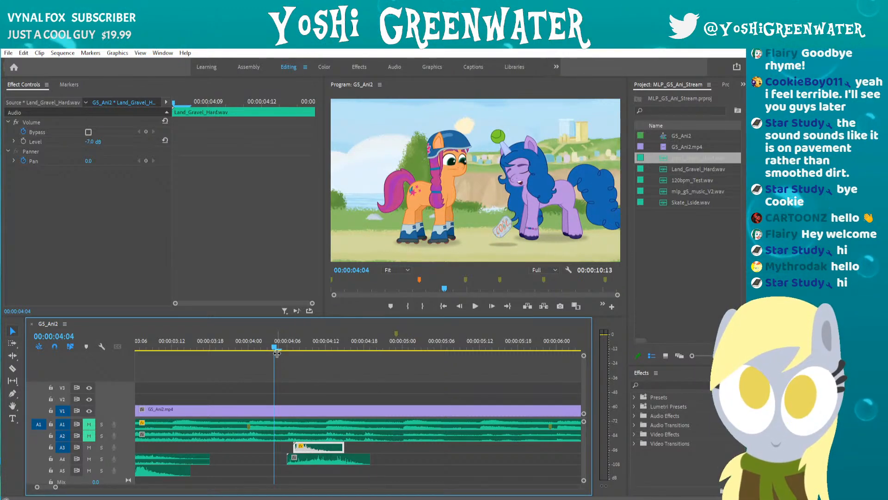
pyautogui.press('space')
pyautogui.press('space')
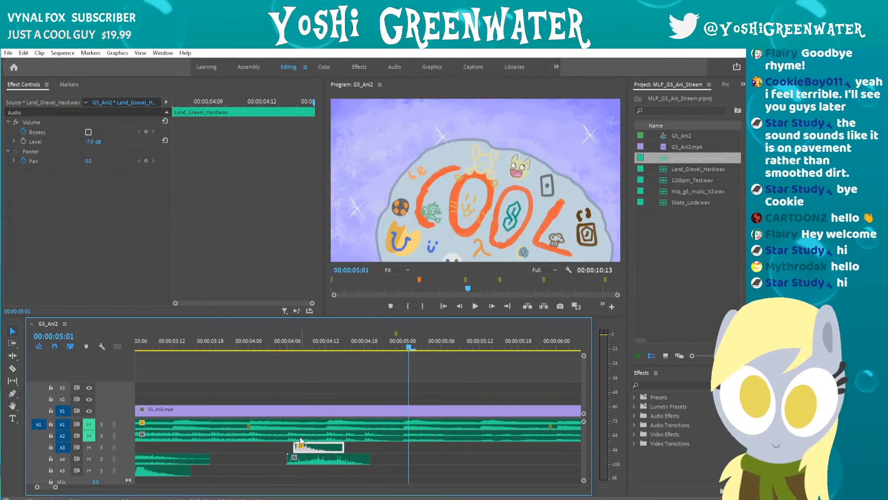
pyautogui.click(276, 345)
pyautogui.press('space')
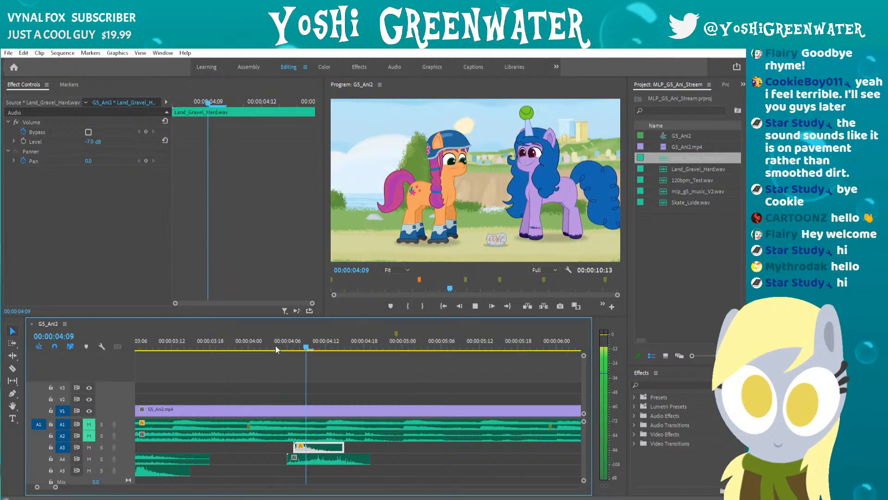
pyautogui.press('space')
pyautogui.click(267, 351)
pyautogui.press('space')
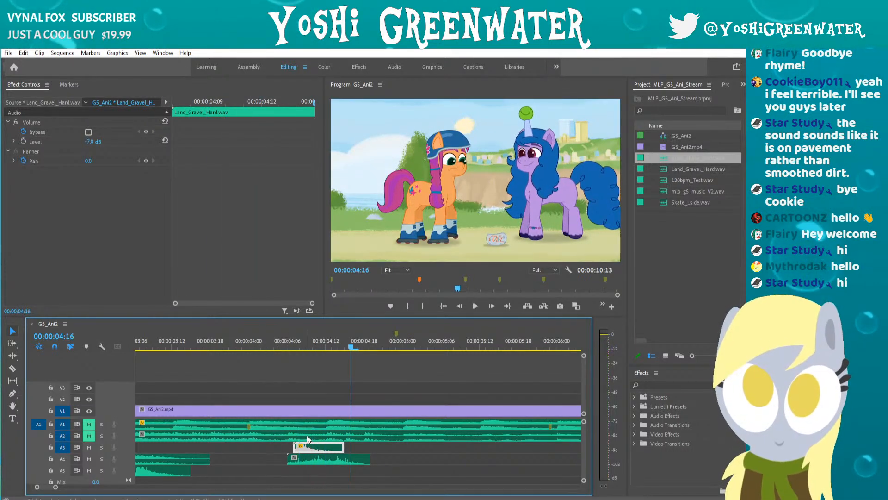
pyautogui.rightClick(309, 459)
pyautogui.click(343, 333)
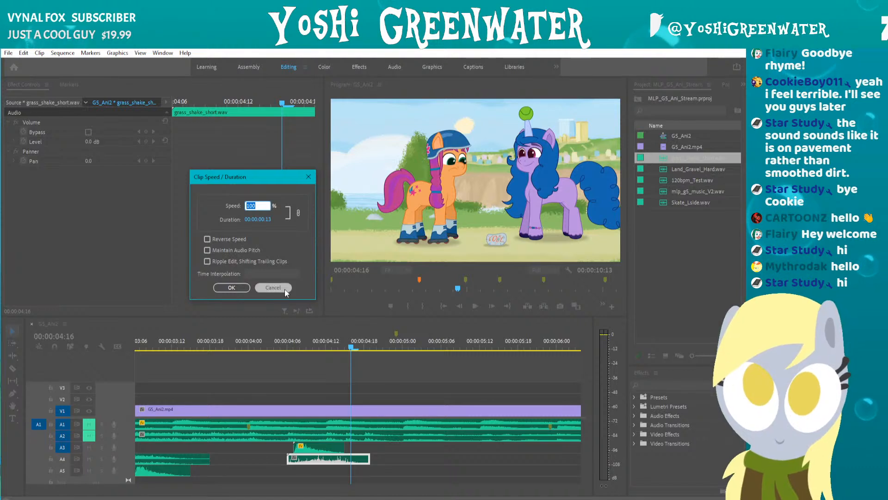
pyautogui.click(323, 322)
pyautogui.click(288, 347)
pyautogui.moveTo(287, 348); pyautogui.dragTo(360, 354)
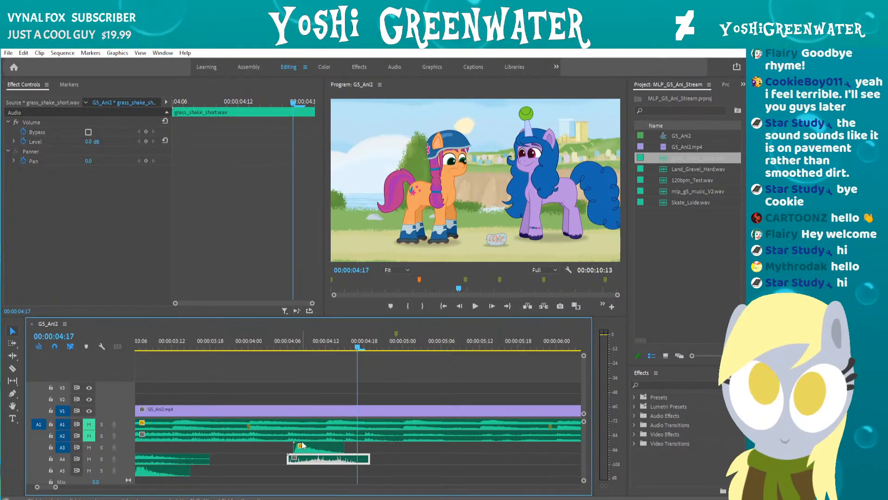
# Set the speed of the grass_shake_short.wav clip on track A4 to 150%.
pyautogui.rightClick(323, 462)
pyautogui.click(352, 334)
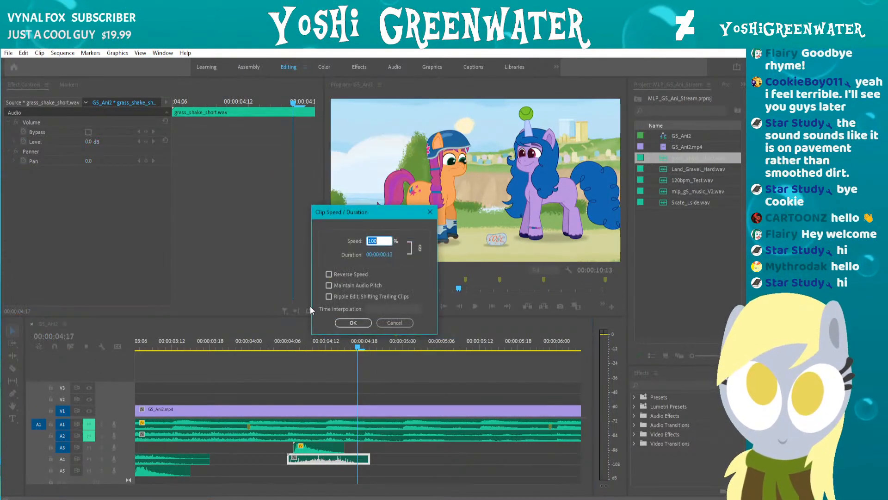
pyautogui.write('150')
pyautogui.press('Return')
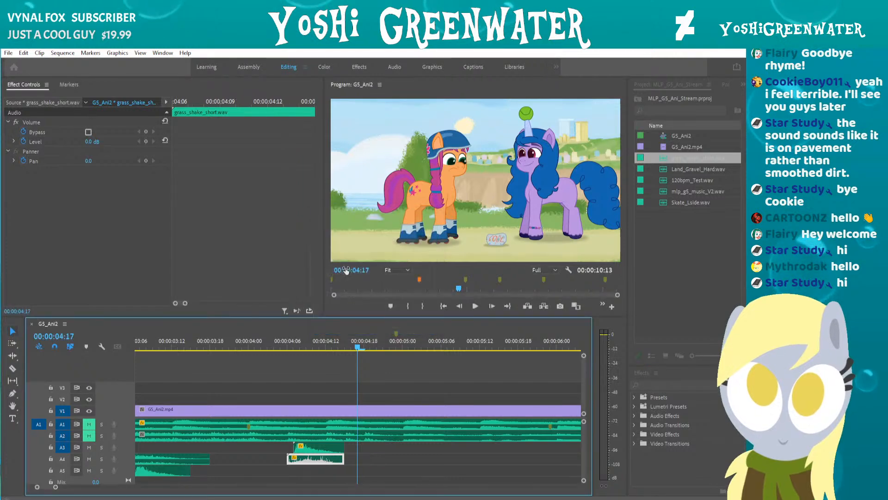
# Play back the landing from about 00:00:04:01 to check the timing of the faster grass sound.
pyautogui.click(263, 348)
pyautogui.press('Right')
pyautogui.press('Right')
pyautogui.press('Right')
pyautogui.press('Right')
pyautogui.press('Right')
pyautogui.press('Right')
pyautogui.press('Right')
pyautogui.press('Right')
pyautogui.press('Right')
pyautogui.press('Right')
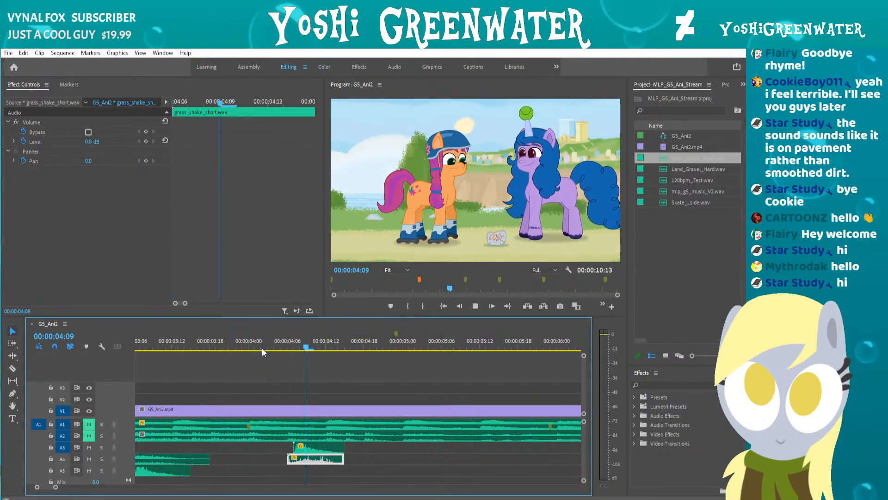
pyautogui.click(258, 350)
pyautogui.press('space')
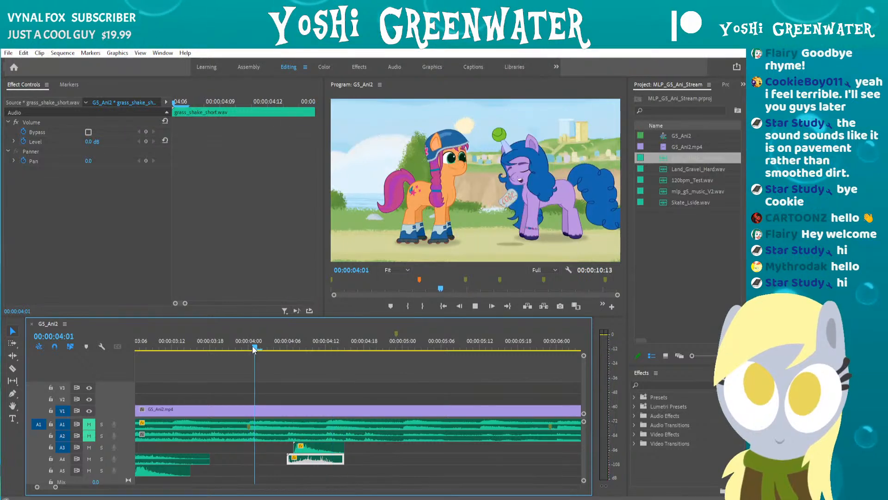
pyautogui.press('space')
# Set the speed of the Land_Gravel_Hard.wav clip on track A3 to 120% and play back the landing.
pyautogui.rightClick(303, 447)
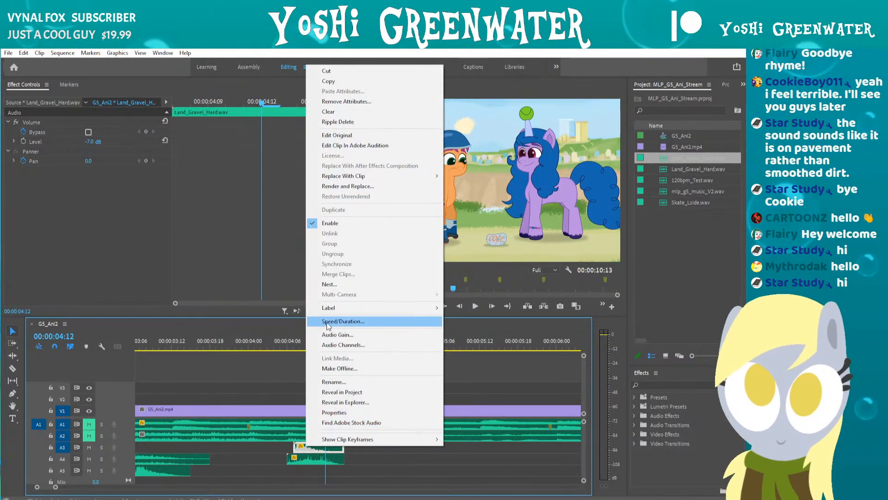
pyautogui.click(313, 329)
pyautogui.write('110')
pyautogui.press('Return')
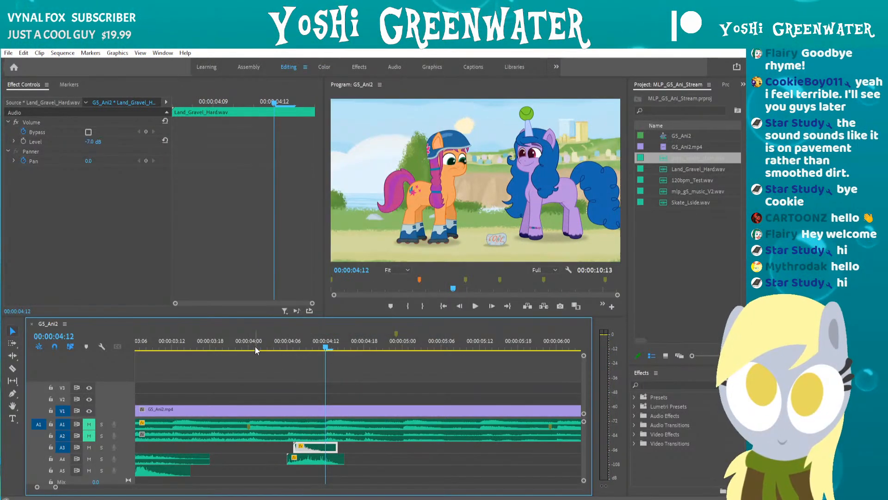
pyautogui.click(256, 349)
pyautogui.press('space')
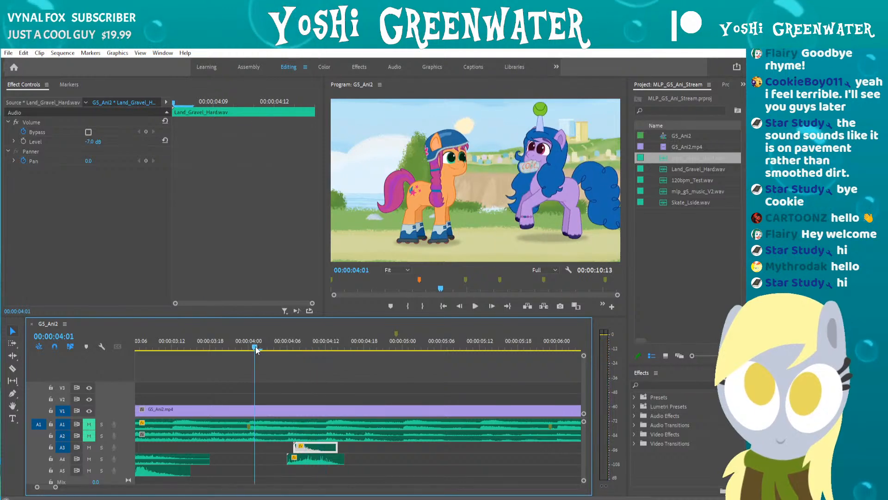
pyautogui.press('space')
# Set the speed of the grass_shake_short.wav clip on track A4 to 160% and play back the landing from 00:00:04:02.
pyautogui.rightClick(310, 460)
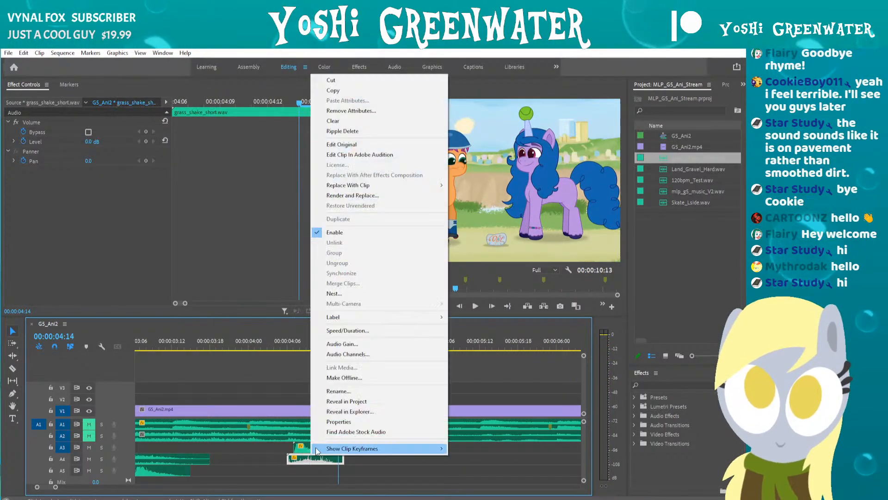
pyautogui.click(324, 387)
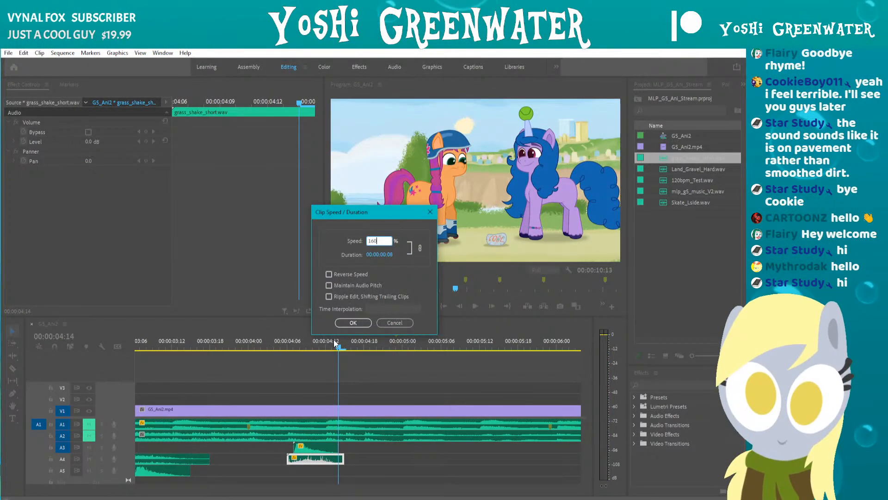
pyautogui.press('Return')
pyautogui.click(261, 348)
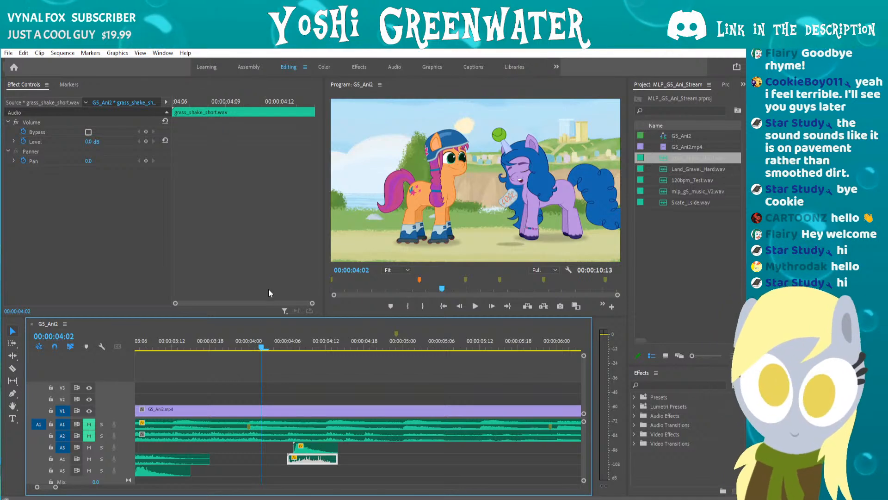
pyautogui.click(255, 368)
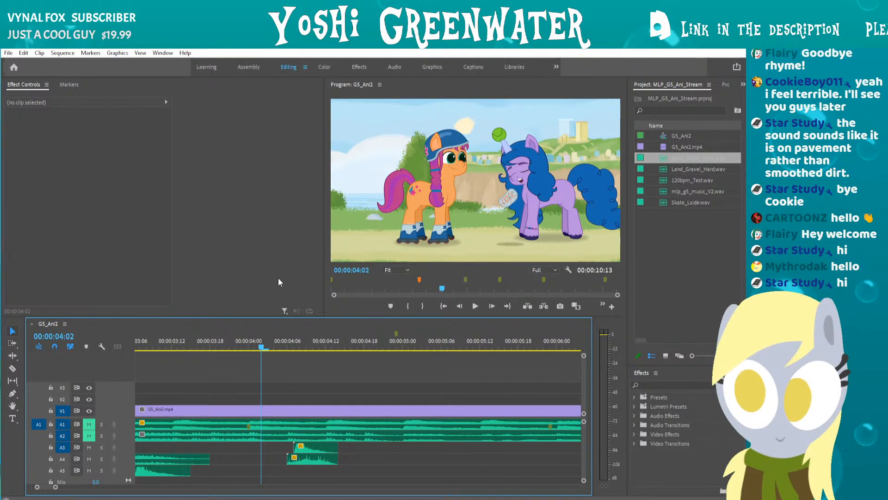
pyautogui.press('space')
pyautogui.press('space')
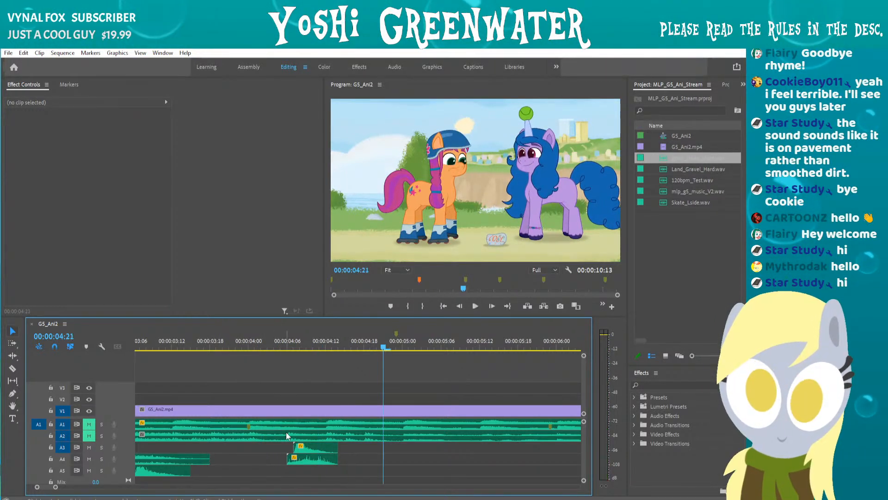
# Enable Maintain Audio Pitch in the speed settings of the Land_Gravel_Hard.wav clip on track A3.
pyautogui.click(306, 449)
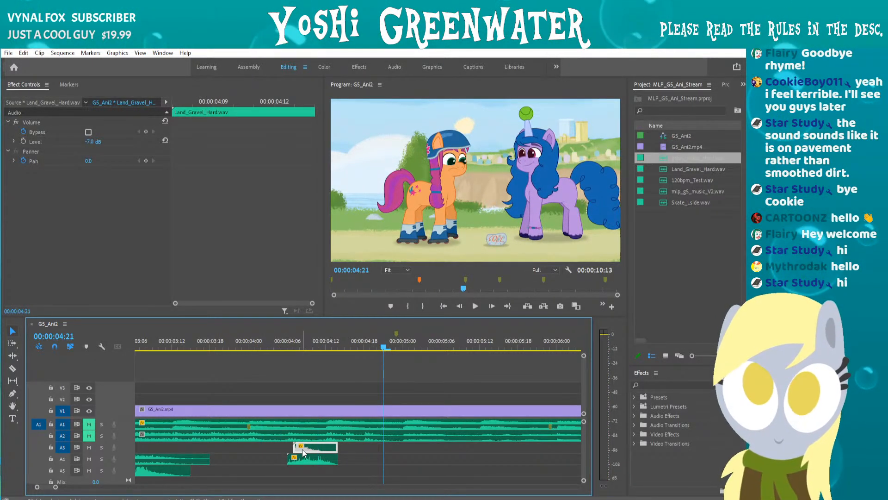
pyautogui.click(302, 460)
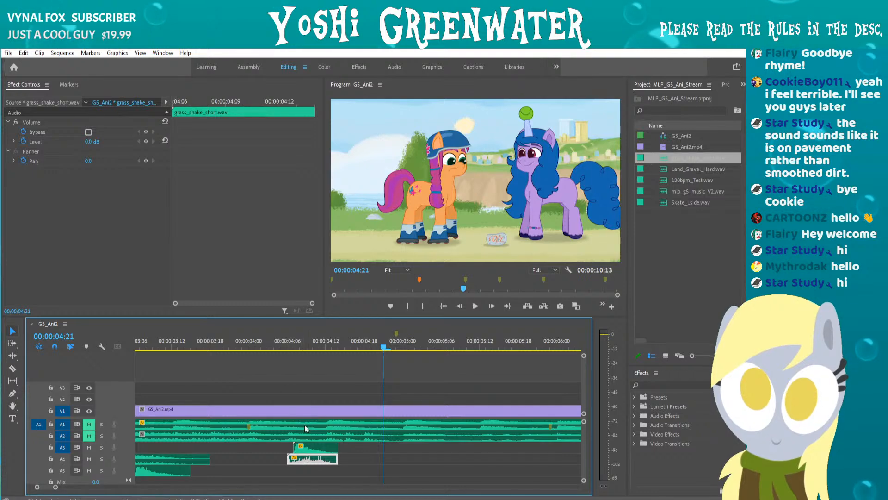
pyautogui.hotkey('shift', 'Left')
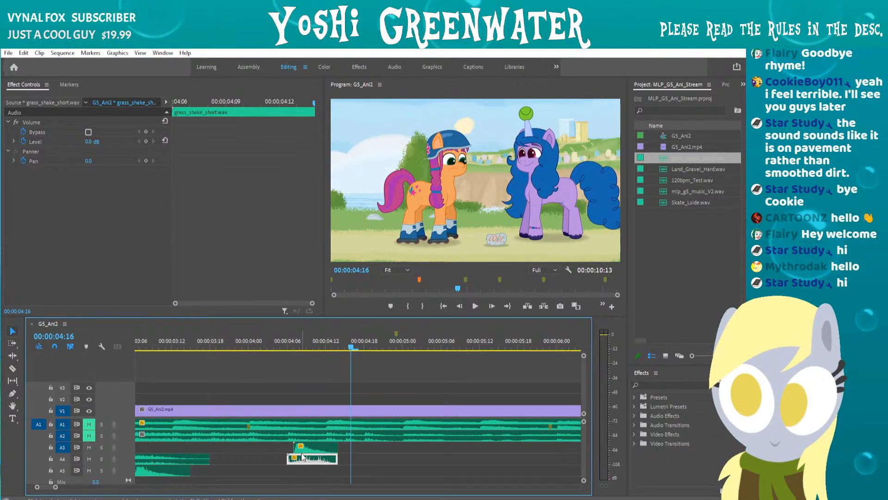
pyautogui.click(309, 451)
pyautogui.rightClick(308, 451)
pyautogui.click(324, 326)
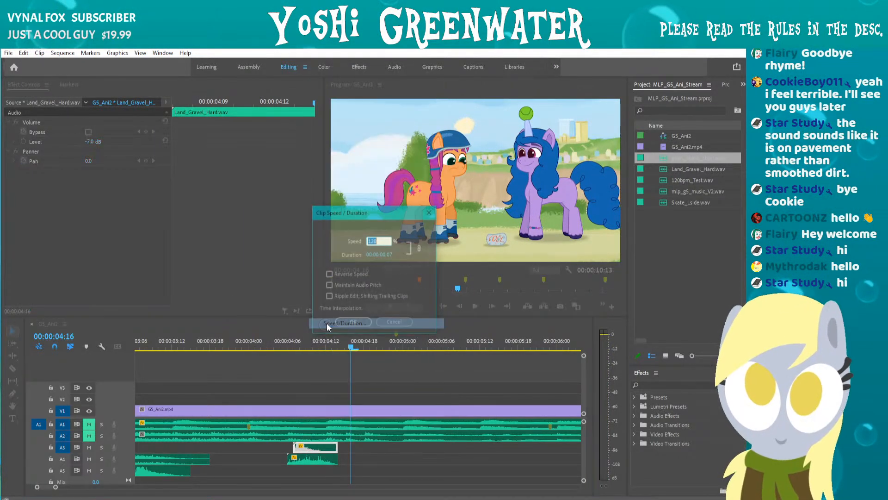
pyautogui.click(328, 284)
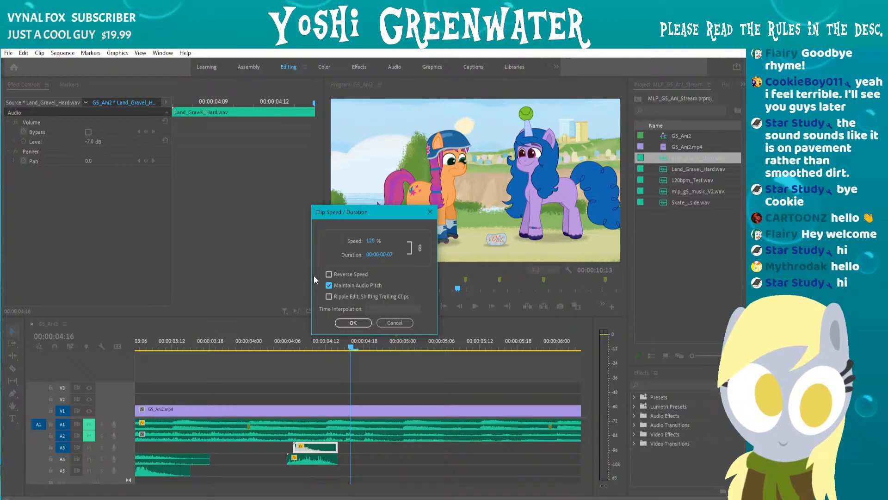
pyautogui.click(335, 323)
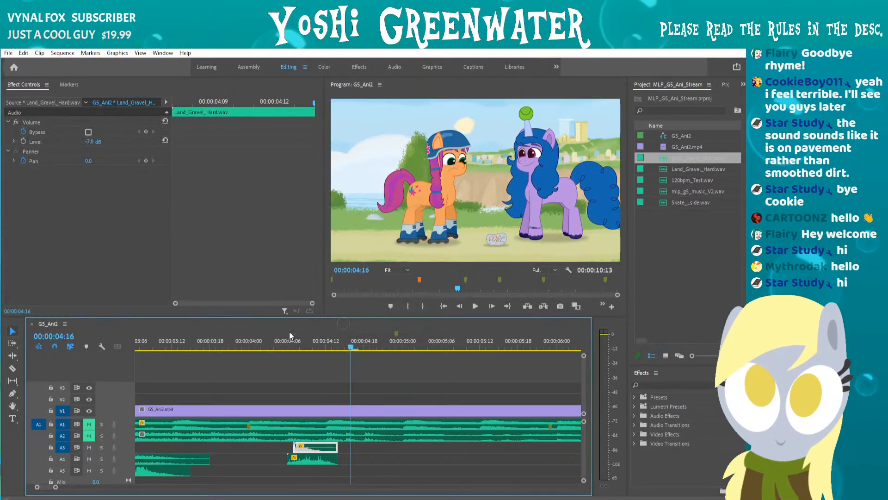
# Play the landing from about 00:00:04:00 to hear the pitch-corrected gravel sound, and return to 00:00:04:10.
pyautogui.click(255, 345)
pyautogui.press('space')
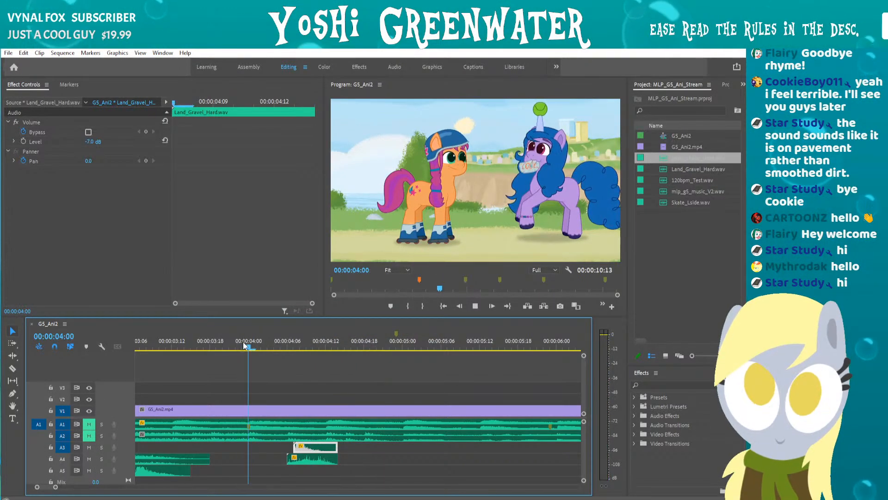
pyautogui.press('space')
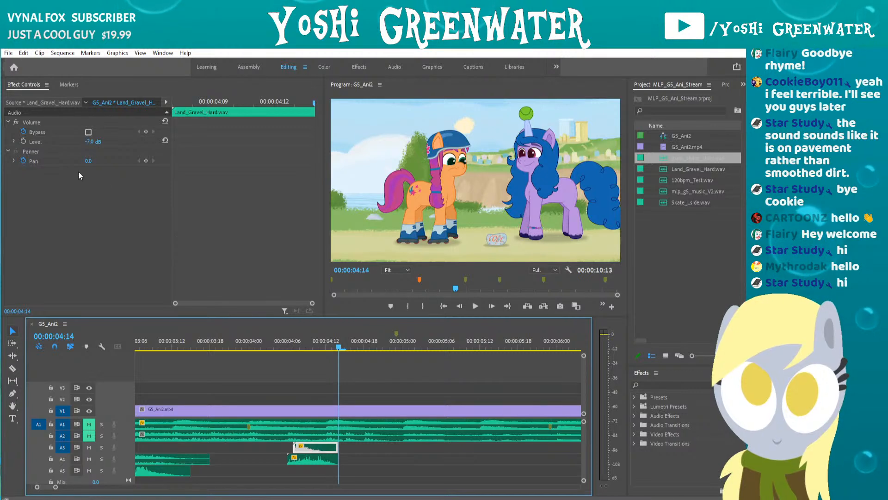
pyautogui.click(314, 347)
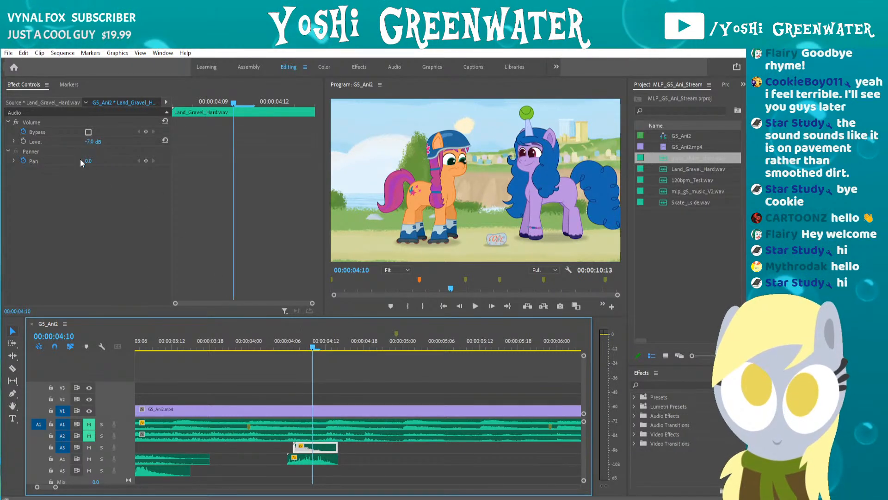
# Set the volume level of the Land_Gravel_Hard.wav clip on track A3 to -9 dB and play back the landing.
pyautogui.click(90, 142)
pyautogui.write('-9')
pyautogui.press('Return')
pyautogui.click(254, 345)
pyautogui.press('space')
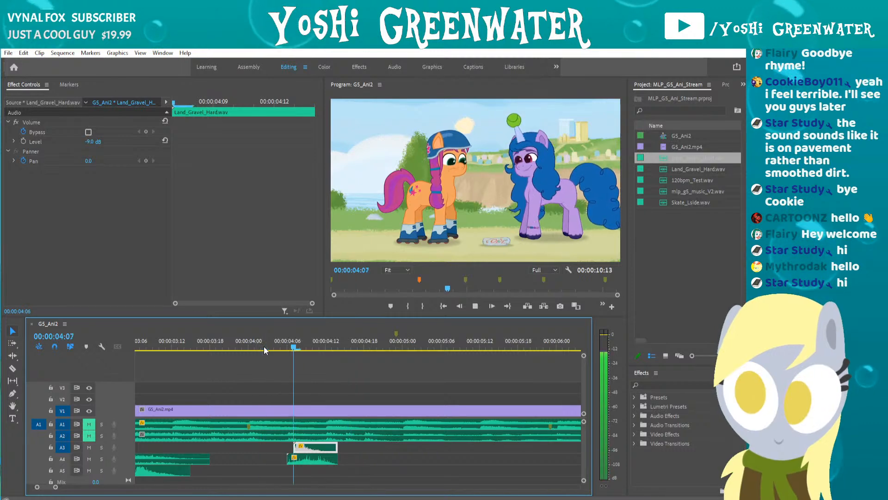
pyautogui.click(252, 347)
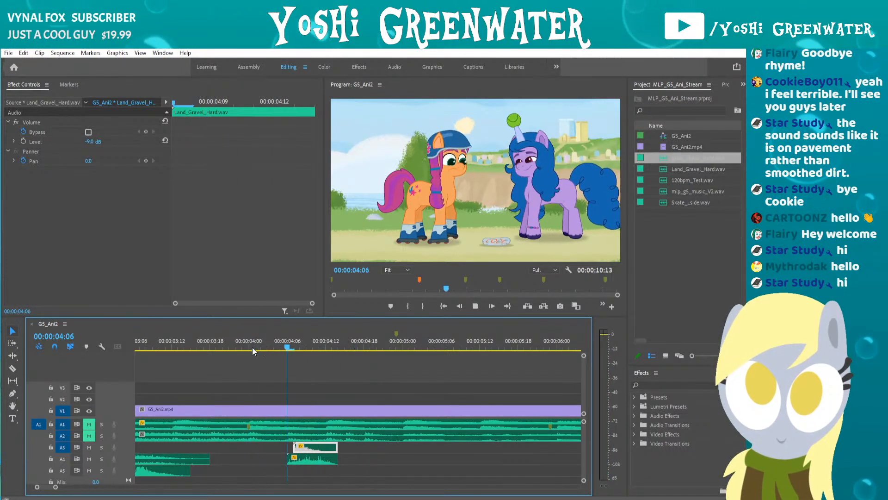
# Increase the speed of the grass_shake_short.wav clip on track A4 and play back the landing.
pyautogui.rightClick(309, 458)
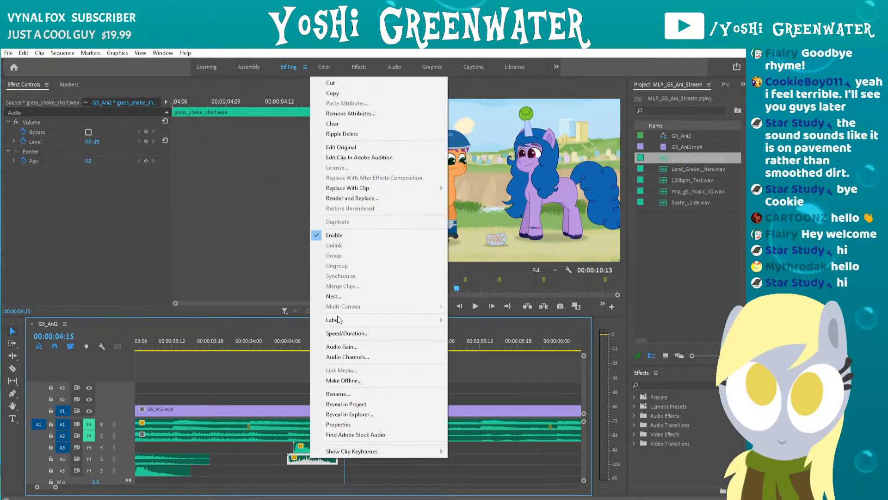
pyautogui.click(347, 333)
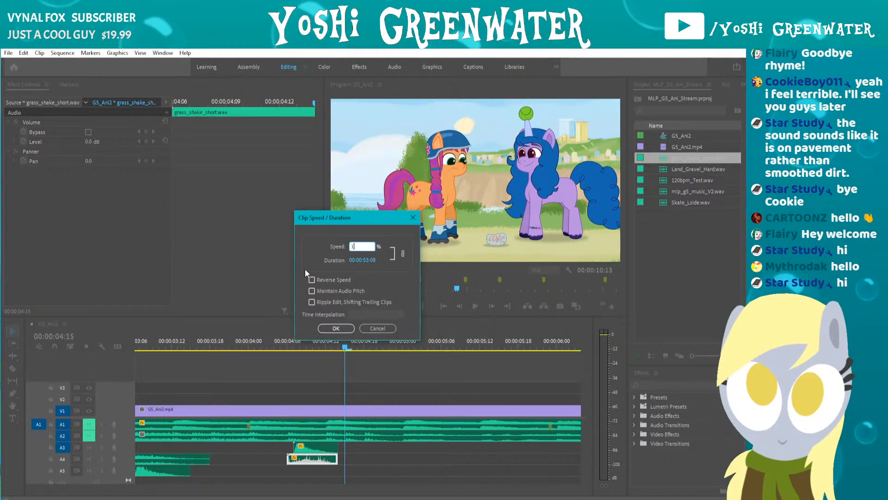
pyautogui.press('Return')
pyautogui.click(279, 345)
pyautogui.press('space')
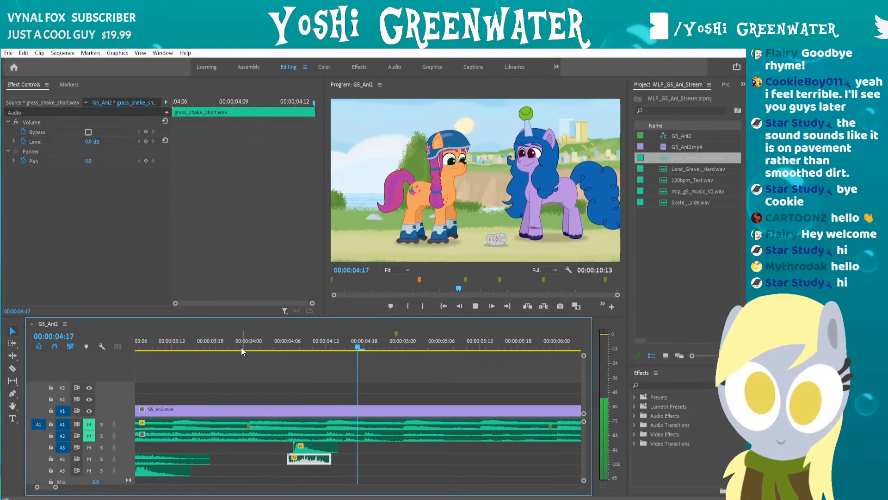
# Replay the landing several times from about 00:00:03:23 to judge the layered grass and gravel sounds.
pyautogui.click(242, 348)
pyautogui.press('space')
pyautogui.click(243, 349)
pyautogui.press('space')
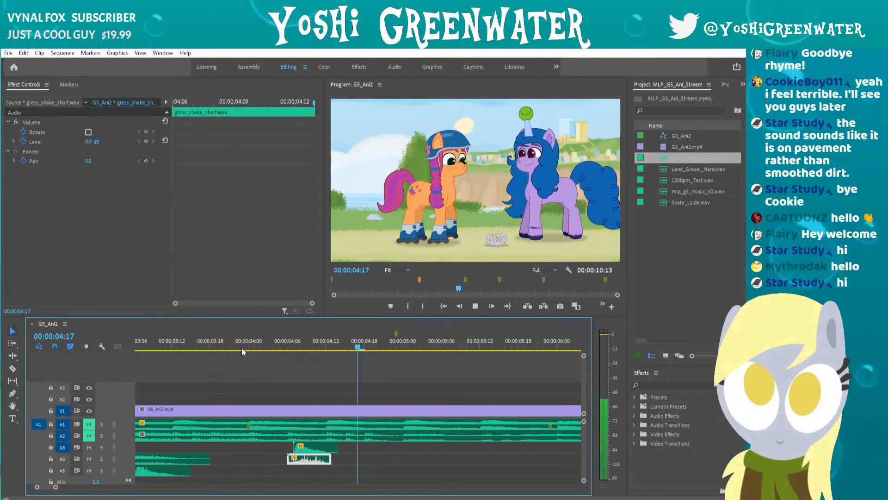
pyautogui.click(242, 349)
pyautogui.press('space')
pyautogui.click(249, 348)
# Mute track A3 to hear the landing without the gravel sound, and unmute it after playback.
pyautogui.click(89, 446)
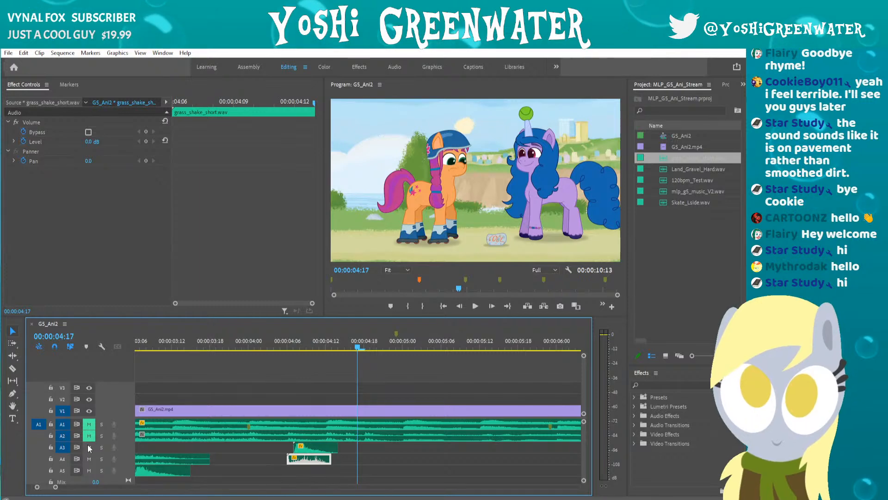
pyautogui.click(211, 348)
pyautogui.press('space')
pyautogui.click(263, 347)
pyautogui.press('space')
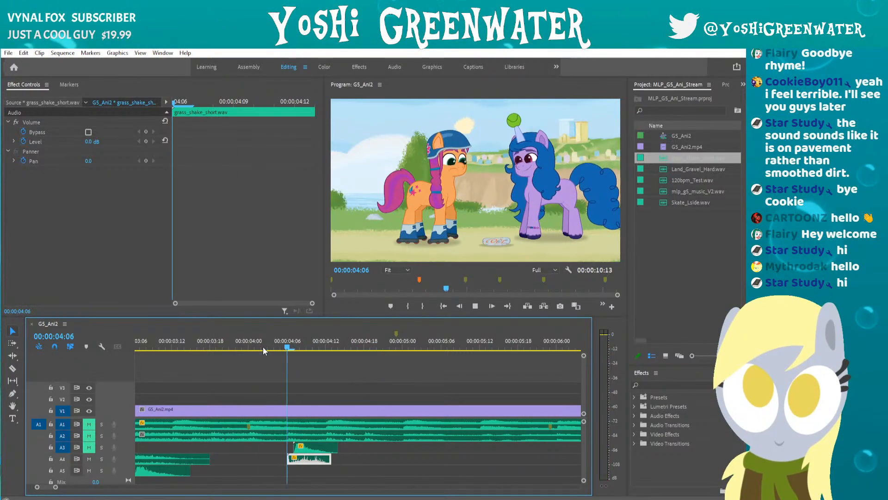
pyautogui.click(263, 347)
pyautogui.press('space')
pyautogui.press('space')
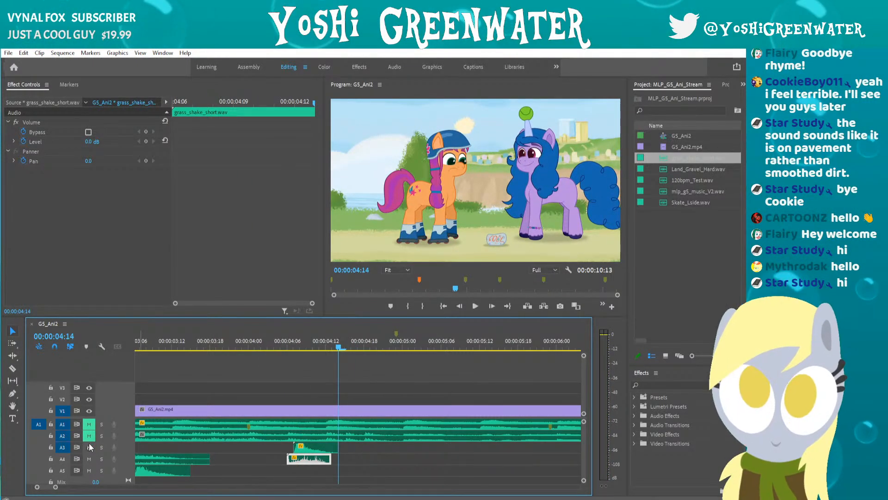
# Play the landing from about 00:00:04:04 with the music track A2 unmuted, and mute A2 again.
pyautogui.click(276, 345)
pyautogui.press('space')
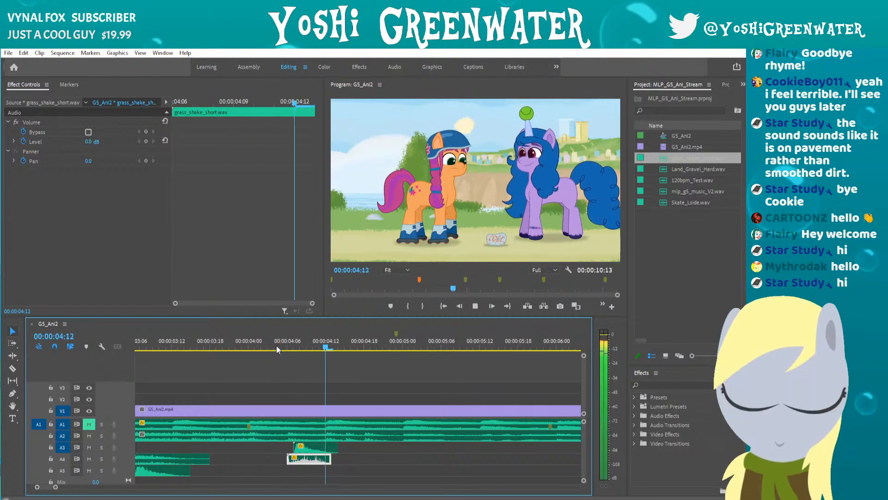
pyautogui.press('space')
pyautogui.click(88, 435)
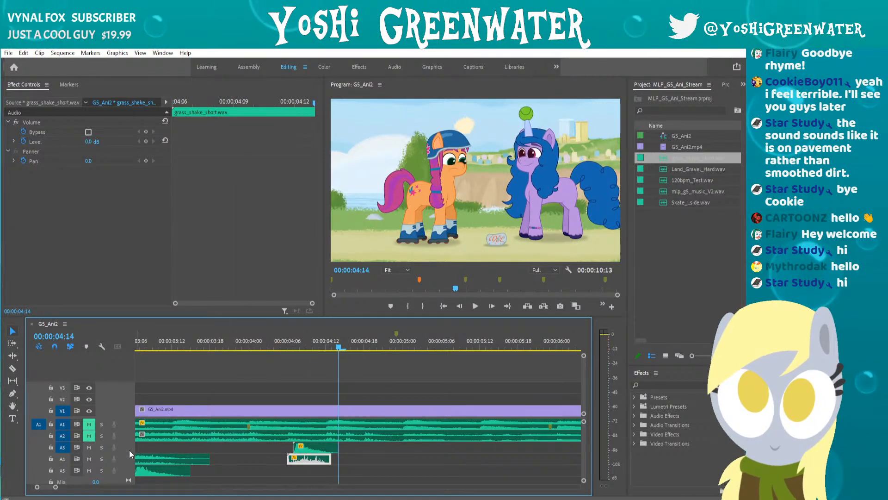
# Mute track A4 and play the landing from about 00:00:04:02 to hear the Land_Gravel_Hard.wav clip without the grass sound.
pyautogui.click(307, 448)
pyautogui.click(89, 459)
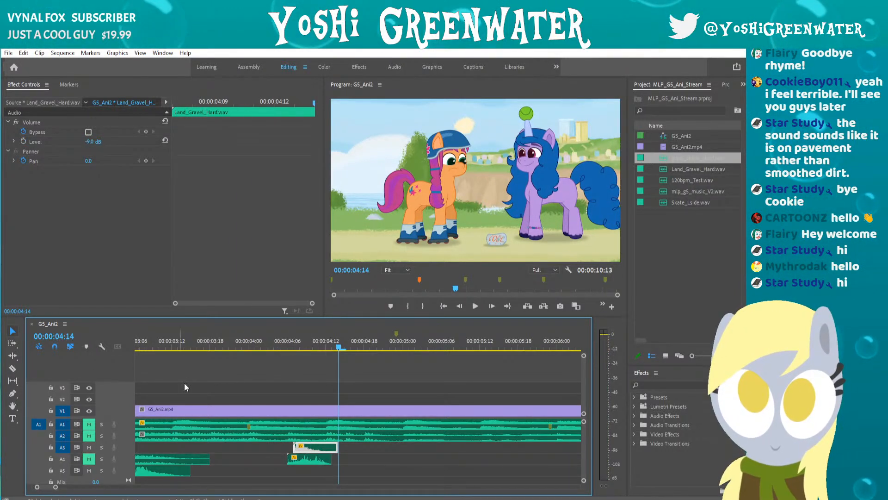
pyautogui.click(261, 346)
pyautogui.press('space')
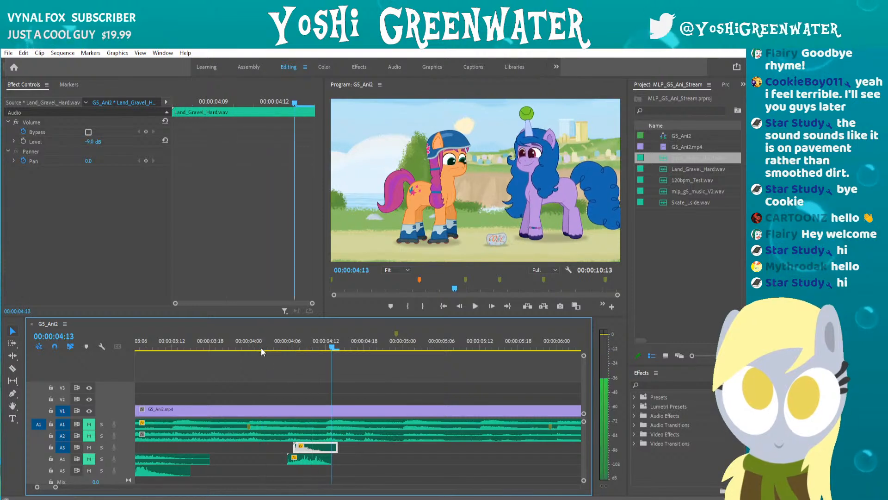
pyautogui.press('space')
# Shift the Land_Gravel_Hard.wav clip on track A3 two frames earlier so it starts at 00:00:04:05.
pyautogui.moveTo(281, 346); pyautogui.dragTo(286, 346)
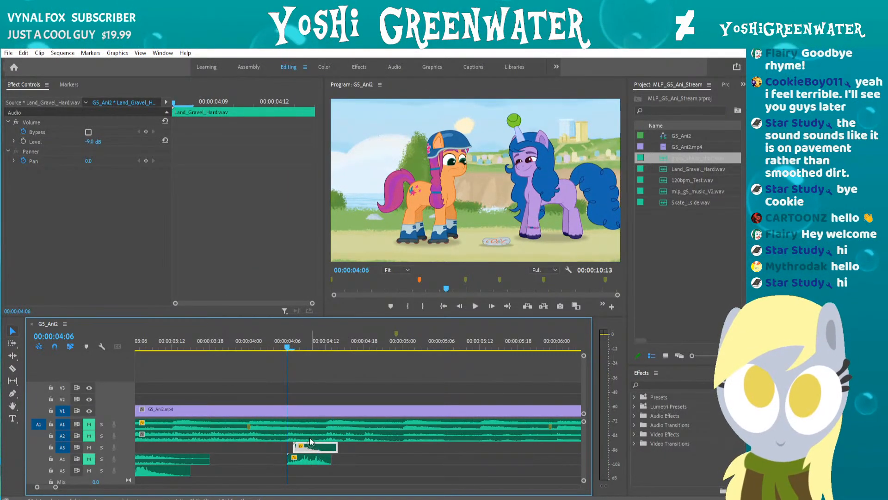
pyautogui.hotkey('alt', 'Left')
pyautogui.hotkey('alt', 'Left')
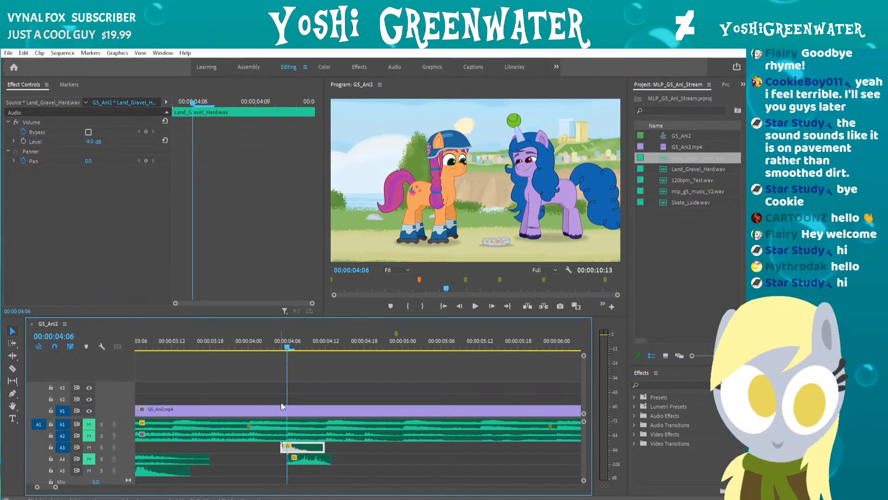
pyautogui.hotkey('alt', 'Right')
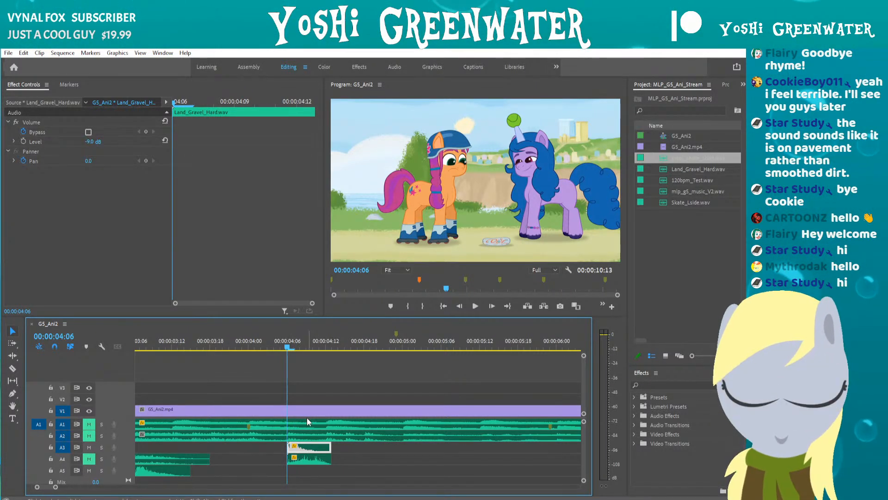
pyautogui.moveTo(280, 443); pyautogui.dragTo(273, 444)
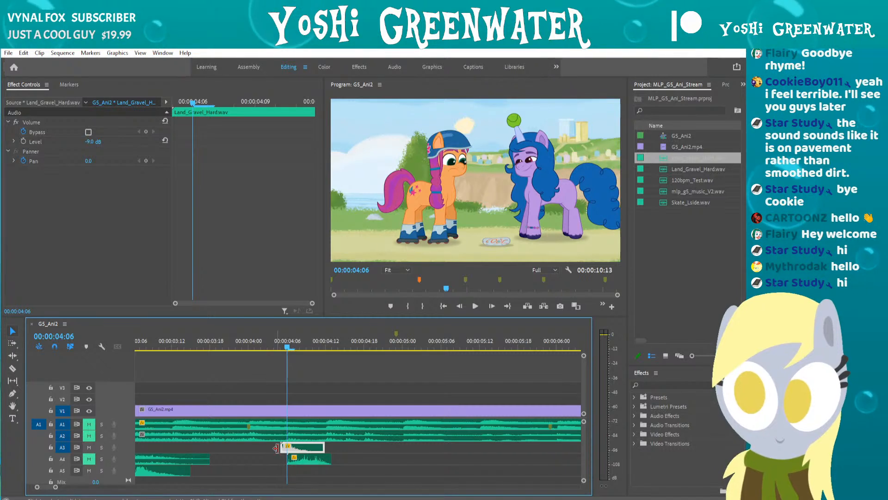
pyautogui.click(268, 347)
pyautogui.moveTo(268, 346)
pyautogui.mouseDown()
pyautogui.moveTo(256, 349)
pyautogui.moveTo(276, 356)
pyautogui.mouseUp()
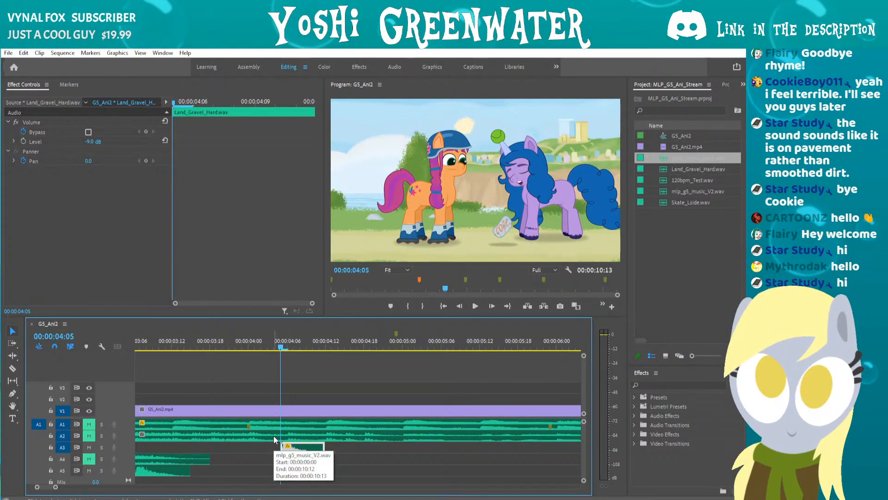
# Deselect the gravel clip, save the project and play back the landing from 00:00:04:01.
pyautogui.click(264, 384)
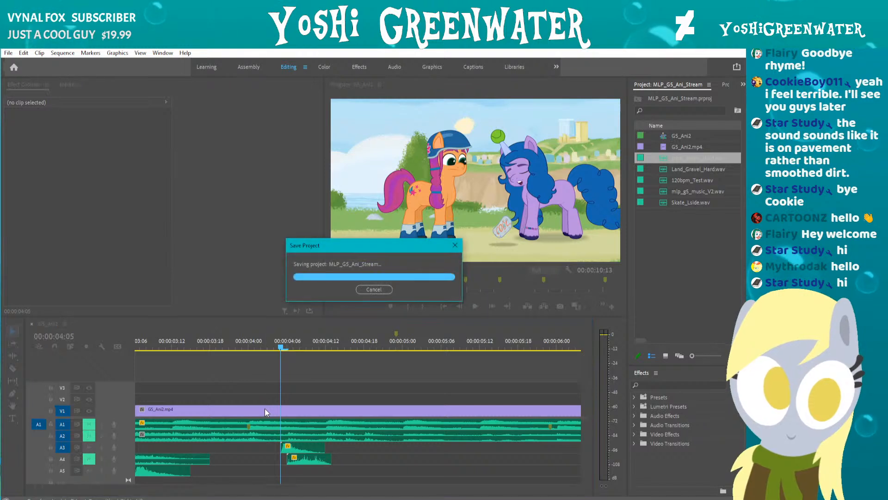
pyautogui.click(255, 349)
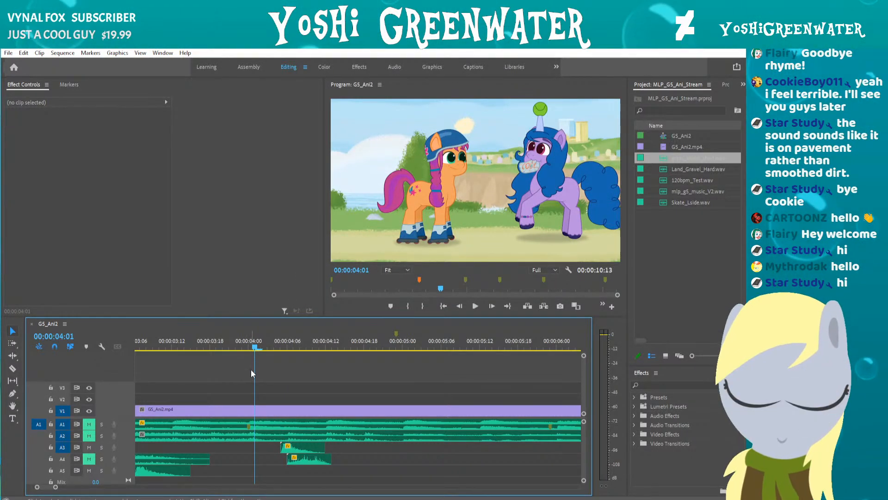
pyautogui.press('space')
pyautogui.click(257, 350)
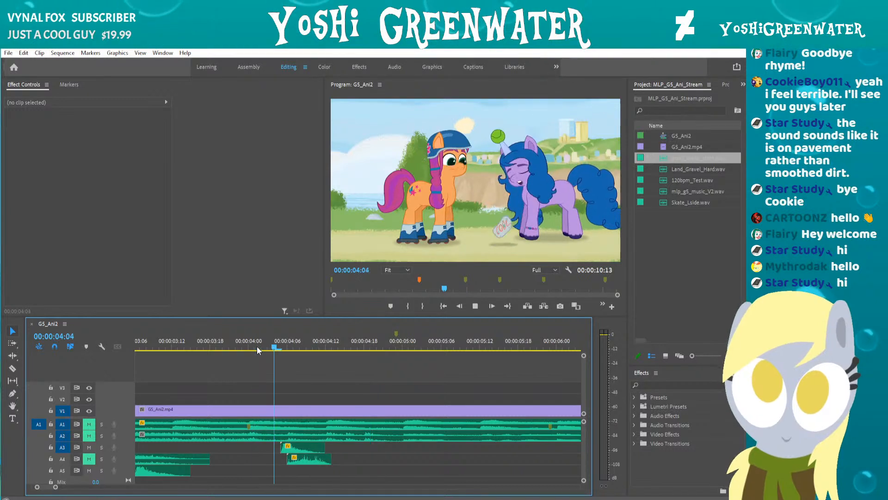
# Step frame by frame through the landing around 00:00:04:05 to compare the picture with the sound clips on A3 and A4.
pyautogui.click(275, 351)
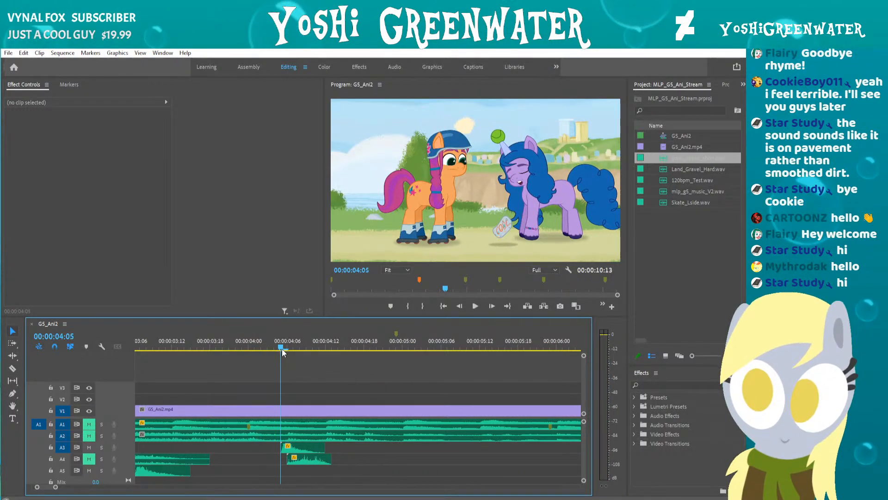
pyautogui.click(284, 352)
pyautogui.press('Left')
pyautogui.press('Left')
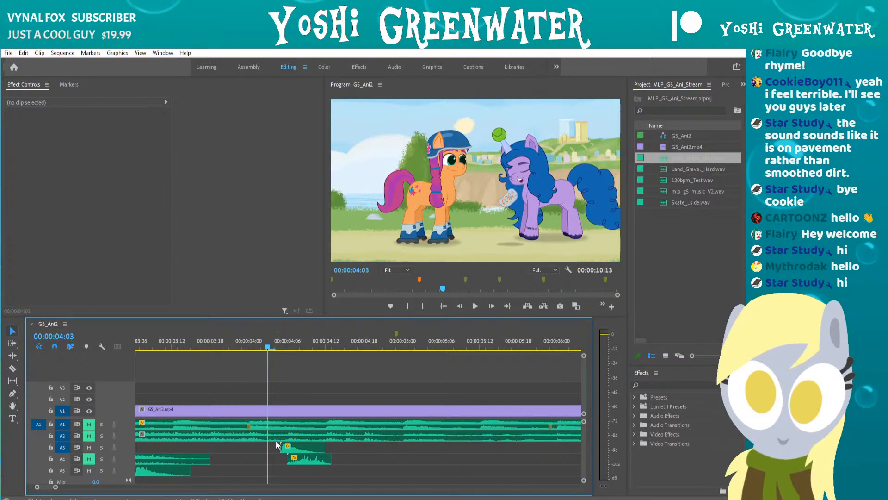
pyautogui.press('Right')
pyautogui.press('Right')
pyautogui.press('Right')
pyautogui.press('Right')
pyautogui.press('Right')
pyautogui.press('Right')
pyautogui.press('Right')
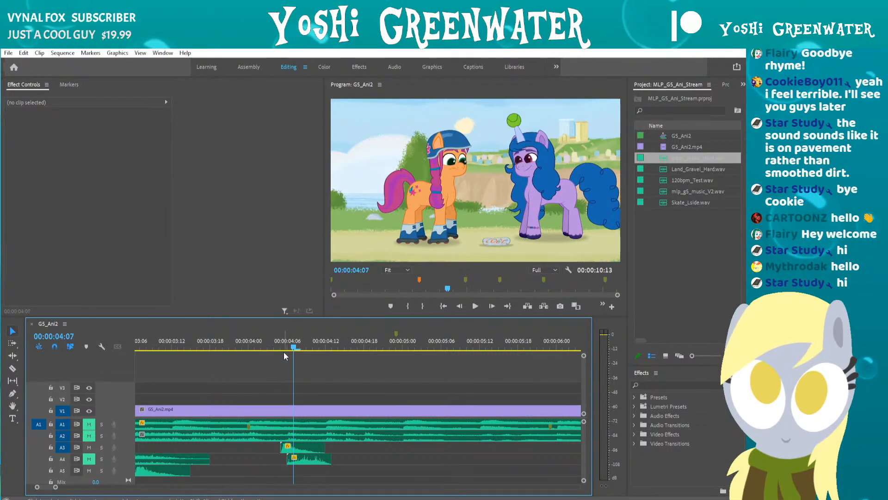
pyautogui.click(283, 342)
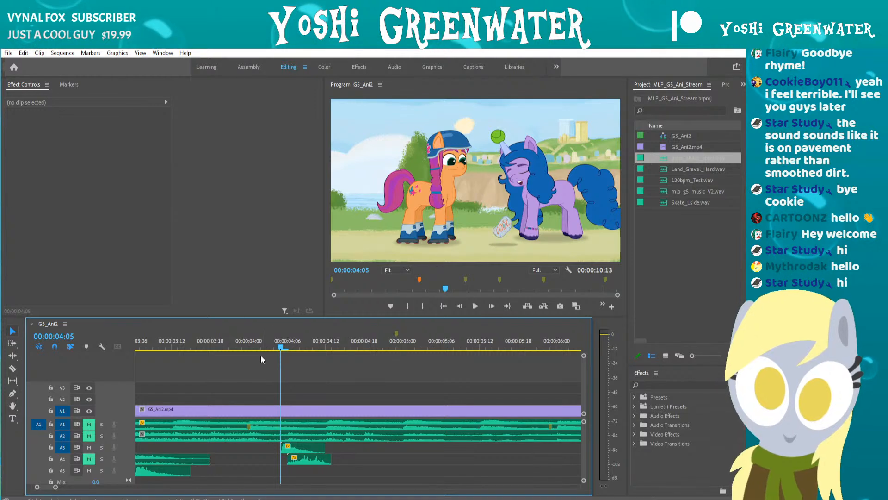
pyautogui.press('Right')
pyautogui.press('Right')
pyautogui.press('space')
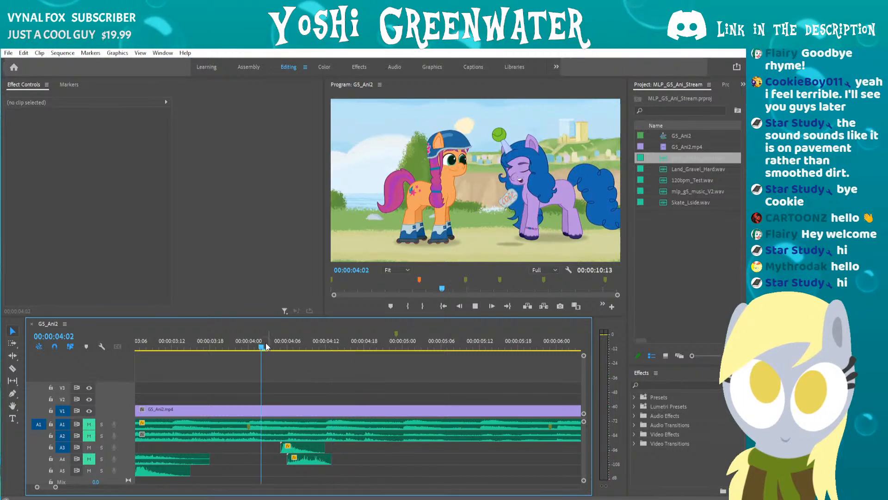
pyautogui.press('space')
# Try moving the Land_Gravel_Hard.wav clip on A3 two frames later and play back the landing.
pyautogui.keyDown('alt'); pyautogui.click(296, 446); pyautogui.keyUp('alt')
pyautogui.hotkey('alt', 'Right')
pyautogui.hotkey('alt', 'Right')
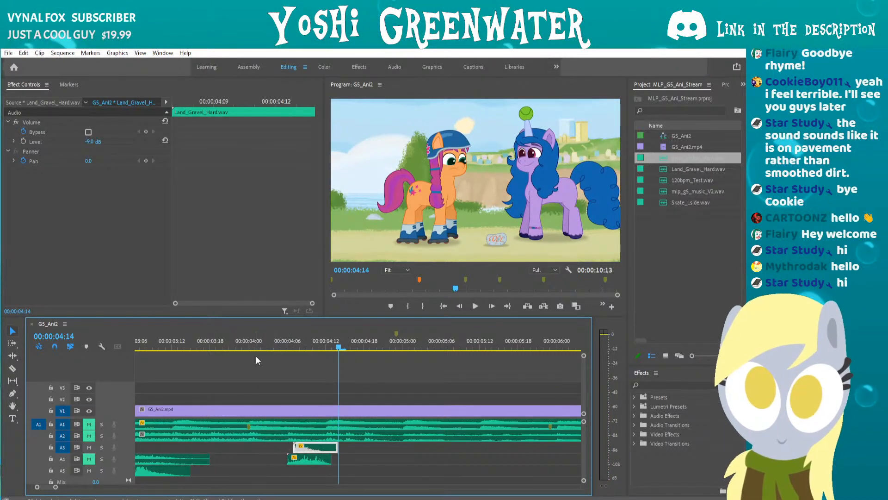
pyautogui.click(257, 346)
pyautogui.press('space')
pyautogui.press('space')
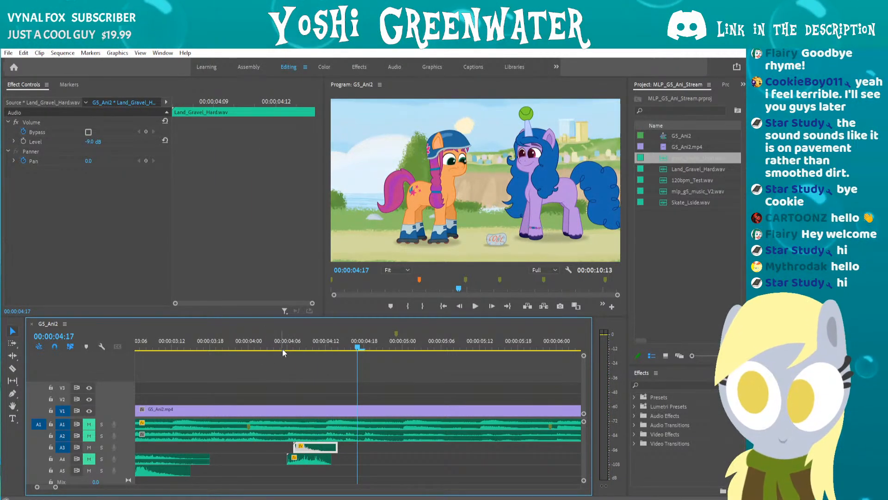
# Try the Land_Gravel_Hard.wav clip one frame earlier, aligned with the start of the clip on A4, and play it back.
pyautogui.hotkey('alt', 'Left')
pyautogui.hotkey('alt', 'Left')
pyautogui.press('space')
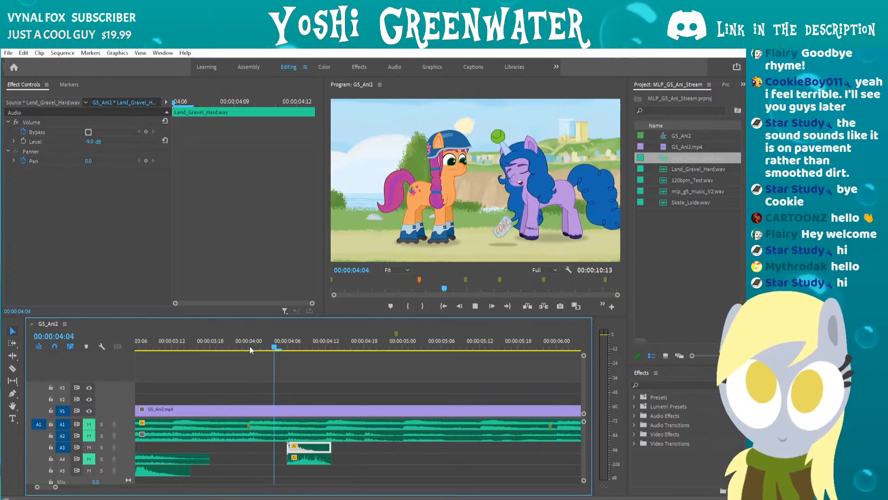
pyautogui.click(249, 348)
pyautogui.click(254, 350)
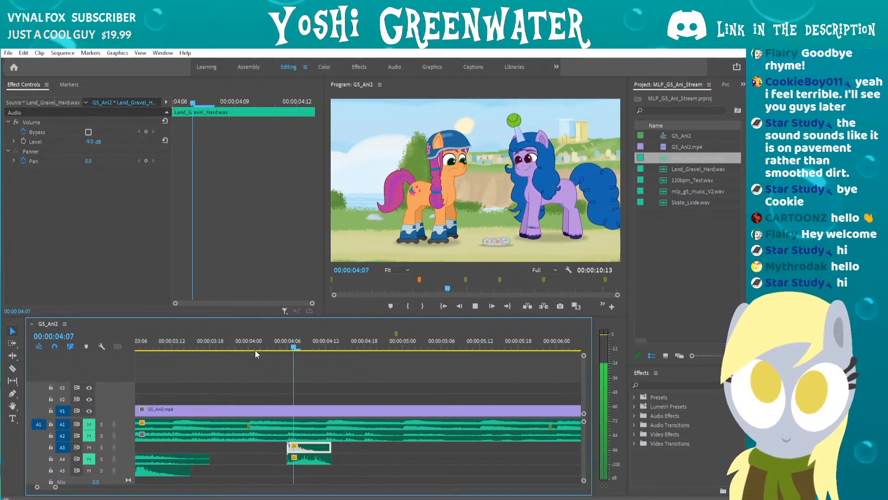
pyautogui.press('space')
# Shift the Land_Gravel_Hard.wav clip another frame earlier to start at 00:00:04:05, and replay the landing.
pyautogui.hotkey('alt', 'Left')
pyautogui.click(257, 354)
pyautogui.press('space')
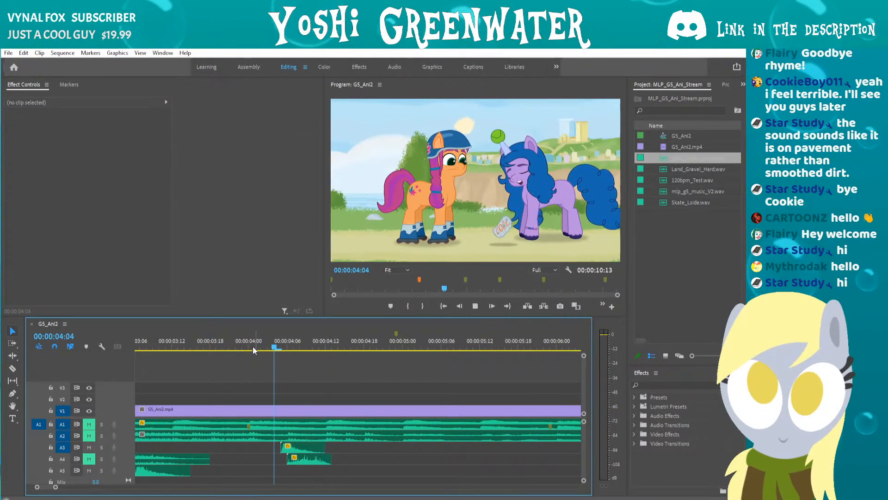
pyautogui.click(259, 347)
pyautogui.press('space')
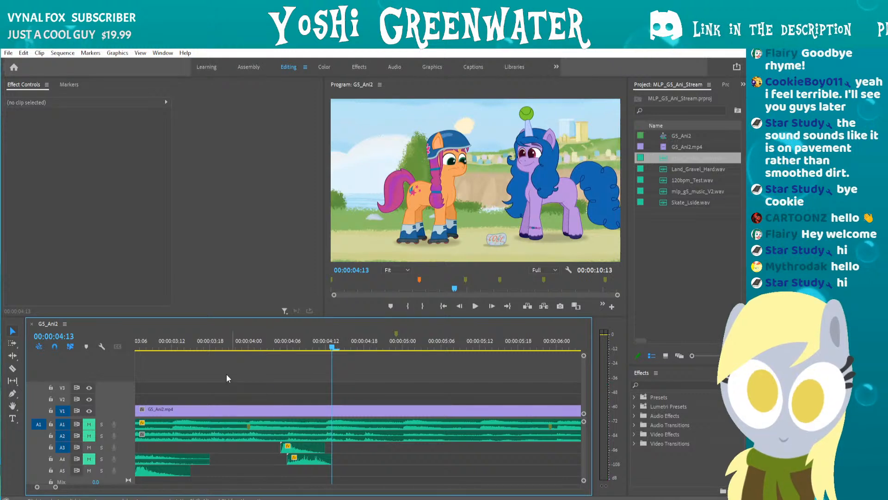
# Mute track A3, unmute track A4, and play the landing to hear the grass shake sound without the gravel sound.
pyautogui.click(90, 446)
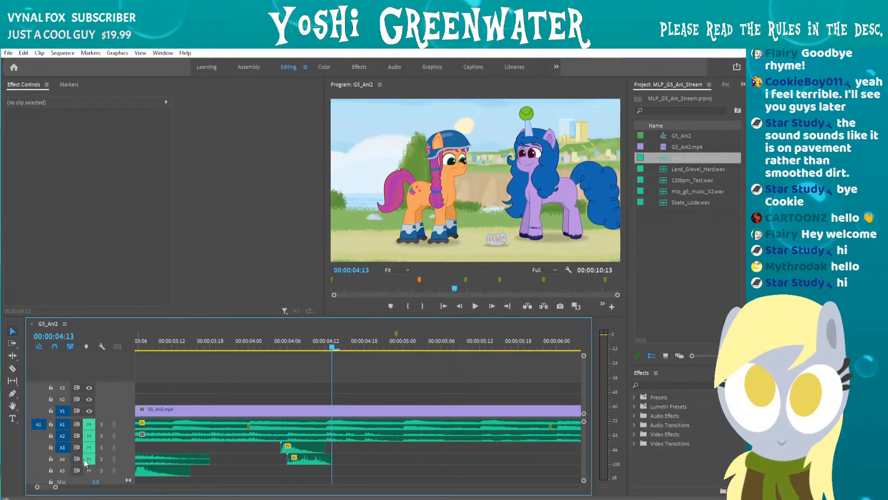
pyautogui.click(262, 344)
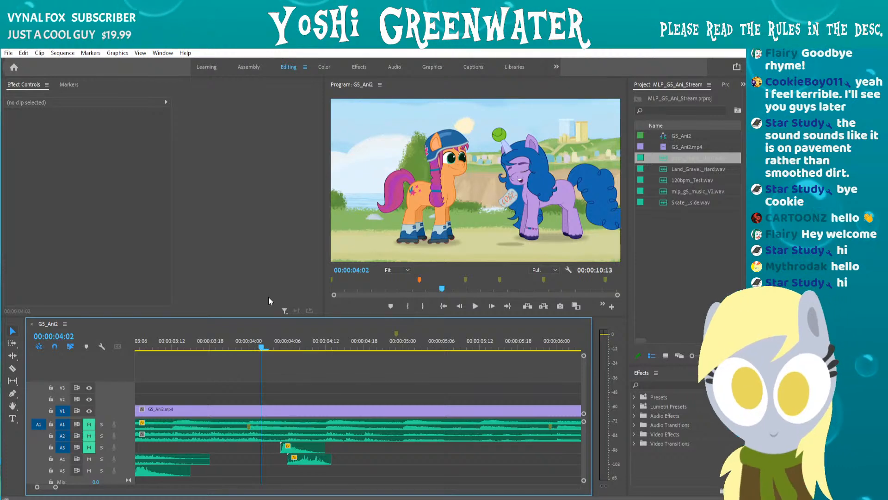
pyautogui.press('space')
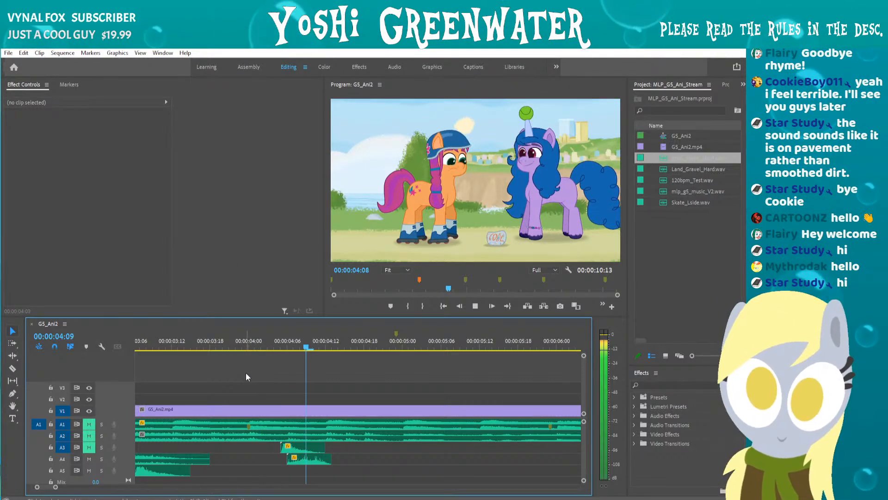
pyautogui.click(248, 348)
pyautogui.press('space')
pyautogui.click(246, 346)
pyautogui.press('space')
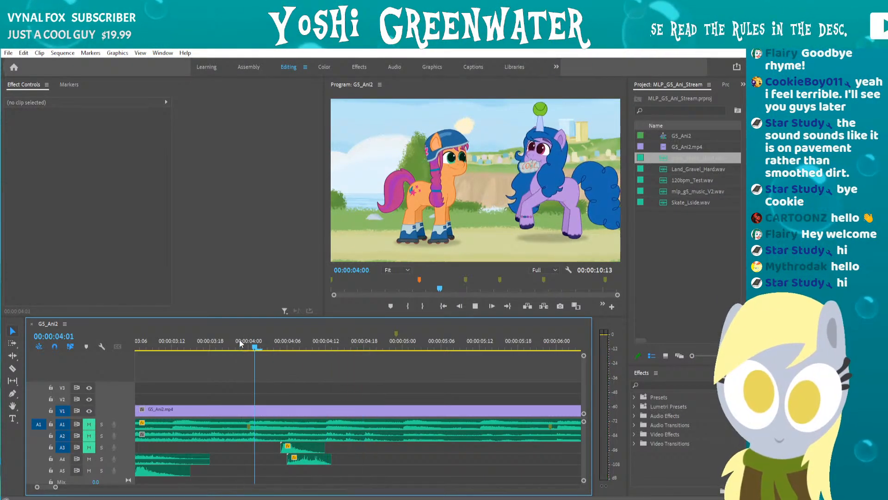
pyautogui.press('space')
# Unmute track A3 and play the landing with the gravel and grass sounds together.
pyautogui.click(89, 447)
pyautogui.click(240, 345)
pyautogui.press('space')
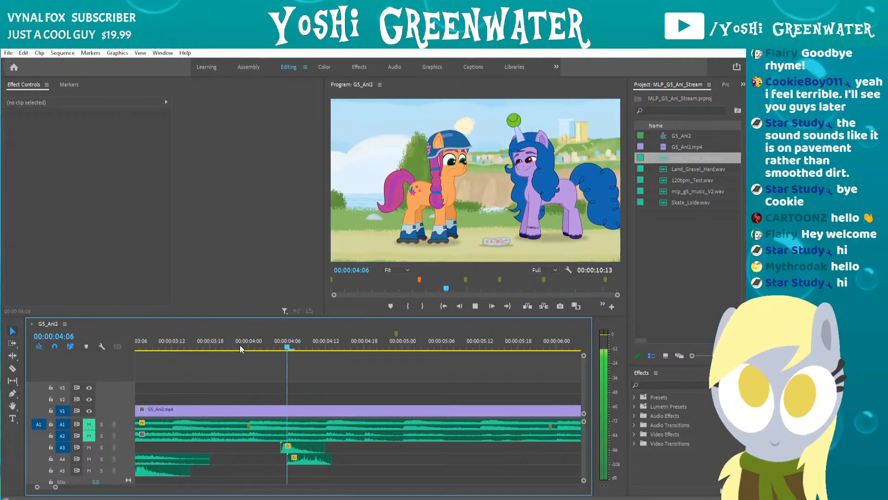
# Align the grass_shake_short.wav clip on A4 with the start of the gravel clip on A3, check the playback, and save the project.
pyautogui.moveTo(306, 458); pyautogui.dragTo(299, 459)
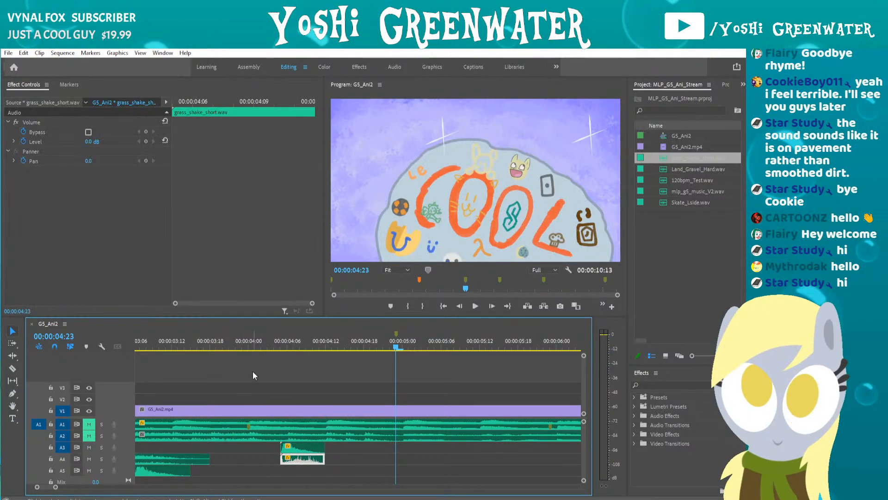
pyautogui.click(247, 348)
pyautogui.press('space')
pyautogui.click(244, 346)
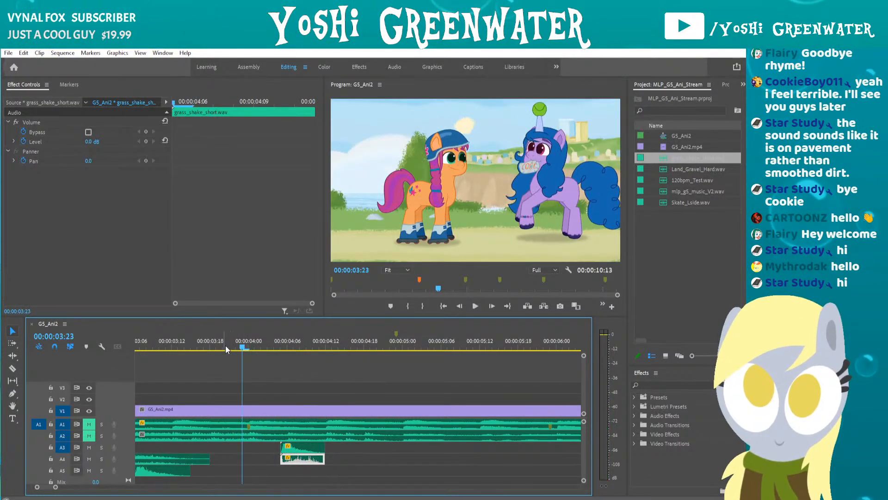
pyautogui.press('space')
pyautogui.click(250, 371)
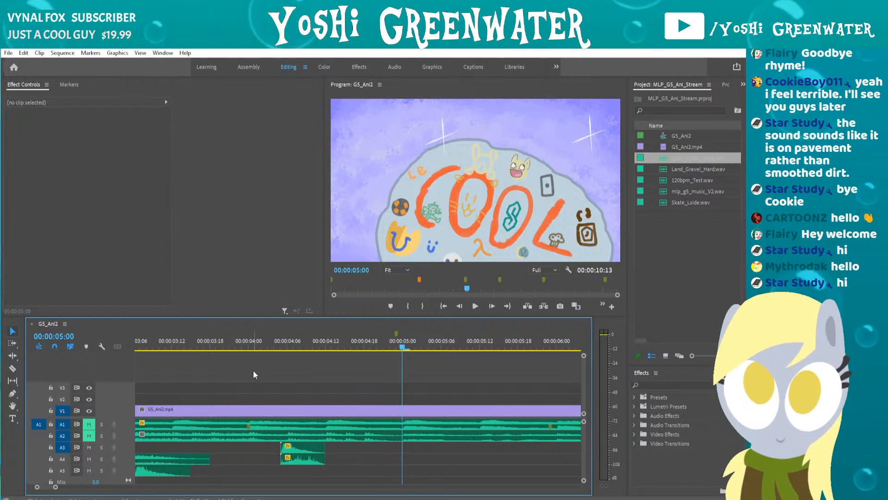
pyautogui.hotkey('ctrl', 's')
# Unmute track A2 and play the sequence from the landing through the COOL rock close-up into the next shot.
pyautogui.scroll(-2, 253, 370)
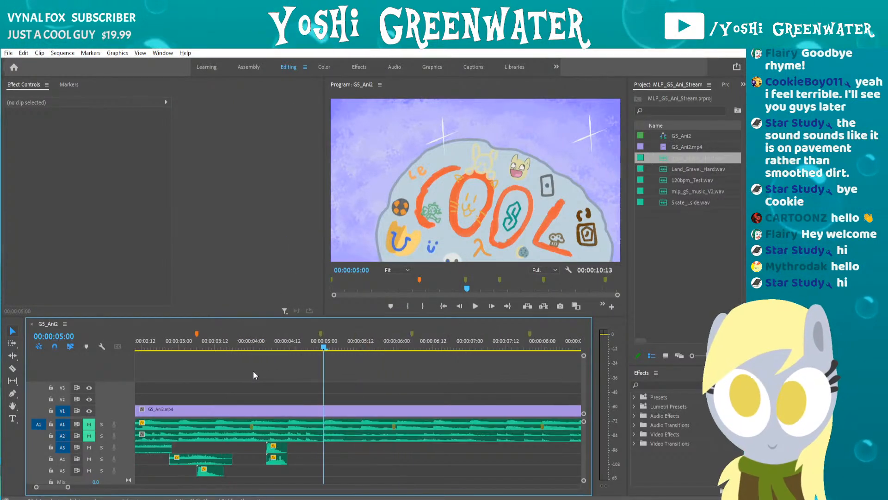
pyautogui.scroll(-2, 258, 378)
pyautogui.scroll(-1, 259, 382)
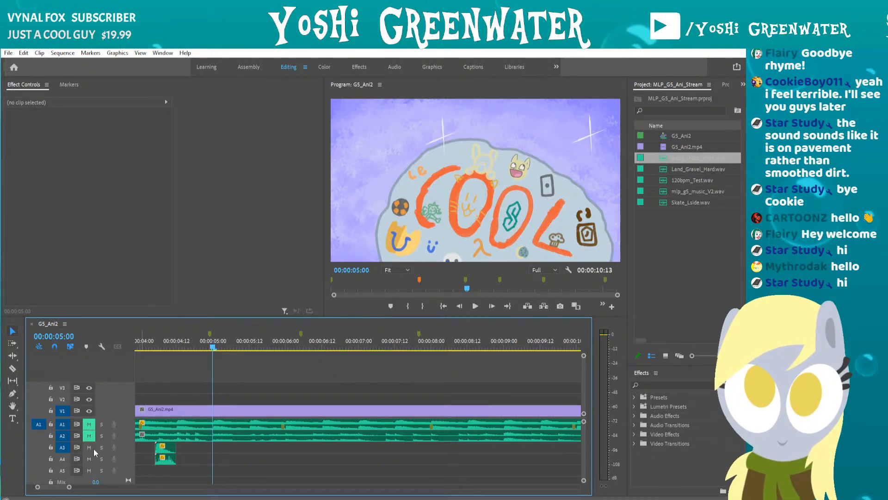
pyautogui.click(88, 435)
pyautogui.press('space')
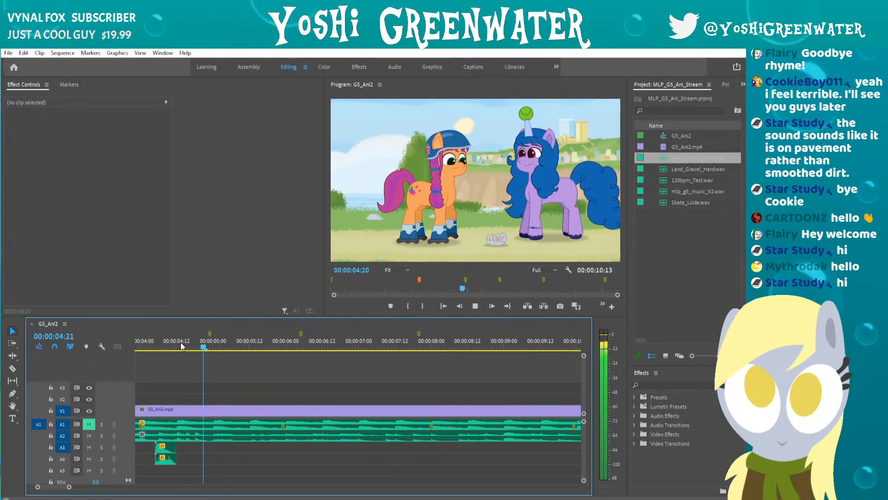
pyautogui.press('space')
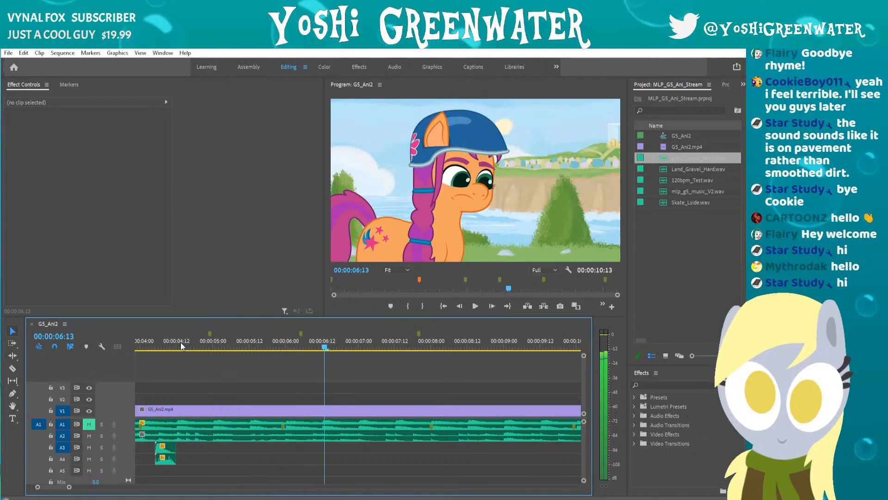
# Examine the sparkle animation in the COOL rock close-up between 00:00:04:23 and 00:00:06:00.
pyautogui.moveTo(213, 346); pyautogui.dragTo(275, 346)
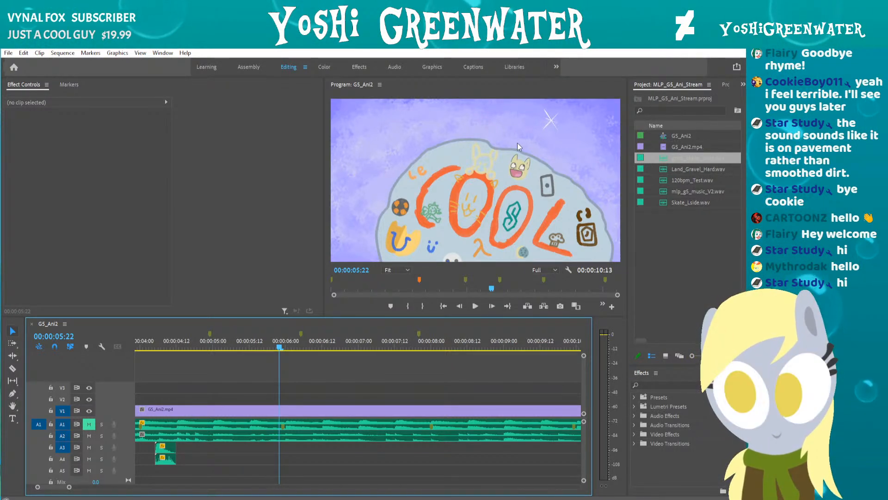
pyautogui.press('j')
pyautogui.press('Left')
pyautogui.press('Left')
pyautogui.press('Left')
pyautogui.press('Left')
pyautogui.press('Left')
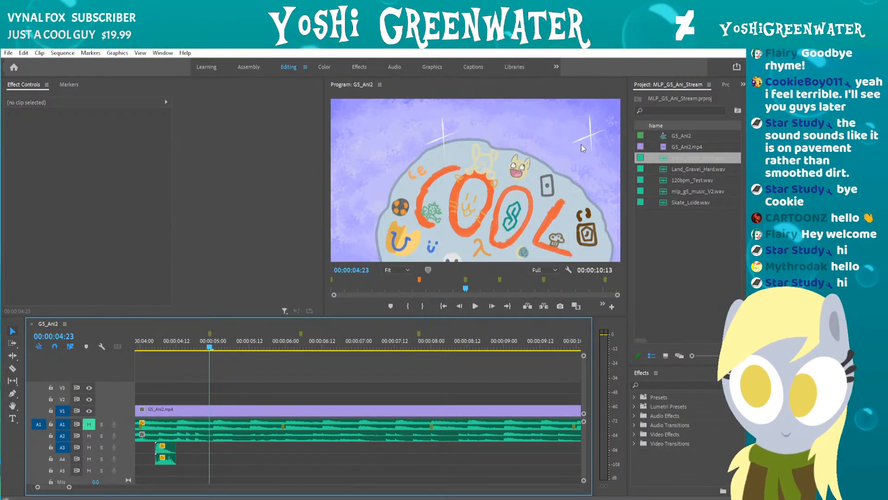
pyautogui.press('space')
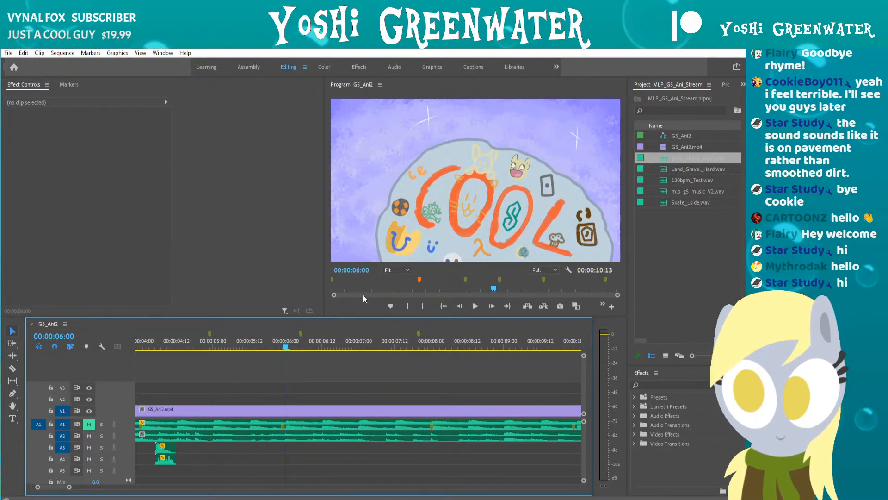
# Review the skating shot at 00:00:02:03 and the landing at 00:00:04:04 against their sound clips.
pyautogui.scroll(5, 273, 378)
pyautogui.scroll(2, 272, 377)
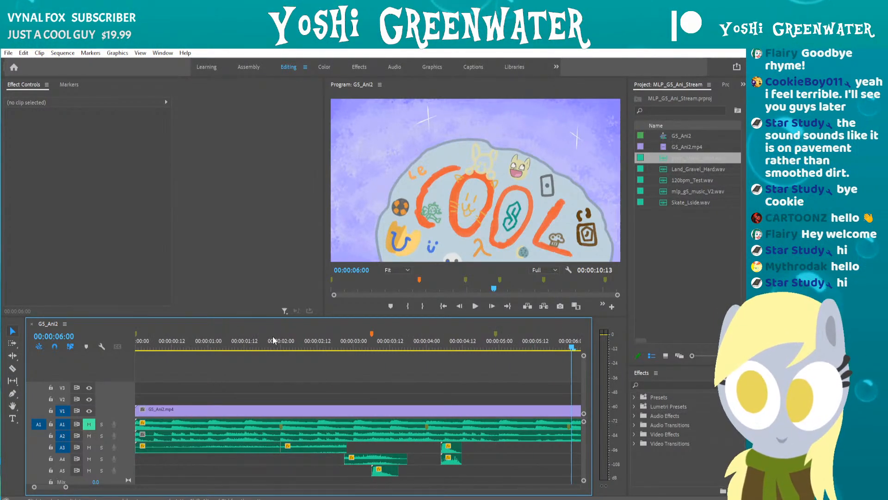
pyautogui.click(287, 345)
pyautogui.click(290, 346)
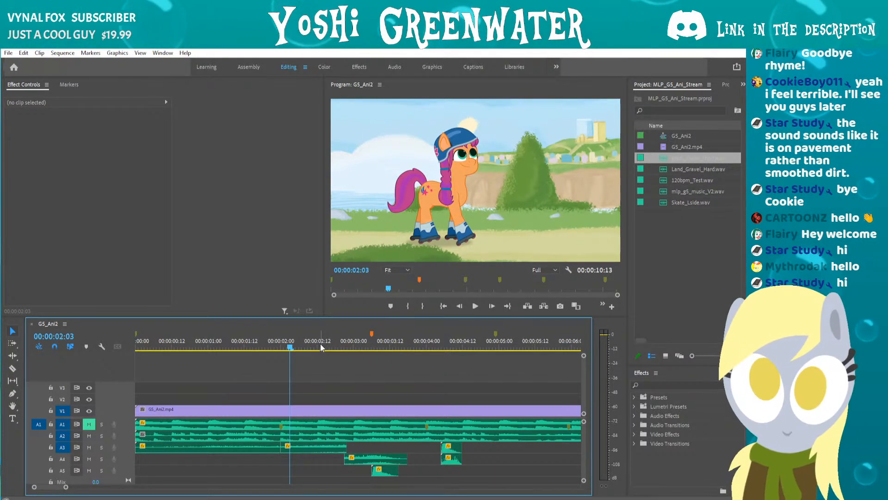
pyautogui.click(439, 343)
pyautogui.scroll(-2, 440, 343)
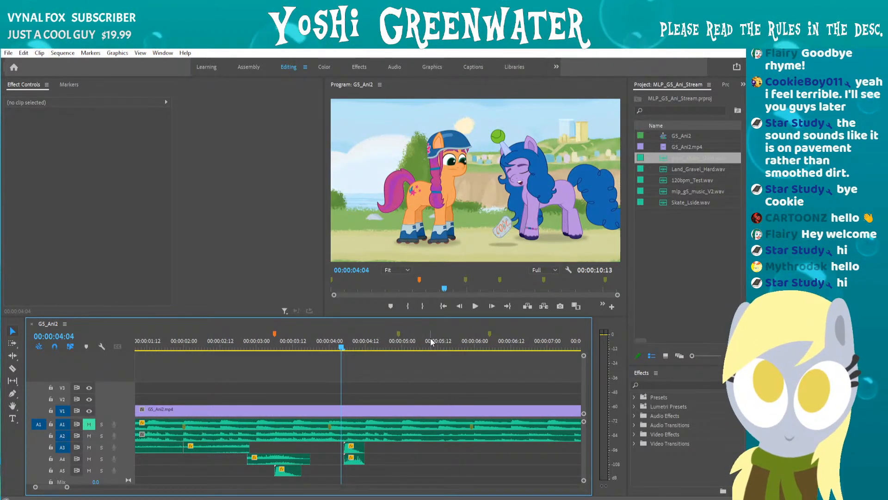
pyautogui.scroll(-1, 430, 341)
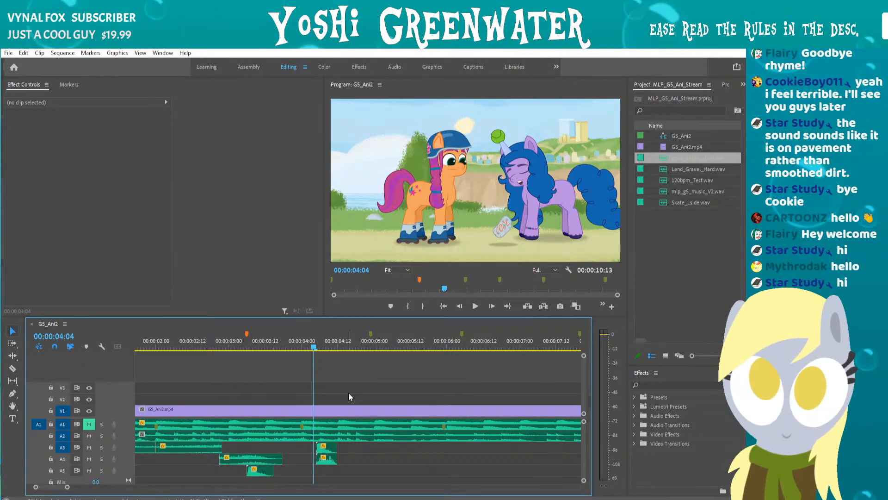
# Save the project and play the sequence from 00:00:04:04 through the COOL rock close-up to 00:00:06:09.
pyautogui.hotkey('ctrl', 's')
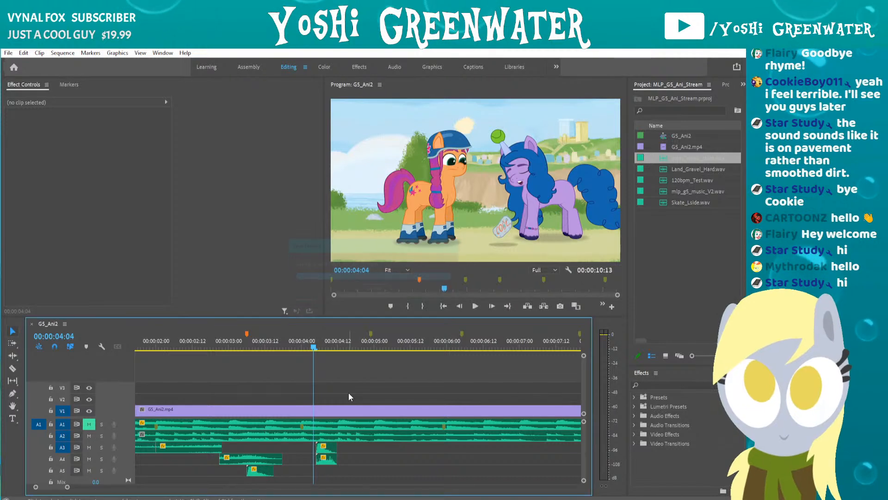
pyautogui.press('space')
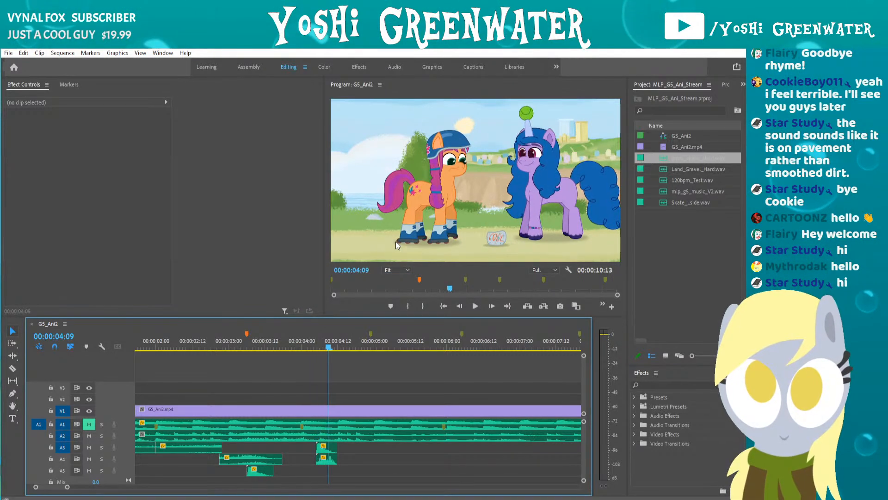
pyautogui.press('-')
pyautogui.press('-')
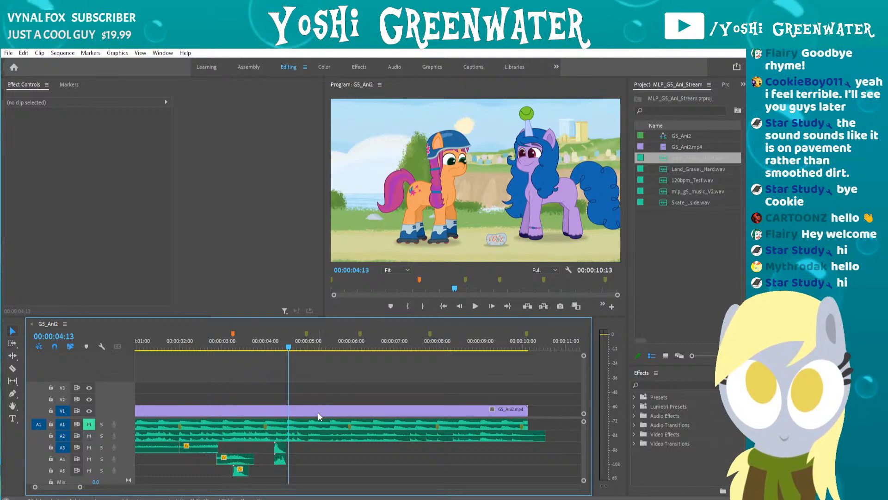
pyautogui.press('space')
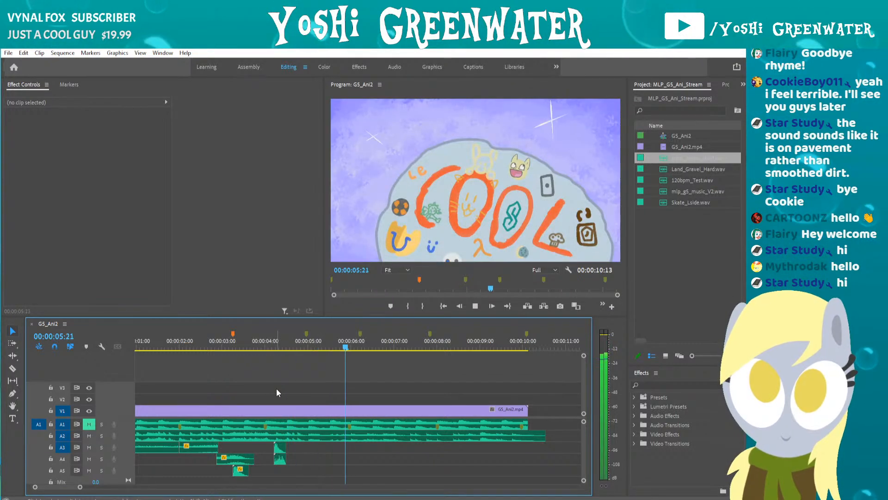
pyautogui.press('space')
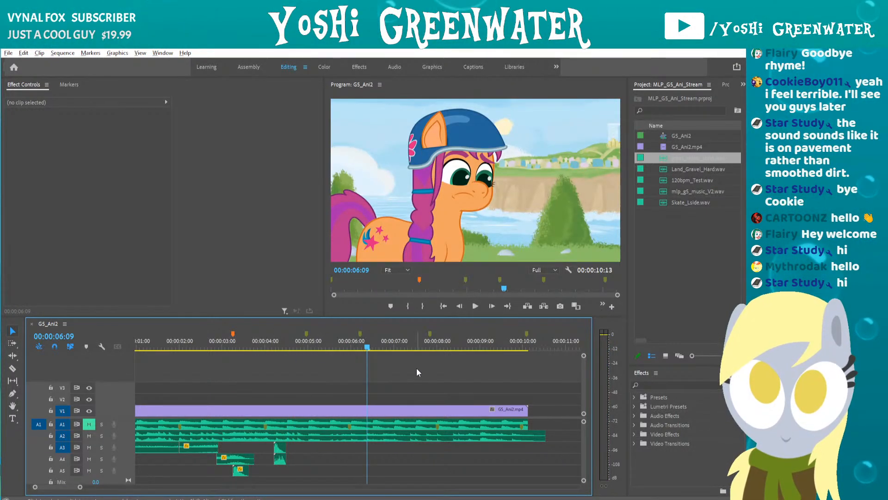
# Review the helmeted pony's shot between 00:00:06:09 and 00:00:07:22, up to the cut to the unicorn.
pyautogui.press('=')
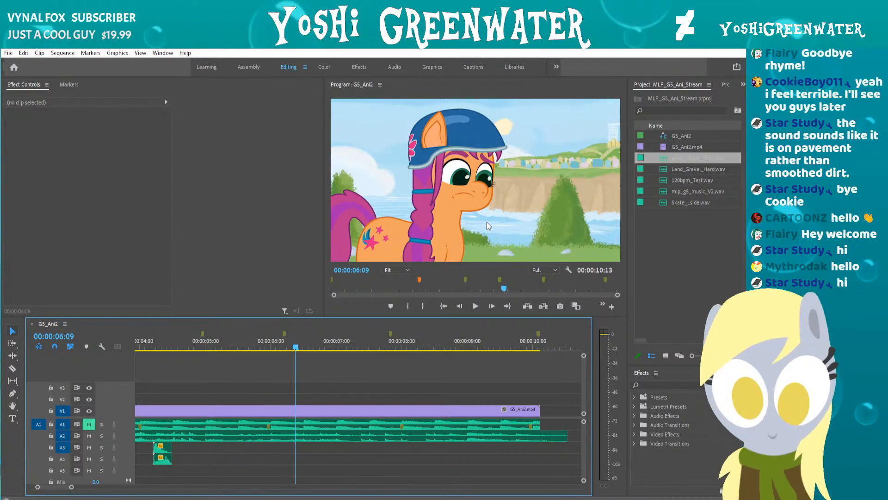
pyautogui.press('space')
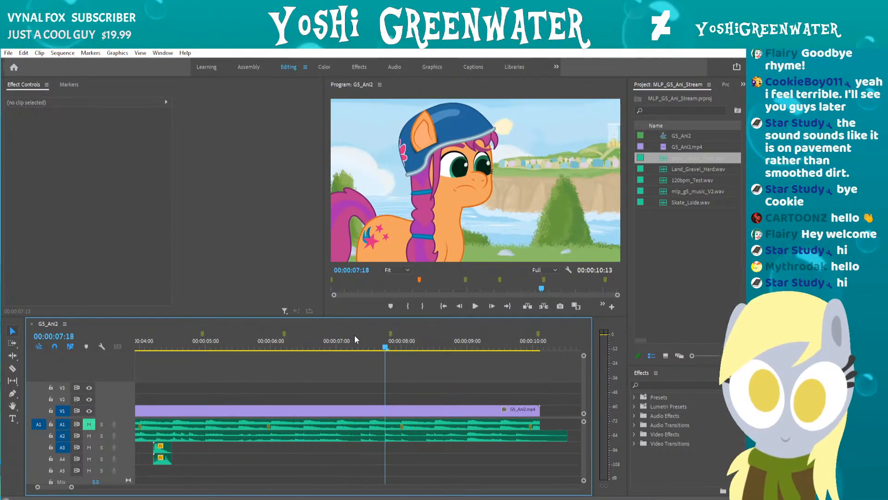
pyautogui.click(288, 342)
pyautogui.press('space')
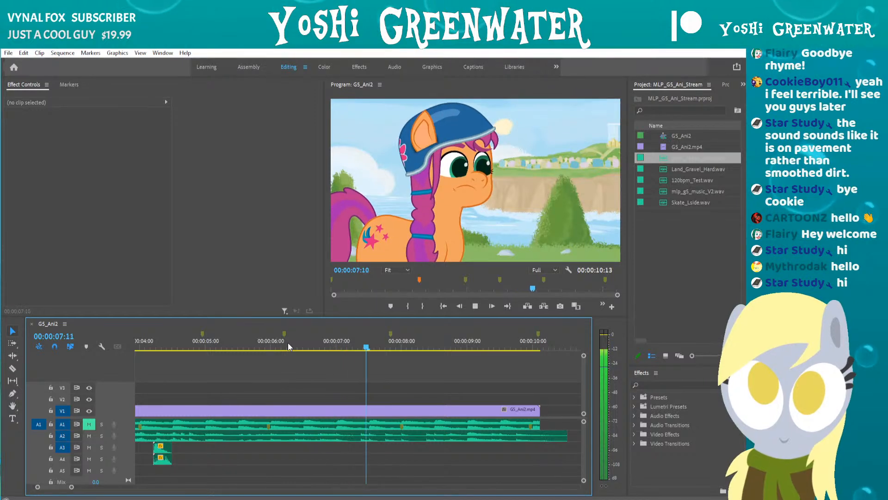
pyautogui.moveTo(288, 342); pyautogui.dragTo(369, 354)
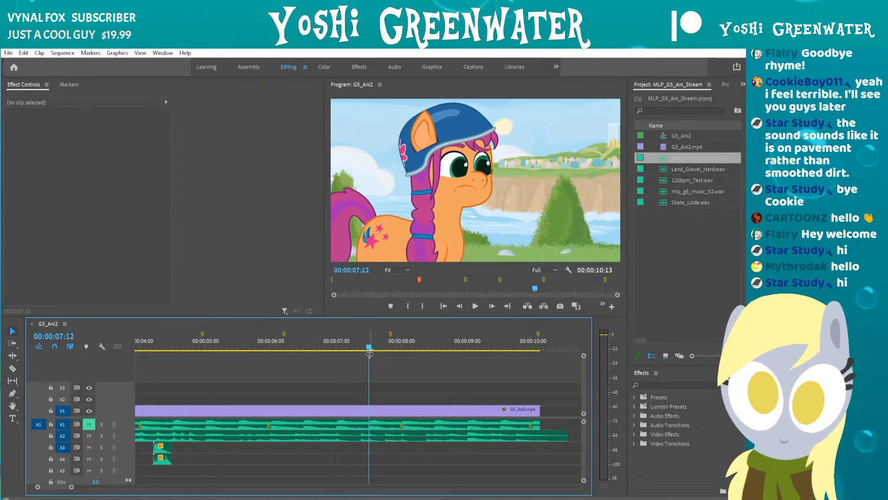
pyautogui.click(298, 343)
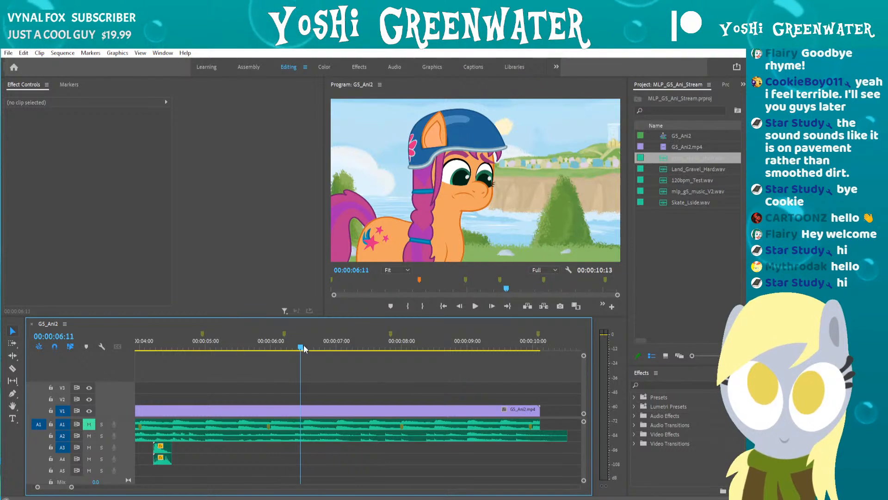
pyautogui.moveTo(303, 345); pyautogui.dragTo(398, 352)
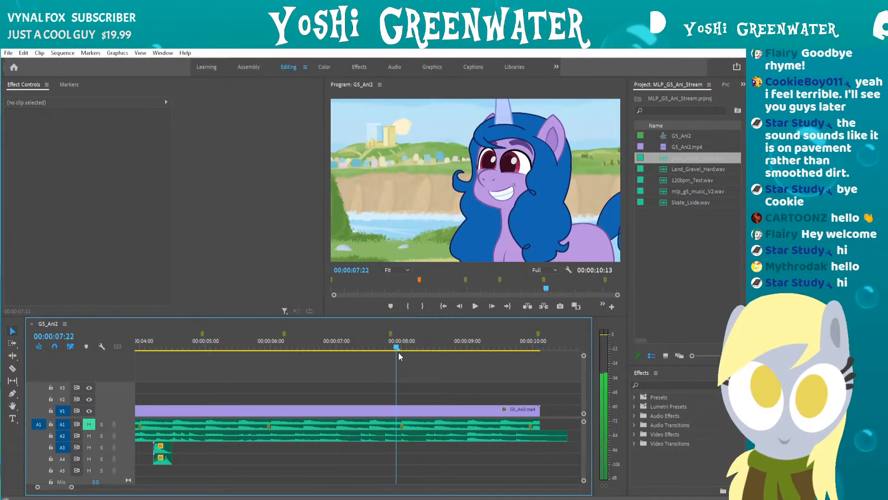
# Play the sequence from the helmeted pony's shot through the unicorn shot to 00:00:10:00.
pyautogui.click(289, 348)
pyautogui.press('space')
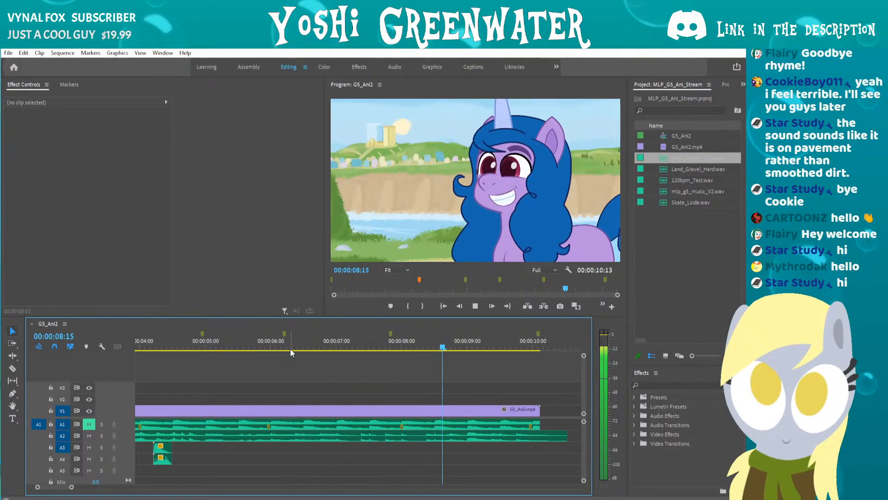
pyautogui.press('space')
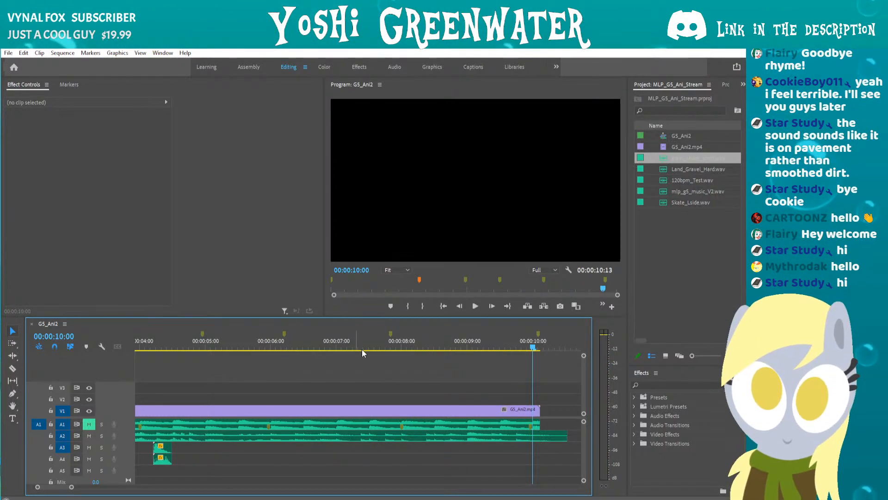
# Trim the end of the music clip on track A2 to the end of the G5_Ani2.mp4 video clip.
pyautogui.scroll(-2, 402, 365)
pyautogui.scroll(-2, 444, 402)
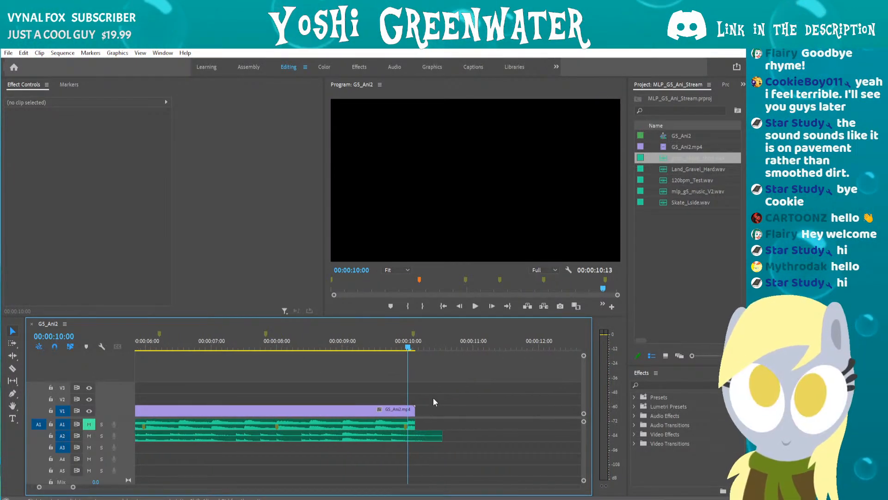
pyautogui.moveTo(415, 406); pyautogui.dragTo(415, 431)
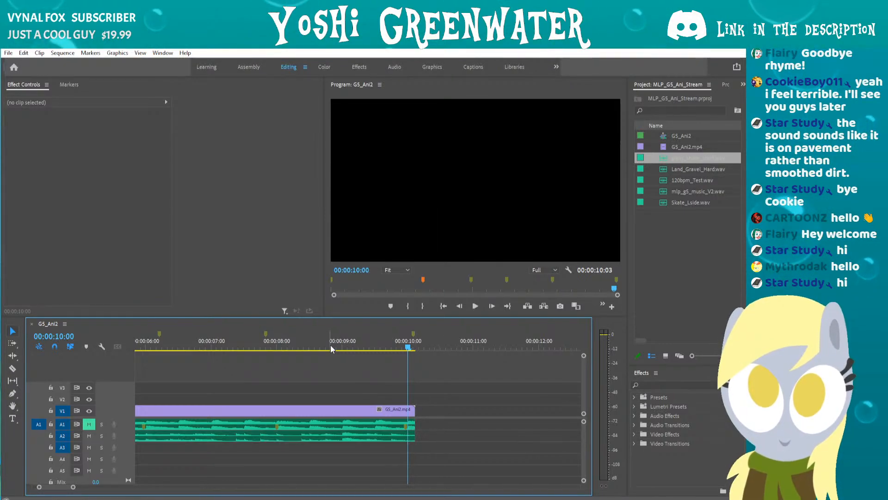
# Add a 0.0 dB volume level keyframe to the mlp_g5_music_V2.wav clip at 00:00:09:11.
pyautogui.moveTo(330, 345); pyautogui.dragTo(376, 353)
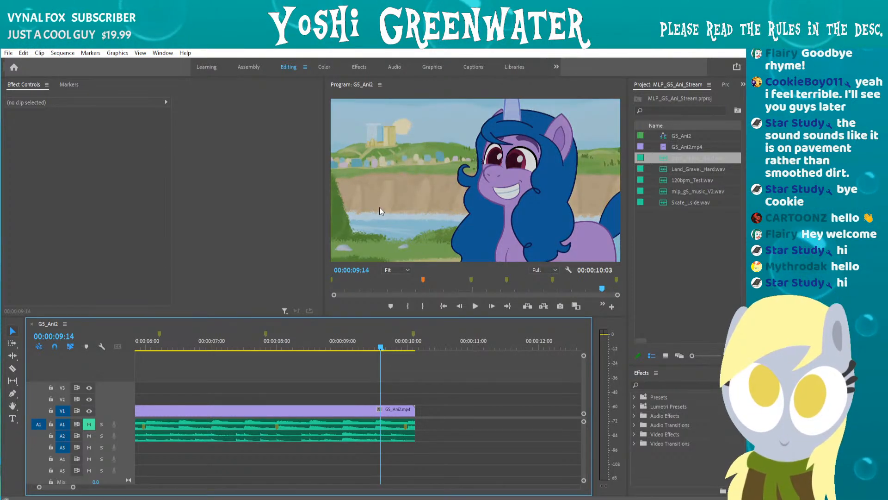
pyautogui.press('Left')
pyautogui.press('Left')
pyautogui.scroll(-1, 362, 437)
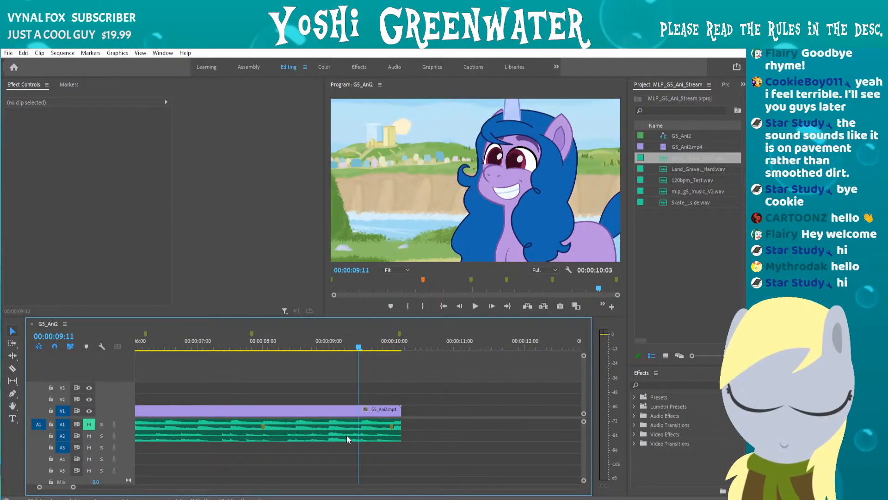
pyautogui.click(346, 435)
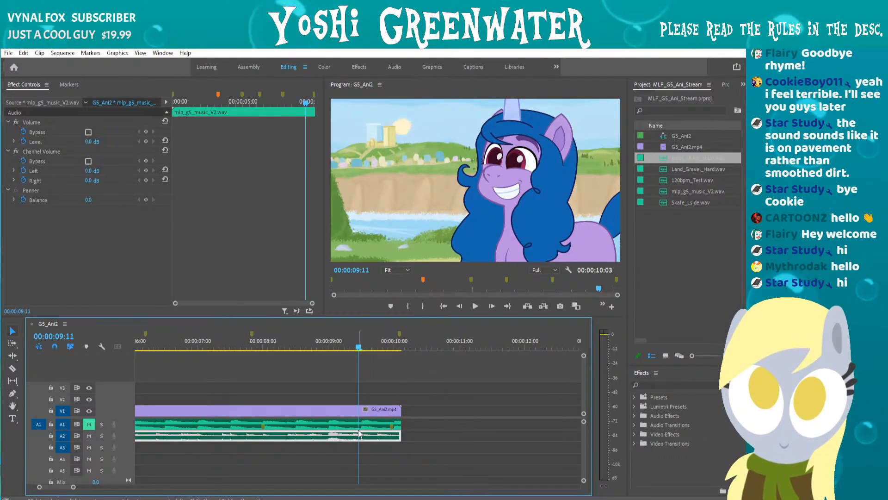
pyautogui.click(146, 141)
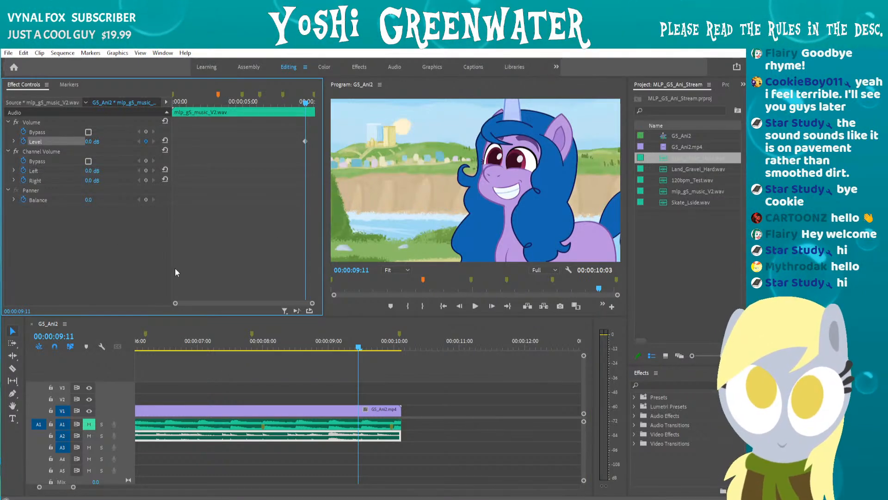
# Add a second volume level keyframe of -50.0 dB to the music clip at 00:00:09:20.
pyautogui.moveTo(175, 305); pyautogui.dragTo(266, 303)
pyautogui.press('space')
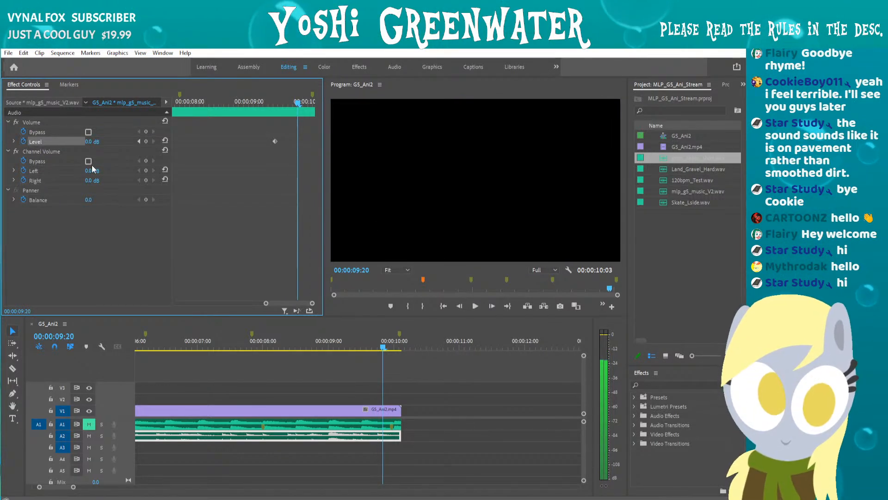
pyautogui.click(146, 141)
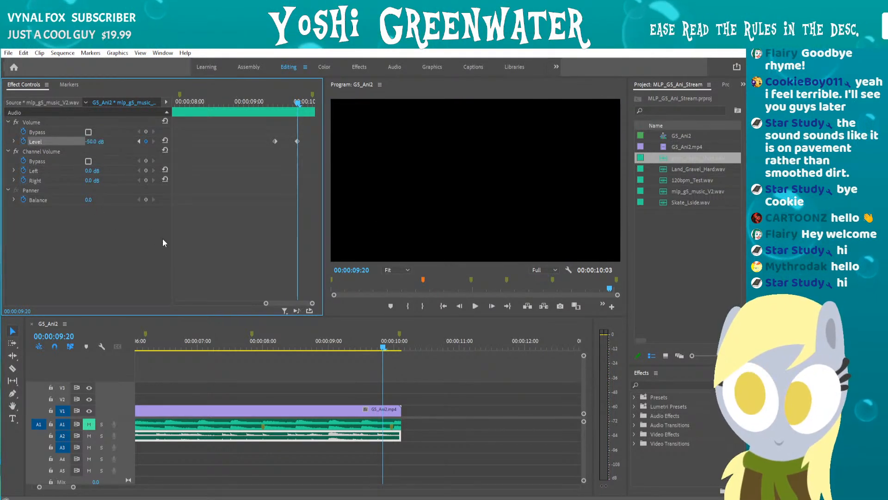
# Play the last seconds of the sequence through the music fade-out, deselect the clip and save the project.
pyautogui.click(299, 347)
pyautogui.press('space')
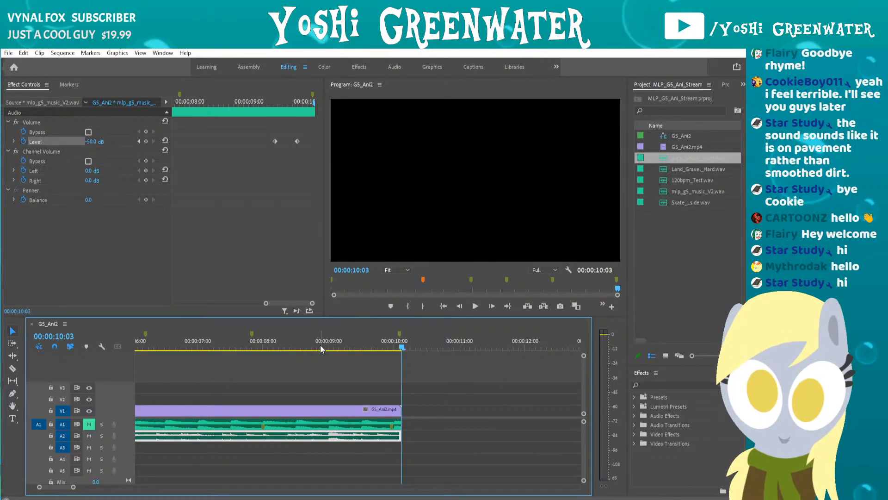
pyautogui.hotkey('ctrl', 's')
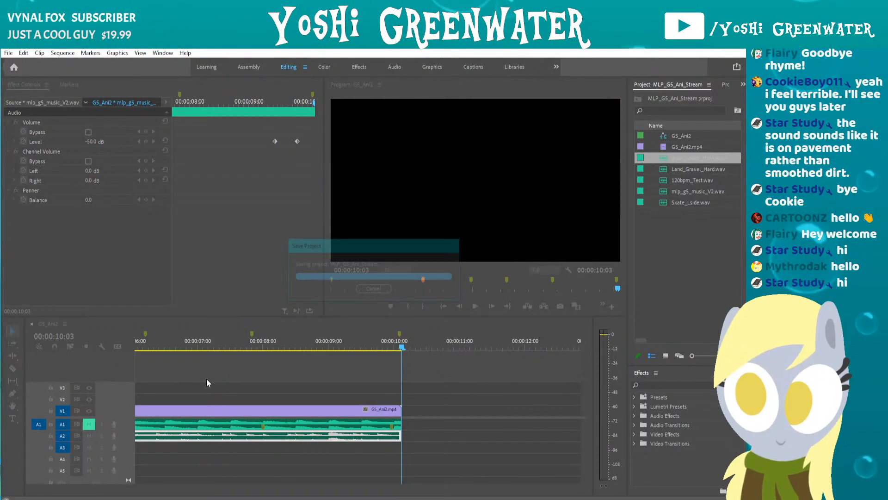
pyautogui.scroll(-4, 290, 414)
pyautogui.scroll(3, 290, 414)
pyautogui.click(271, 399)
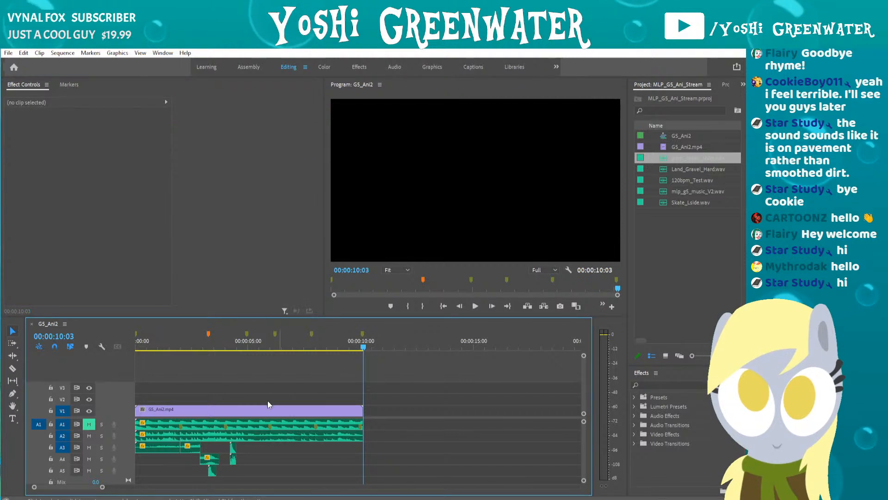
pyautogui.scroll(2, 198, 413)
pyautogui.scroll(2, 272, 392)
pyautogui.hotkey('ctrl', 's')
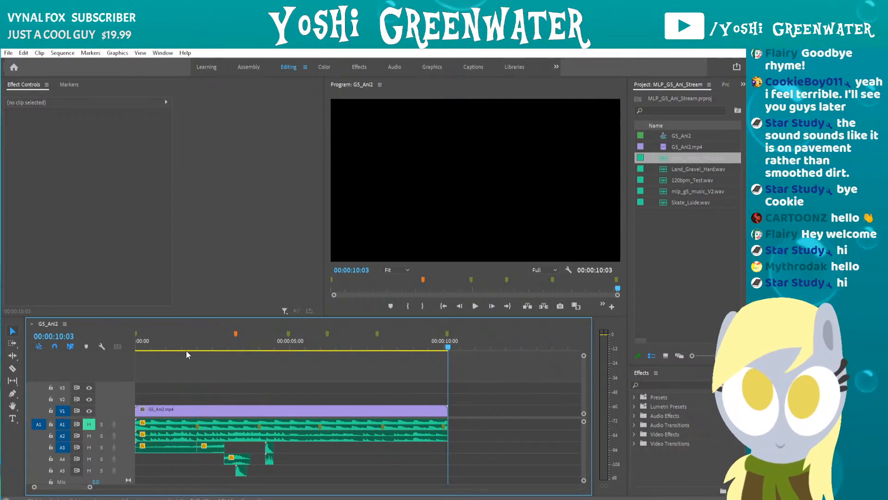
# Play the whole sequence from 00:00:00:00 in an enlarged Program monitor and save the project.
pyautogui.moveTo(149, 343); pyautogui.dragTo(129, 341)
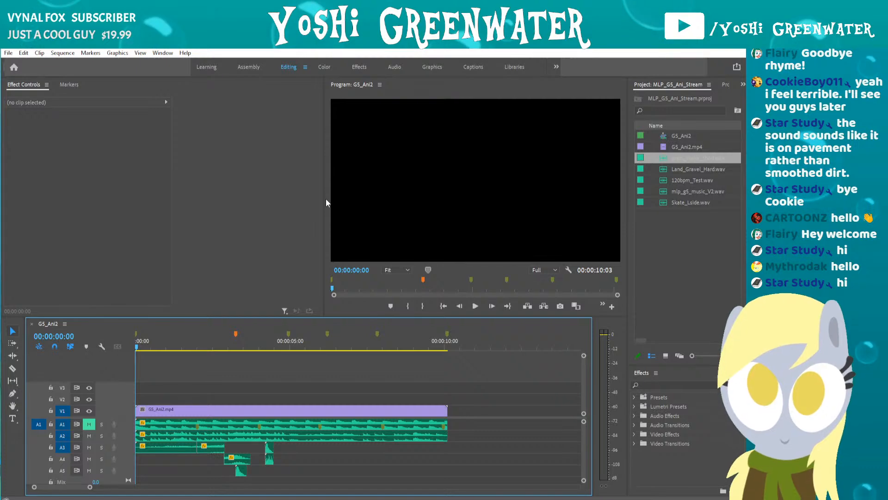
pyautogui.moveTo(325, 199); pyautogui.dragTo(199, 190)
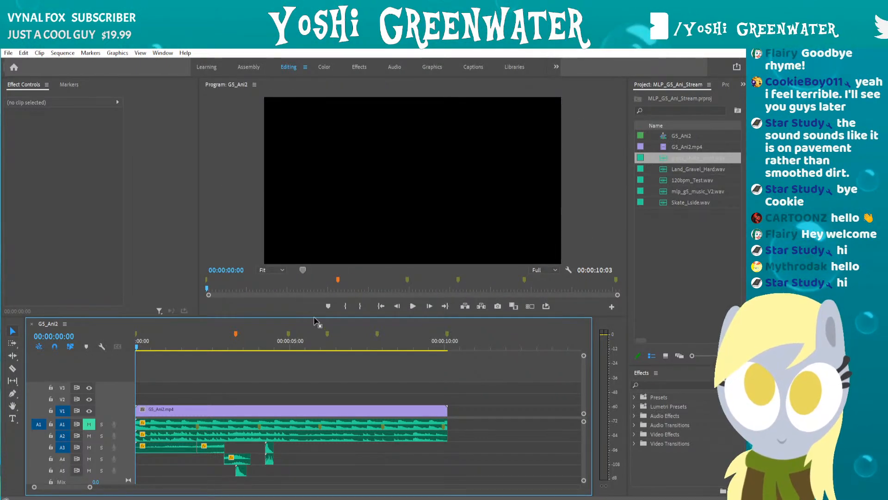
pyautogui.moveTo(315, 317); pyautogui.dragTo(314, 366)
pyautogui.press('space')
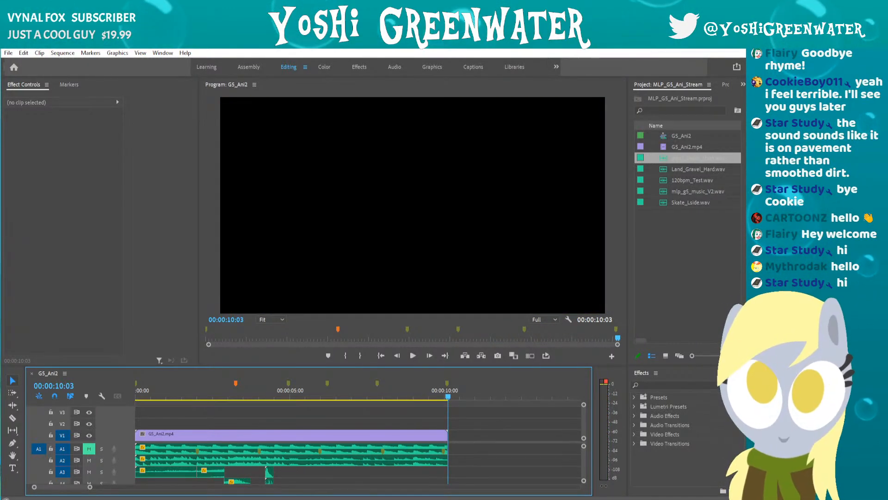
pyautogui.click(104, 332)
pyautogui.hotkey('ctrl', 's')
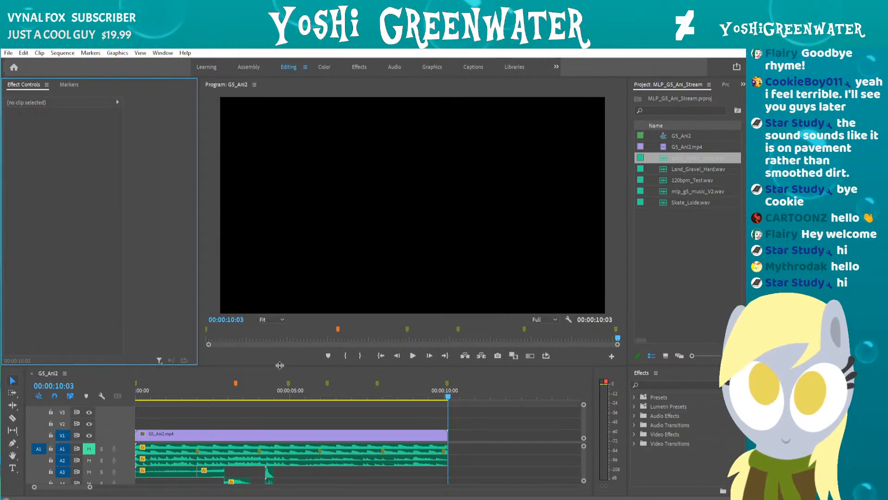
# Enlarge the Program monitor until the picture fills its width and replay the whole sequence from the start.
pyautogui.moveTo(282, 365); pyautogui.dragTo(280, 346)
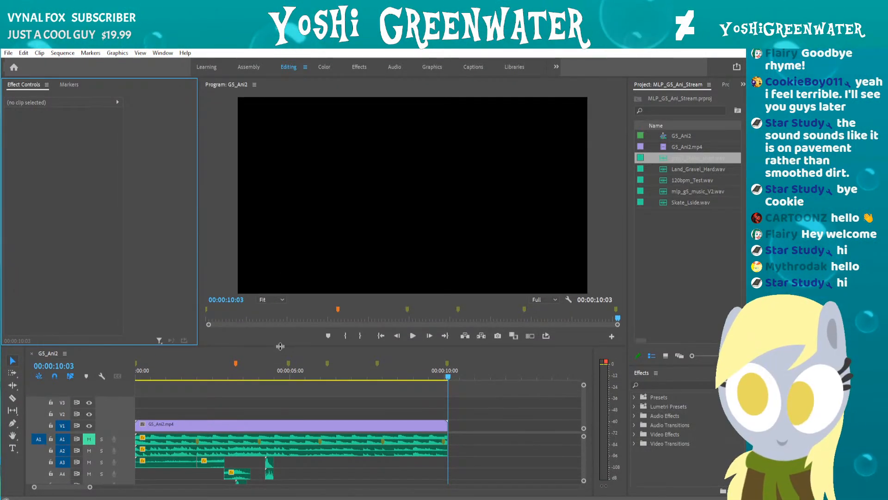
pyautogui.click(582, 410)
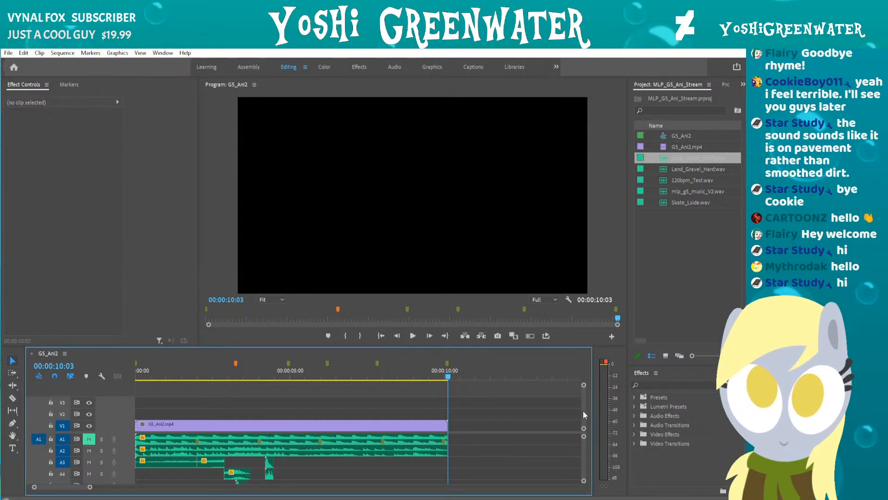
pyautogui.click(380, 335)
pyautogui.moveTo(397, 346); pyautogui.dragTo(398, 403)
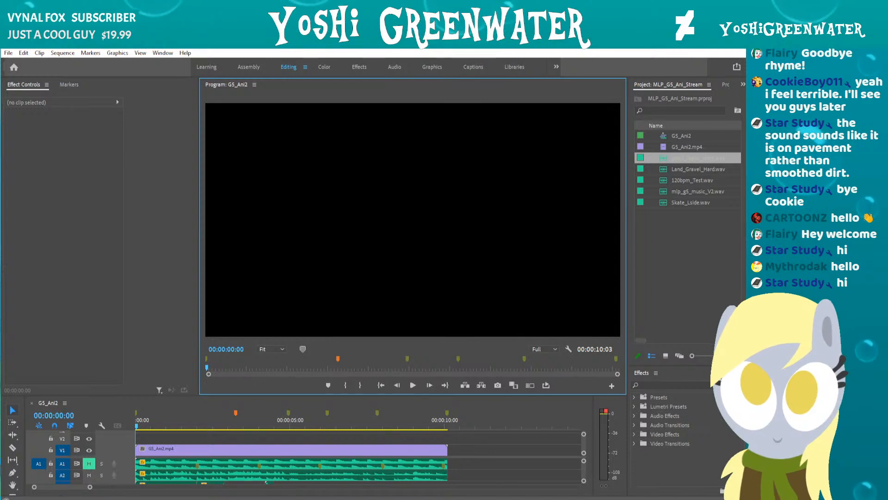
pyautogui.press('space')
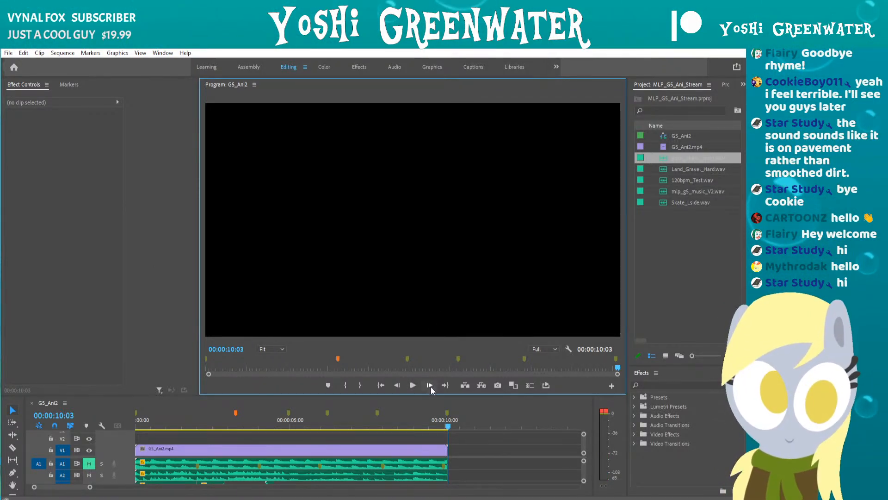
# Shrink the Program monitor to show all audio tracks again, save the project and go to 00:00:07:07.
pyautogui.moveTo(430, 394); pyautogui.dragTo(430, 313)
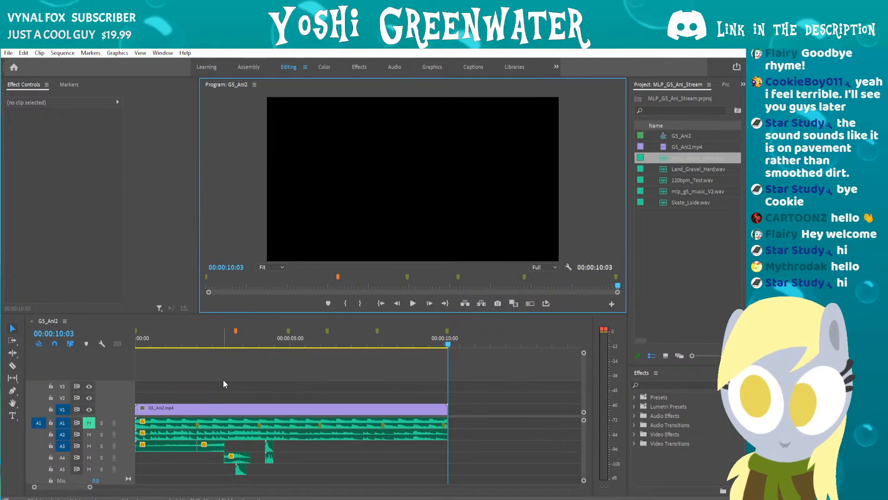
pyautogui.hotkey('ctrl', 's')
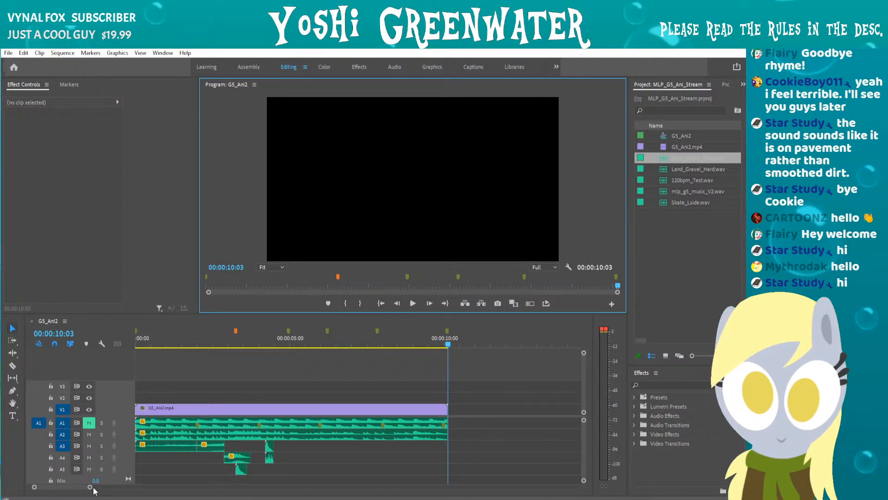
pyautogui.moveTo(90, 487); pyautogui.dragTo(83, 486)
pyautogui.moveTo(73, 489)
pyautogui.mouseDown()
pyautogui.moveTo(64, 492)
pyautogui.moveTo(83, 488)
pyautogui.moveTo(69, 489)
pyautogui.mouseUp()
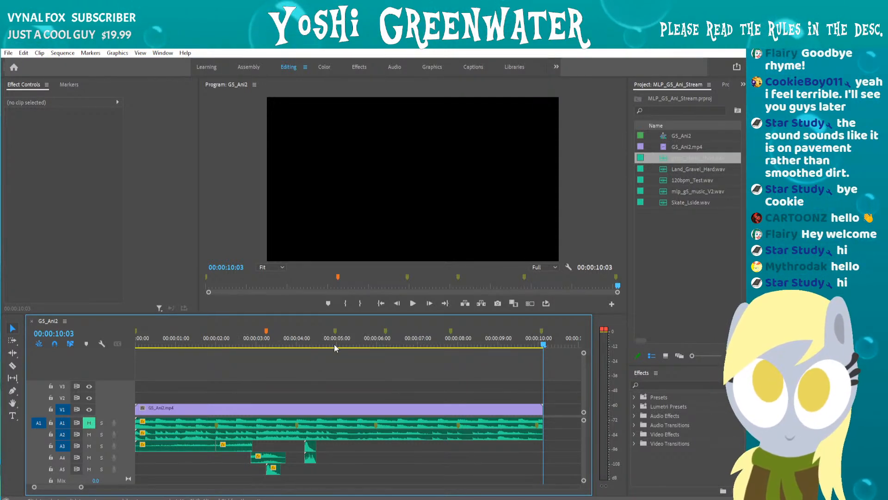
pyautogui.click(429, 343)
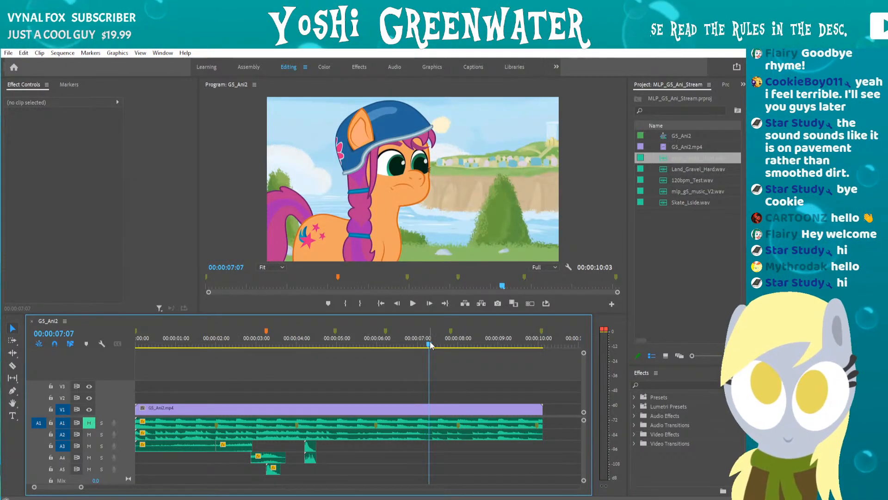
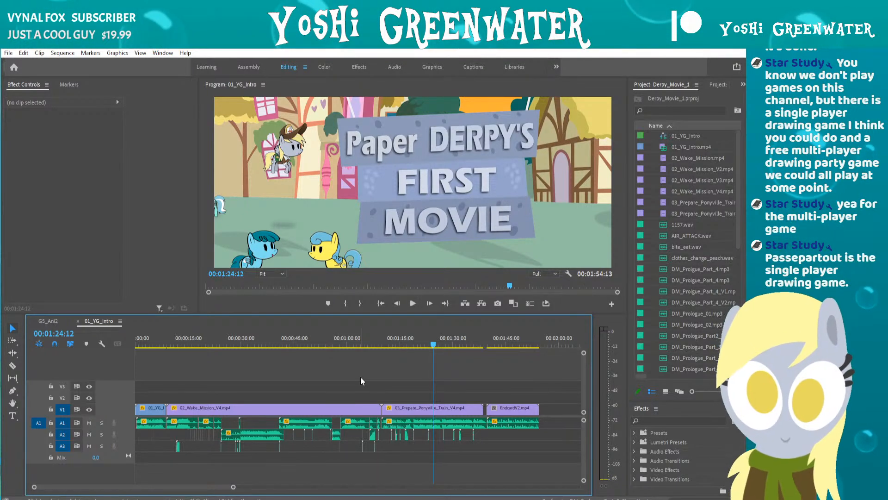
# Review the opening of the 01_YG_Intro sequence from its start to 00:00:05:04 against its sound clips.
pyautogui.click(138, 344)
pyautogui.scroll(4, 148, 368)
pyautogui.scroll(1, 148, 368)
pyautogui.scroll(2, 157, 367)
pyautogui.scroll(2, 156, 365)
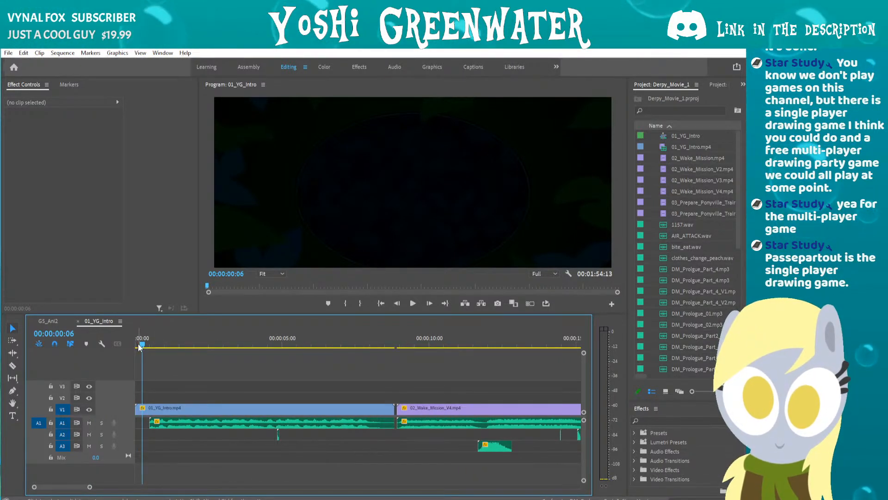
pyautogui.click(150, 346)
pyautogui.moveTo(150, 347); pyautogui.dragTo(287, 348)
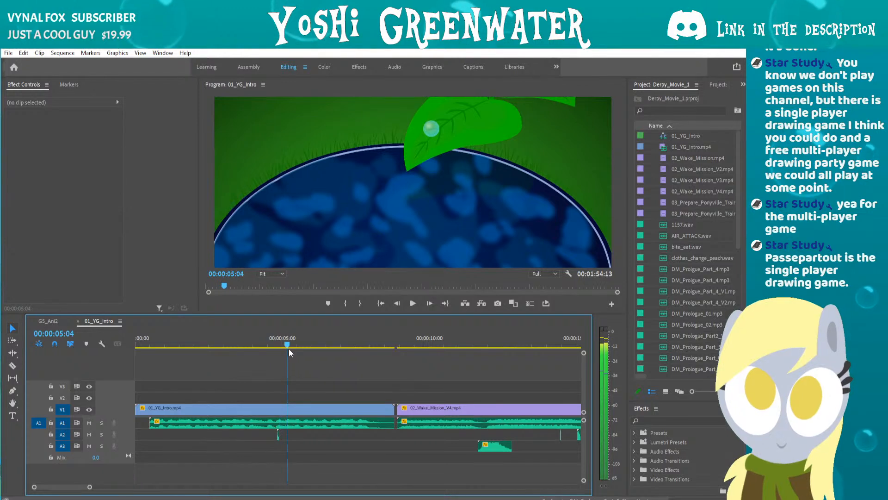
# Go to the short sound clip on A2 at 00:00:04:20 and set the Program monitor's playback resolution to 1/4.
pyautogui.scroll(6, 283, 418)
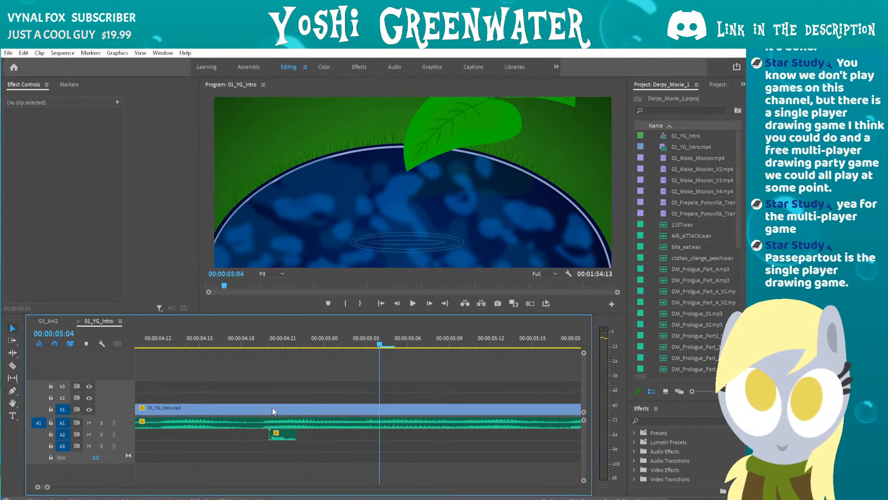
pyautogui.click(272, 345)
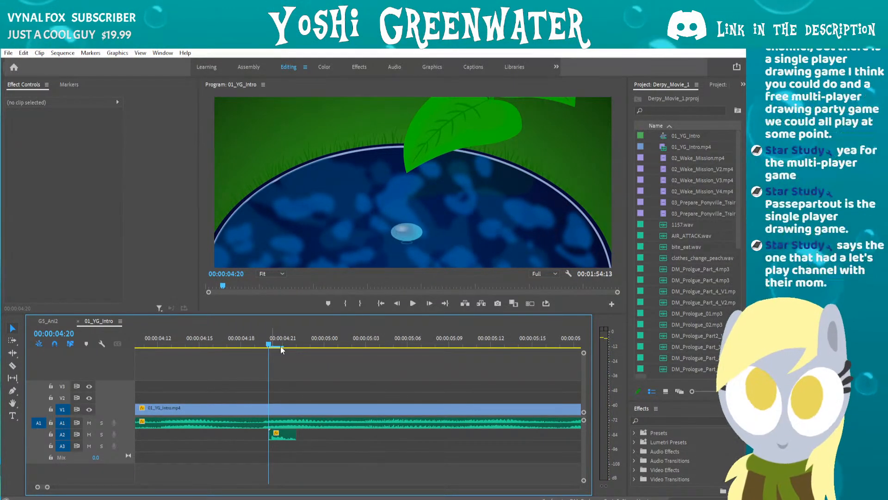
pyautogui.click(553, 275)
pyautogui.click(540, 297)
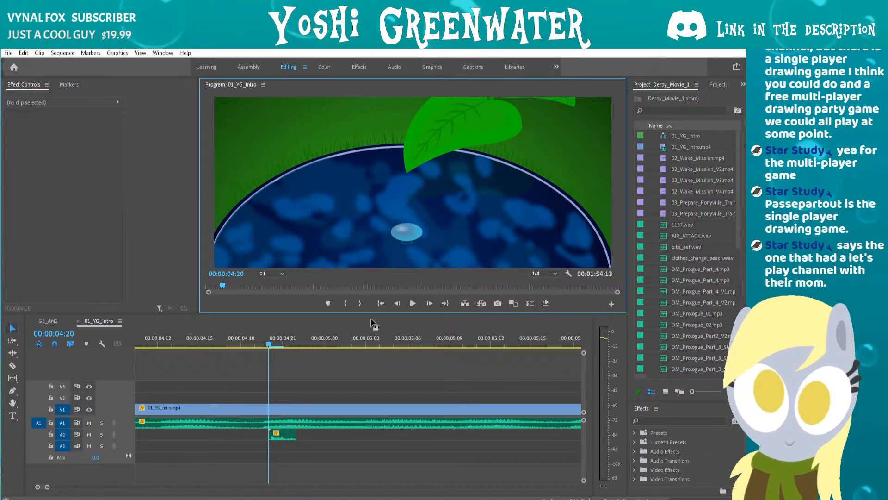
# Check the water drop's impact frame by frame against its sound, inspect the YG_Intro2.wav audio settings and scrub on to 00:00:05:09.
pyautogui.press('Right')
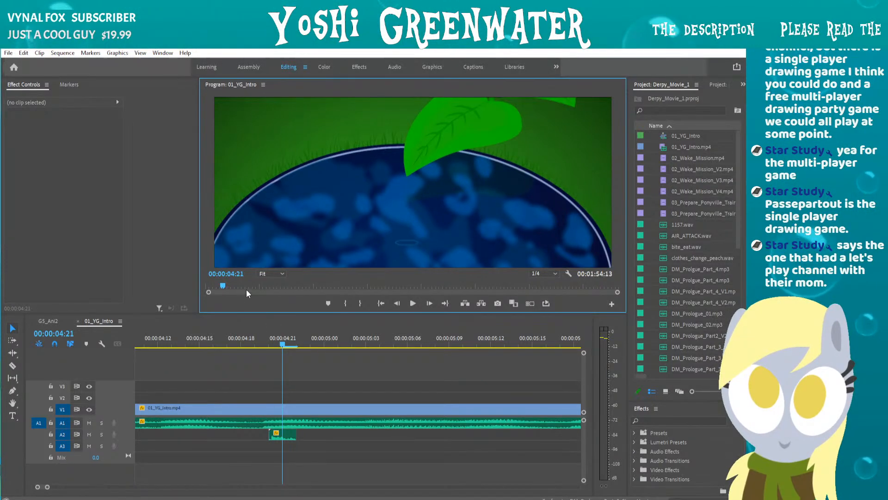
pyautogui.moveTo(243, 344); pyautogui.dragTo(293, 344)
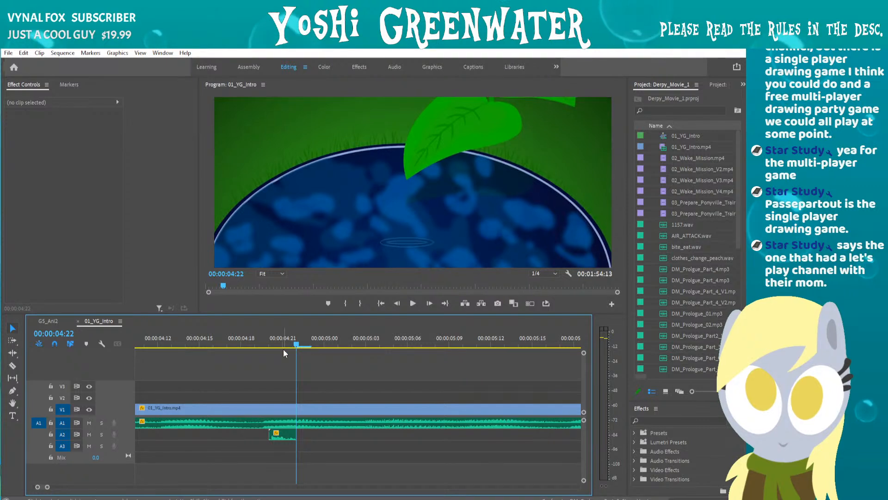
pyautogui.click(252, 425)
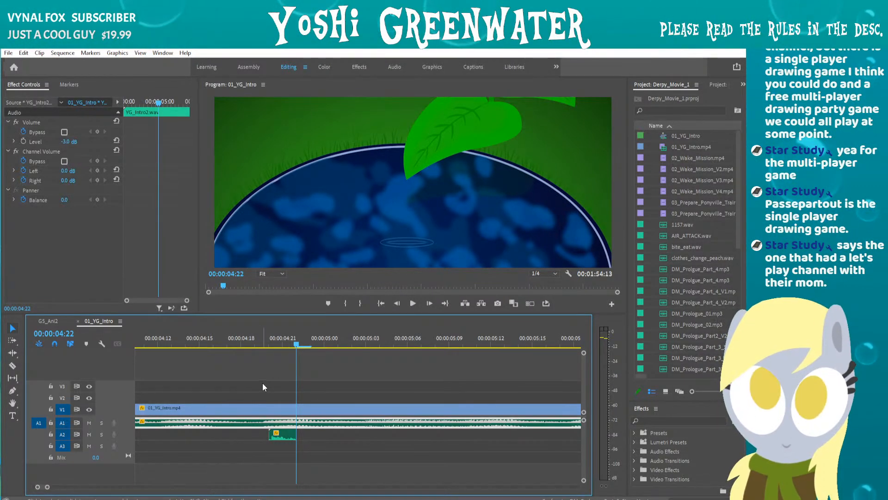
pyautogui.scroll(-2, 262, 382)
pyautogui.moveTo(247, 340); pyautogui.dragTo(373, 358)
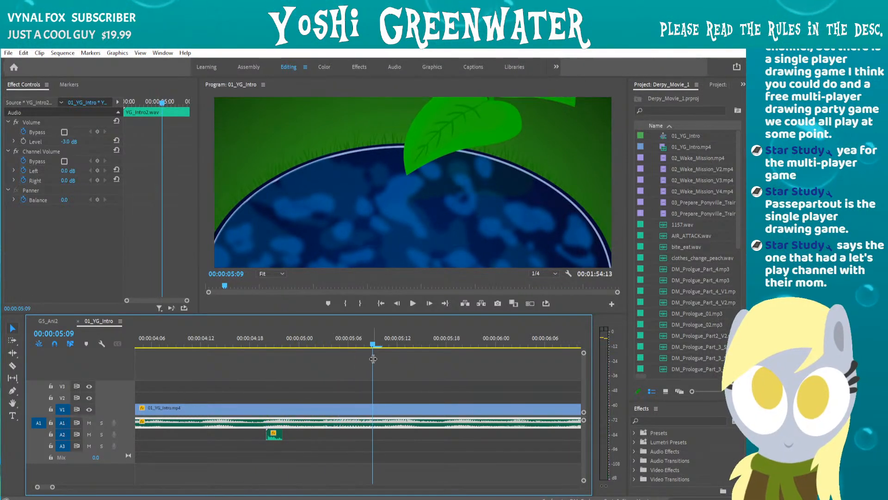
# Go to the opening of the 02_Wake_Mission_V4.mp4 clip at 00:00:09:10 and save the project.
pyautogui.scroll(-3, 334, 383)
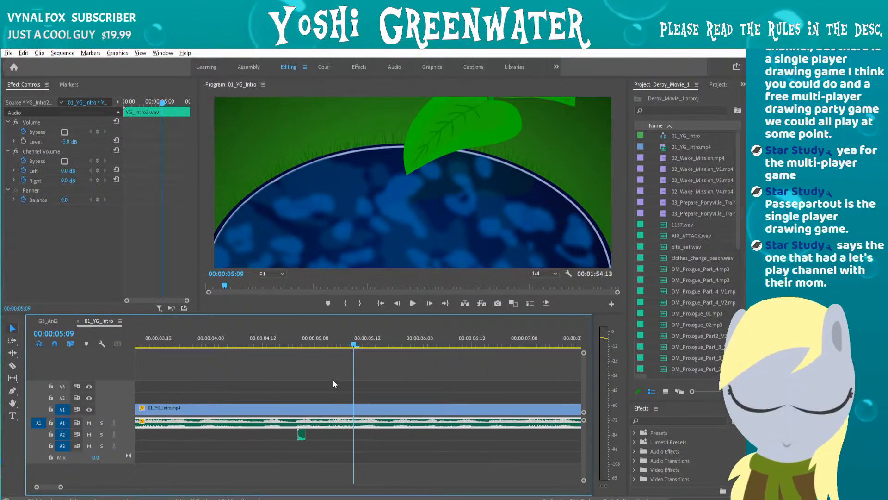
pyautogui.scroll(-3, 334, 384)
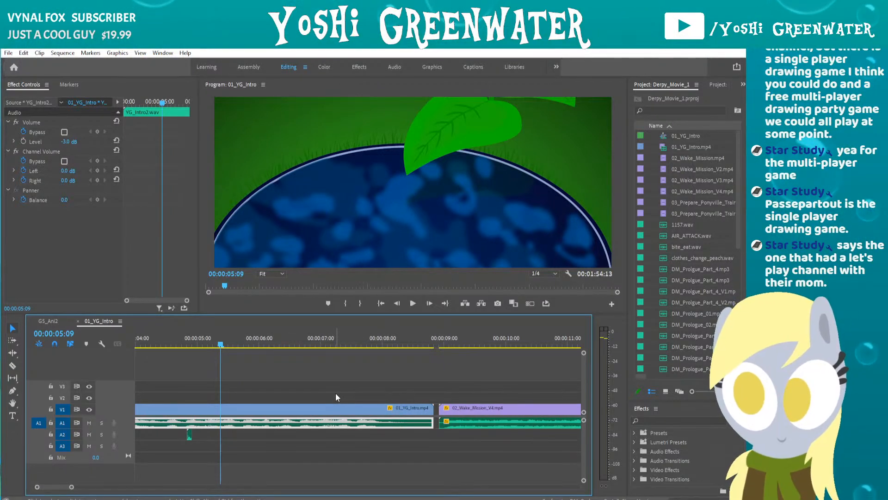
pyautogui.scroll(-6, 334, 390)
pyautogui.scroll(-1, 334, 389)
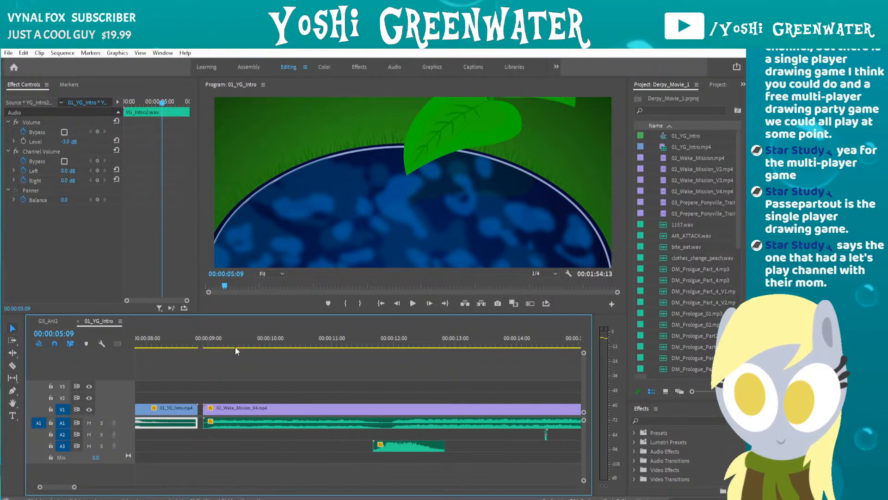
pyautogui.click(210, 346)
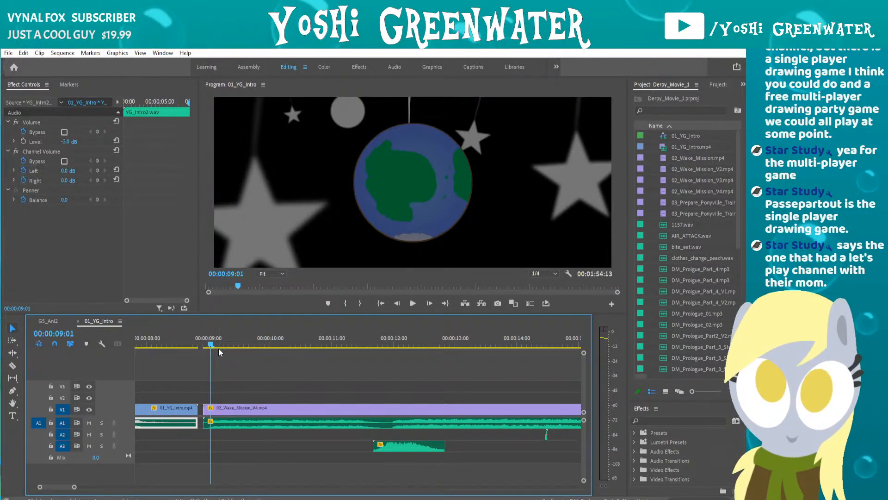
pyautogui.click(234, 347)
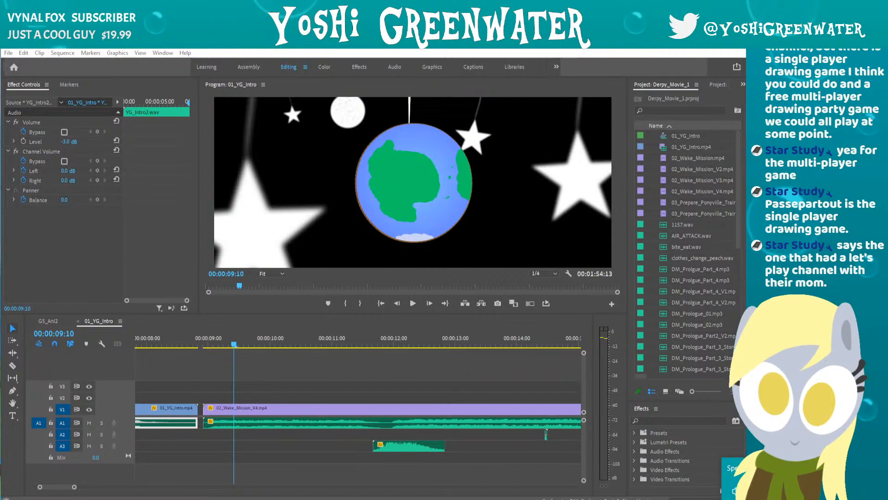
pyautogui.click(600, 72)
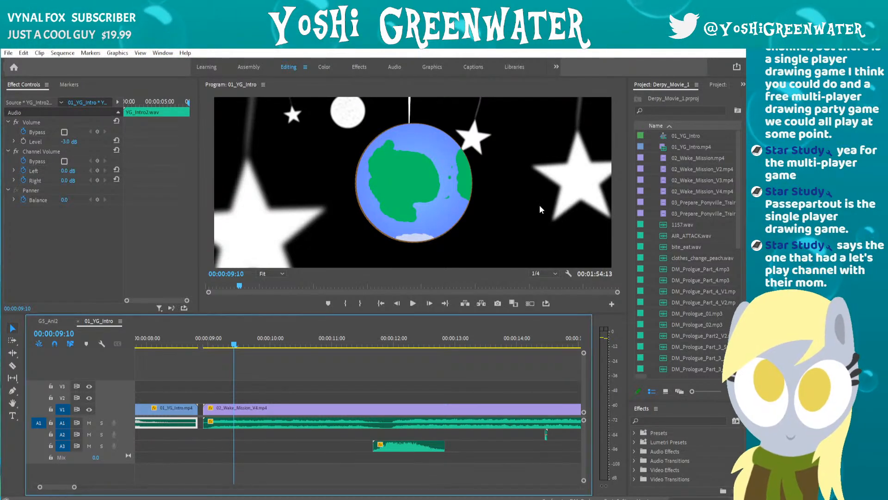
pyautogui.hotkey('ctrl', 's')
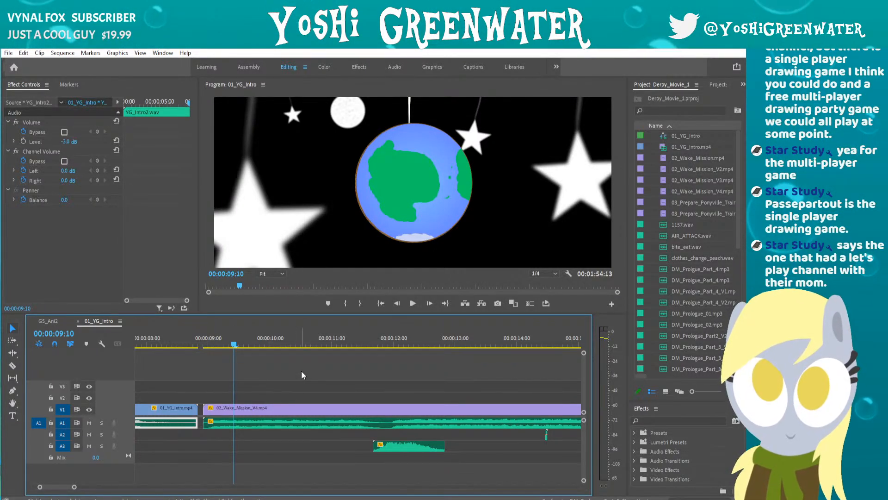
# Scrub through the globe scene to 00:00:13:20 and save the project again.
pyautogui.moveTo(324, 344); pyautogui.dragTo(509, 350)
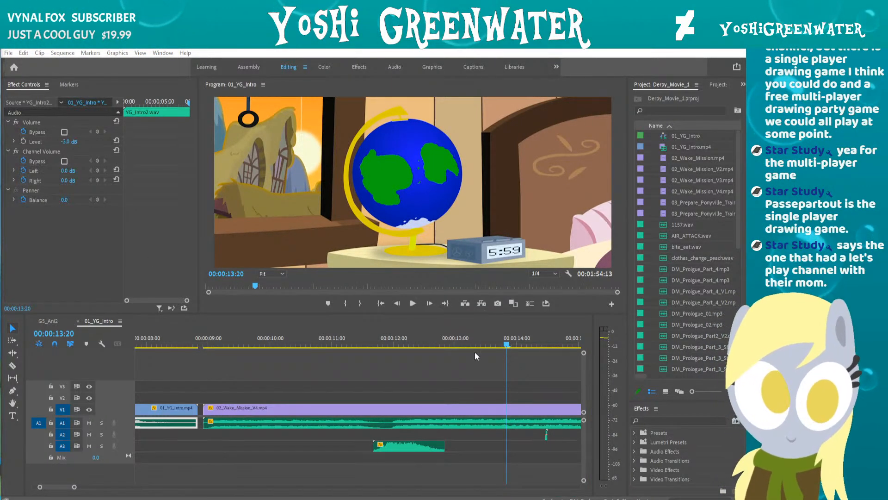
pyautogui.scroll(-2, 456, 367)
pyautogui.scroll(-3, 425, 380)
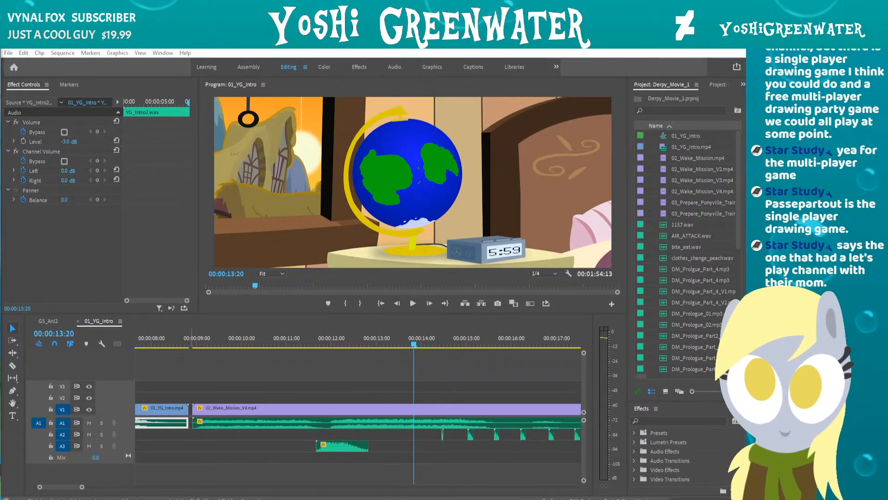
pyautogui.click(378, 68)
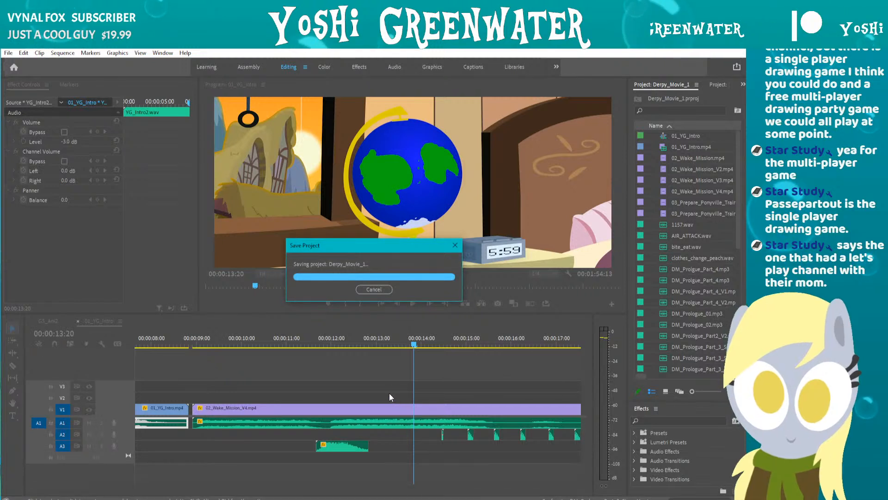
# Scrub the bedside clock scene from 00:00:13:20 to 00:00:17:17 and show the audio settings of its DM_Prologue_V2.mp3 music clip.
pyautogui.hscroll(2, 390, 393)
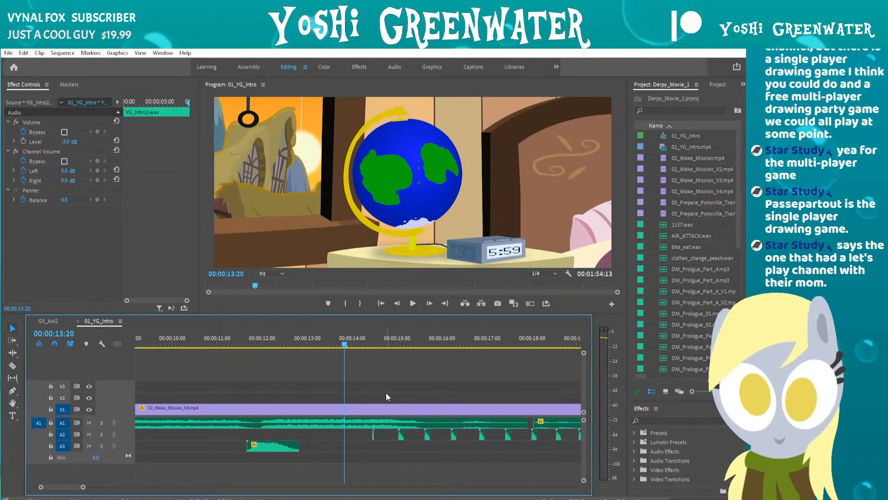
pyautogui.hscroll(1, 342, 370)
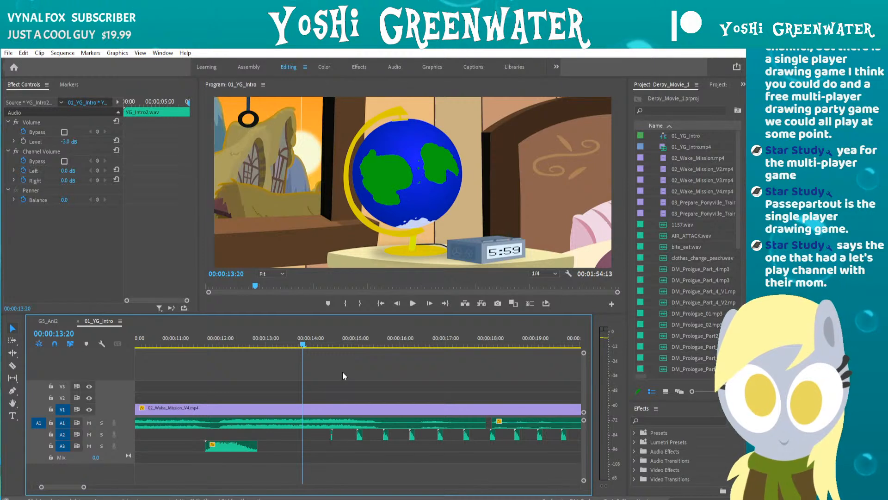
pyautogui.hscroll(1, 343, 374)
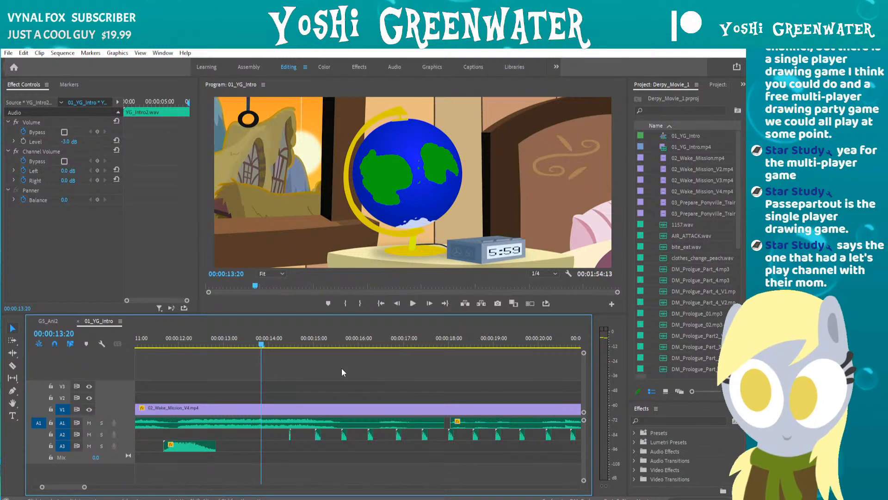
pyautogui.moveTo(260, 343); pyautogui.dragTo(435, 361)
pyautogui.click(370, 422)
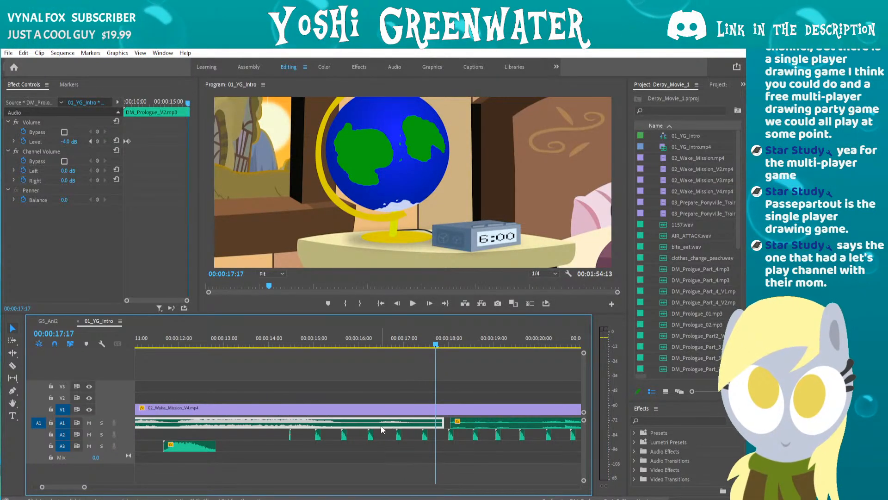
# Widen the Effect Controls area to inspect a metal_hit.wav clip and the music beside it, and scrub to 00:00:18:02.
pyautogui.keyDown('alt'); pyautogui.scroll(2, 370, 421); pyautogui.keyUp('alt')
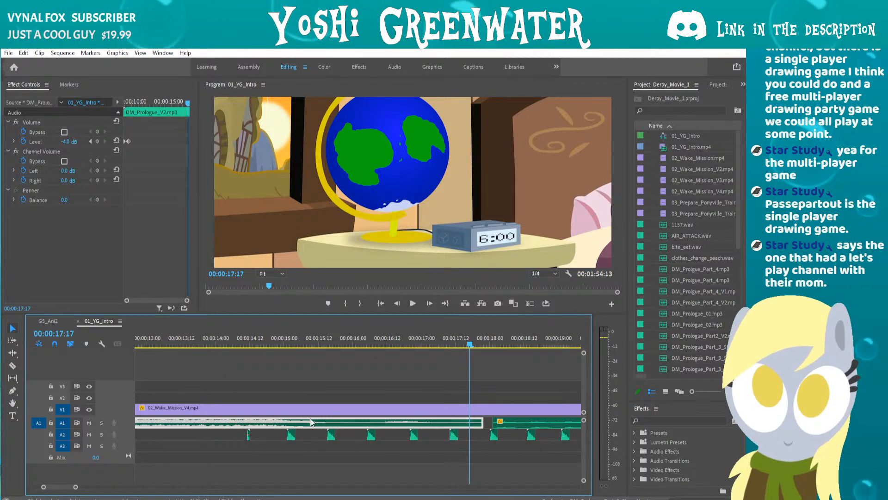
pyautogui.click(331, 435)
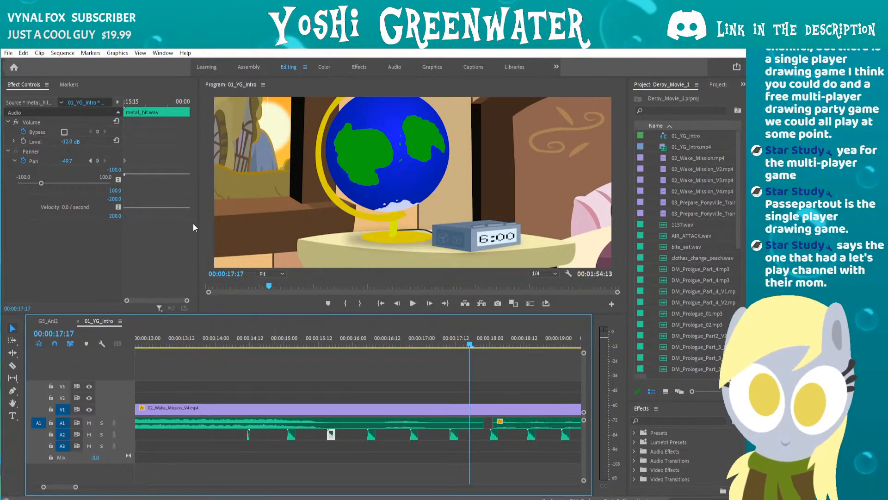
pyautogui.moveTo(199, 174); pyautogui.dragTo(262, 186)
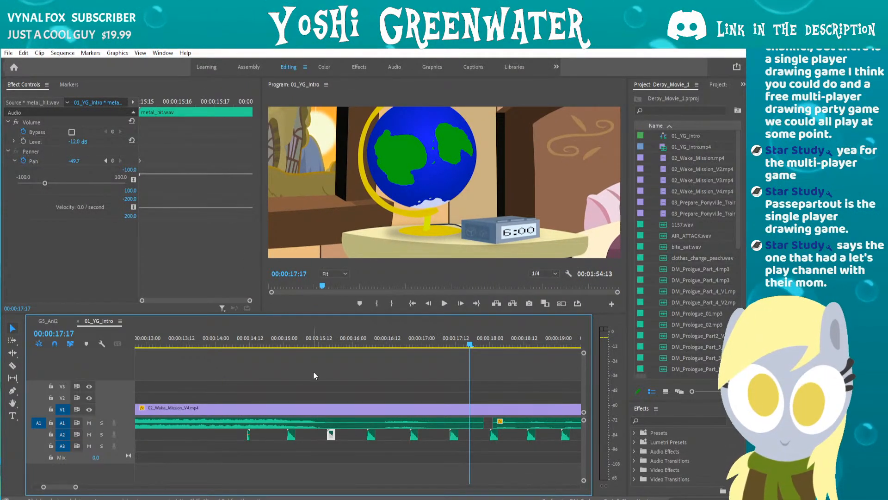
pyautogui.click(389, 422)
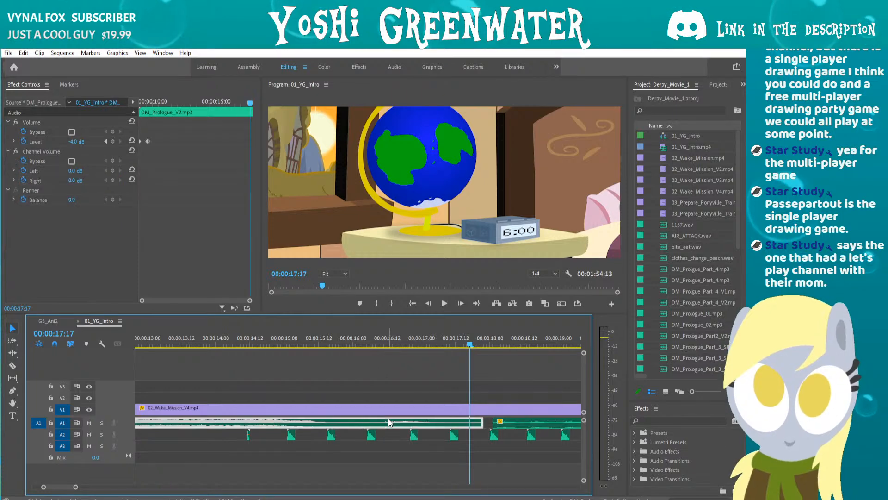
pyautogui.moveTo(369, 342); pyautogui.dragTo(498, 347)
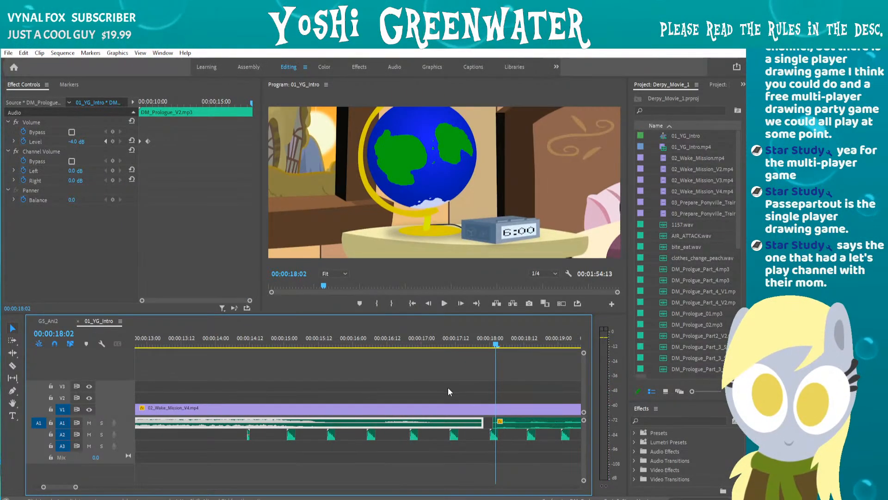
# Scrub the 6:00 alarm clock scene from 00:00:18:02 to 00:00:24:03 against its sound clips.
pyautogui.scroll(-4, 428, 397)
pyautogui.scroll(-2, 415, 395)
pyautogui.scroll(-3, 414, 395)
pyautogui.moveTo(244, 342); pyautogui.dragTo(278, 349)
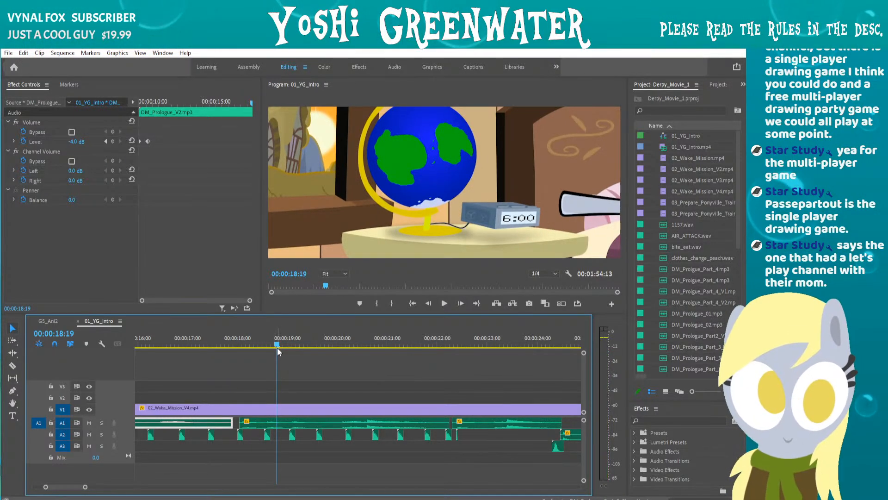
pyautogui.moveTo(277, 346); pyautogui.dragTo(544, 360)
pyautogui.scroll(-3, 491, 368)
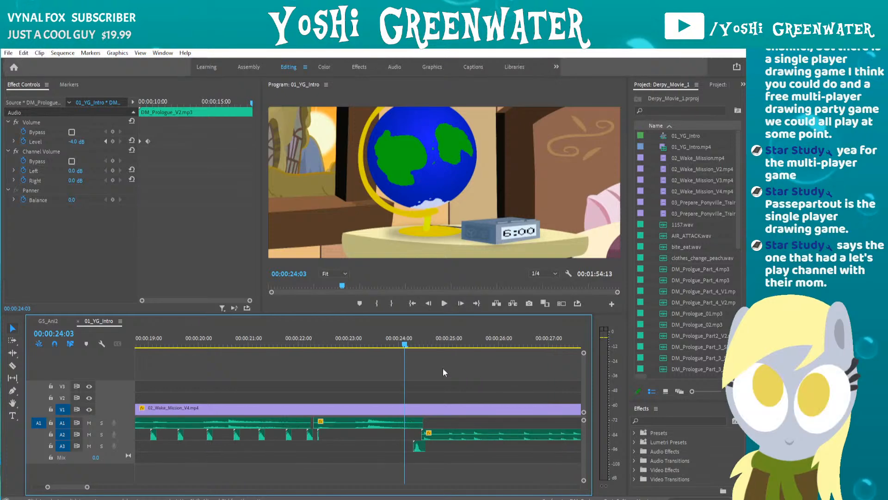
# Inspect the audio settings of the music clip before the transition and of wing_whoosh.wav at 00:00:24:08.
pyautogui.click(341, 423)
pyautogui.scroll(-2, 340, 409)
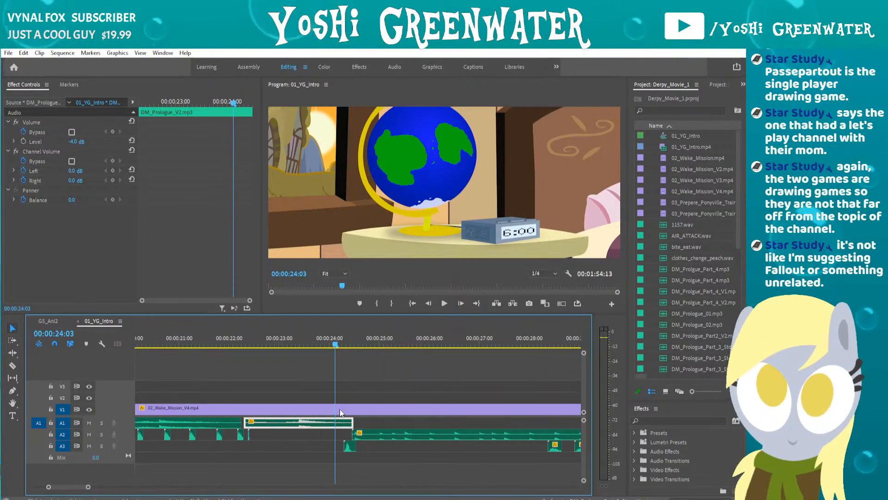
pyautogui.moveTo(310, 345); pyautogui.dragTo(318, 345)
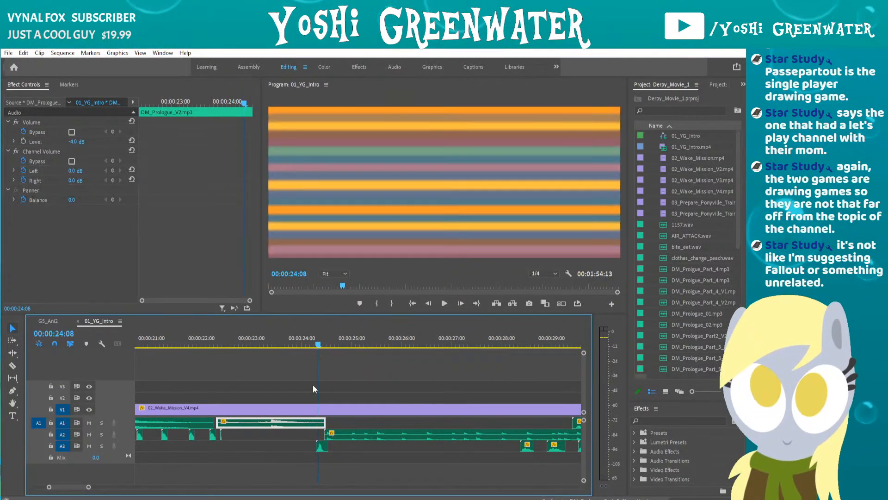
pyautogui.click(320, 446)
# Play the sequence on from 00:00:24:08, pausing at 00:00:58:10, and continue to 00:01:09:09 to review its sound.
pyautogui.scroll(-1, 324, 404)
pyautogui.press('space')
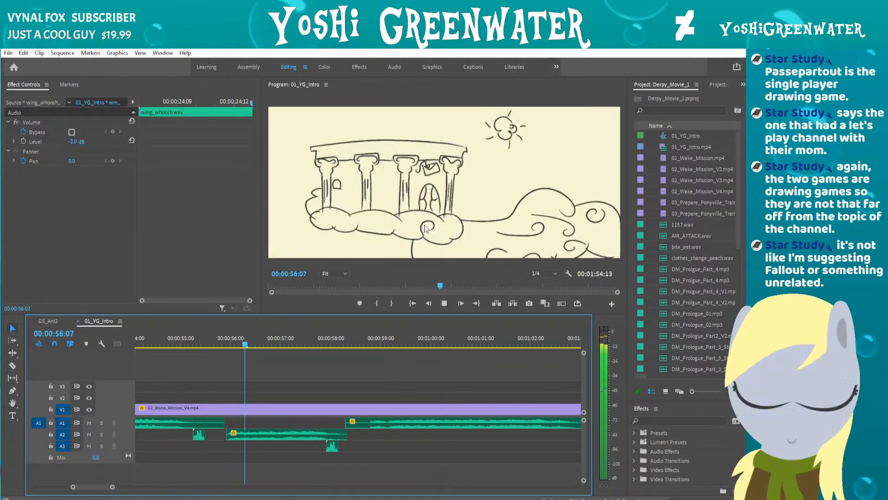
pyautogui.press('space')
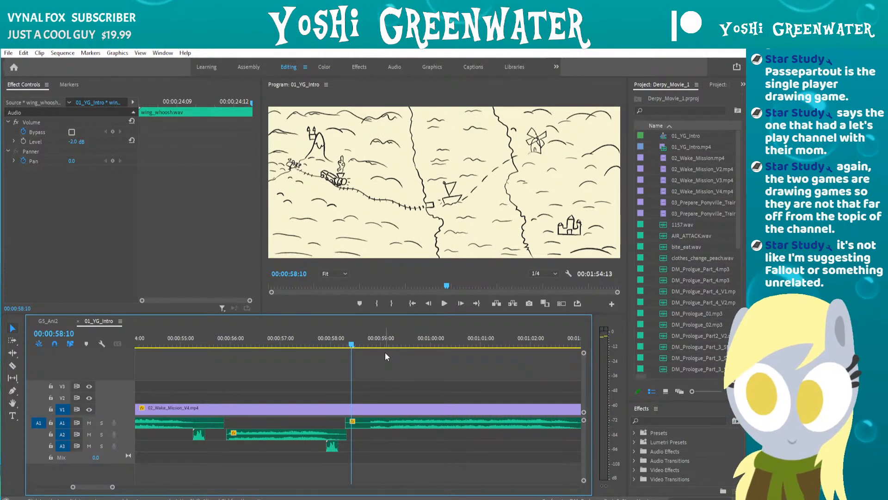
pyautogui.scroll(-1, 385, 352)
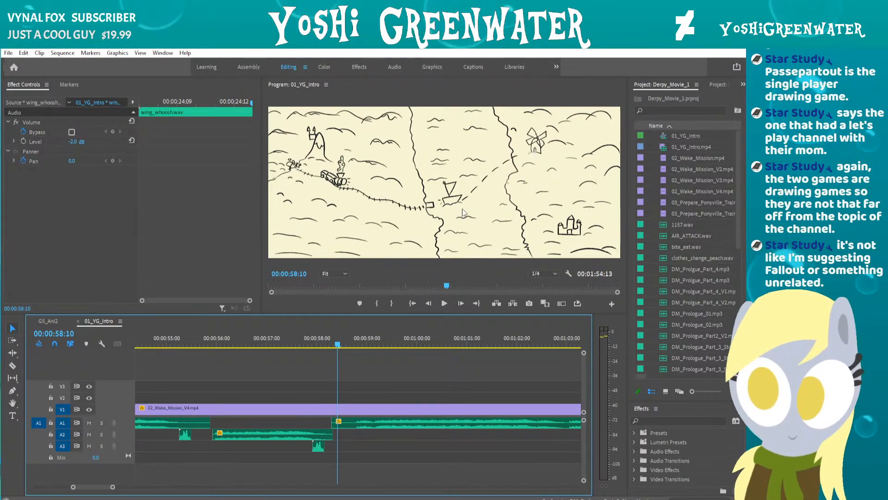
pyautogui.press('space')
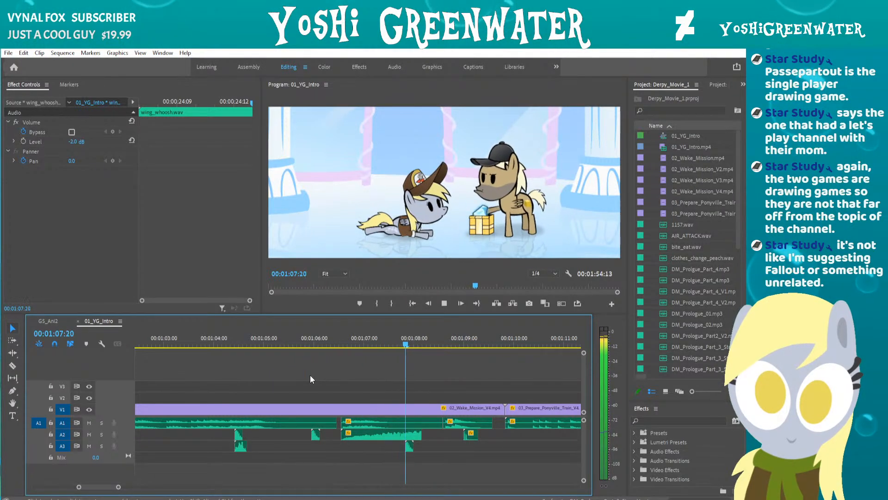
pyautogui.press('space')
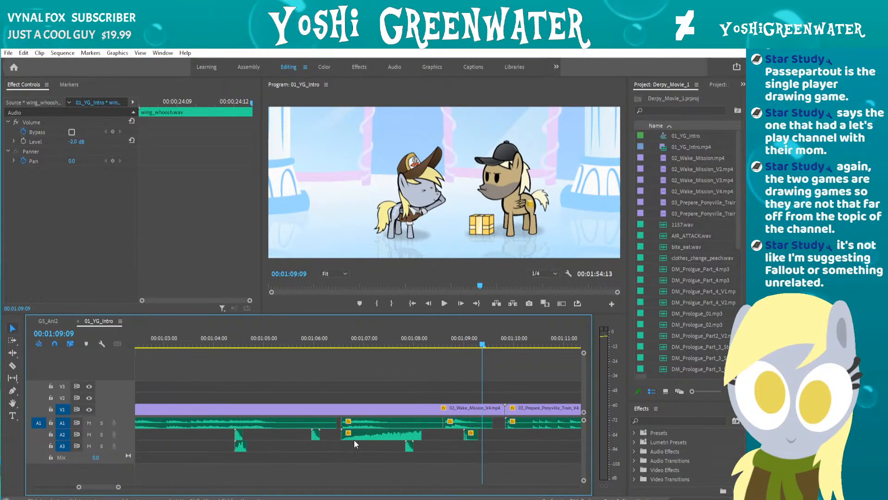
# Try extending the end of the star_get.wav clip on A2 and play the section from 00:01:06:18 to hear it.
pyautogui.click(359, 437)
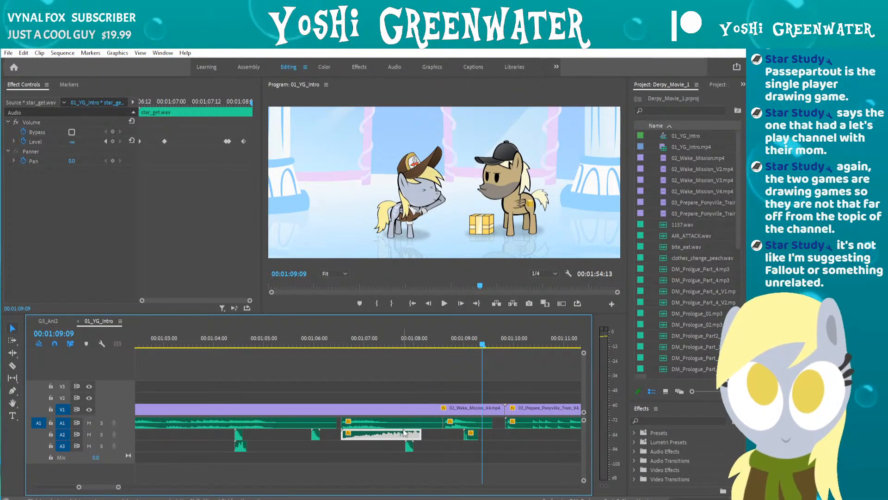
pyautogui.moveTo(424, 433); pyautogui.dragTo(450, 433)
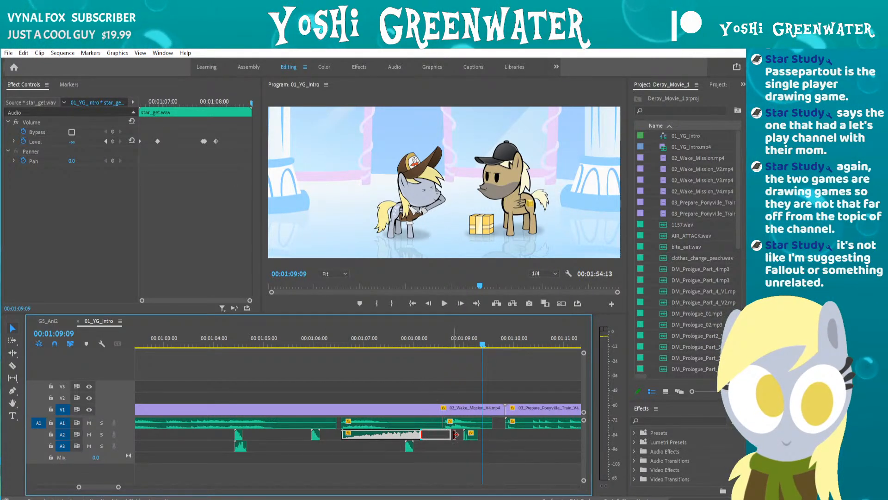
pyautogui.hotkey('ctrl', 'z')
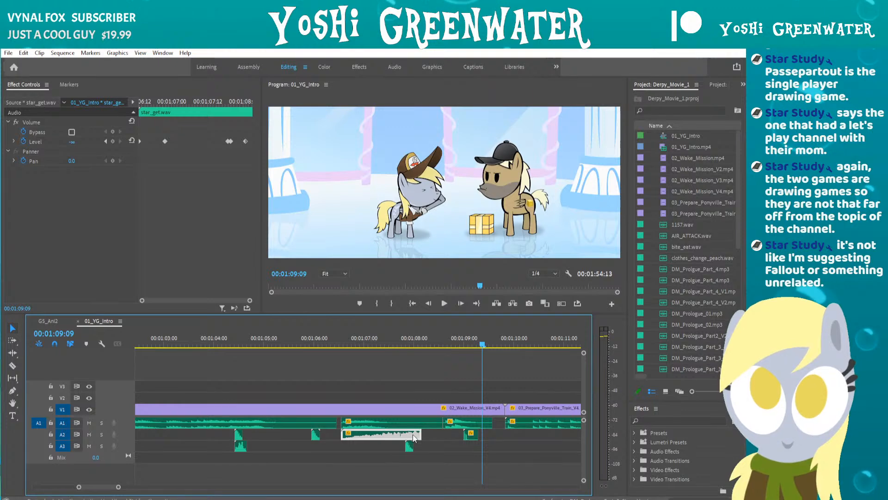
pyautogui.scroll(-1, 397, 433)
pyautogui.moveTo(395, 434); pyautogui.dragTo(424, 433)
pyautogui.click(326, 344)
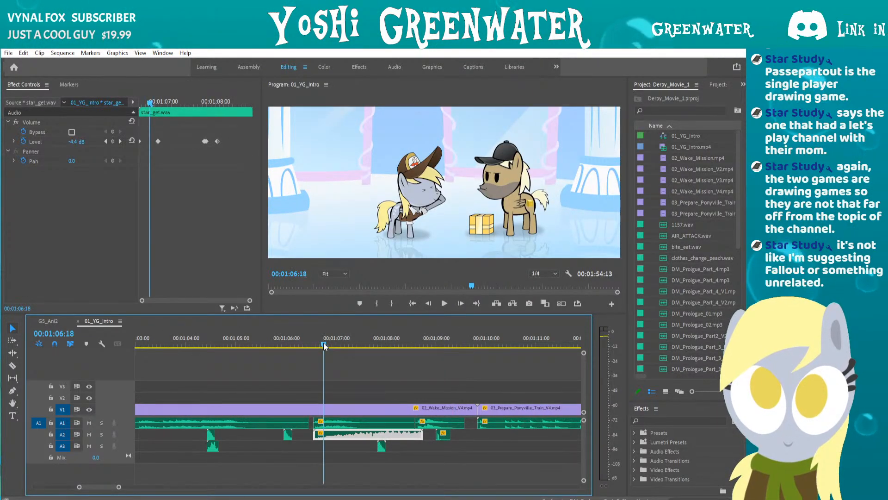
pyautogui.press('space')
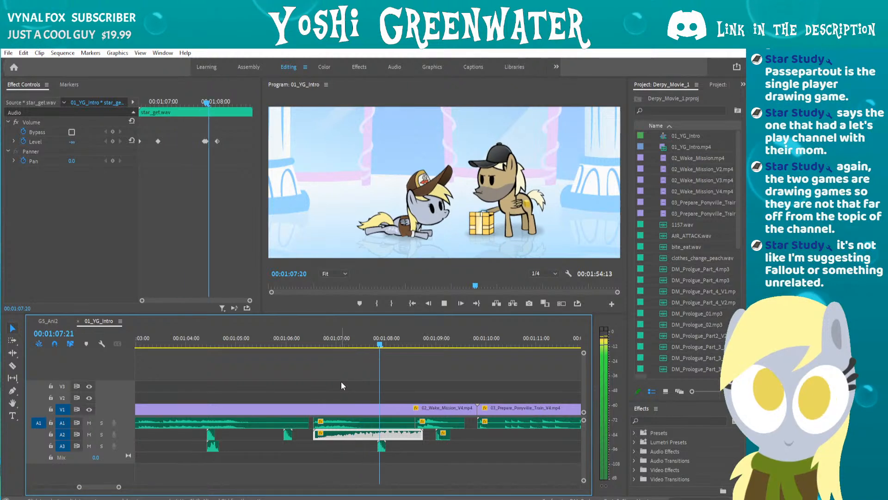
pyautogui.press('space')
# Try deleting the later volume Level keyframes of star_get.wav, listen to the section, and undo the clip's keyframe and length changes.
pyautogui.click(205, 141)
pyautogui.press('Delete')
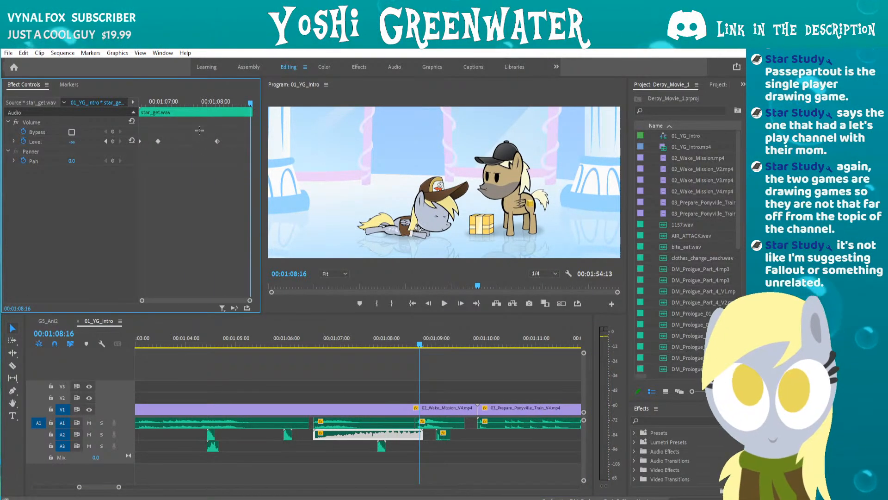
pyautogui.click(217, 141)
pyautogui.press('Delete')
pyautogui.moveTo(156, 101); pyautogui.dragTo(137, 109)
pyautogui.press('space')
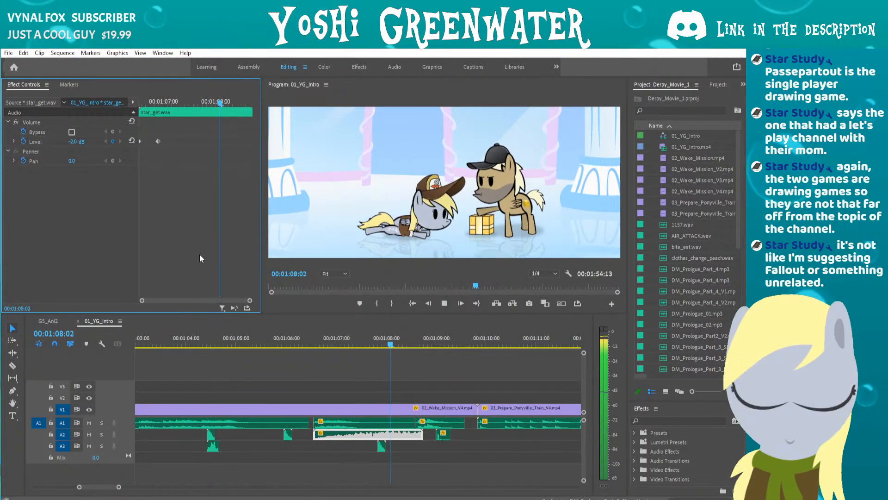
pyautogui.press('space')
pyautogui.hotkey('ctrl', 'z')
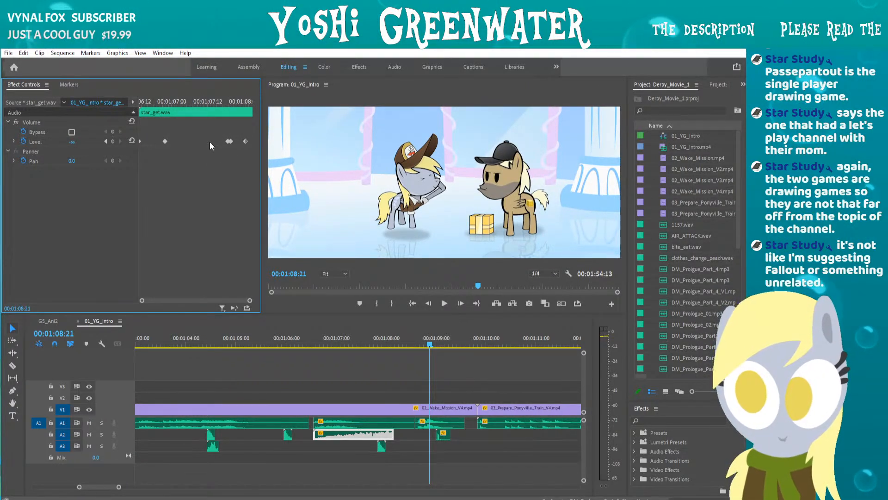
# Play the sequence from just before the star_get.wav clip to 00:01:10:04 to hear its original fade.
pyautogui.click(301, 345)
pyautogui.press('space')
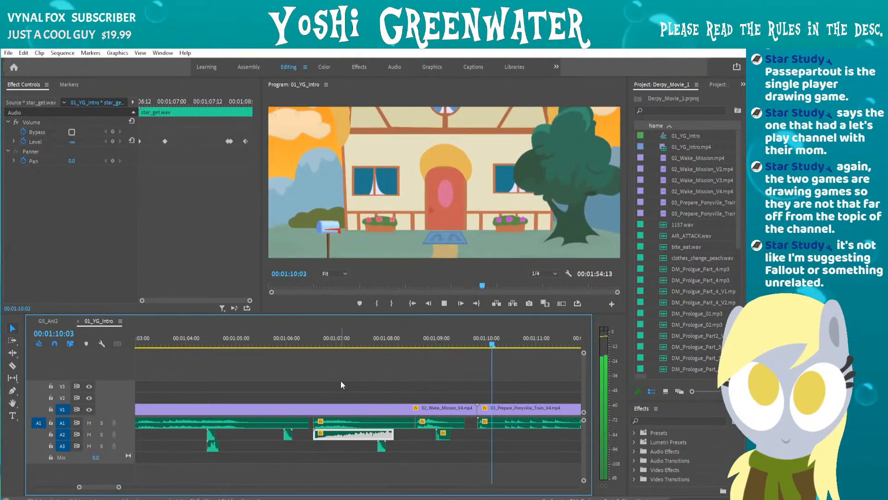
pyautogui.press('space')
# Examine the whole 01_YG_Intro sequence, the 02_Wake_Mission_V4.mp4 clip, and its cut to 03_Prepare_Ponyville_Train_V4.mp4.
pyautogui.press('-')
pyautogui.press('-')
pyautogui.press('-')
pyautogui.press('-')
pyautogui.press('-')
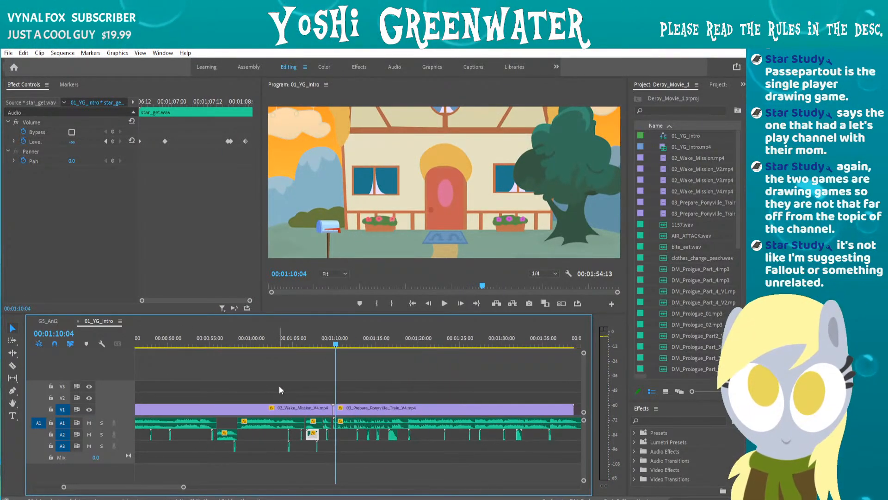
pyautogui.scroll(3, 241, 402)
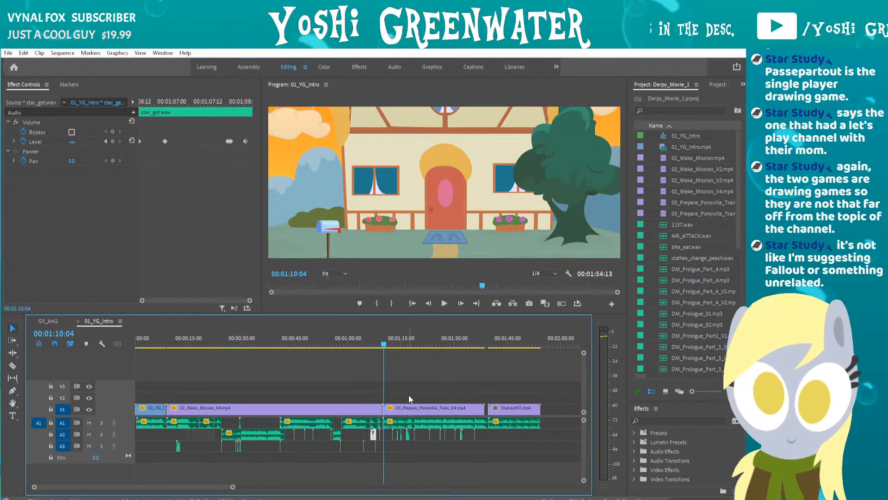
pyautogui.click(337, 410)
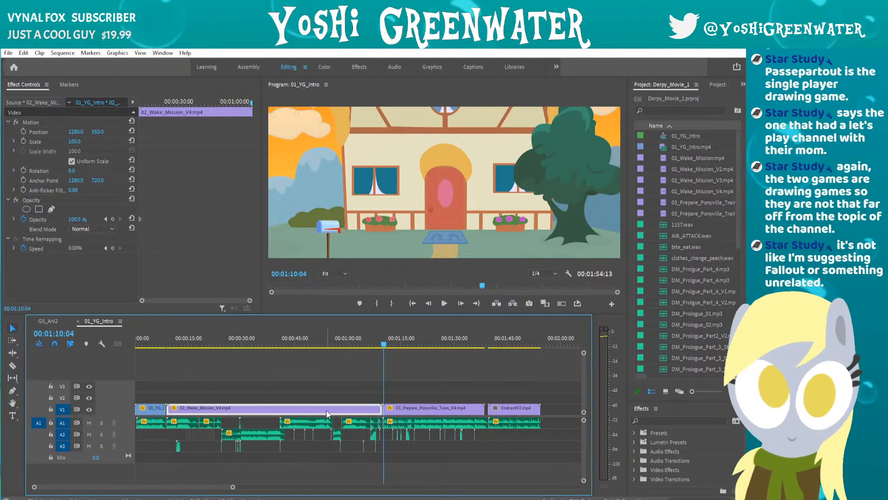
pyautogui.keyDown('alt'); pyautogui.scroll(5, 415, 393); pyautogui.keyUp('alt')
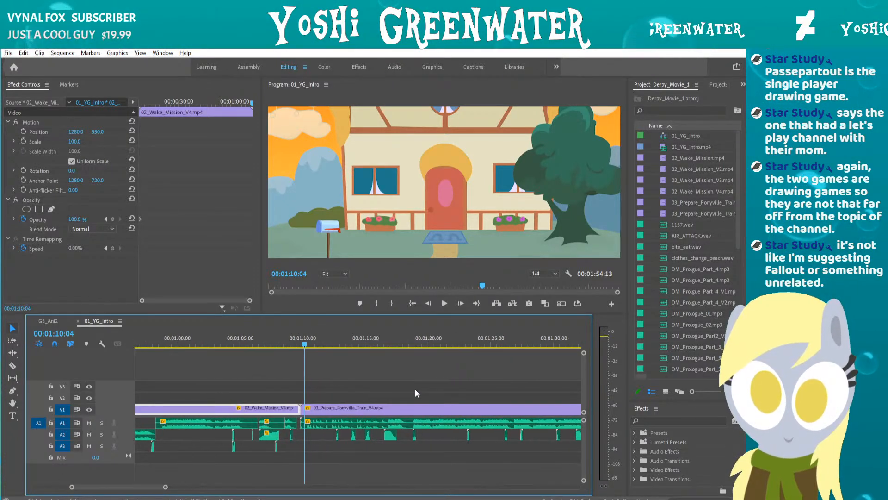
pyautogui.keyDown('alt'); pyautogui.scroll(2, 323, 394); pyautogui.keyUp('alt')
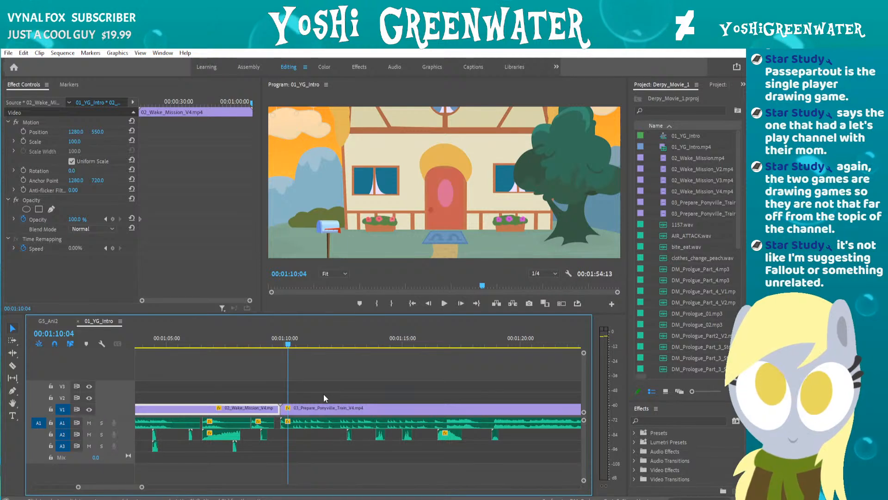
pyautogui.click(319, 386)
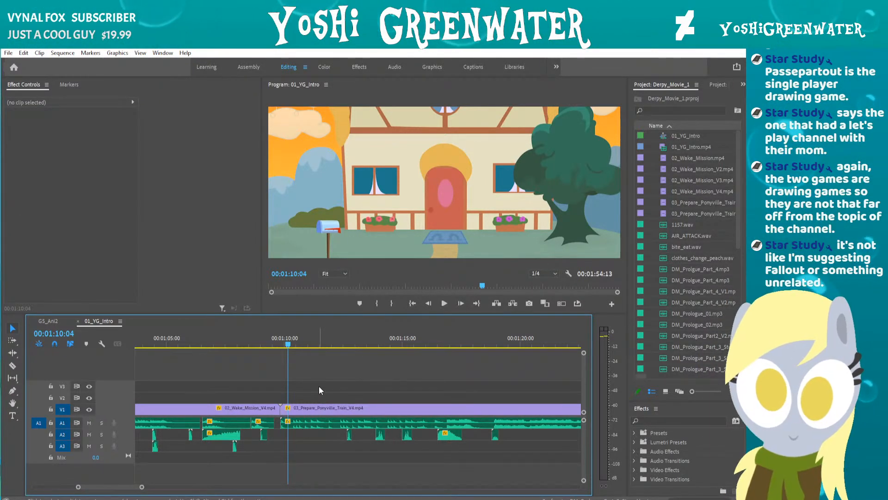
# Look through the Derpy_Movie_1 project's media, including 01_YG_Intro.mp4 and the numbered wake-mission and Ponyville-train video files.
pyautogui.scroll(-2, 689, 207)
pyautogui.scroll(-4, 690, 206)
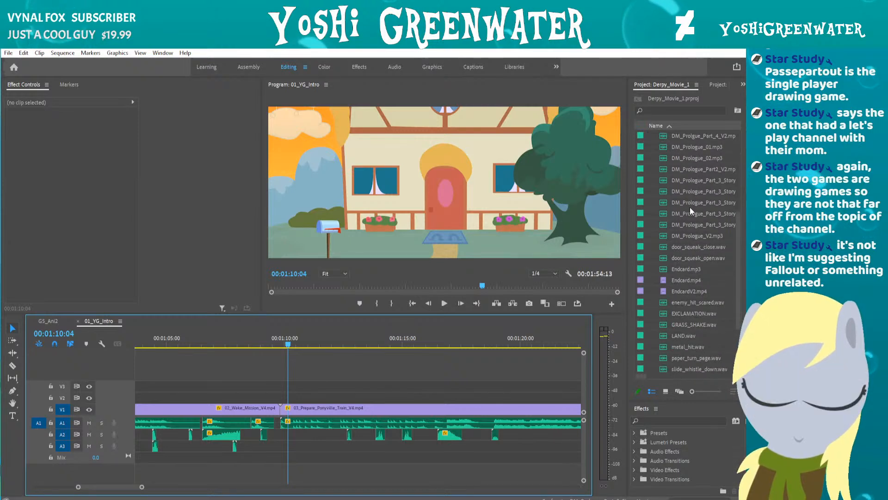
pyautogui.scroll(6, 684, 301)
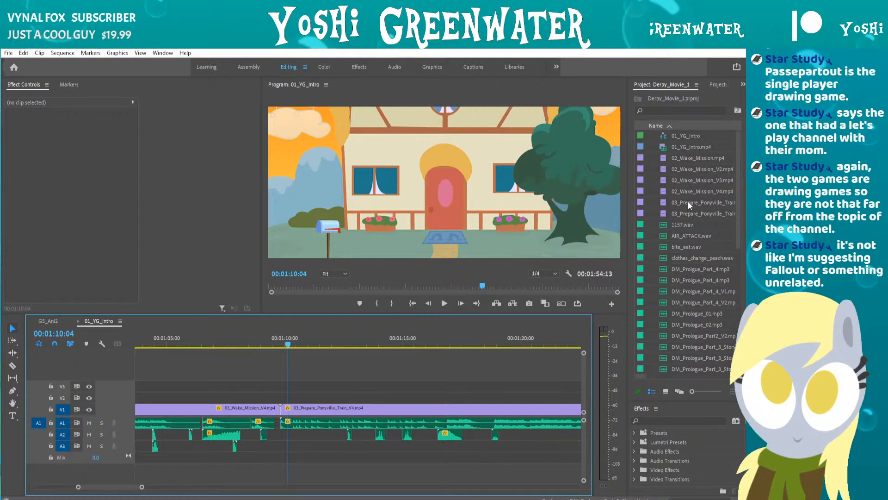
pyautogui.click(682, 159)
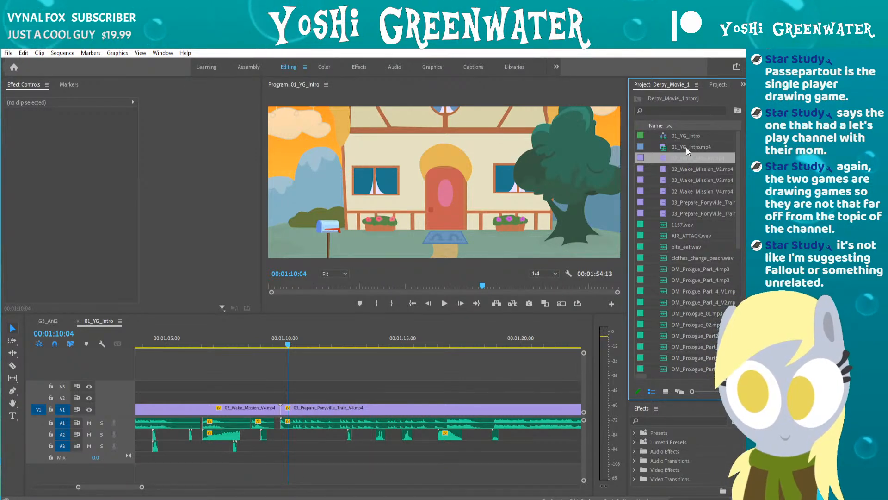
pyautogui.click(686, 147)
pyautogui.click(684, 157)
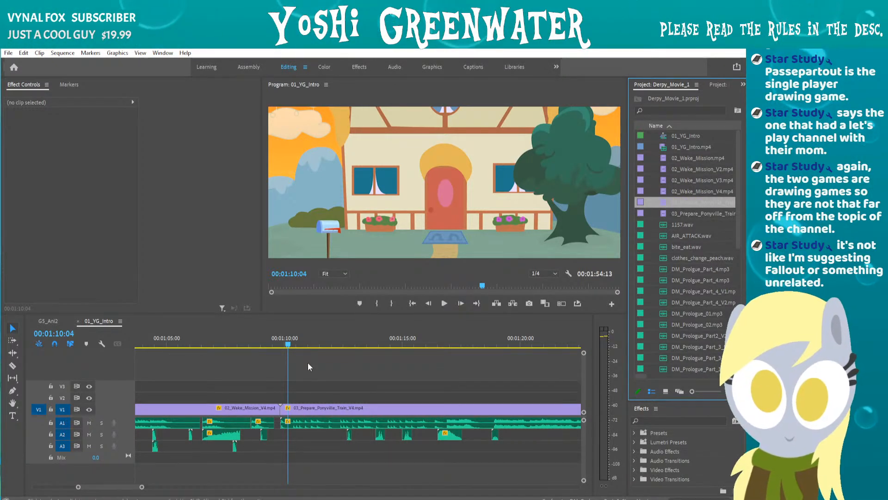
# Inspect the 03_Prepare_Ponyville_Train_V4.mp4 clip on V1, its place in the full sequence, and its matching project files.
pyautogui.click(300, 407)
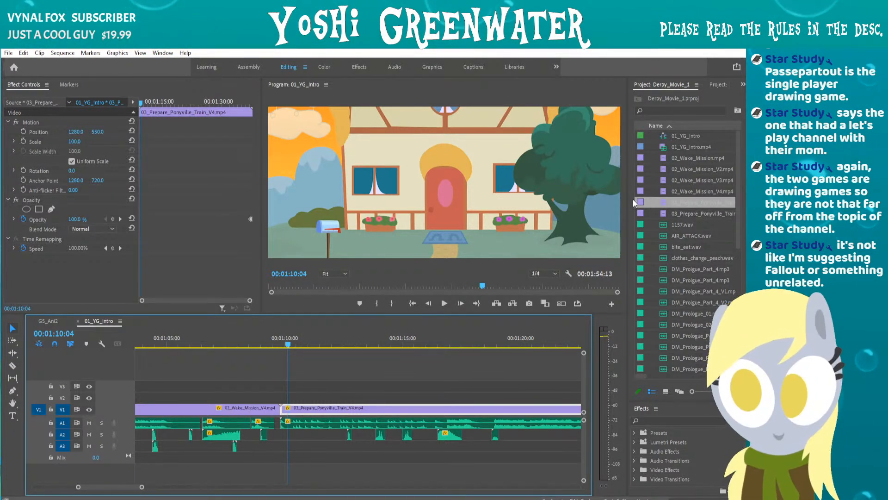
pyautogui.scroll(-6, 366, 385)
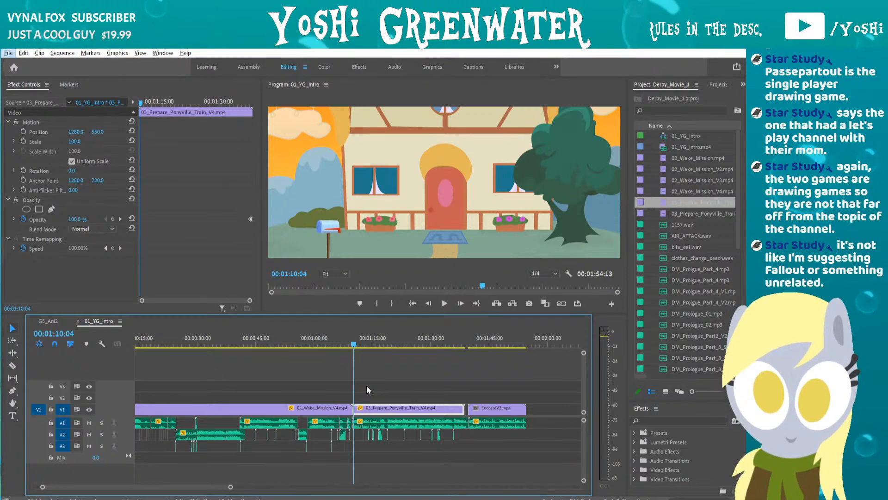
pyautogui.scroll(-2, 367, 388)
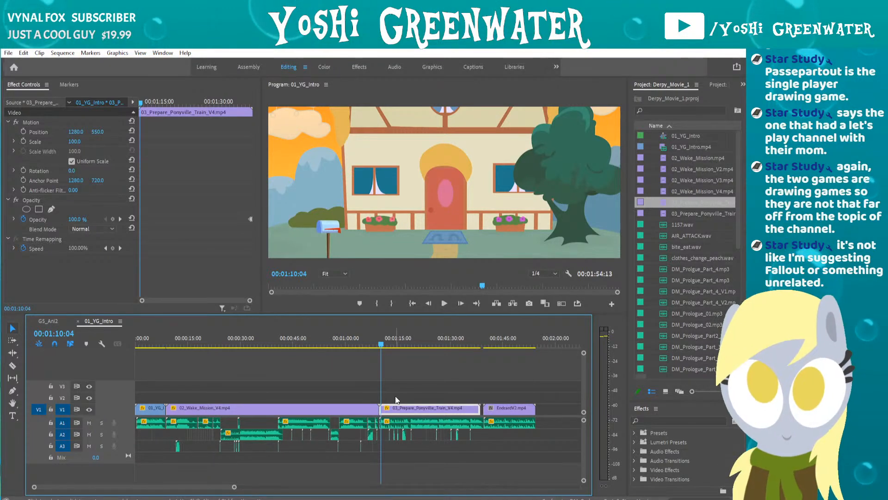
pyautogui.scroll(3, 396, 399)
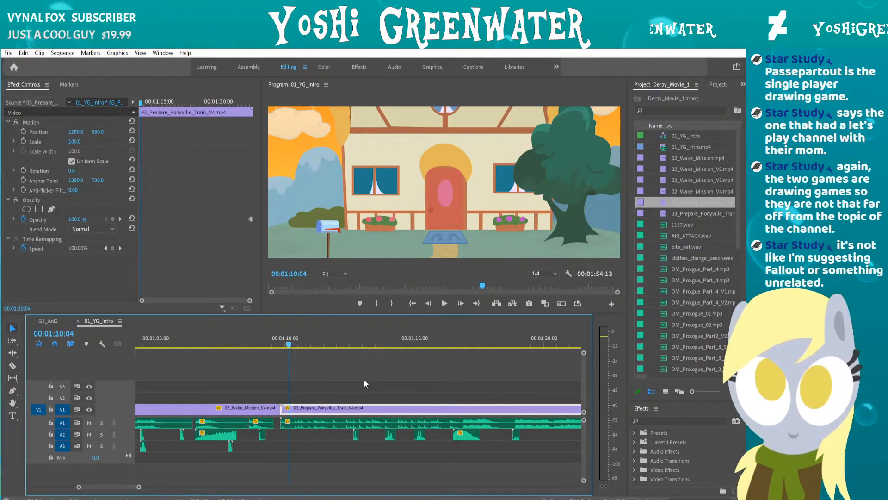
pyautogui.moveTo(681, 213)
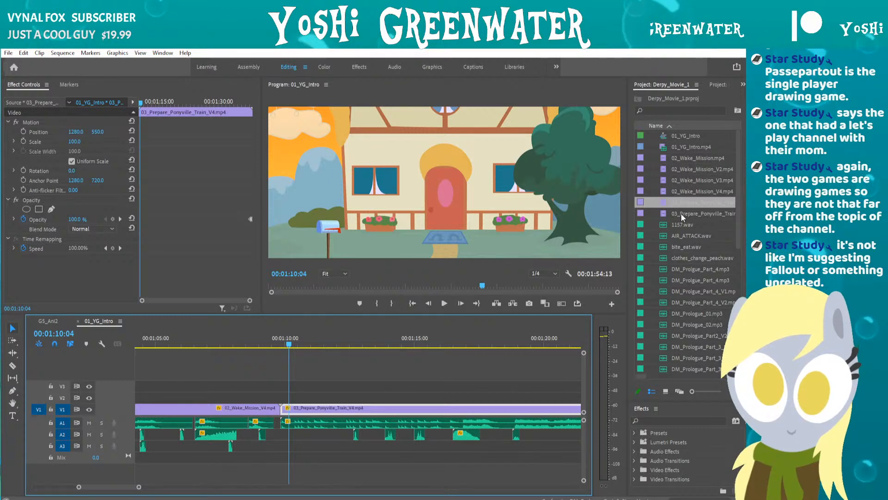
# Play the start of the Ponyville-train scene from 00:01:10:04 to 00:01:15:13 to review its sound.
pyautogui.press('space')
pyautogui.click(331, 363)
pyautogui.press('=')
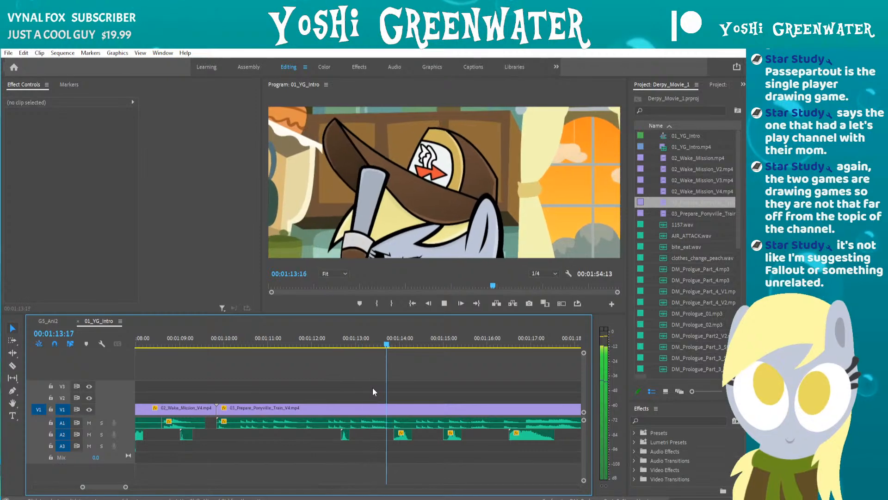
pyautogui.press('space')
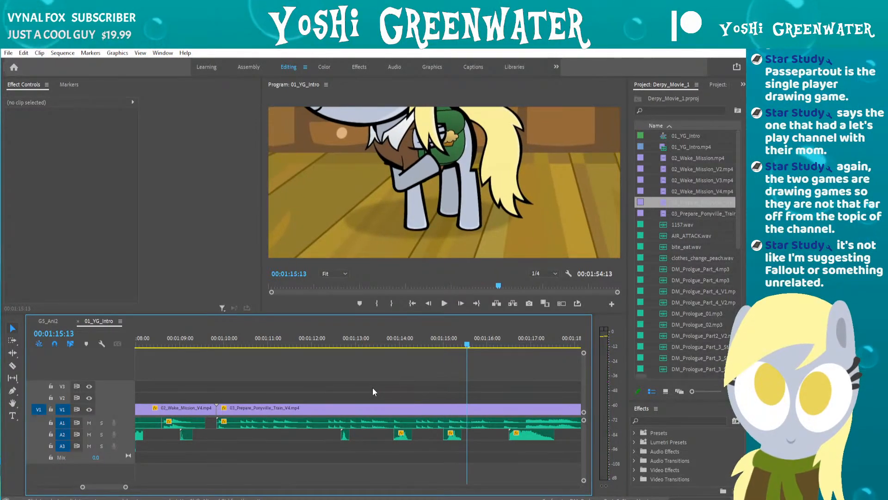
# Scrub back from 00:01:15:13 through 00:01:13:09 to the muffin shot at 00:01:12:08, comparing the picture with the A2 sound clips.
pyautogui.scroll(-1, 373, 387)
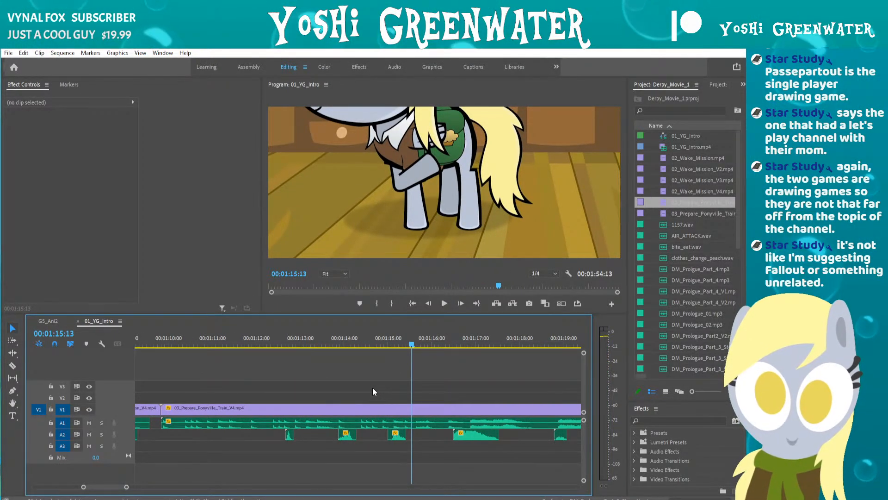
pyautogui.scroll(-1, 374, 391)
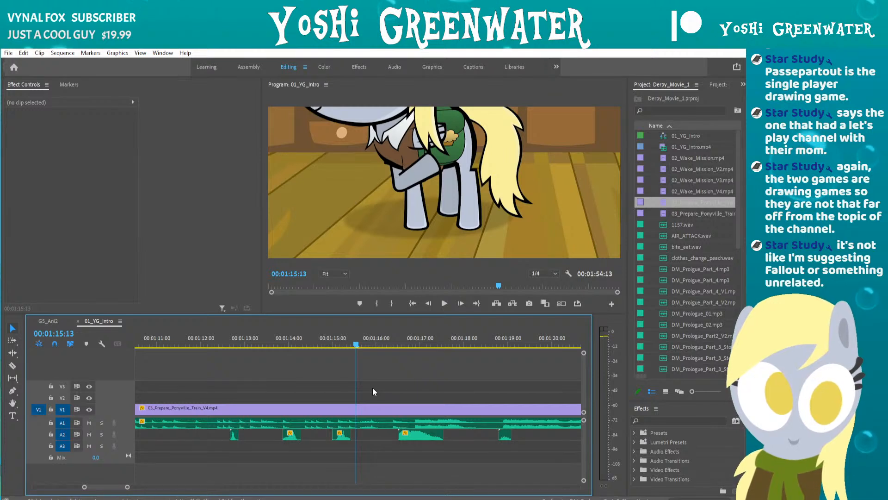
pyautogui.scroll(-1, 374, 391)
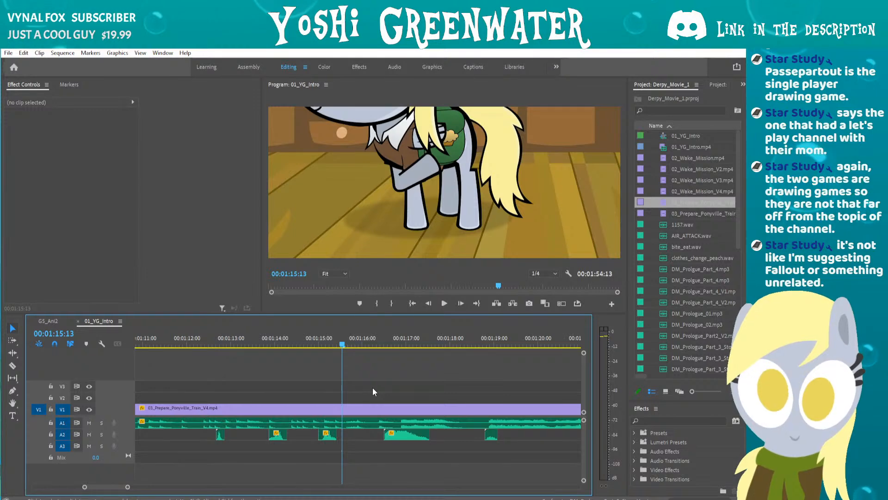
pyautogui.click(308, 342)
pyautogui.moveTo(308, 343); pyautogui.dragTo(247, 340)
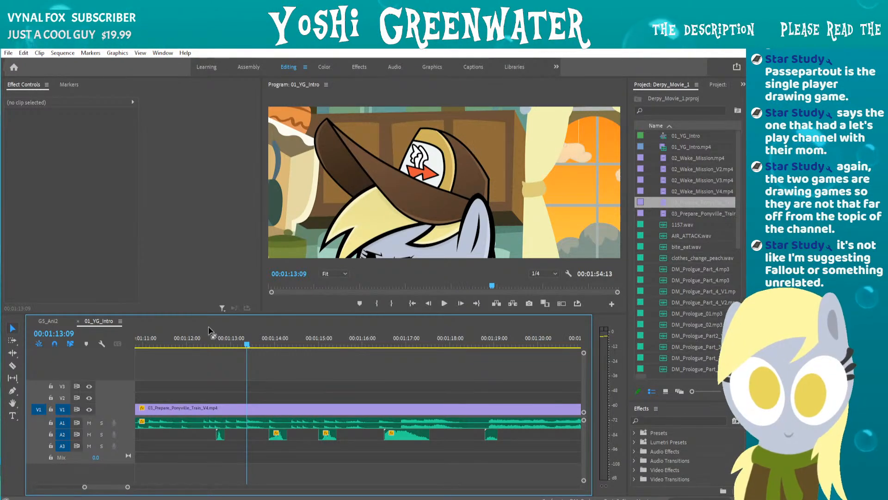
pyautogui.click(202, 344)
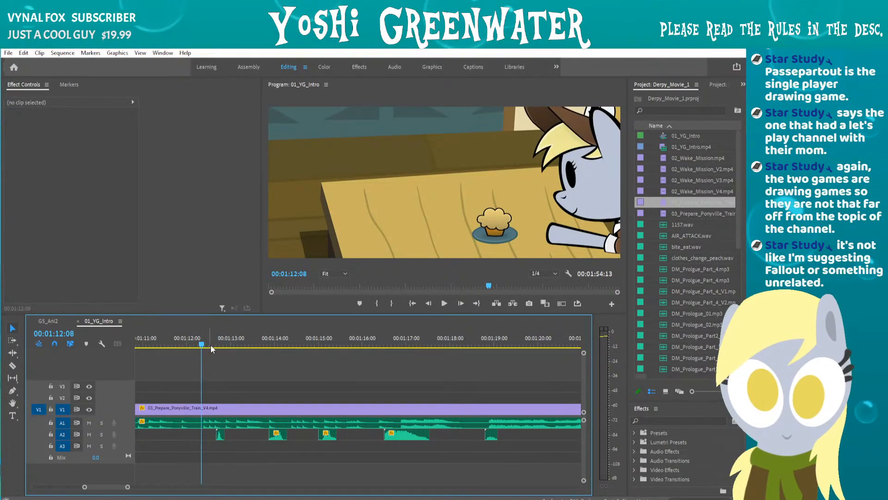
# Go over the scene from its start to 00:01:12:07 and advance frame by frame to 00:01:12:10 to examine the muffin grab.
pyautogui.scroll(4, 210, 345)
pyautogui.moveTo(291, 344); pyautogui.dragTo(394, 346)
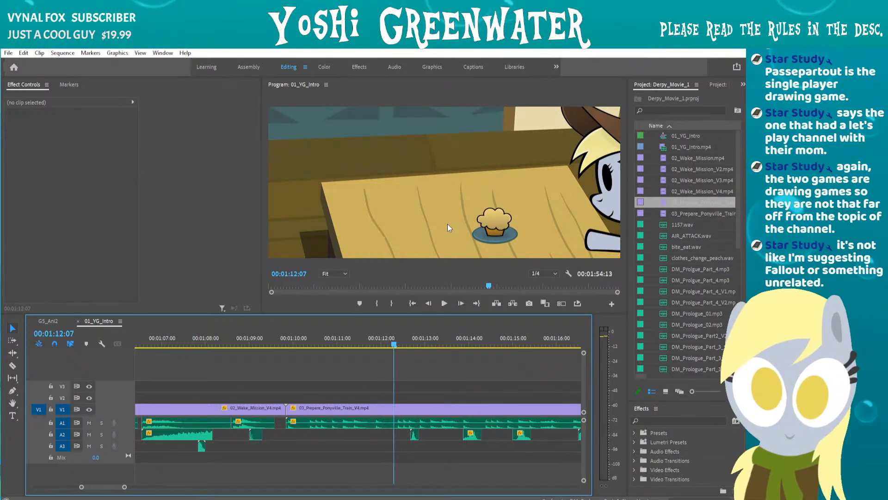
pyautogui.press('Right')
pyautogui.press('Right')
pyautogui.press('Right')
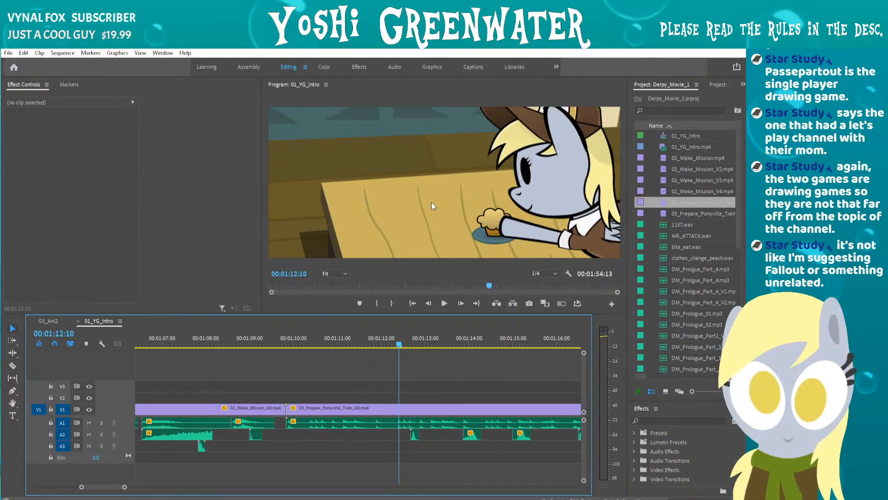
# Scrub on to the close-up of the hat at 00:01:13:18 and examine the sound clips around it.
pyautogui.click(426, 345)
pyautogui.moveTo(427, 347); pyautogui.dragTo(458, 345)
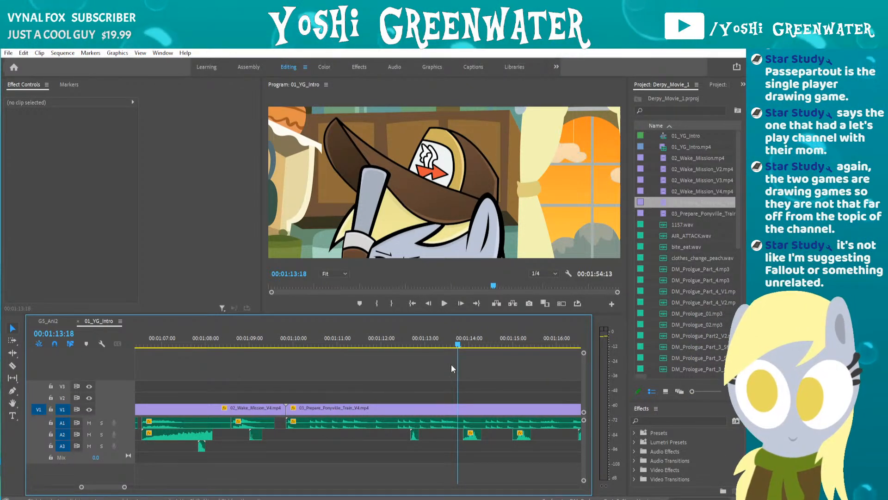
pyautogui.scroll(-3, 465, 360)
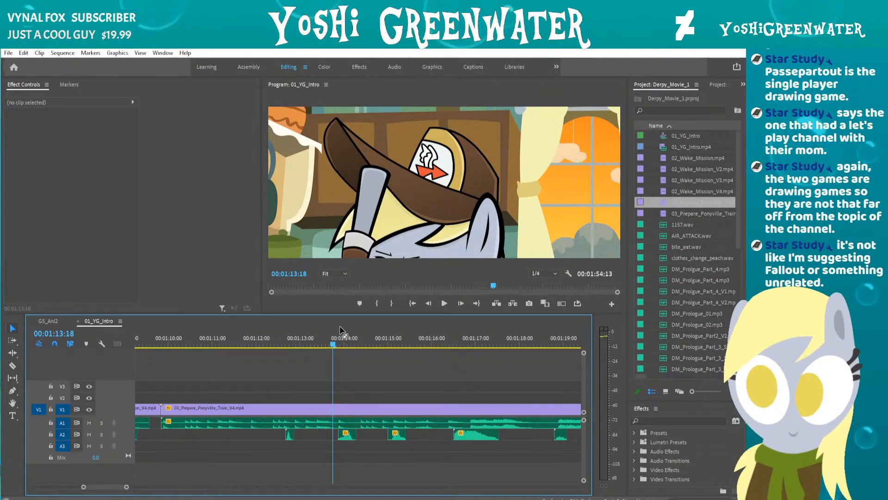
# Scrub from the hat close-up past 00:01:16:06 and play the scene with its sound up to 00:01:21:21, lowering the system volume.
pyautogui.click(369, 339)
pyautogui.moveTo(377, 342); pyautogui.dragTo(444, 345)
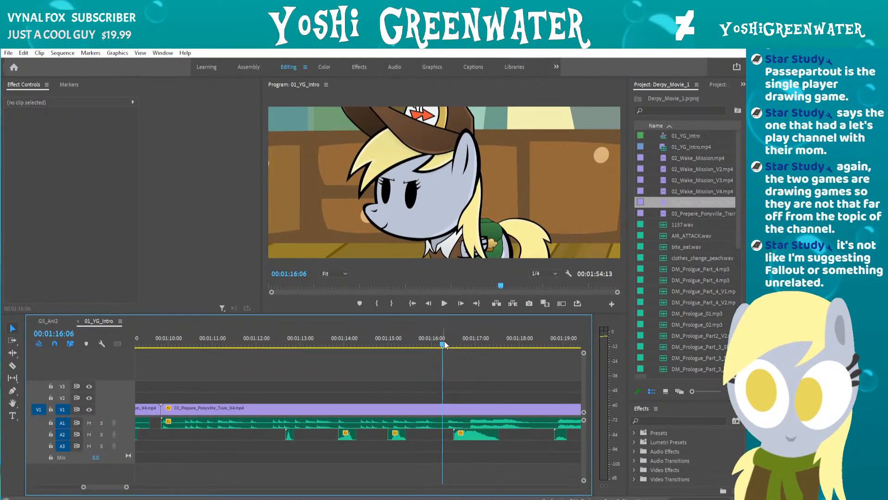
pyautogui.scroll(-3, 444, 342)
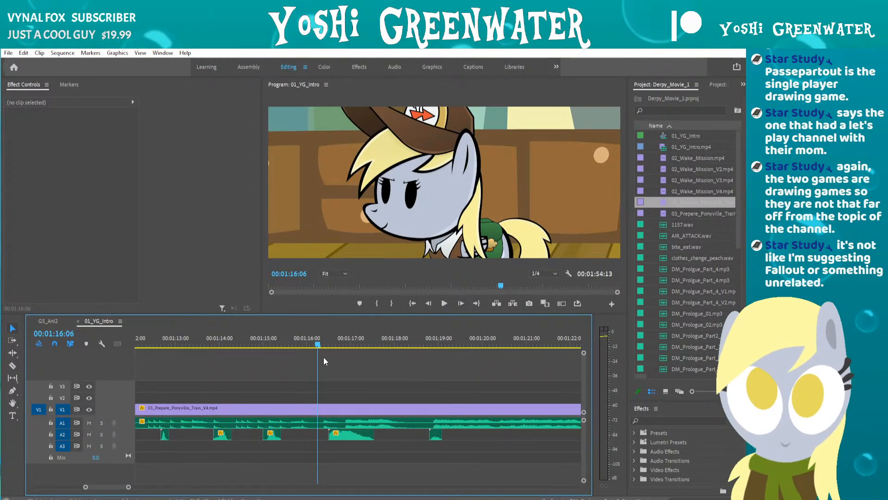
pyautogui.moveTo(327, 344); pyautogui.dragTo(420, 354)
pyautogui.press('space')
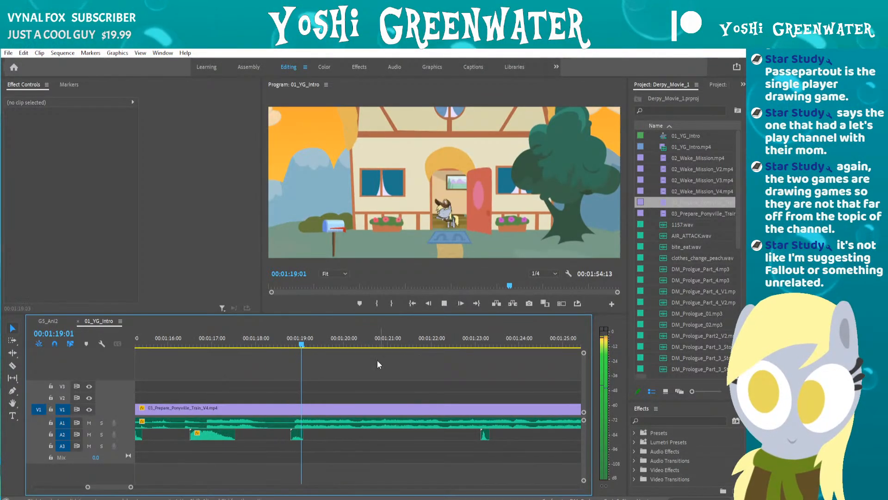
pyautogui.press('XF86AudioLowerVolume')
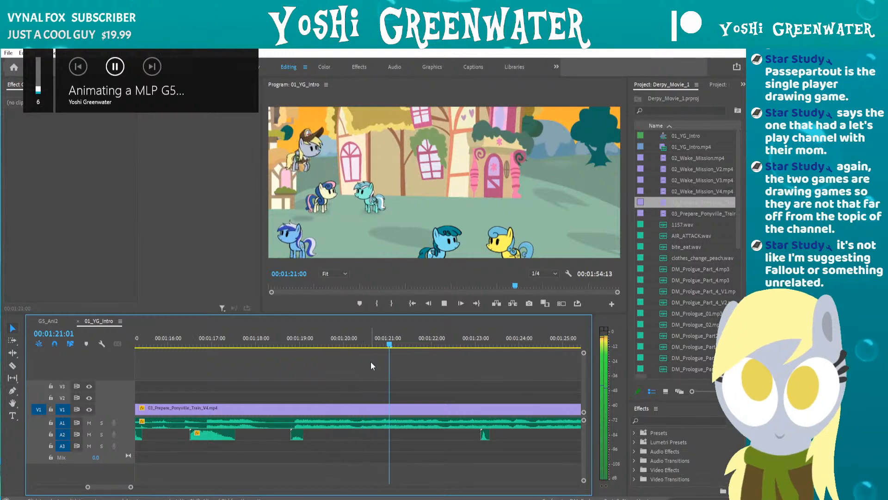
pyautogui.press('space')
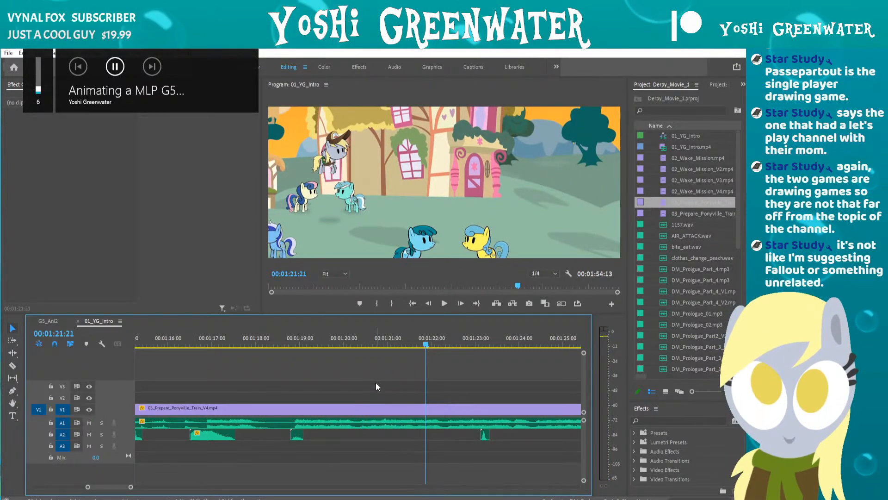
# Play the rest of the 01_YG_Intro sequence to the end card at 00:01:41:13 and save the project.
pyautogui.scroll(-3, 376, 382)
pyautogui.press('space')
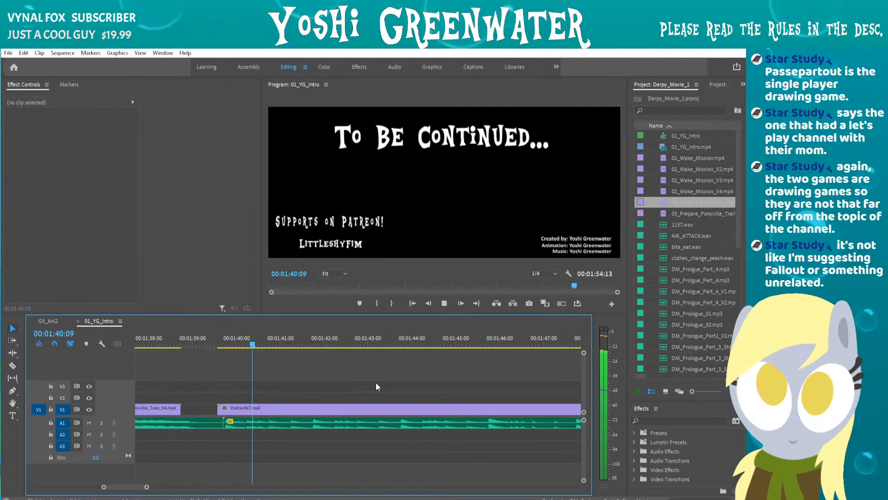
pyautogui.press('space')
pyautogui.scroll(-4, 256, 383)
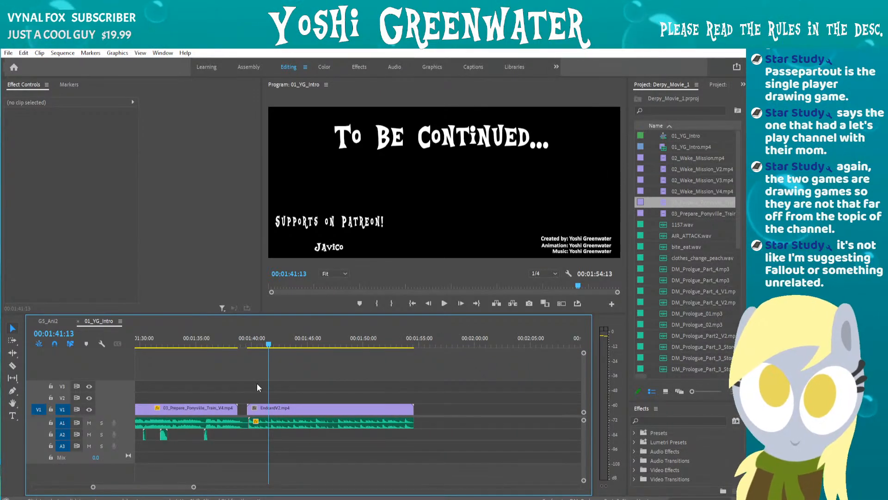
pyautogui.hotkey('ctrl', 's')
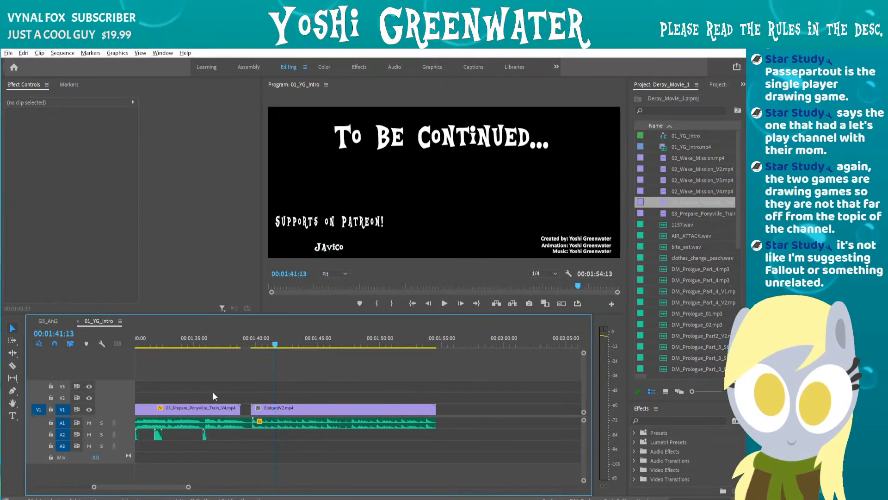
pyautogui.scroll(2, 213, 393)
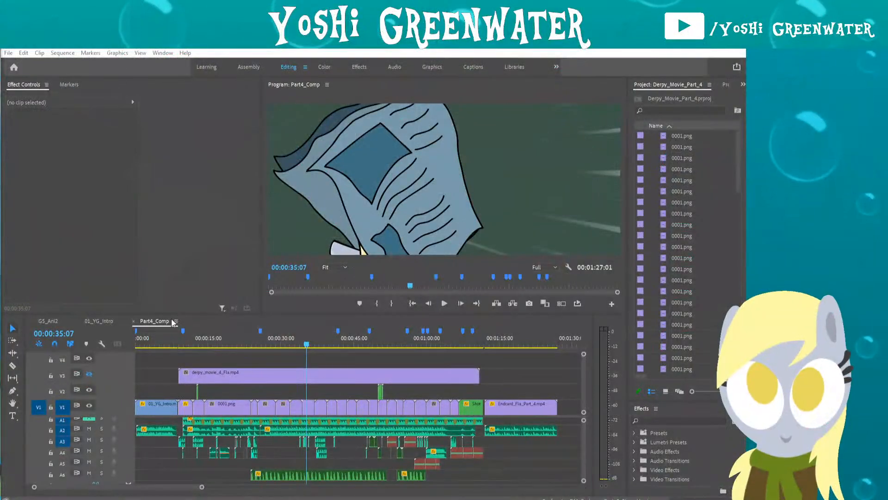
# Enlarge the timeline area of the Part4_Comp sequence and go to the café doorway shot at 00:00:10:17.
pyautogui.click(296, 360)
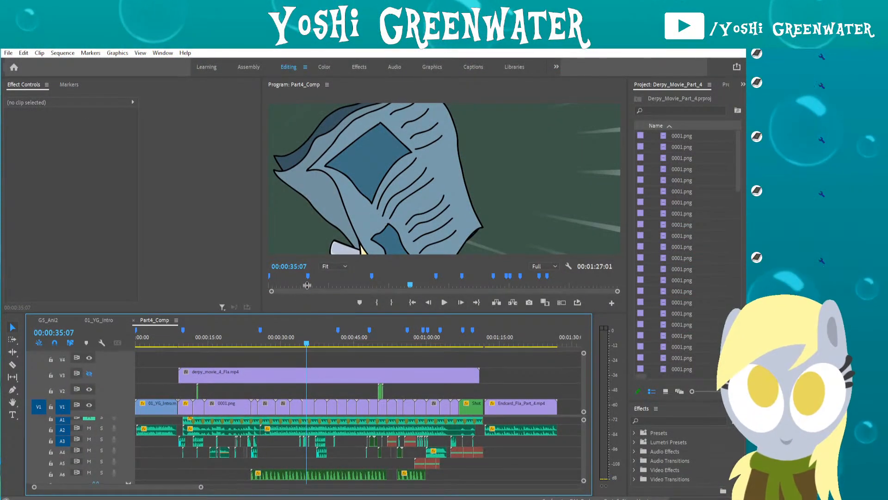
pyautogui.moveTo(308, 313); pyautogui.dragTo(308, 284)
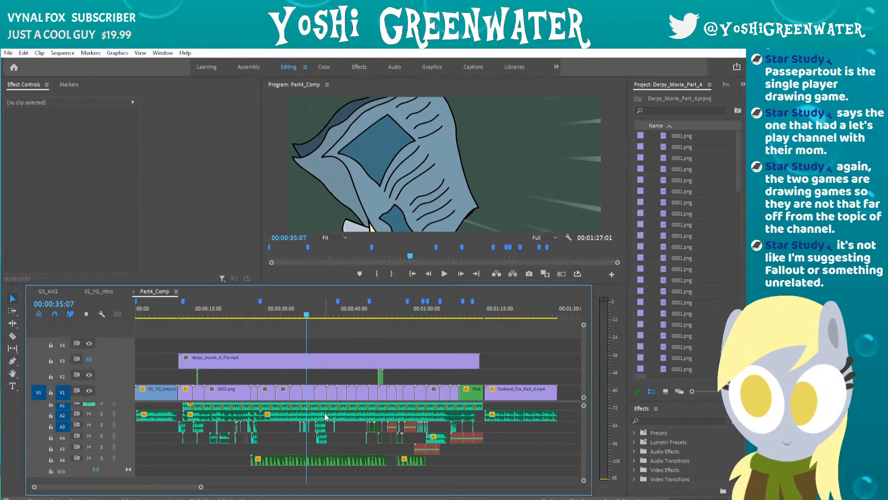
pyautogui.press('=')
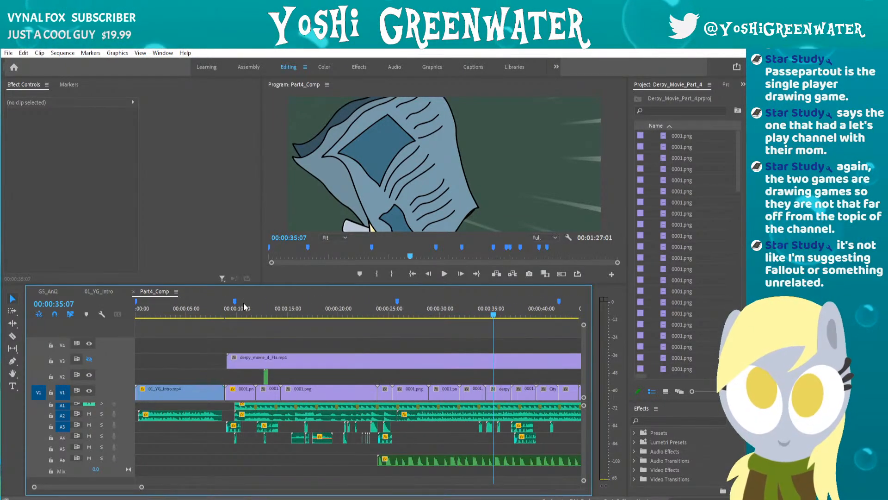
pyautogui.click(244, 307)
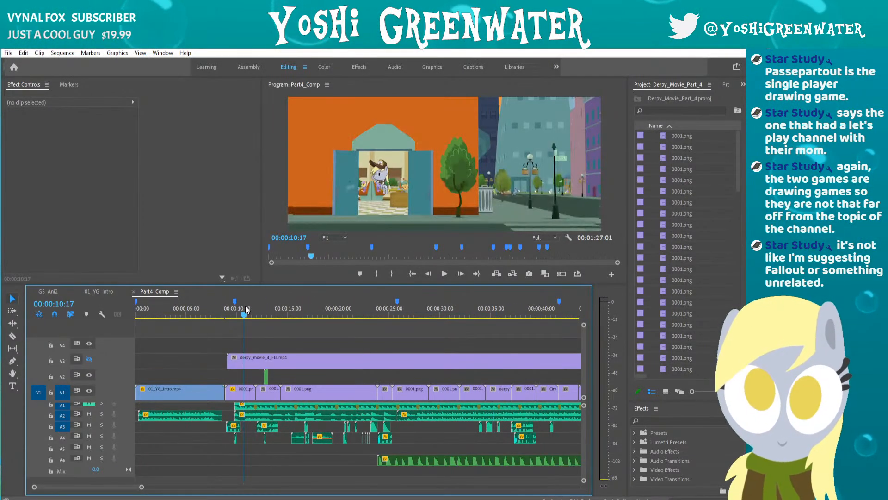
# With the V3 sketch animation shown, solo track A5 and scrub from 00:00:09:05 through 00:00:18:03 to 00:00:22:17.
pyautogui.click(240, 364)
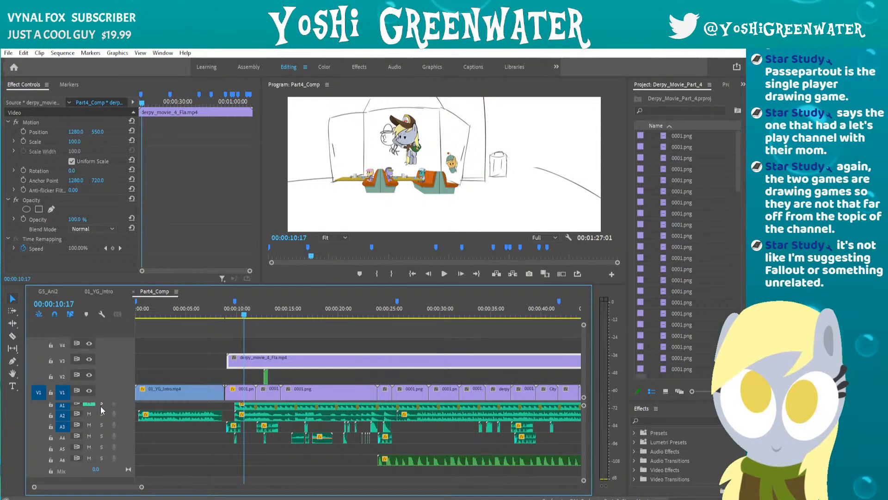
pyautogui.click(102, 447)
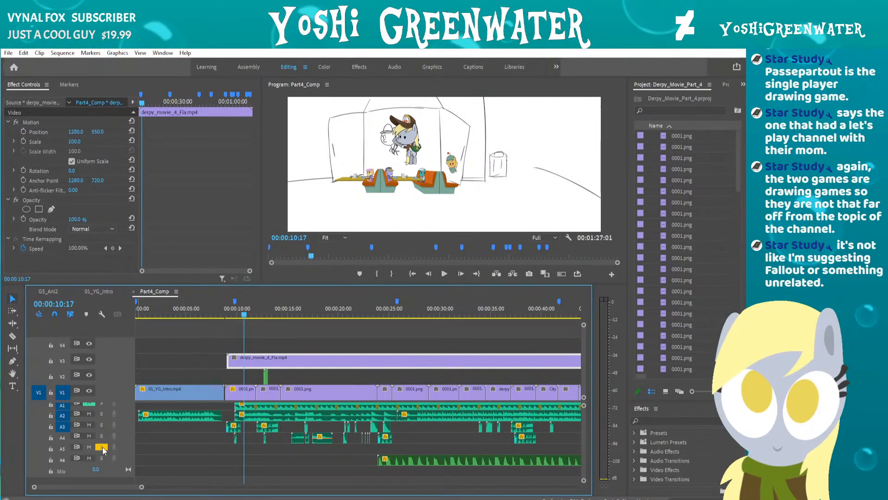
pyautogui.click(233, 317)
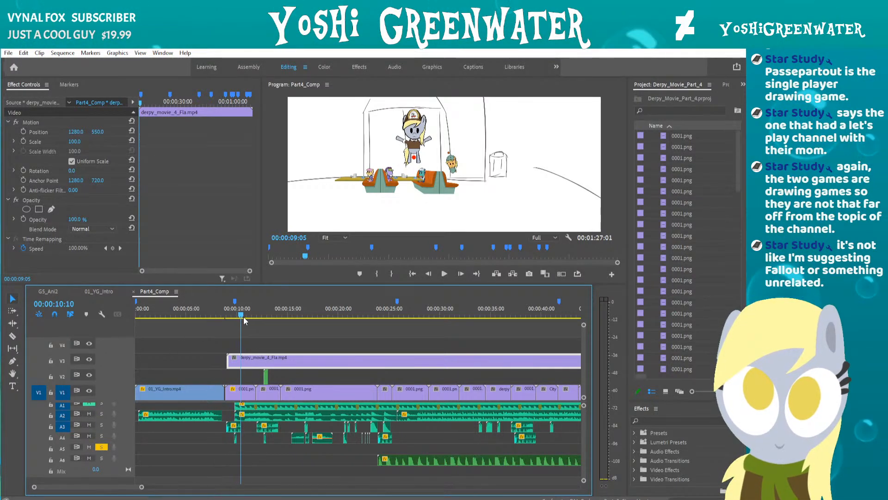
pyautogui.moveTo(247, 321); pyautogui.dragTo(320, 319)
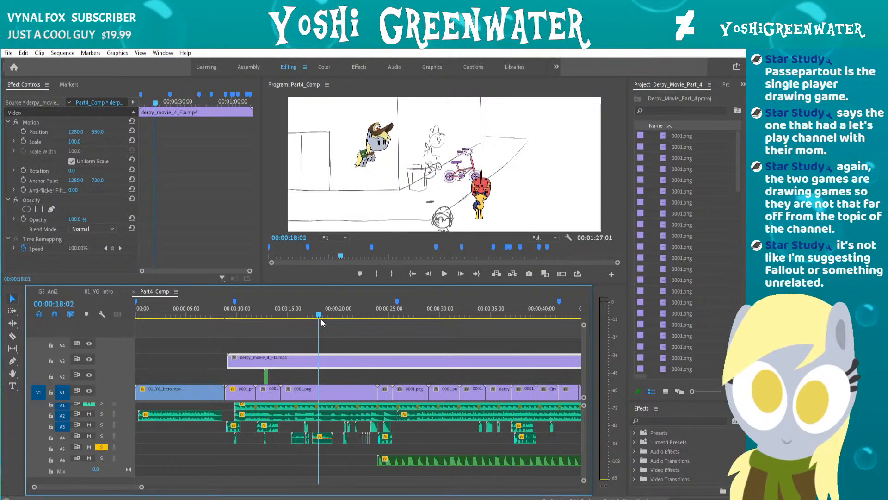
pyautogui.moveTo(324, 284); pyautogui.dragTo(325, 304)
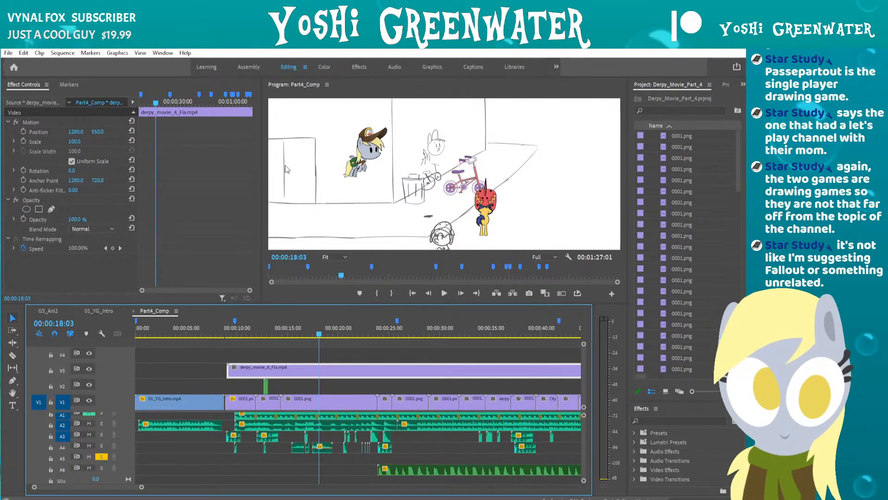
pyautogui.moveTo(319, 332); pyautogui.dragTo(366, 334)
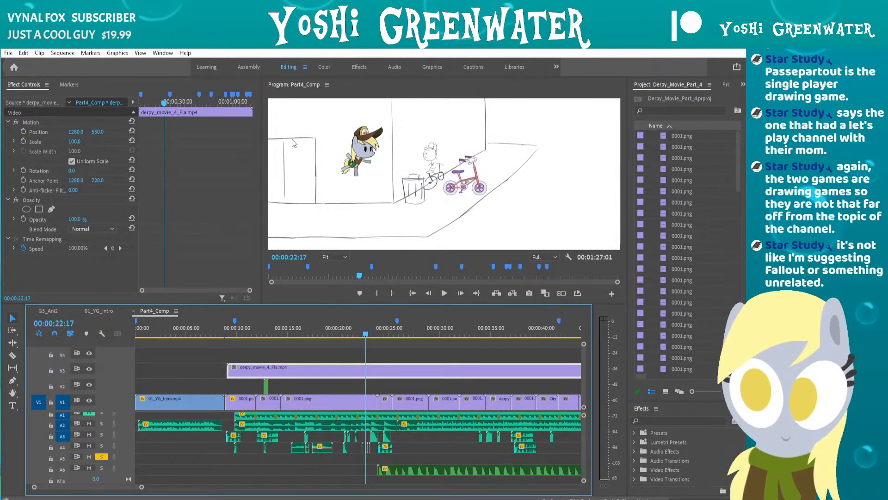
# Toggle the V3 sketch track around 00:00:19:15 to 00:00:21:11 to compare the sketch with the finished bicycle shot.
pyautogui.click(89, 369)
pyautogui.moveTo(250, 333); pyautogui.dragTo(332, 332)
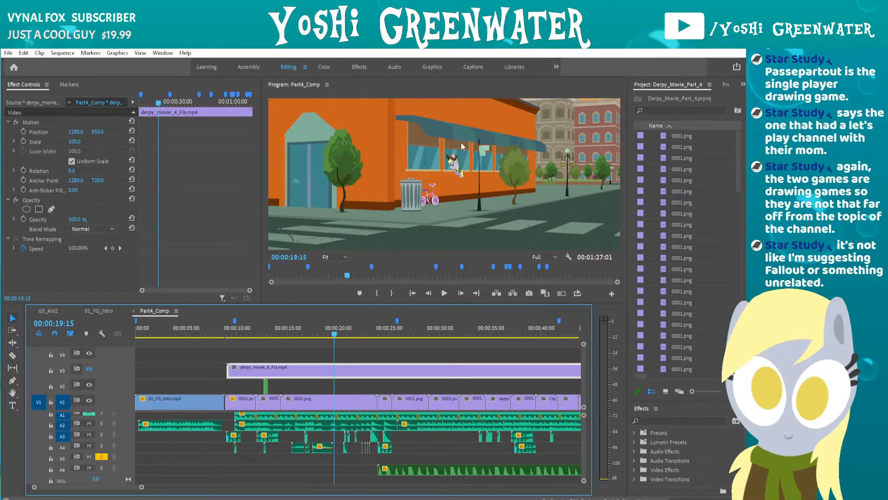
pyautogui.moveTo(336, 337); pyautogui.dragTo(352, 330)
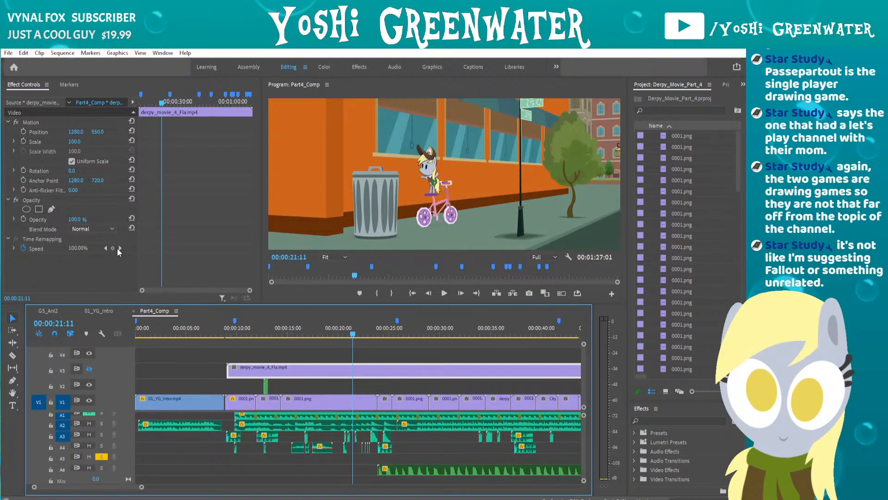
pyautogui.click(90, 370)
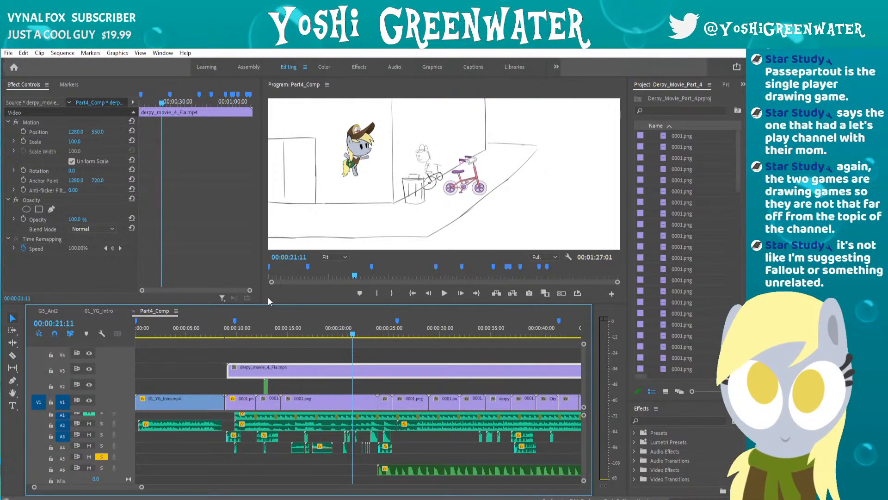
pyautogui.click(90, 368)
pyautogui.click(343, 335)
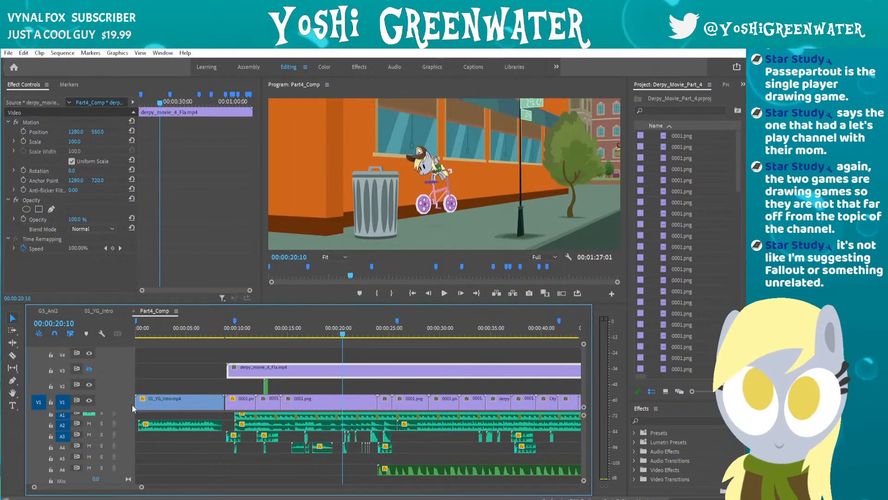
# Scrub back to the street shot at 00:00:12:14 and advance frame by frame to the speed lines at 00:00:12:18.
pyautogui.moveTo(305, 334); pyautogui.dragTo(265, 339)
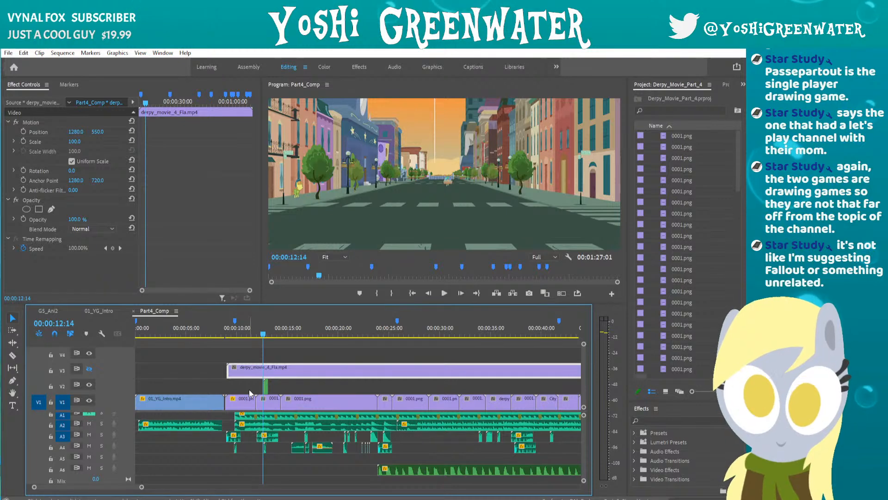
pyautogui.scroll(3, 257, 392)
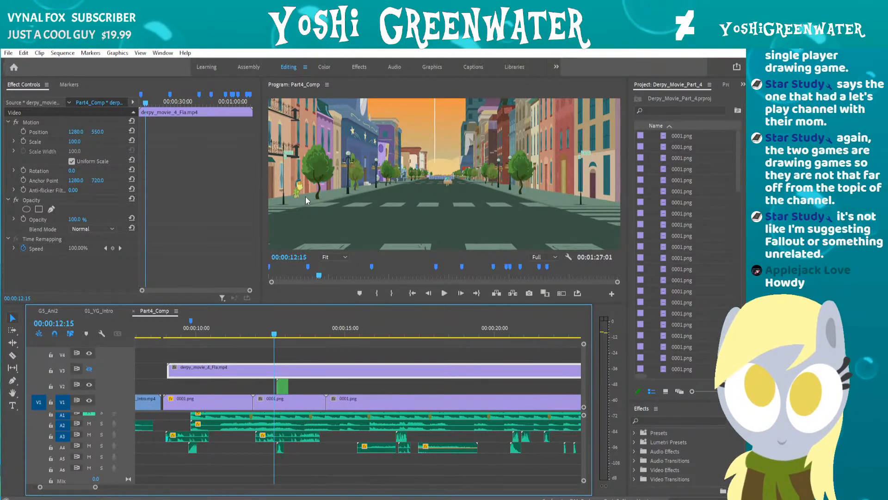
pyautogui.press('Right')
pyautogui.press('Right')
pyautogui.press('Right')
pyautogui.press('Right')
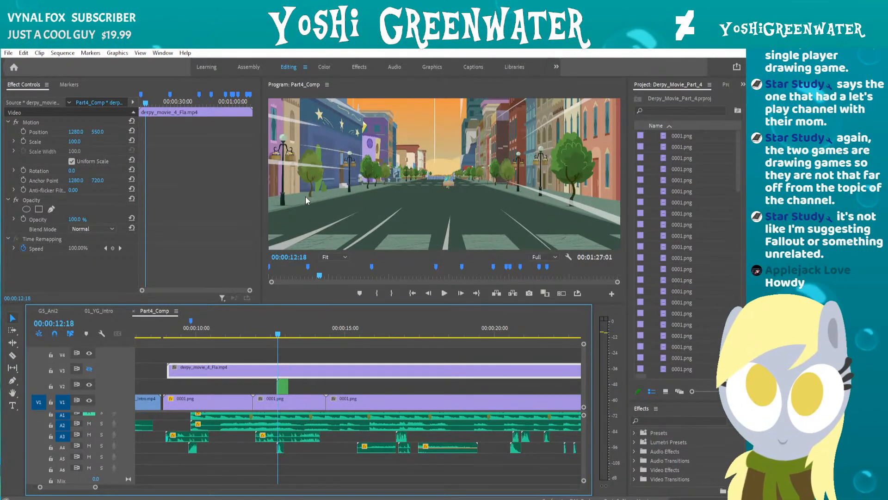
# Select the Screen_whoosh clip on V2, examine it alone up to 00:00:13:00 with V1 hidden, and show V1 again.
pyautogui.click(282, 388)
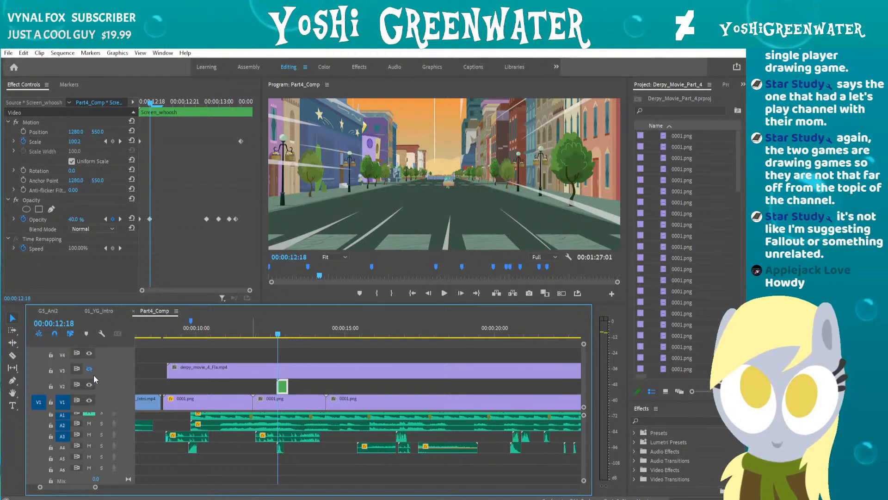
pyautogui.click(89, 399)
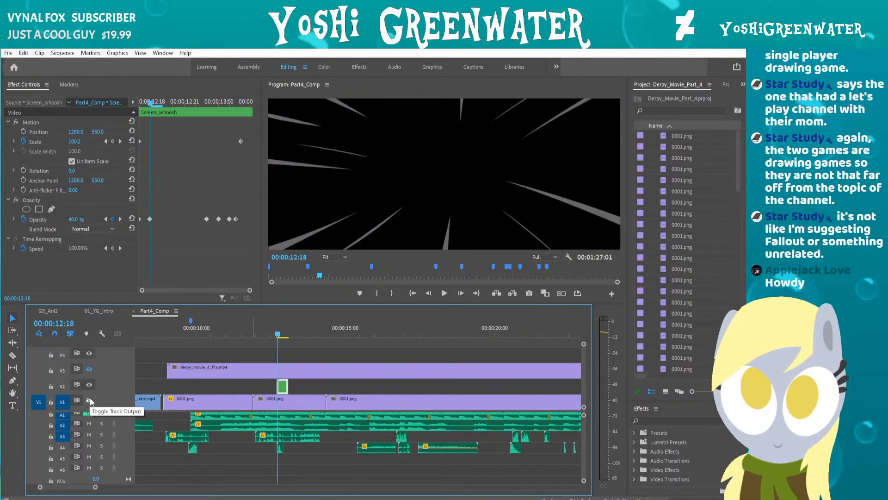
pyautogui.click(262, 335)
pyautogui.moveTo(265, 336); pyautogui.dragTo(285, 337)
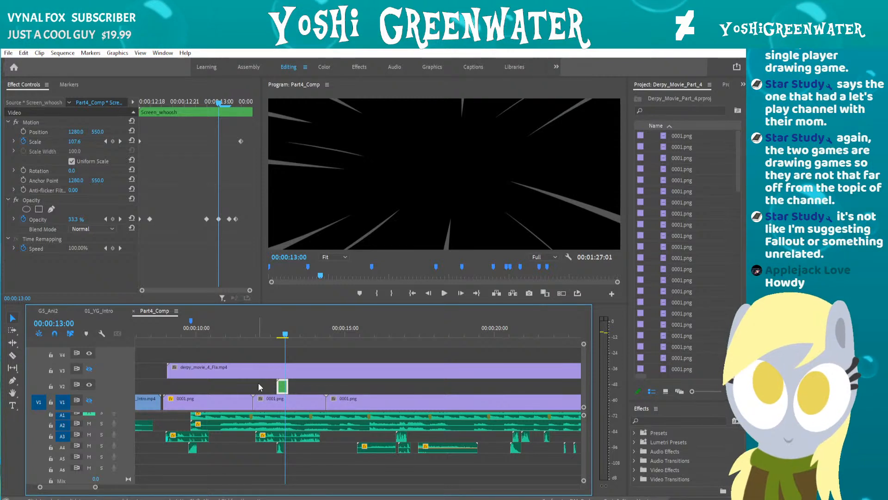
pyautogui.click(89, 400)
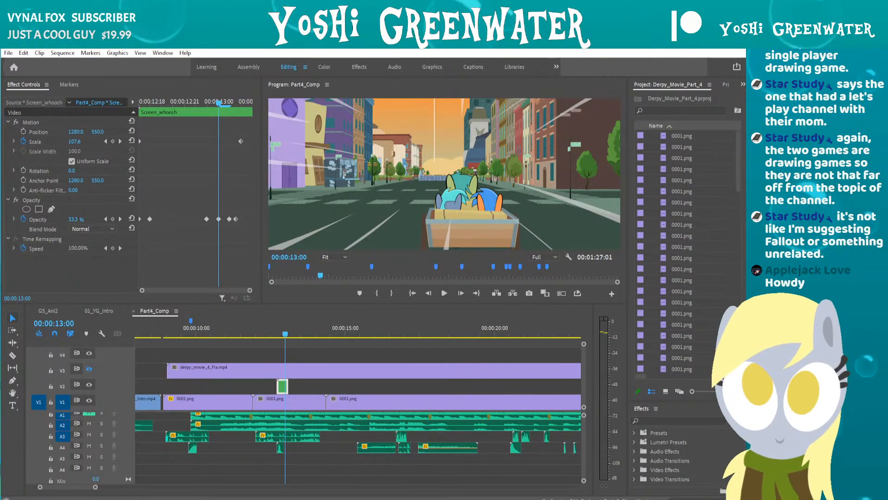
# Review the speed-line effect from 00:00:12:18 to 00:00:13:11 and scrub on past 00:00:16:21 to the sketched shot at 00:00:17:09.
pyautogui.click(287, 333)
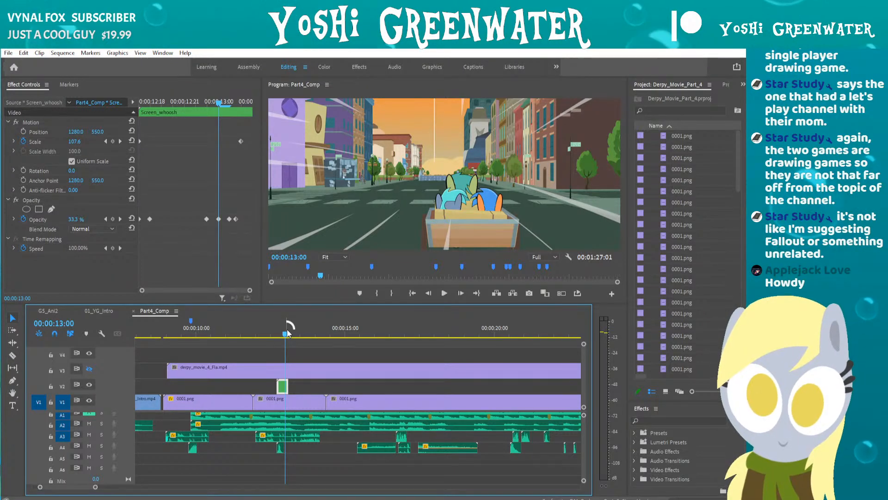
pyautogui.rightClick(287, 333)
pyautogui.click(281, 333)
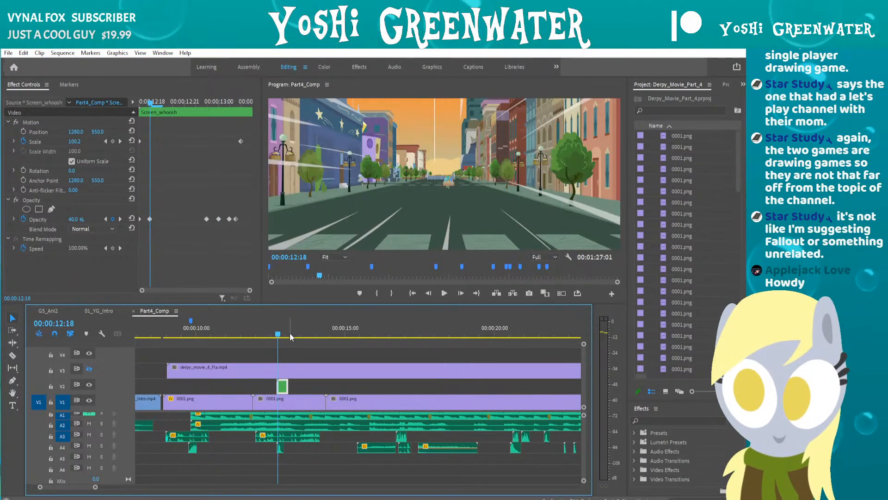
pyautogui.click(299, 334)
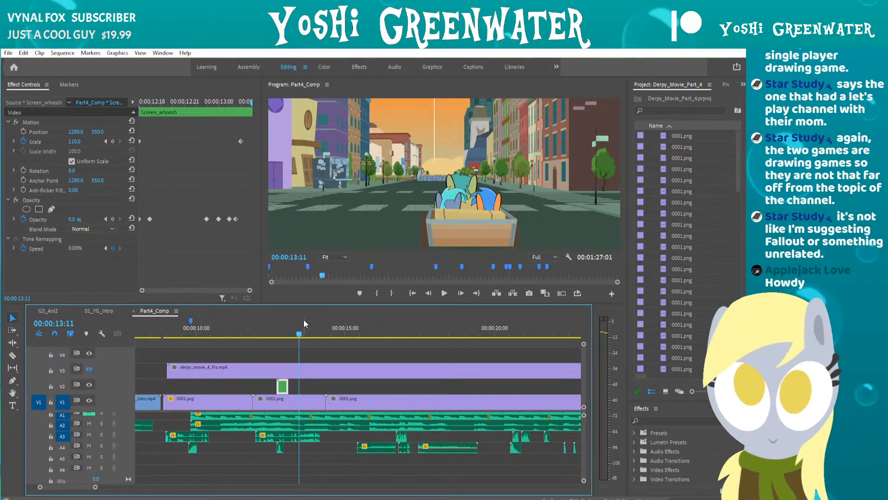
pyautogui.moveTo(299, 333); pyautogui.dragTo(410, 332)
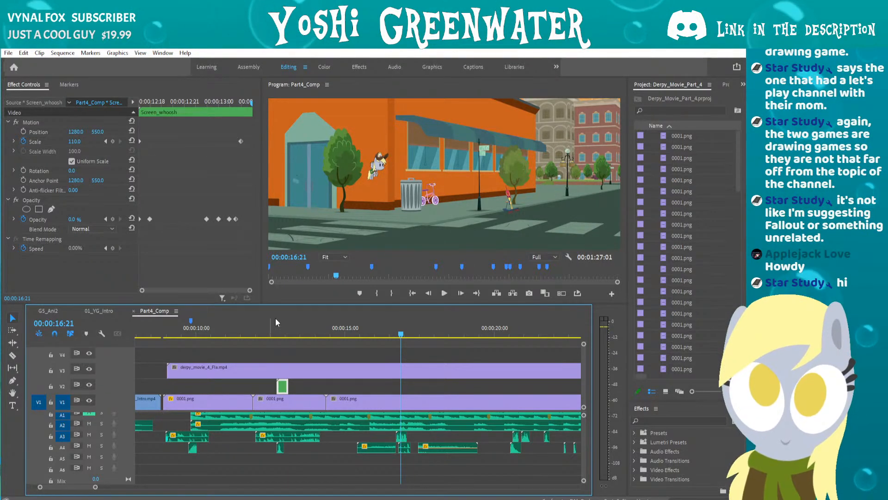
pyautogui.moveTo(402, 334)
pyautogui.mouseDown()
pyautogui.moveTo(375, 334)
pyautogui.moveTo(418, 334)
pyautogui.mouseUp()
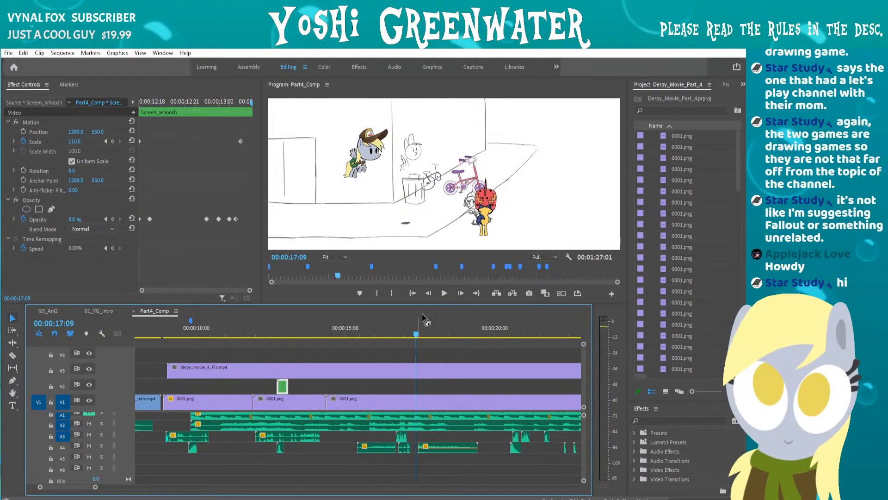
# Hide the V3 sketch track and scrub the finished street scene from 00:00:17:09 to the taxi shot at 00:00:24:12.
pyautogui.click(89, 369)
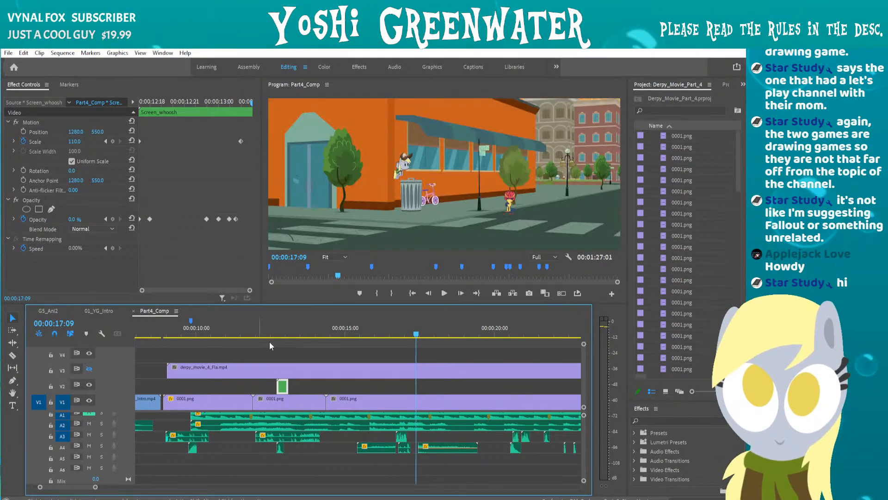
pyautogui.moveTo(411, 333)
pyautogui.mouseDown()
pyautogui.moveTo(389, 331)
pyautogui.moveTo(414, 332)
pyautogui.mouseUp()
pyautogui.scroll(-1, 387, 390)
pyautogui.scroll(-3, 387, 392)
pyautogui.moveTo(301, 337); pyautogui.dragTo(517, 338)
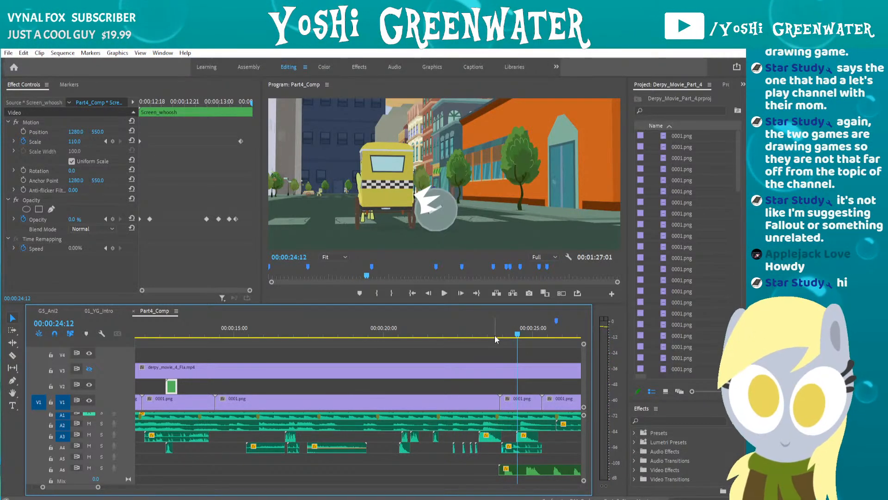
# Scrub back to the bicycle shot at 00:00:22:10 and examine the short sound clips on A4 at close range.
pyautogui.scroll(-3, 493, 339)
pyautogui.scroll(3, 330, 416)
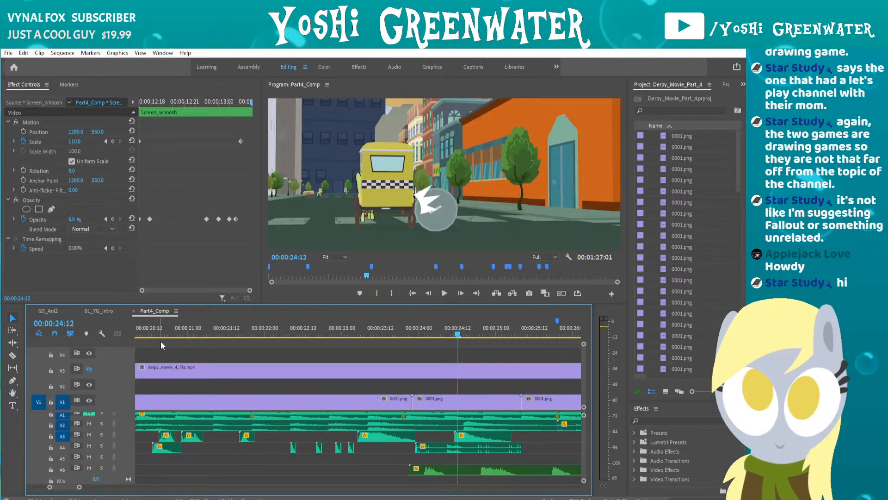
pyautogui.moveTo(161, 340); pyautogui.dragTo(296, 341)
pyautogui.click(295, 454)
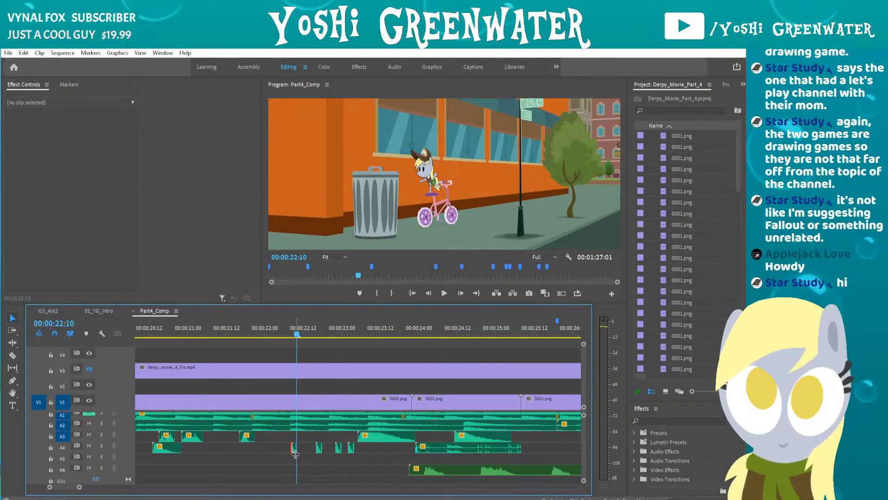
pyautogui.scroll(4, 295, 453)
pyautogui.moveTo(300, 448); pyautogui.dragTo(343, 450)
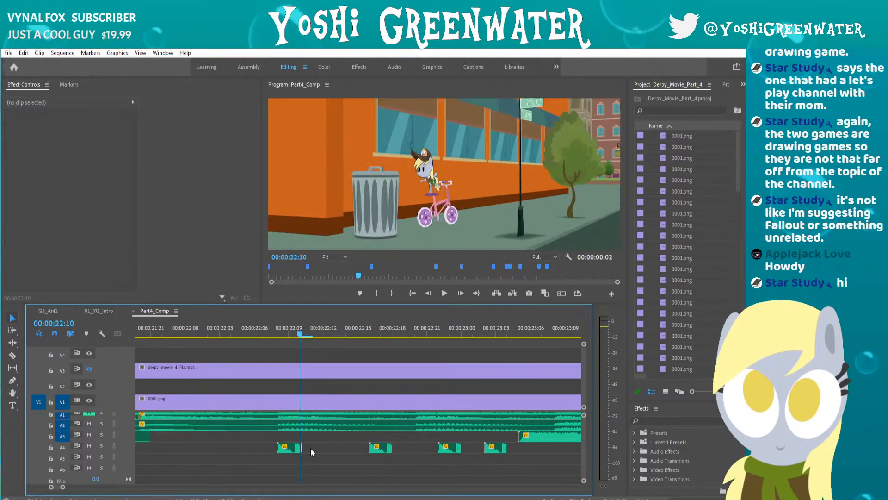
# Select the dry_bones_rattle.wav clip on A4 and inspect its Speed/Duration settings without changing them.
pyautogui.click(278, 449)
pyautogui.click(296, 449)
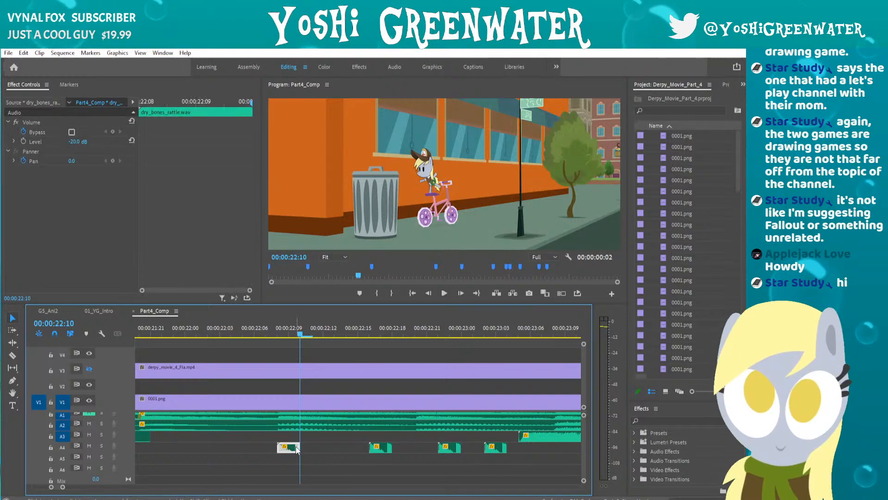
pyautogui.rightClick(296, 448)
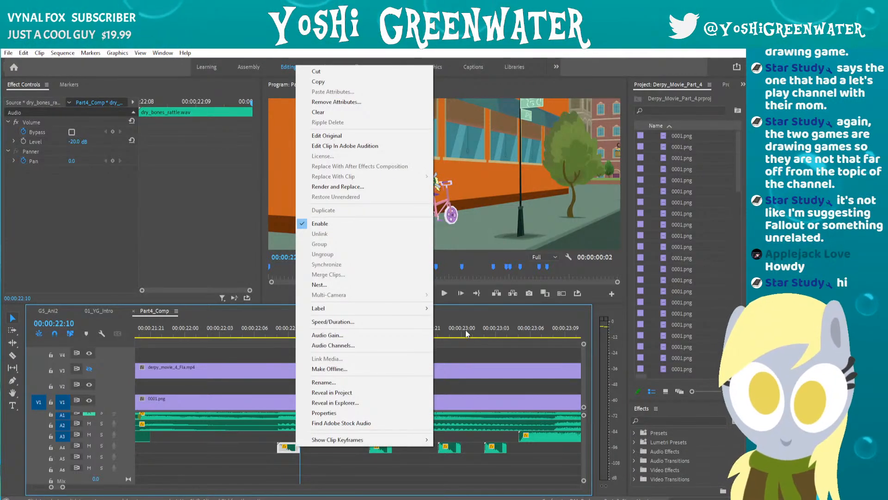
pyautogui.click(365, 322)
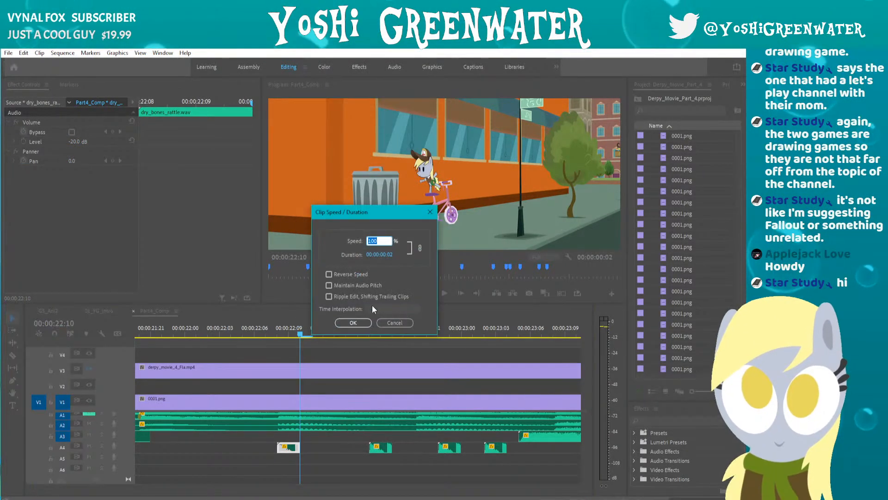
pyautogui.click(391, 320)
# Play the bicycle shot with its rattle sounds from 00:00:22:10 to 00:00:23:18 and return to the moment before the crash.
pyautogui.scroll(-2, 340, 410)
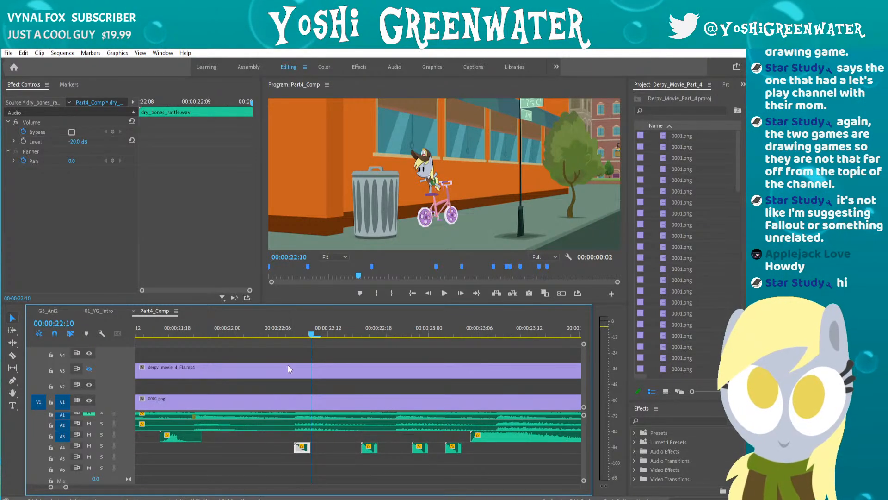
pyautogui.press('space')
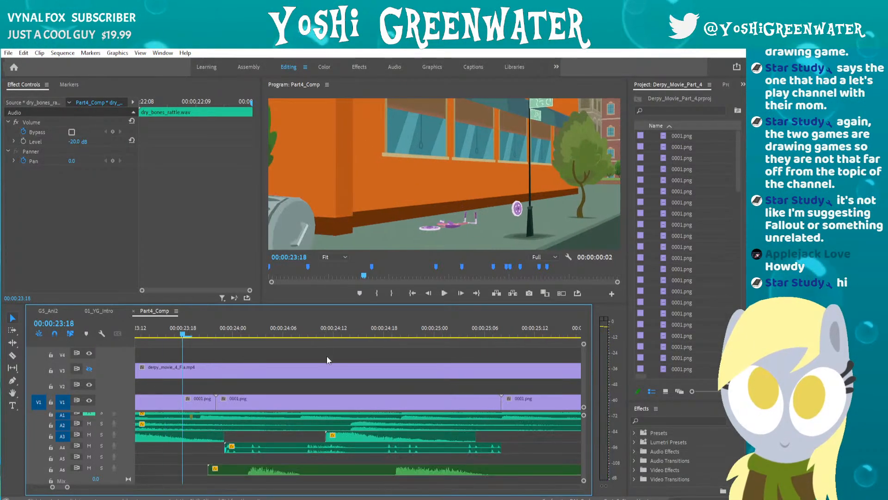
pyautogui.scroll(-3, 229, 401)
pyautogui.click(330, 334)
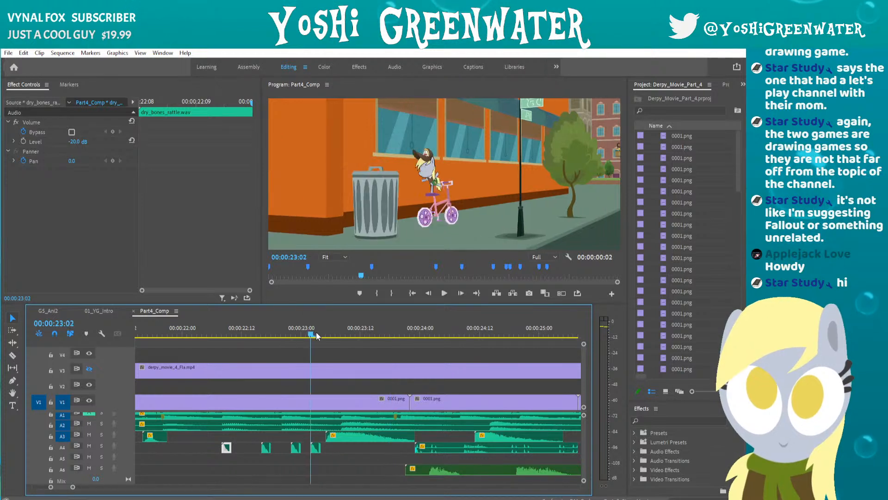
# Inspect the audio settings of metal_hit_cartoon_big.wav on A3 and the Chapter4_Start_v2.wav music clip at 00:00:23:06.
pyautogui.click(340, 437)
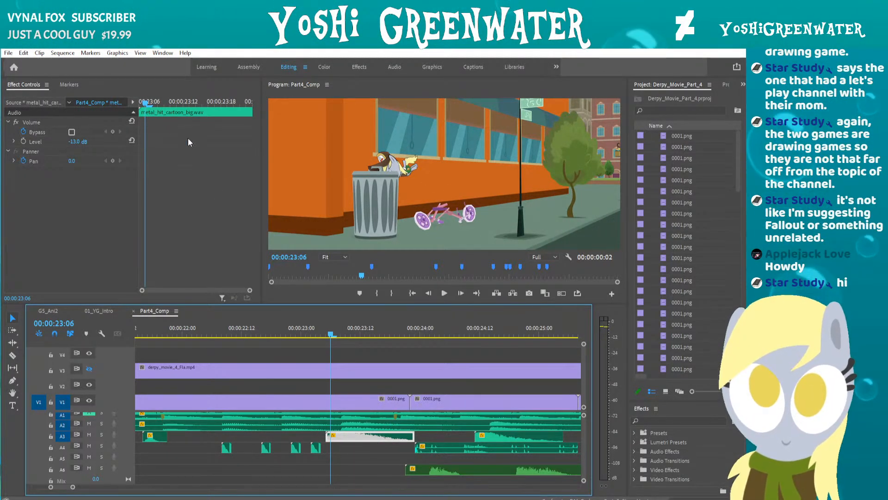
pyautogui.click(340, 421)
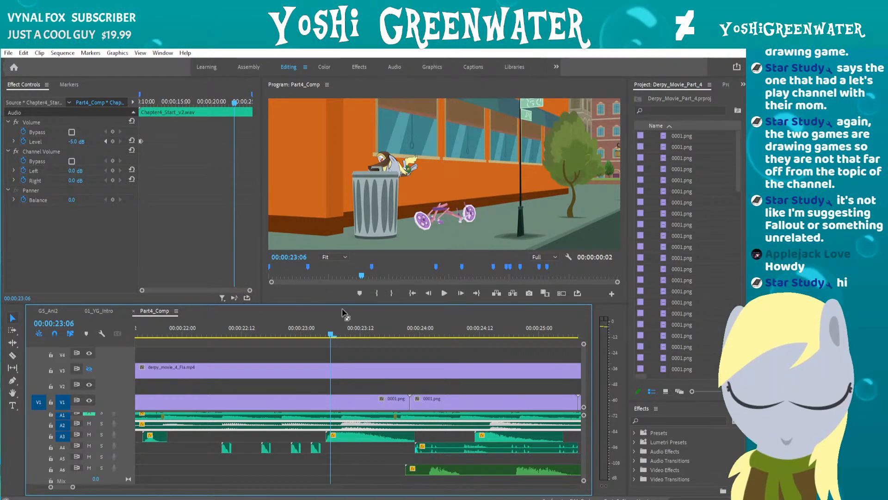
pyautogui.click(353, 437)
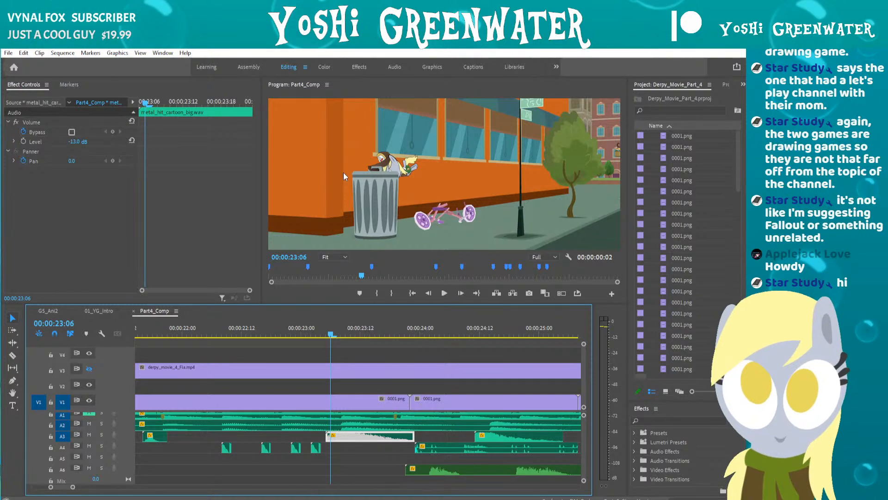
# Examine the trash can impact frame by frame around 00:00:23:06 to 00:00:23:10 against the metal hit sound.
pyautogui.moveTo(329, 333); pyautogui.dragTo(315, 335)
pyautogui.press('Right')
pyautogui.press('Right')
pyautogui.press('Right')
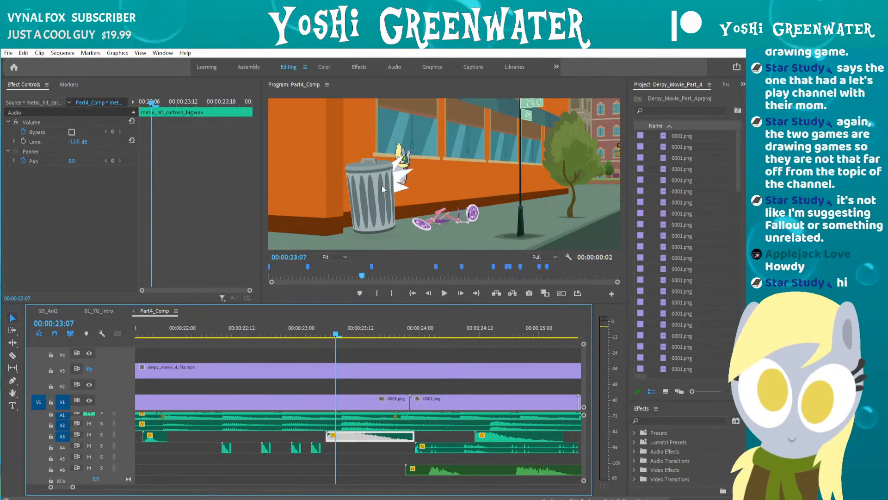
pyautogui.press('Right')
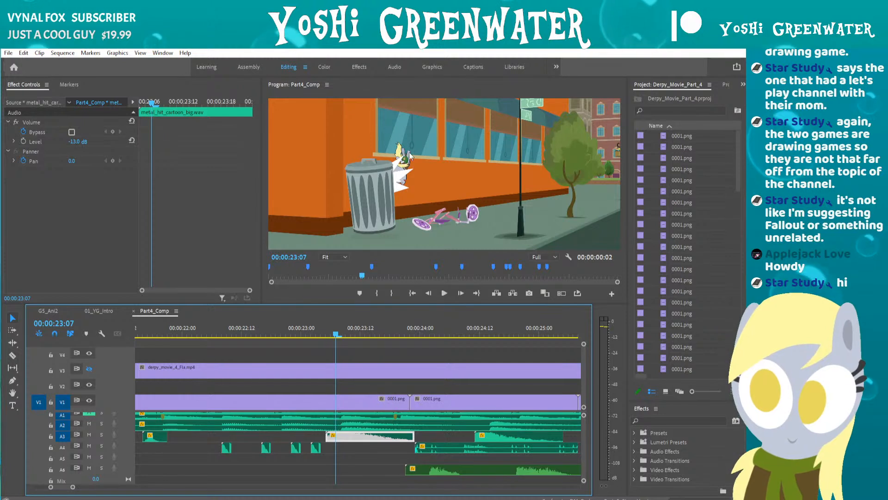
pyautogui.press('Right')
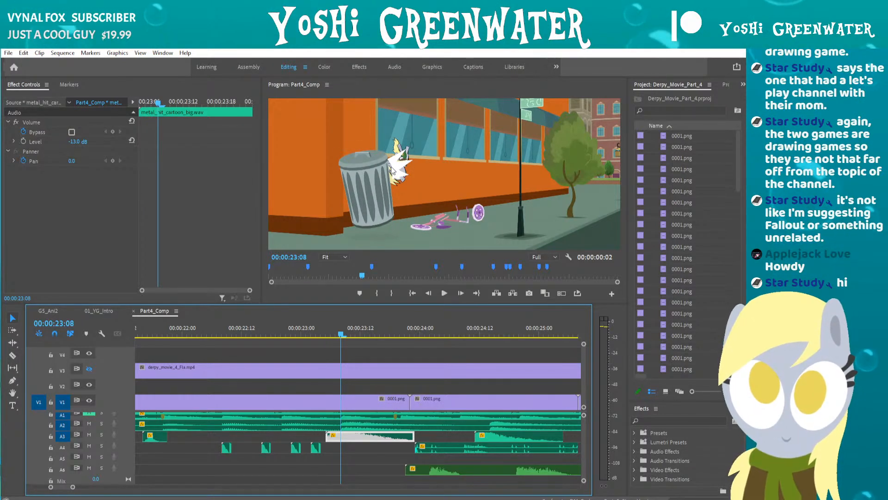
pyautogui.press('Right')
pyautogui.press('Right')
pyautogui.press('Left')
pyautogui.press('Left')
pyautogui.press('Left')
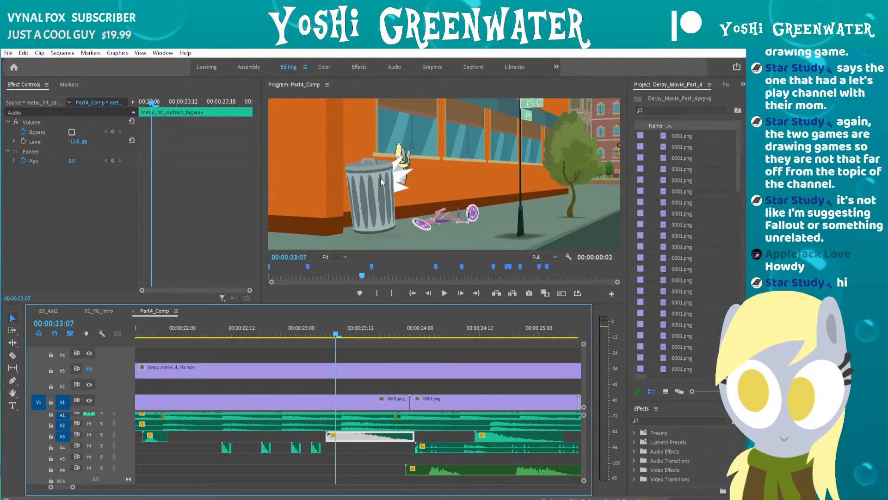
pyautogui.press('Right')
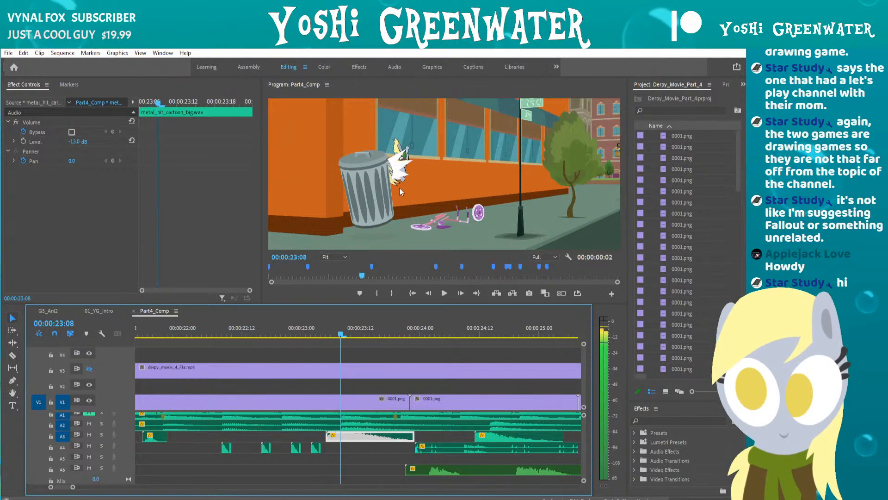
pyautogui.press('Right')
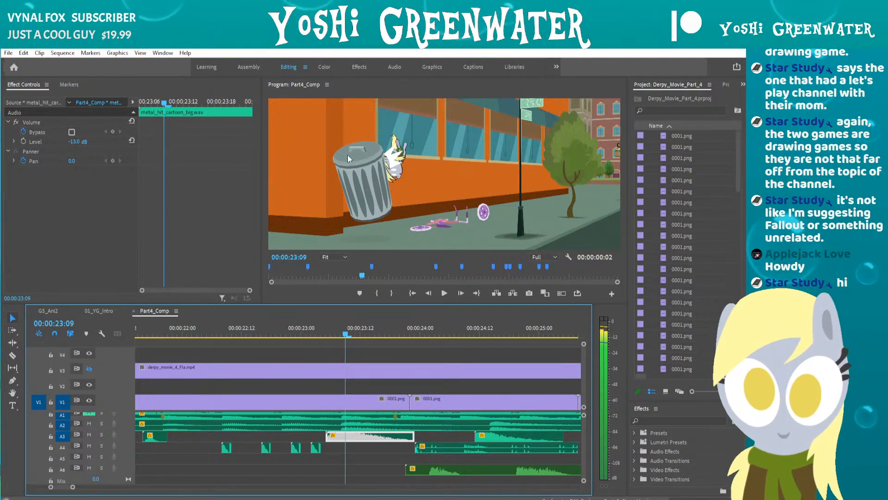
pyautogui.press('Right')
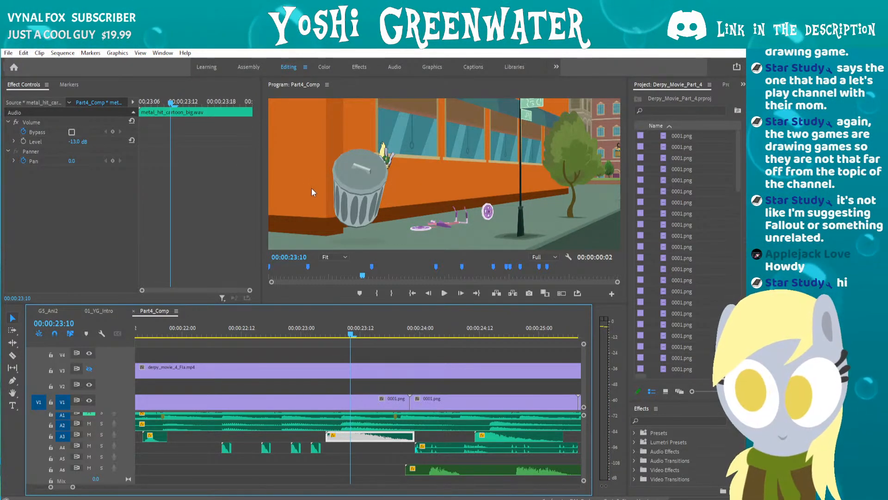
# Advance frame by frame as the trash can rolls away, up to the cut to the taxi shot at 00:00:23:22.
pyautogui.press('Right')
pyautogui.press('Right')
pyautogui.press('Right')
pyautogui.press('Right')
pyautogui.press('Right')
pyautogui.press('Right')
pyautogui.press('Right')
pyautogui.press('Right')
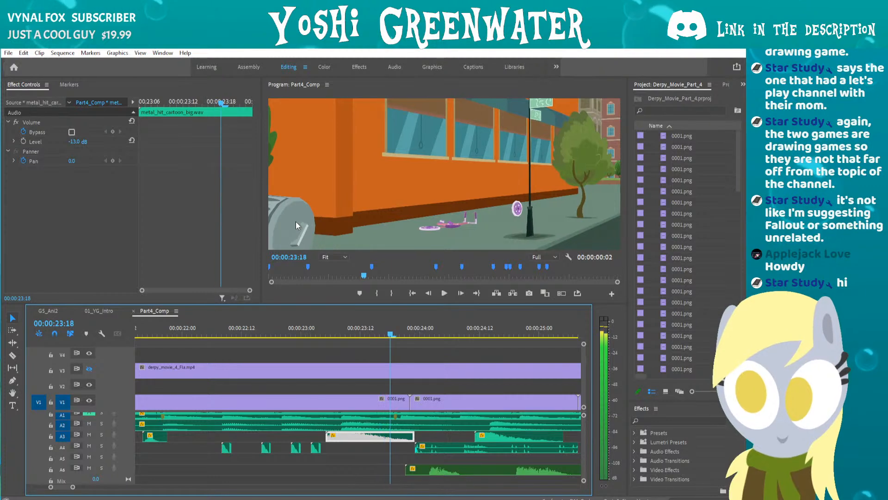
pyautogui.press('Right')
pyautogui.press('Right')
pyautogui.press('Right')
pyautogui.press('Right')
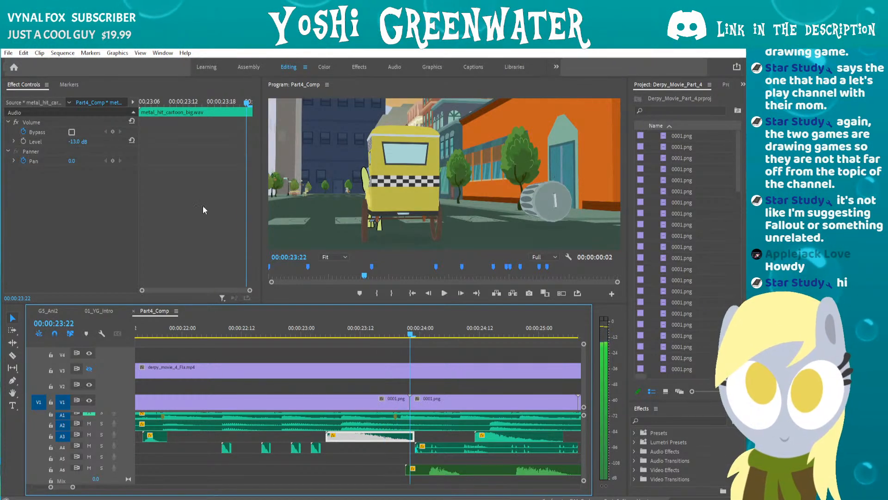
# Continue frame by frame through the taxi shot until the pony shows inside the trash can at 00:00:24:18.
pyautogui.press('Right')
pyautogui.press('Right')
pyautogui.press('Right')
pyautogui.press('Right')
pyautogui.press('Right')
pyautogui.press('Right')
pyautogui.press('Right')
pyautogui.press('Right')
pyautogui.press('Right')
pyautogui.press('Right')
pyautogui.press('Right')
pyautogui.press('Right')
pyautogui.press('Right')
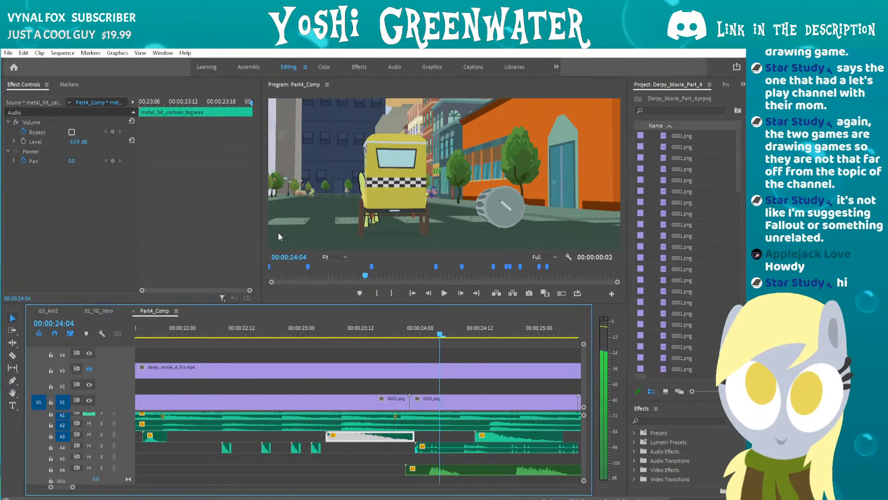
pyautogui.press('Right')
pyautogui.press('Right')
pyautogui.press('Right')
pyautogui.press('Right')
pyautogui.press('Right')
pyautogui.press('Right')
pyautogui.press('Right')
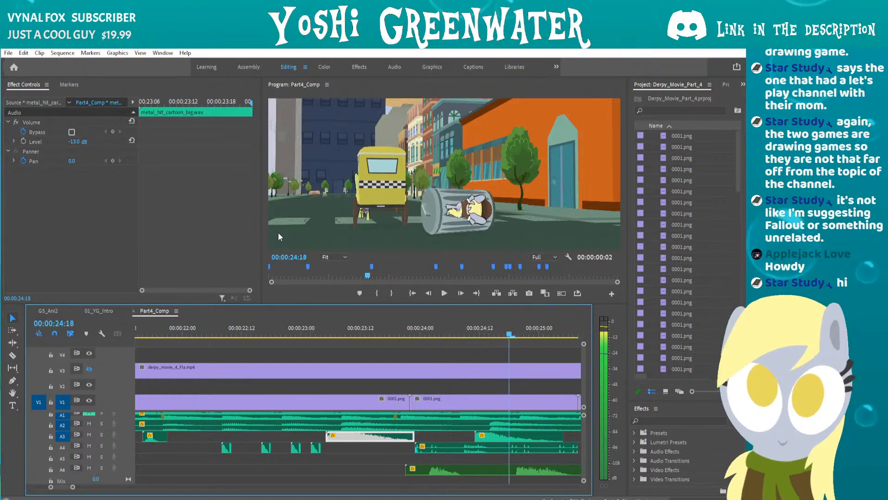
# Select the nested Trash_SFX clip on A6 and review its level and pan keyframes and its full extent.
pyautogui.press('-')
pyautogui.press('-')
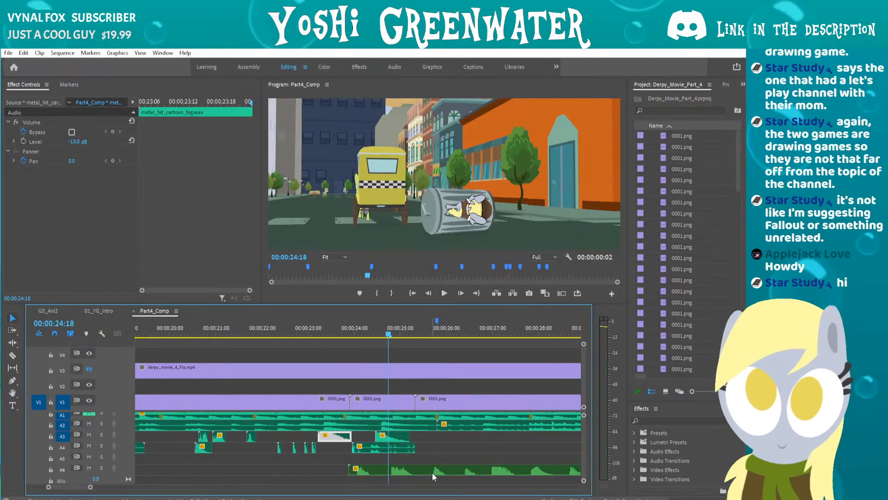
pyautogui.click(432, 472)
pyautogui.scroll(-3, 426, 471)
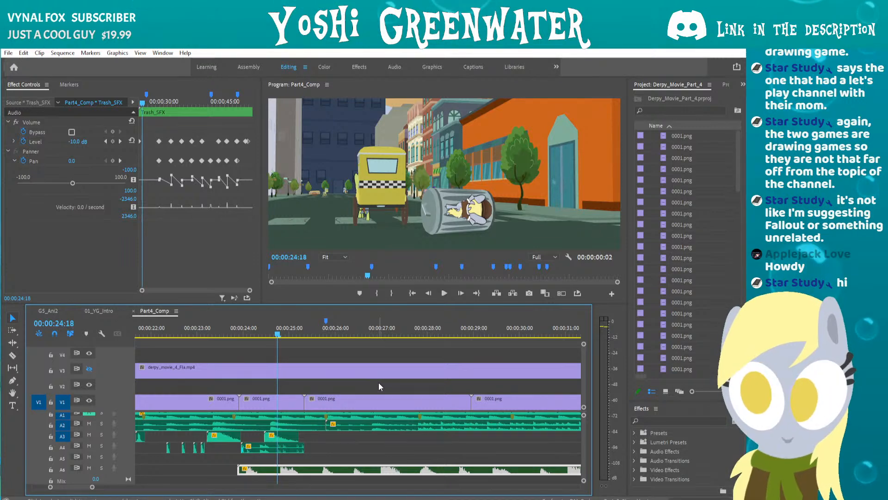
pyautogui.scroll(-1, 329, 443)
pyautogui.scroll(-5, 324, 438)
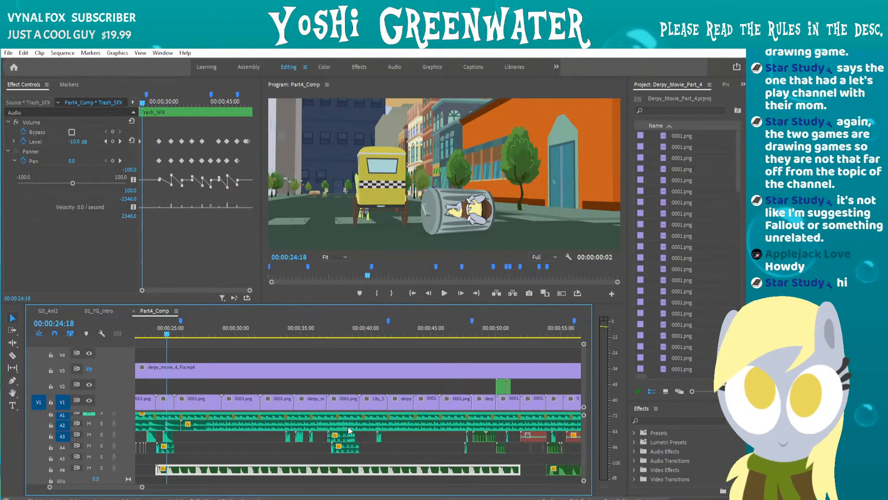
# Open the nested Trash_SFX sequence, play its sound from 00:00:00:21 to 00:00:02:03, and look closely at its opening clips.
pyautogui.doubleClick(250, 470)
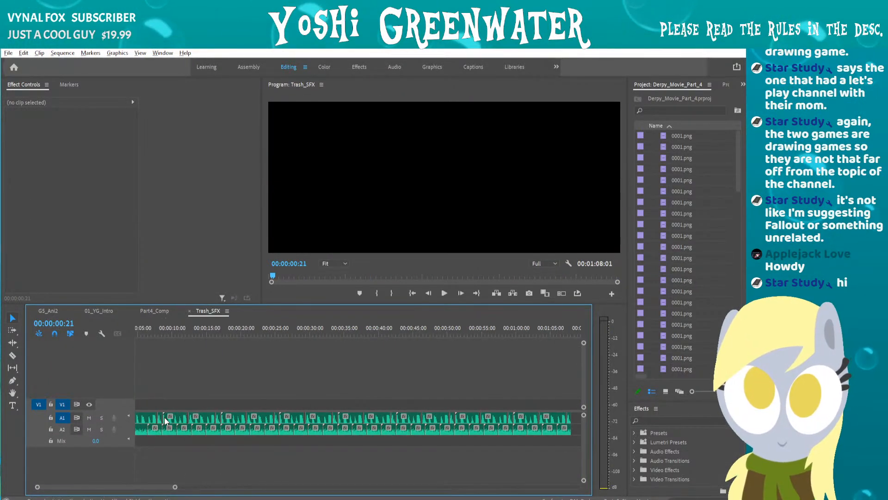
pyautogui.press('space')
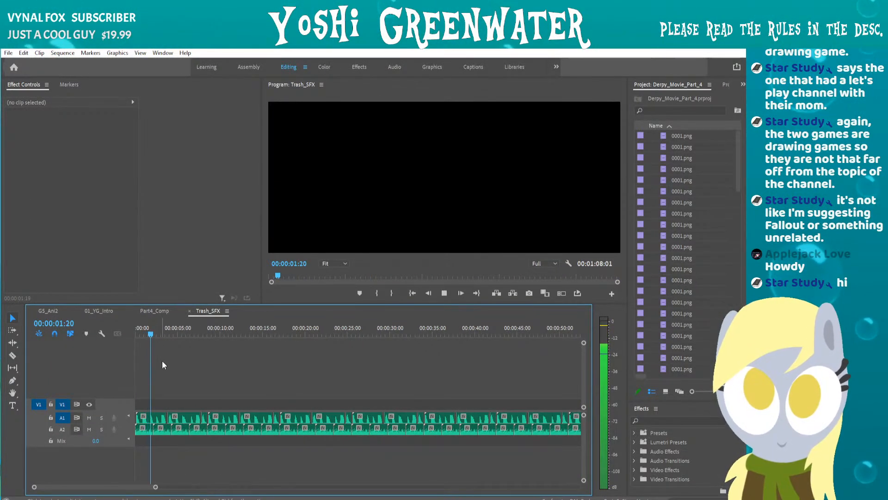
pyautogui.scroll(3, 143, 388)
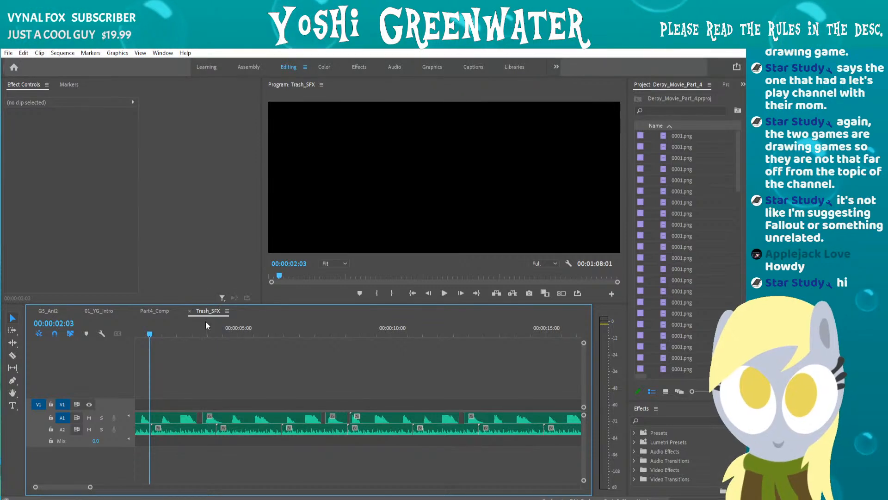
pyautogui.scroll(2, 185, 374)
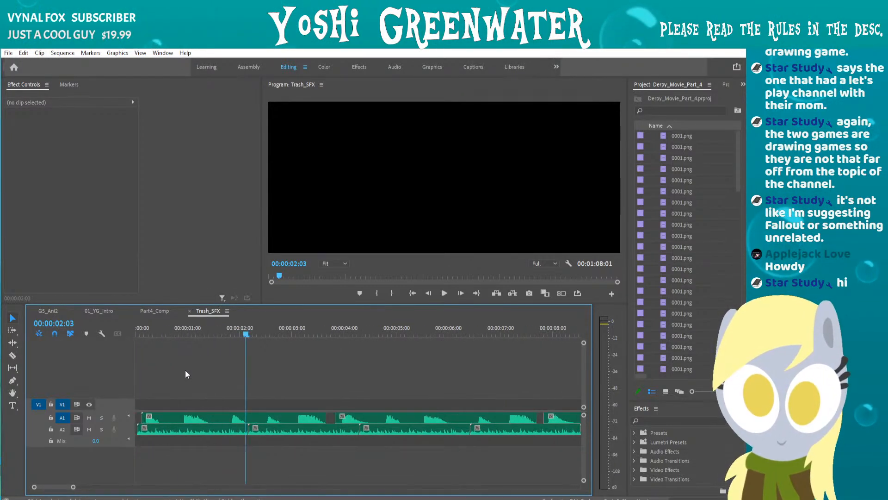
# Inspect the first trash_roll_2.wav clip on A1 and trash_Roll_1.wav clip on A2, and return the playhead to 00:00:00:00.
pyautogui.click(187, 417)
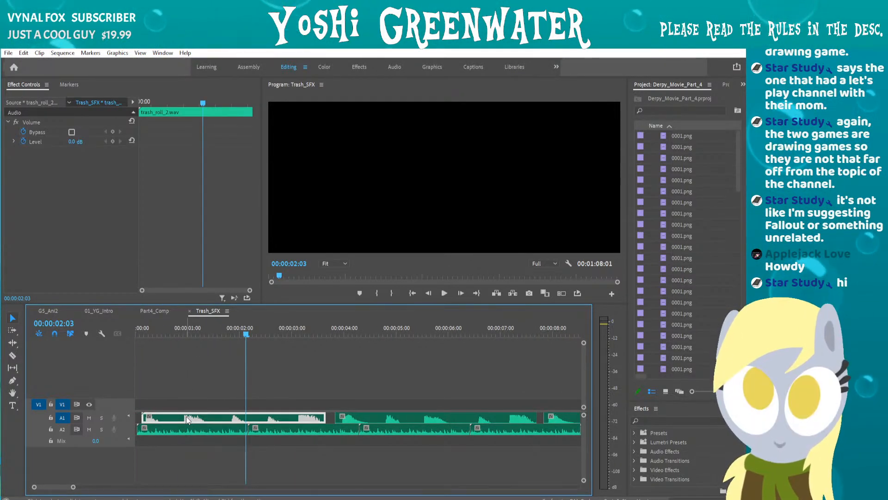
pyautogui.click(182, 430)
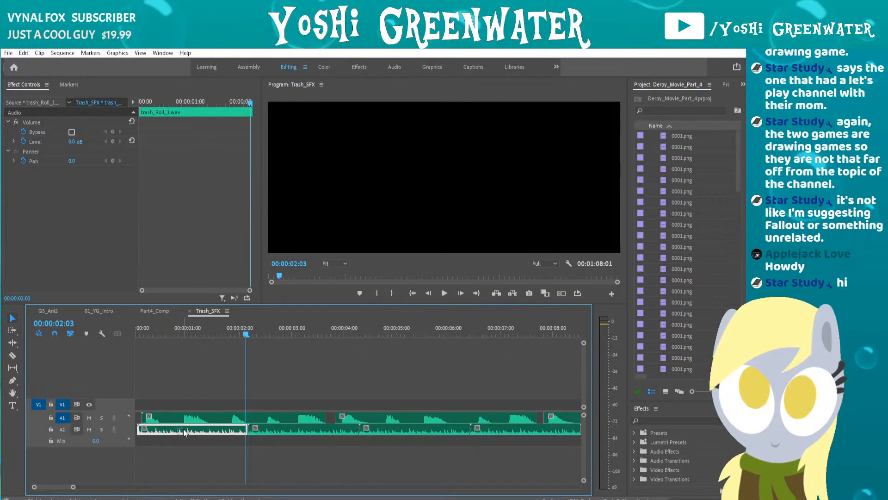
pyautogui.click(140, 331)
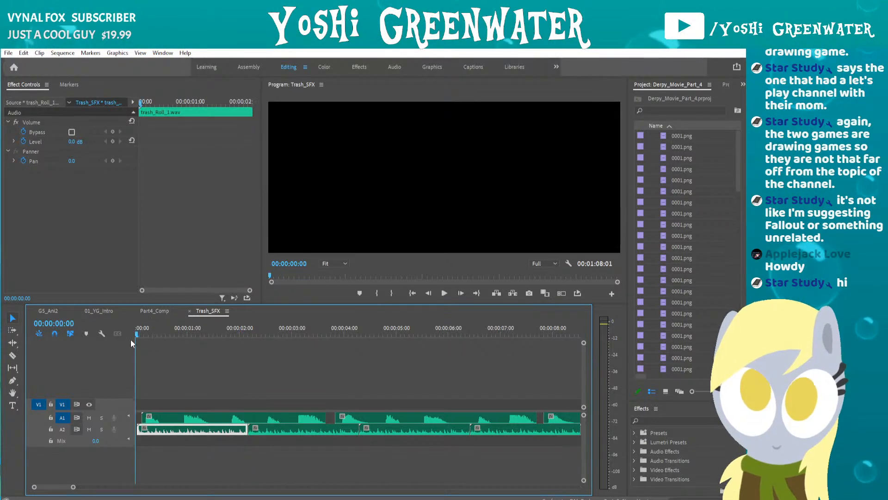
# Listen to the A2 trash sounds with A1 muted, and replay from 00:00:00:00 to 00:00:03:18 with only A2 muted.
pyautogui.press('space')
pyautogui.click(89, 418)
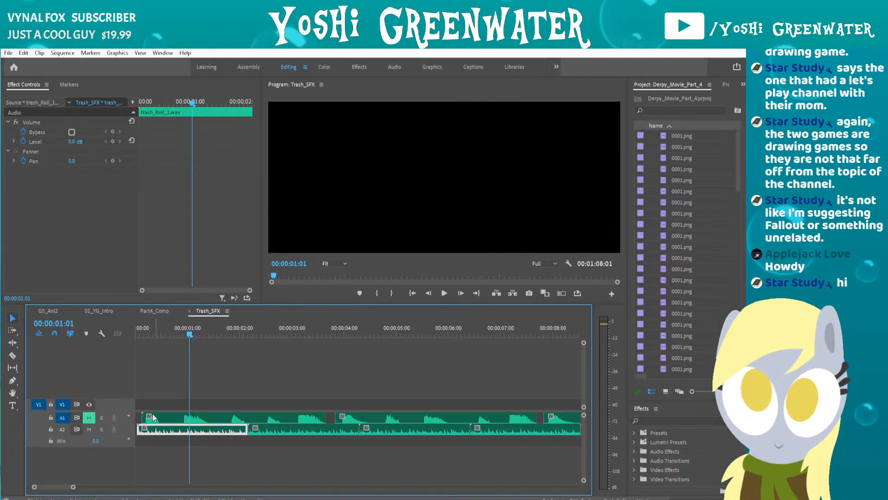
pyautogui.press('Home')
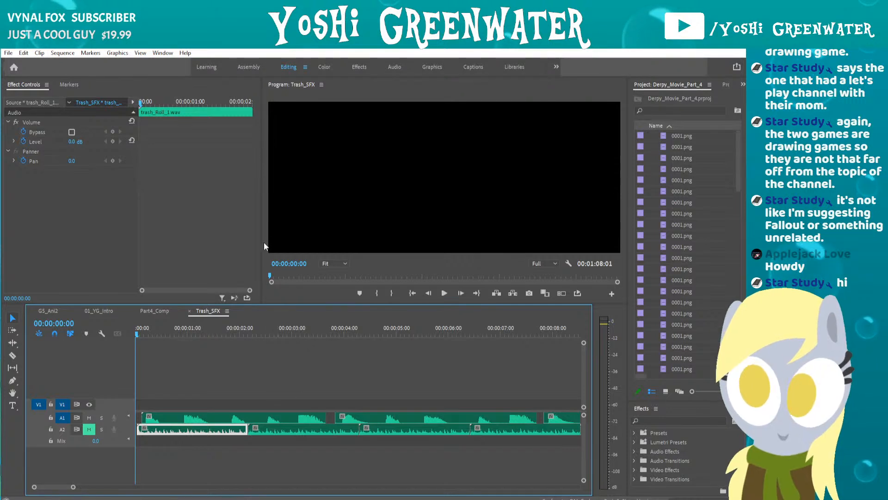
pyautogui.press('space')
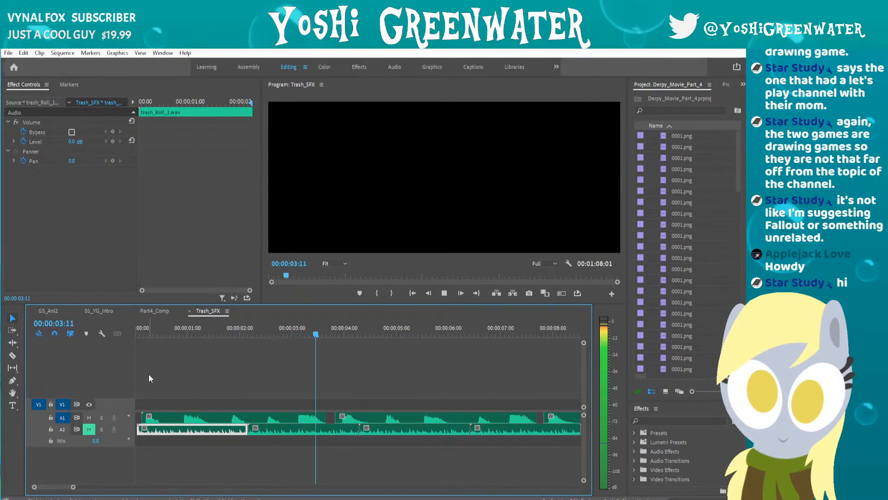
pyautogui.press('space')
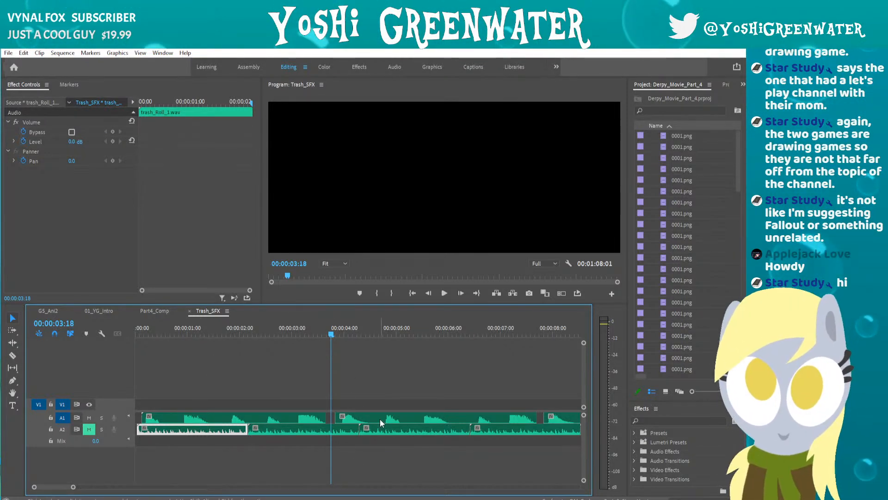
# Open the first trash_roll_2.wav clip's full waveform and compare it with the shorter looping clips on A2 along the sequence.
pyautogui.doubleClick(228, 418)
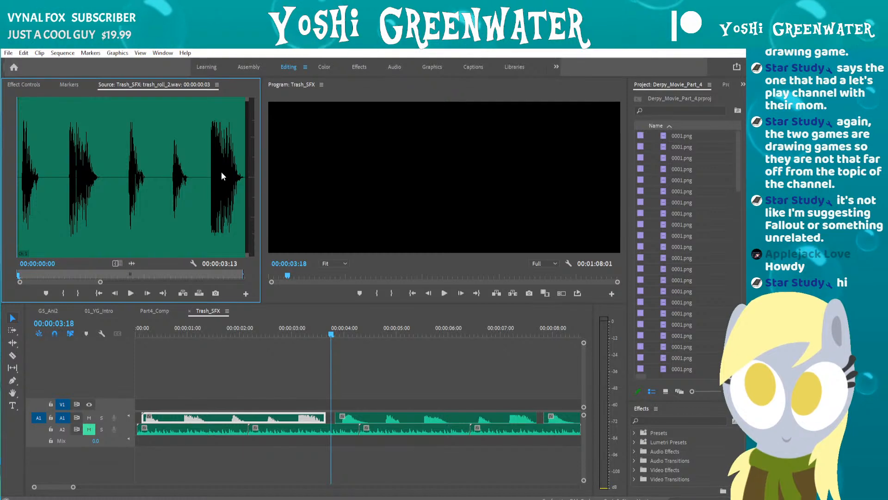
pyautogui.click(179, 418)
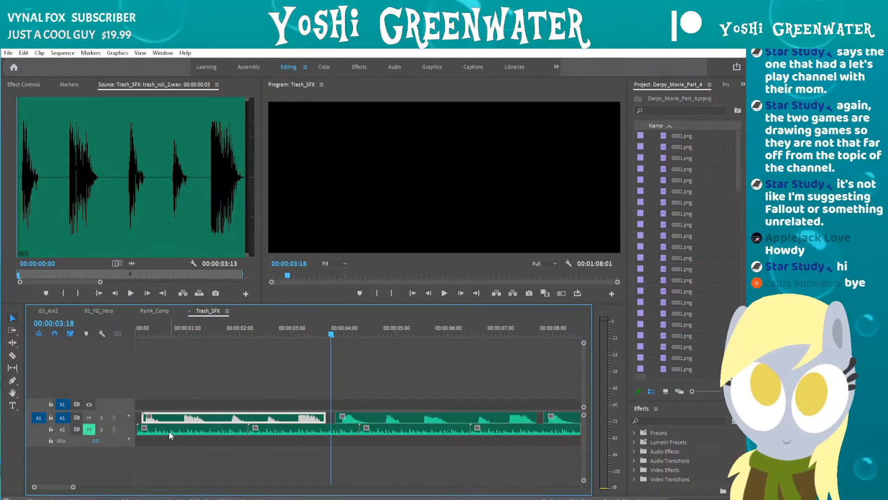
pyautogui.click(167, 430)
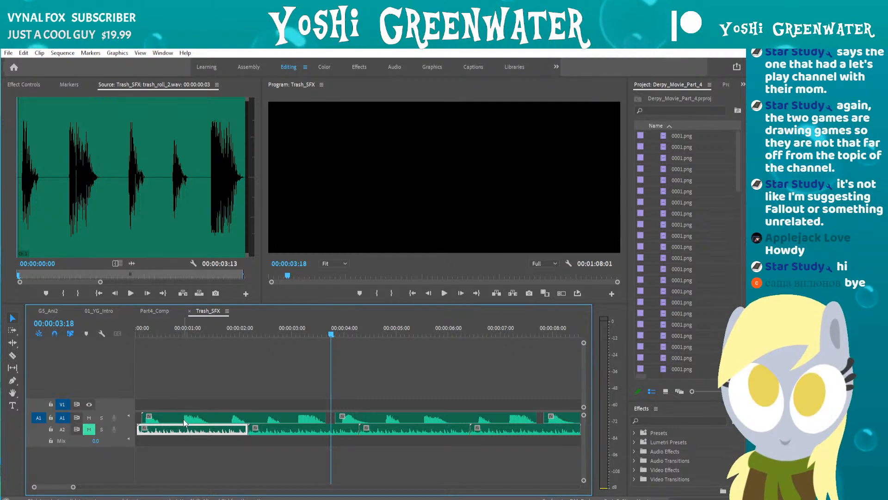
pyautogui.scroll(-5, 306, 416)
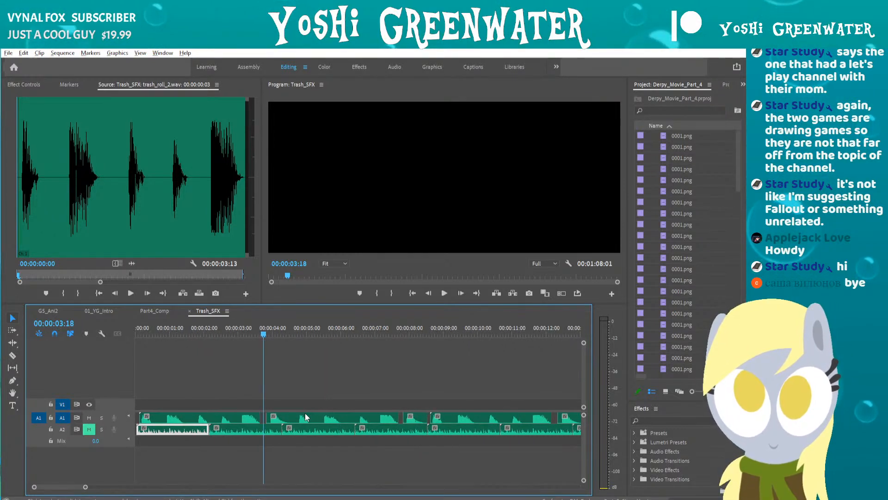
pyautogui.scroll(-3, 333, 407)
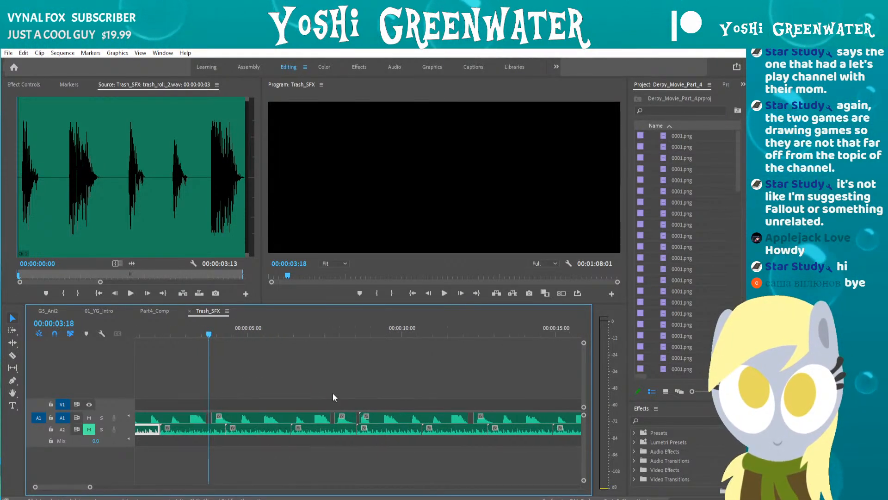
# Examine the second long A1 clip and listen to the repeated trash rolls with A2 muted, stopping at 00:00:19:04.
pyautogui.click(257, 417)
pyautogui.moveTo(193, 329); pyautogui.dragTo(230, 335)
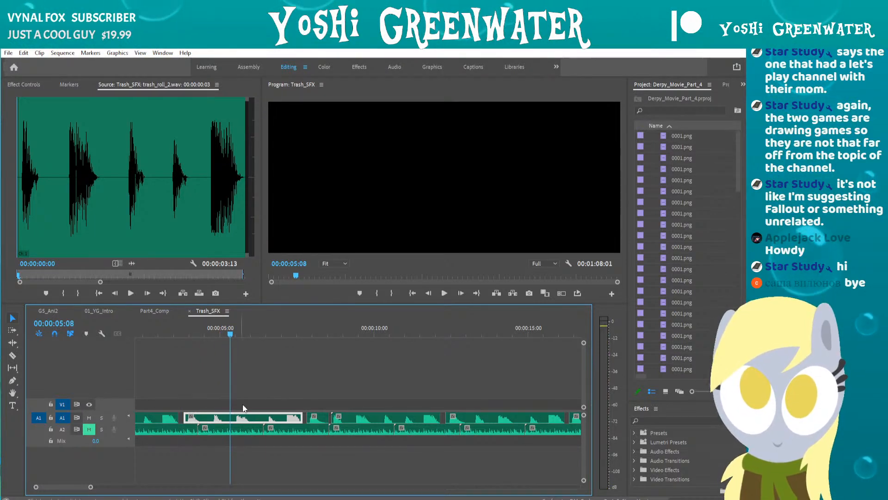
pyautogui.click(302, 334)
pyautogui.press('space')
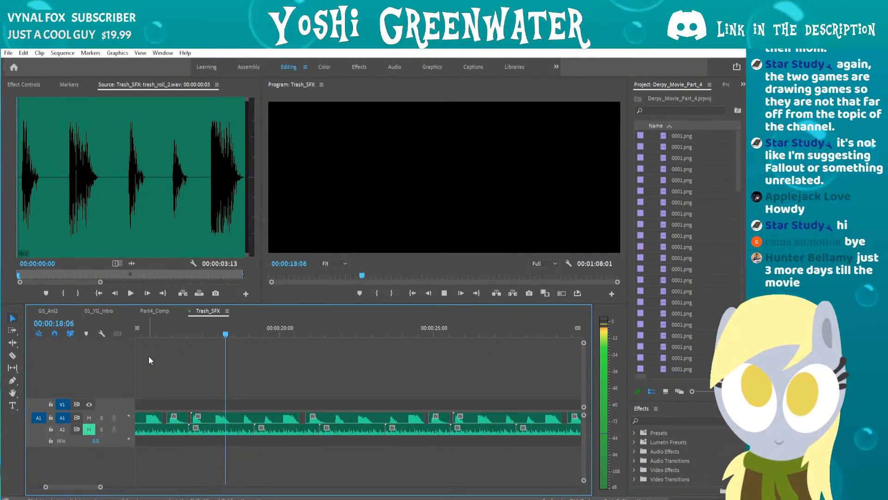
pyautogui.press('space')
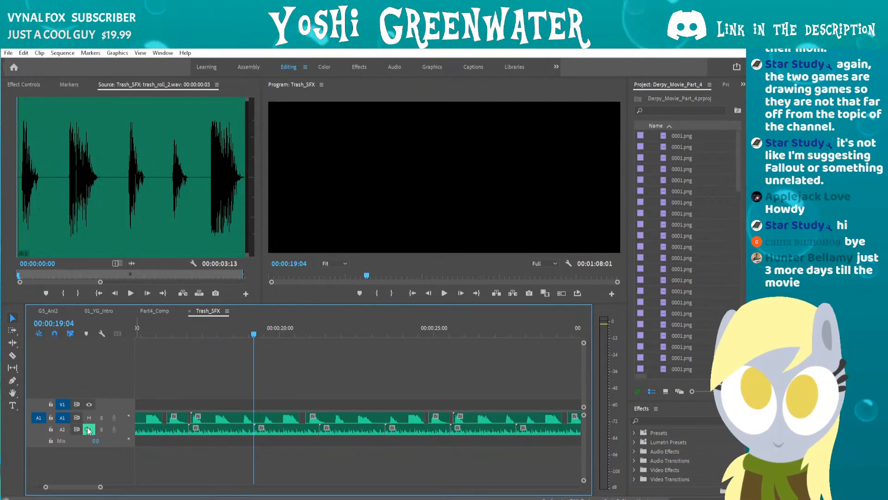
# Listen to A2 alone until 00:00:19:21, unmute A1, and play both tracks together to 00:00:34:03.
pyautogui.press('space')
pyautogui.press('space')
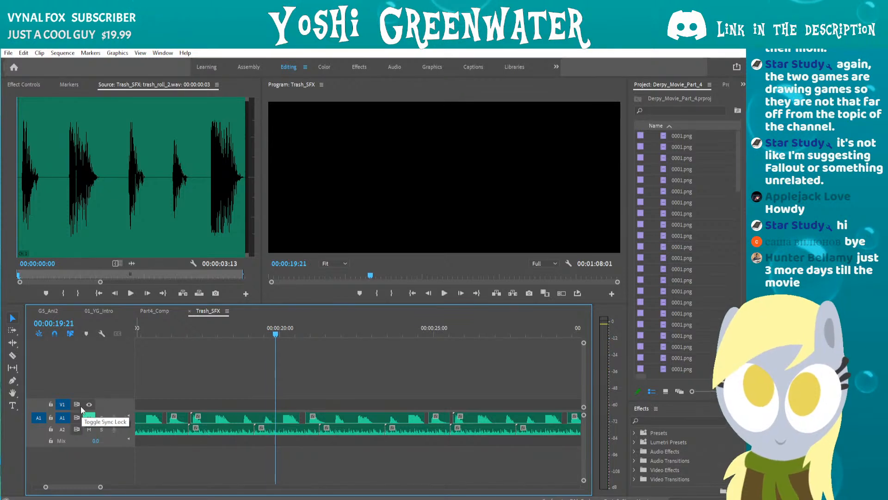
pyautogui.click(89, 418)
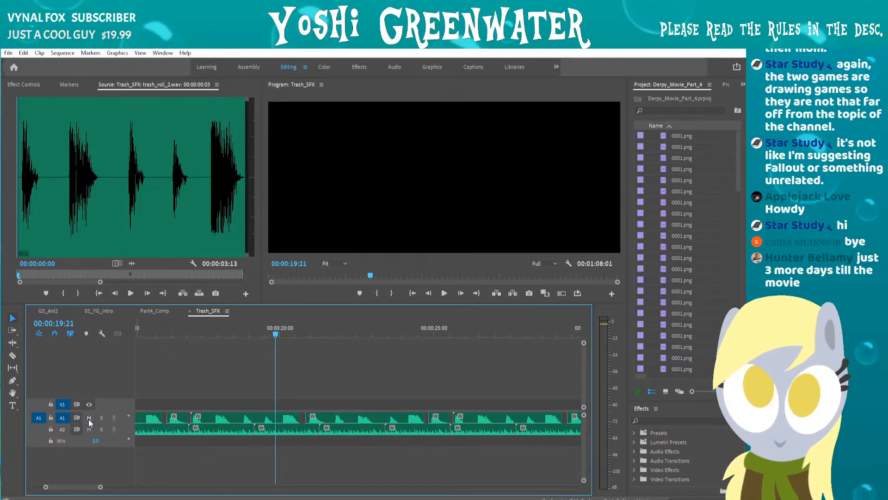
pyautogui.press('space')
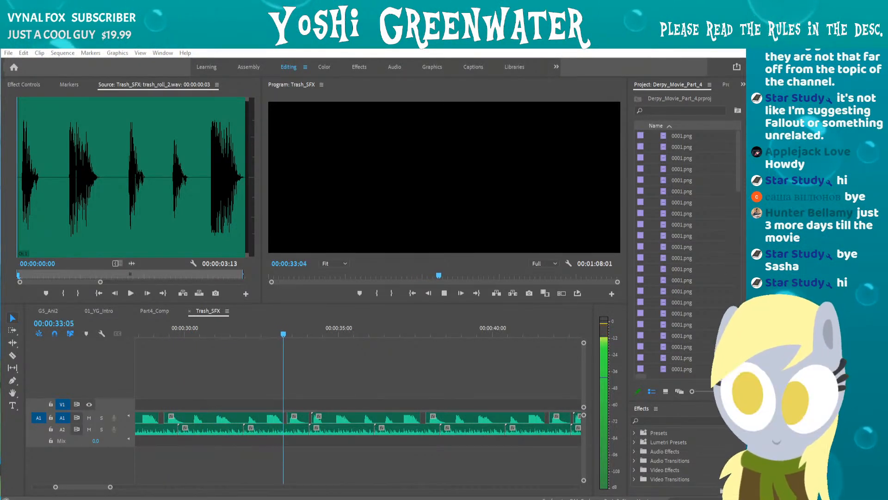
pyautogui.click(203, 370)
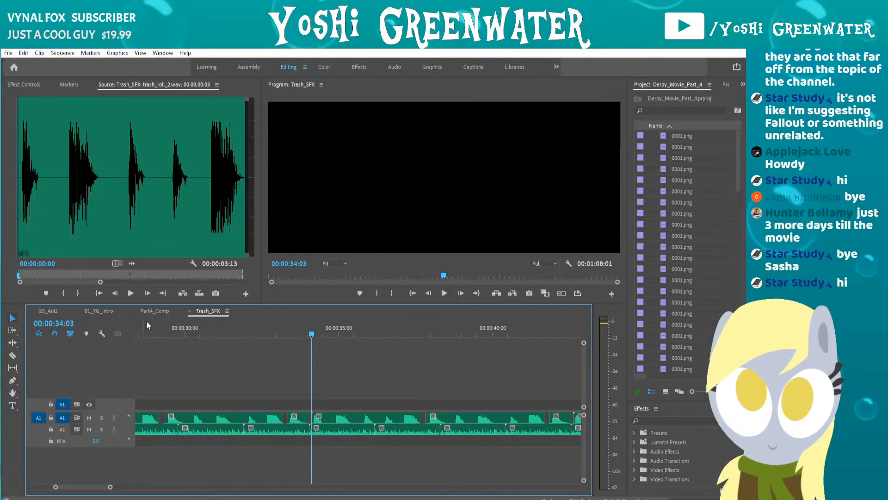
# Return to the Part4_Comp sequence and play the rolling trash can scene from 00:00:23:20 to 00:00:27:01.
pyautogui.click(155, 311)
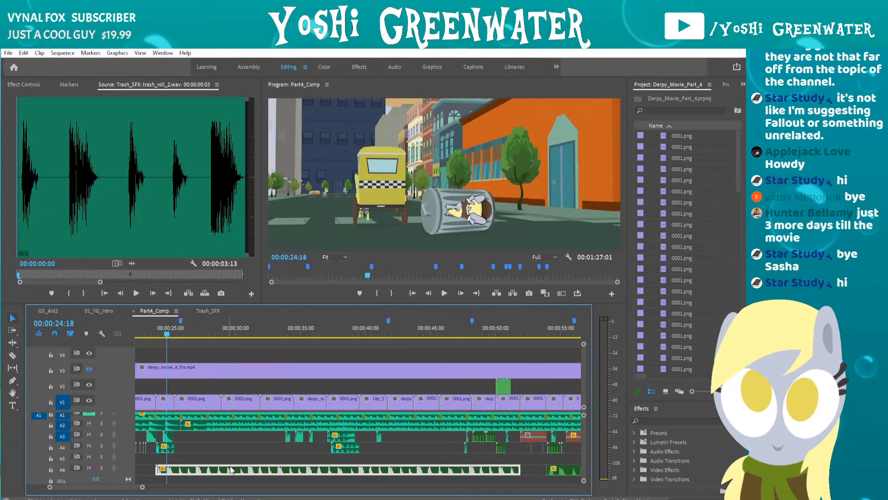
pyautogui.click(155, 334)
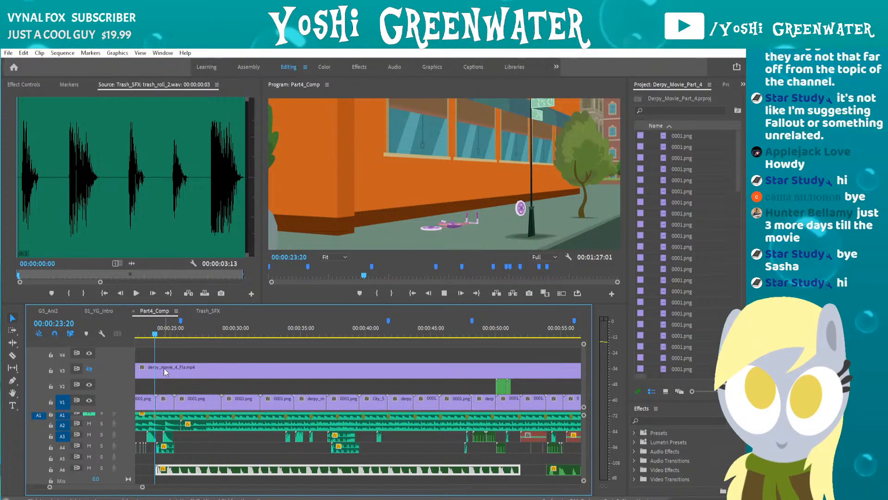
pyautogui.scroll(5, 159, 459)
pyautogui.press('space')
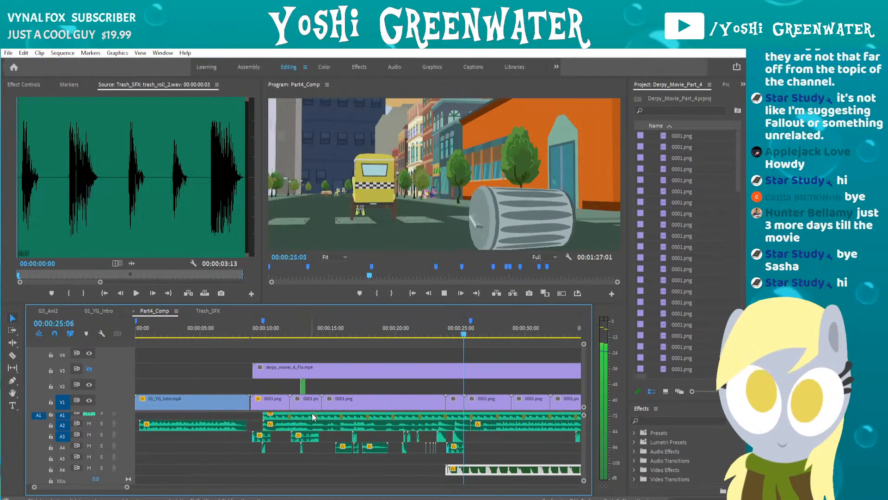
pyautogui.press('space')
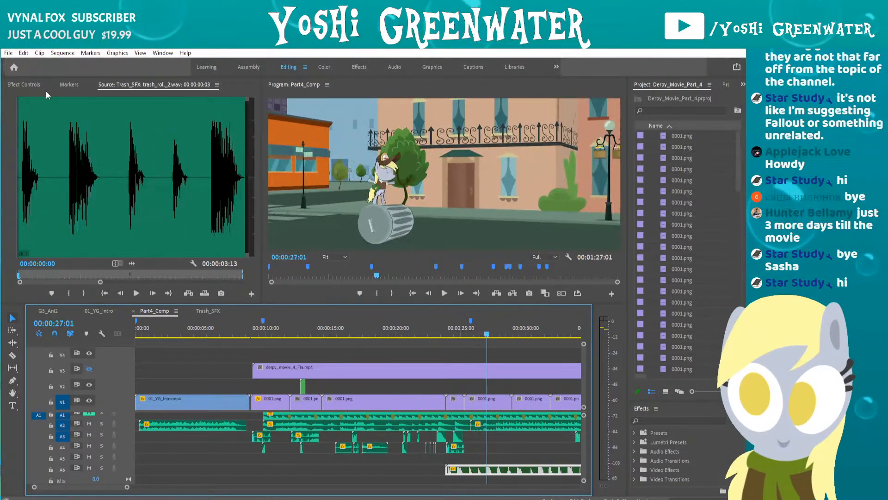
# Show the effect settings of the nested Trash_SFX clip, try panning it fully left at 00:00:27:01, and play the scene to check it.
pyautogui.click(26, 85)
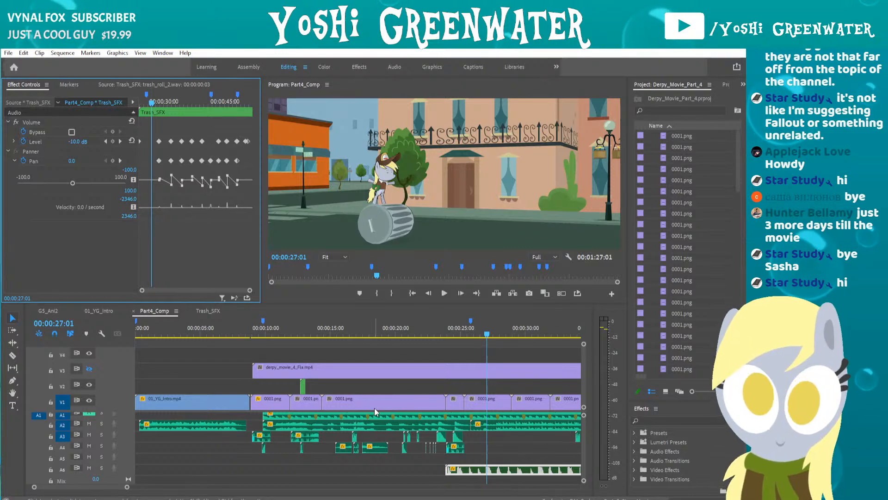
pyautogui.scroll(-3, 375, 412)
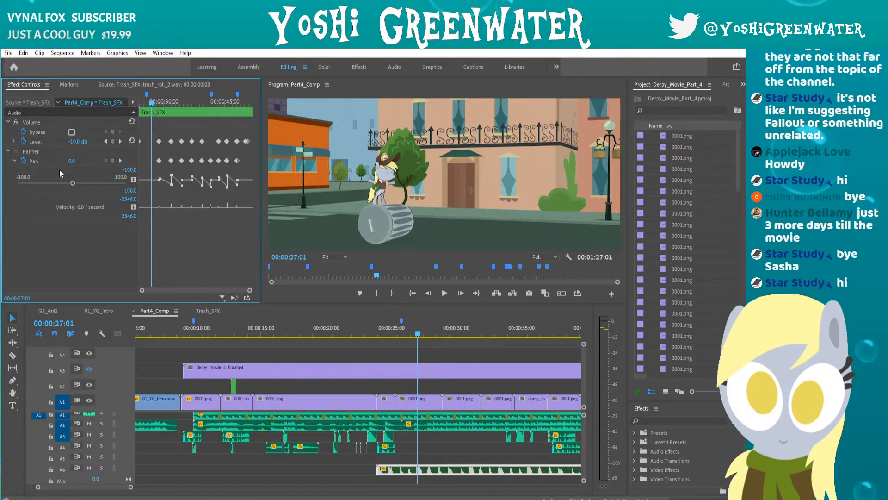
pyautogui.moveTo(72, 183); pyautogui.dragTo(11, 184)
pyautogui.scroll(3, 457, 429)
pyautogui.scroll(-5, 457, 429)
pyautogui.press('space')
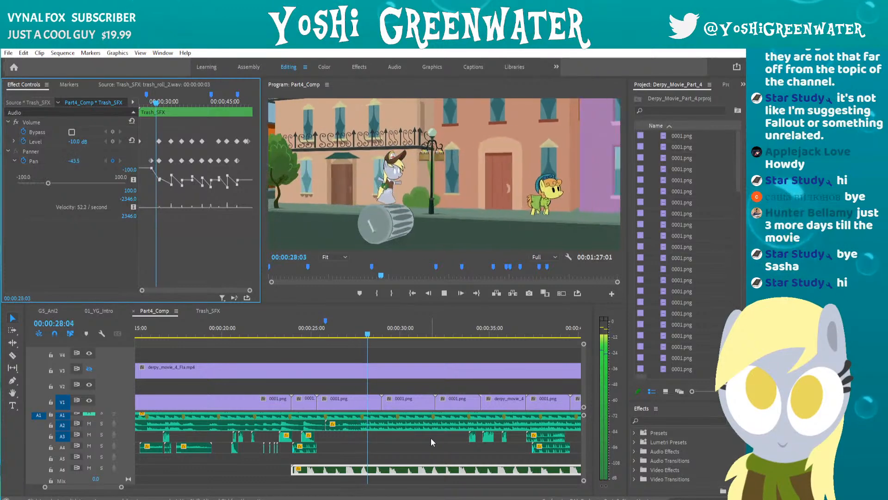
pyautogui.press('space')
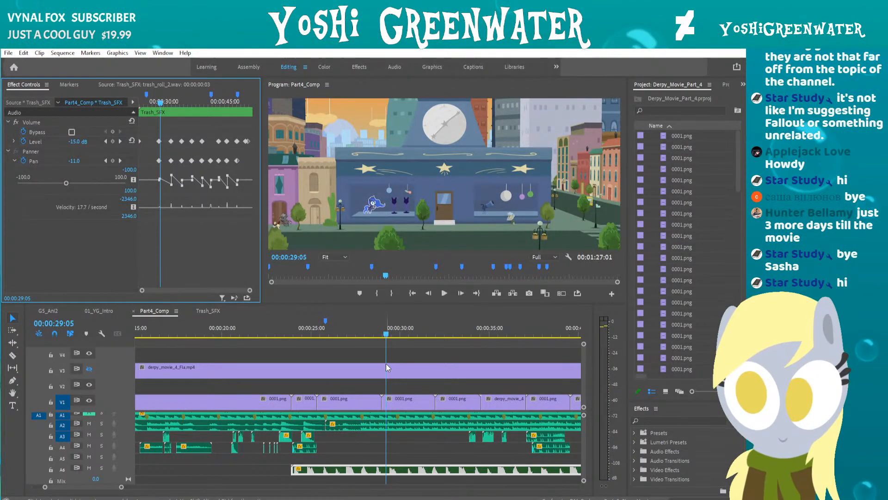
# Play the storefront and newsstand shots from 00:00:29:05 to 00:00:33:22, comparing the Trash_SFX pan keyframes with the can's movement.
pyautogui.scroll(-3, 388, 359)
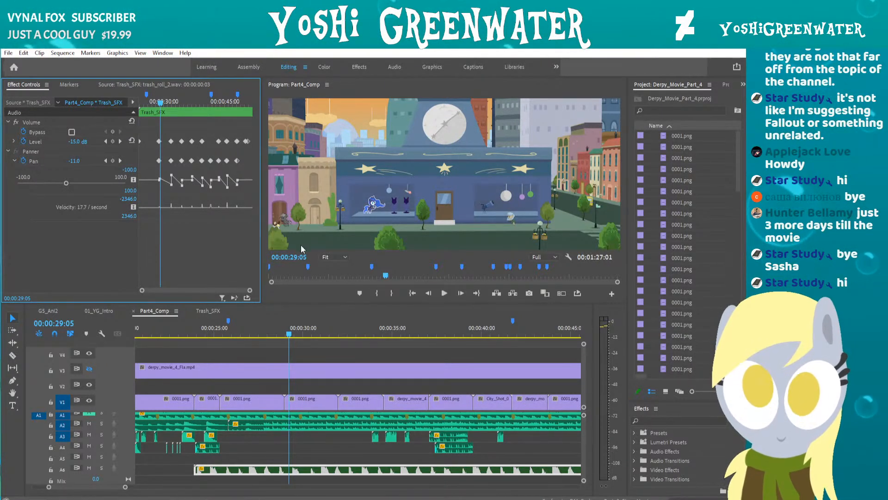
pyautogui.press('space')
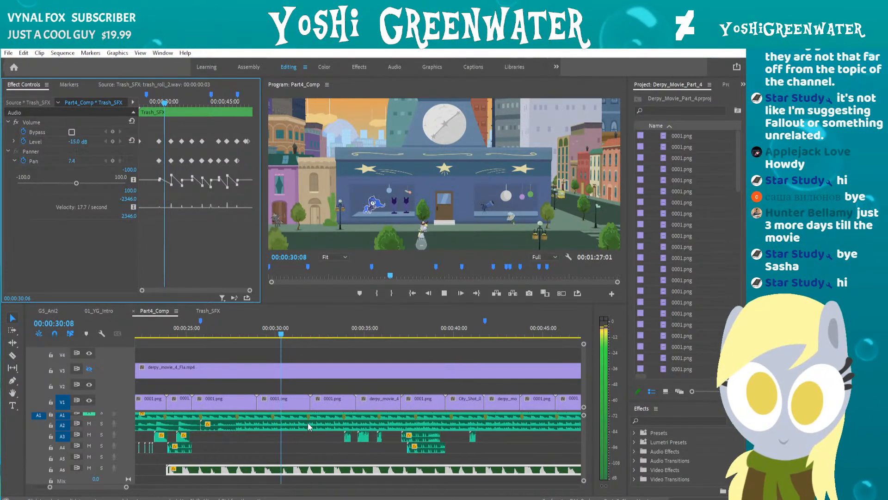
pyautogui.press('space')
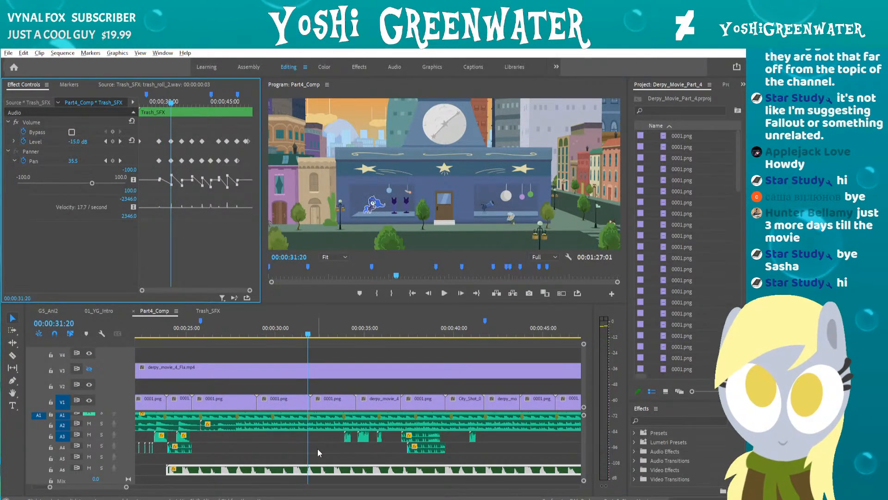
pyautogui.press('=')
pyautogui.scroll(-1, 324, 443)
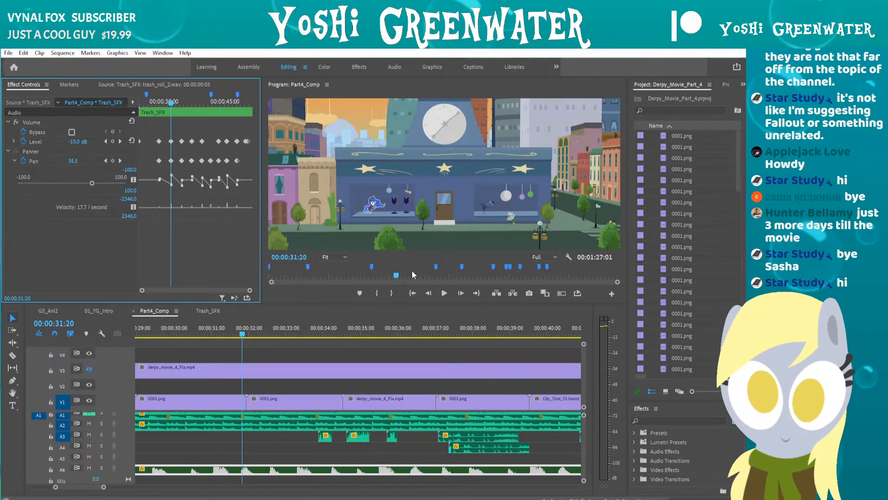
pyautogui.press('space')
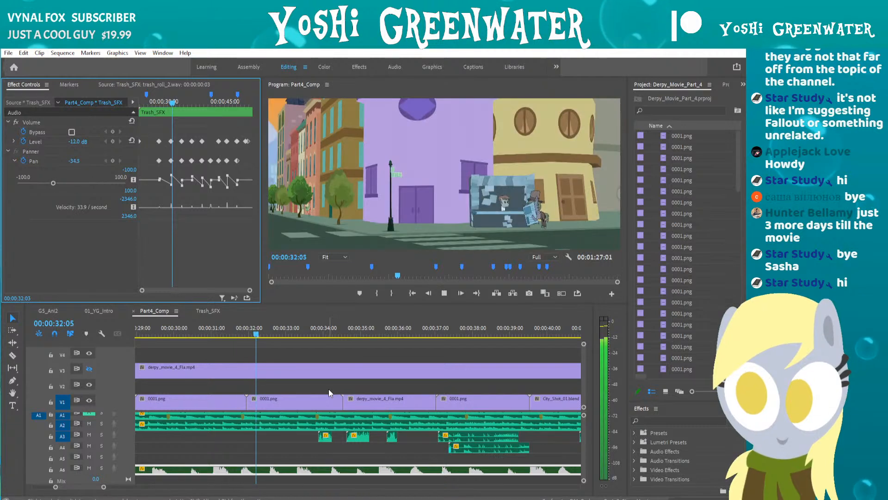
pyautogui.press('space')
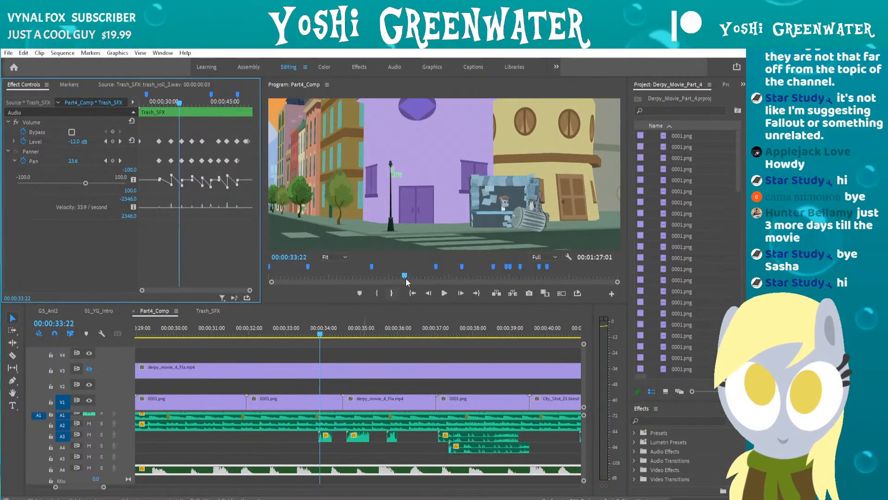
# Step frame by frame through the newsstand collision, inspect the paper_transform.wav clip on A3, and place the playhead at 00:00:33:17.
pyautogui.scroll(9, 485, 204)
pyautogui.scroll(-6, 485, 204)
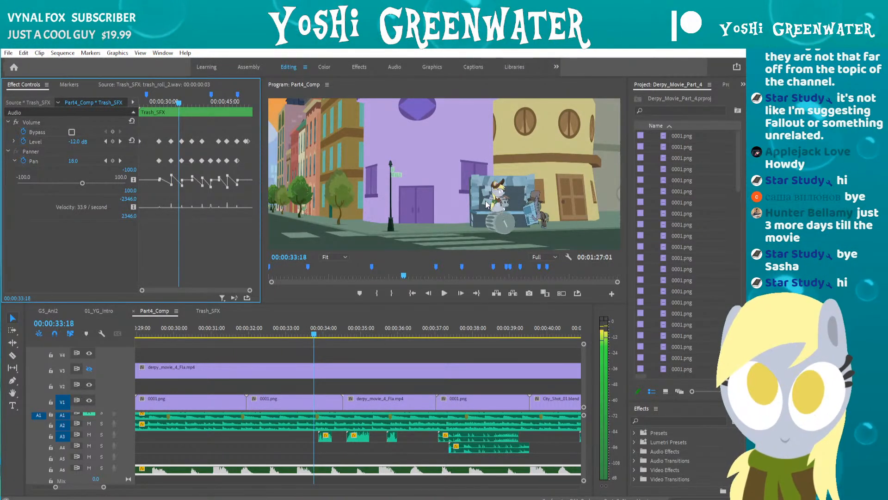
pyautogui.scroll(-2, 486, 205)
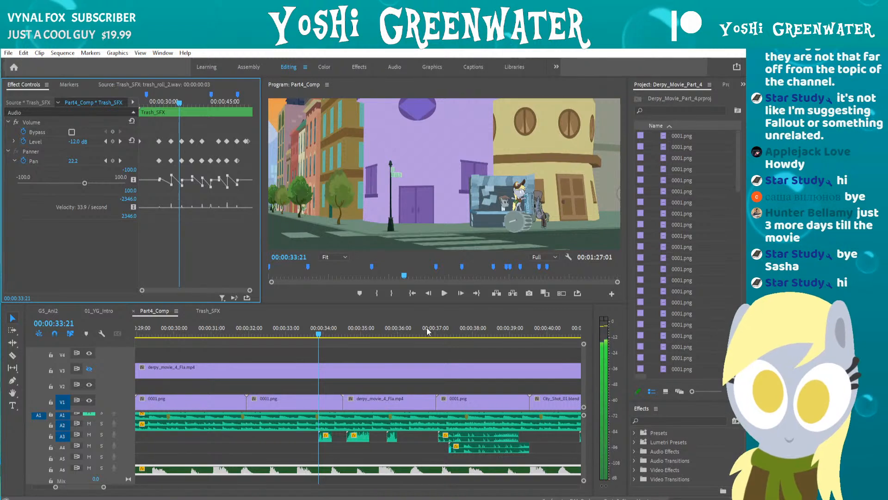
pyautogui.scroll(3, 331, 394)
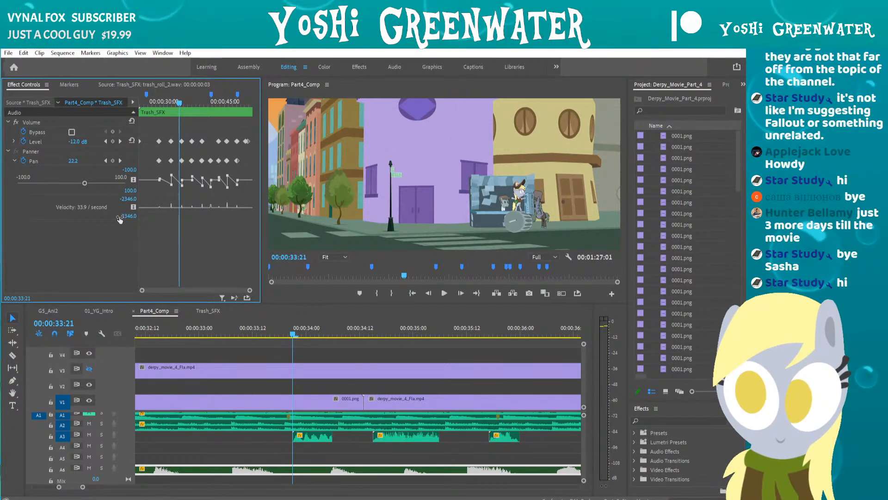
pyautogui.click(310, 435)
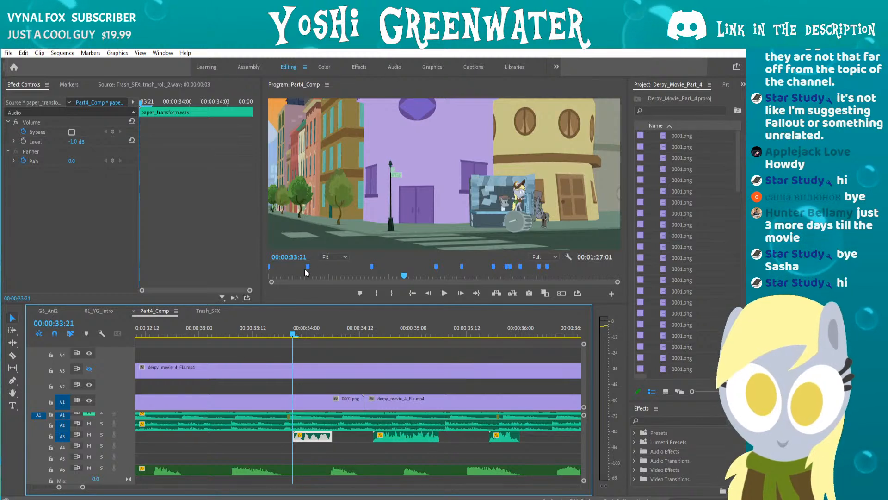
pyautogui.click(276, 330)
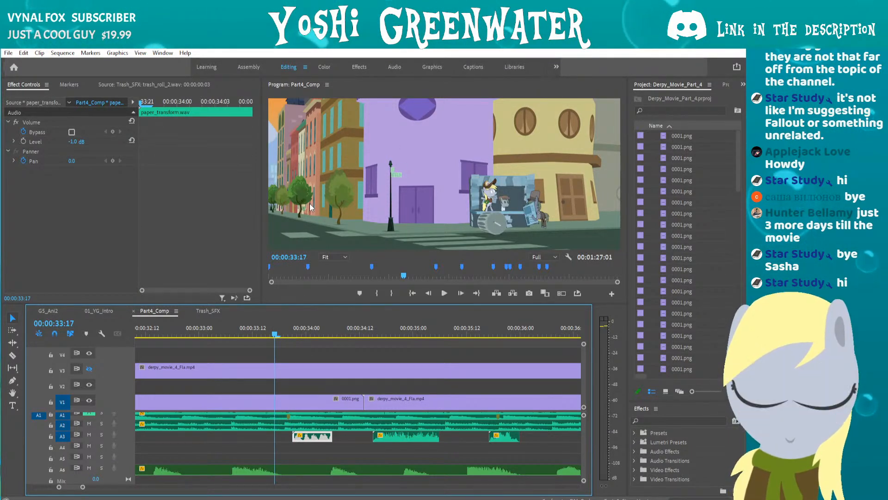
# Play the newsstand collision to 00:00:34:11, return to 00:00:33:23, and step frame by frame around the impact to 00:00:34:05.
pyautogui.press('space')
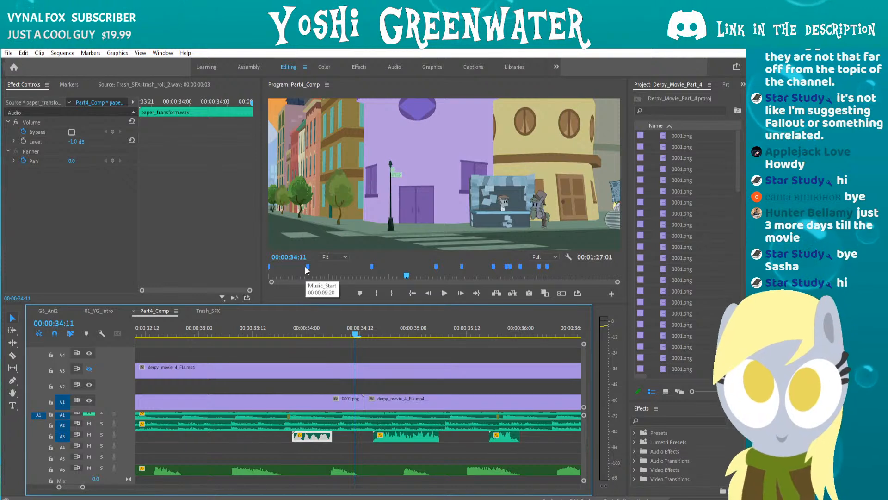
pyautogui.moveTo(288, 332); pyautogui.dragTo(304, 334)
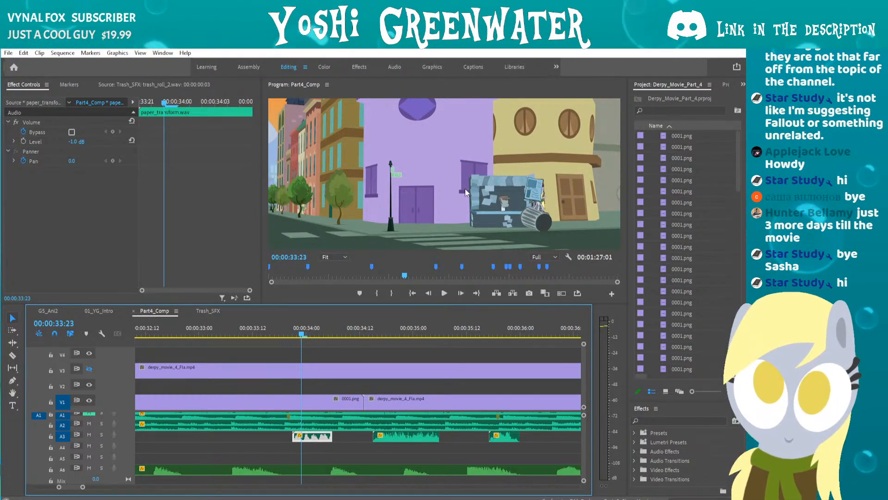
pyautogui.press('Right')
pyautogui.press('Right')
pyautogui.press('Right')
pyautogui.press('Right')
pyautogui.press('Left')
pyautogui.press('Left')
pyautogui.press('Left')
pyautogui.press('Left')
pyautogui.press('Left')
pyautogui.press('Right')
pyautogui.press('Right')
pyautogui.press('Right')
pyautogui.press('Right')
pyautogui.press('Right')
pyautogui.press('Right')
pyautogui.press('Right')
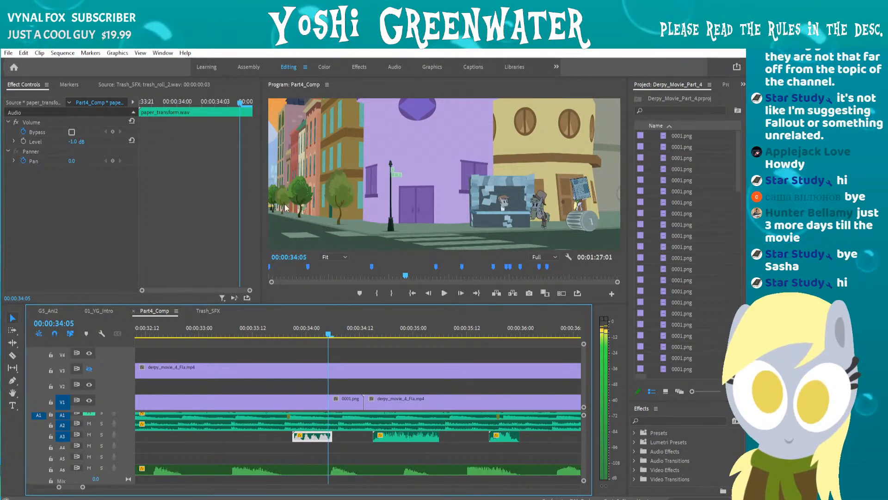
# Step back before the newsstand impact and compare frames 00:00:33:19 to 00:00:33:21 with the start of paper_transform.wav on A3.
pyautogui.press('Left')
pyautogui.press('Left')
pyautogui.press('Left')
pyautogui.press('Left')
pyautogui.press('Left')
pyautogui.press('Left')
pyautogui.press('Left')
pyautogui.press('Left')
pyautogui.press('Left')
pyautogui.press('Left')
pyautogui.press('Left')
pyautogui.press('Left')
pyautogui.press('Left')
pyautogui.press('Right')
pyautogui.press('Right')
pyautogui.press('Right')
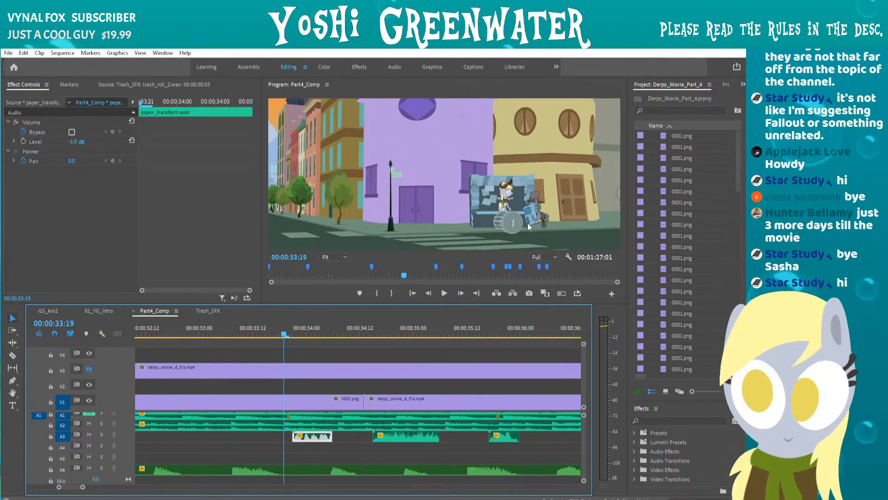
pyautogui.press('Right')
pyautogui.press('Right')
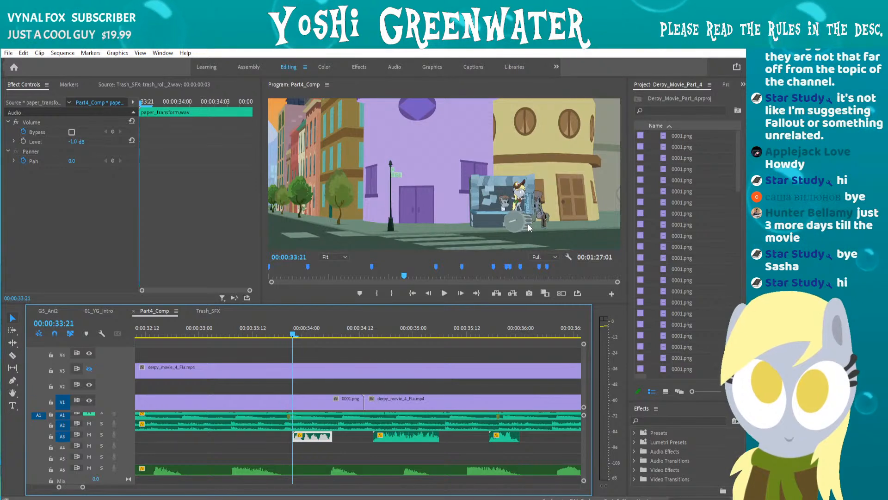
pyautogui.press('Left')
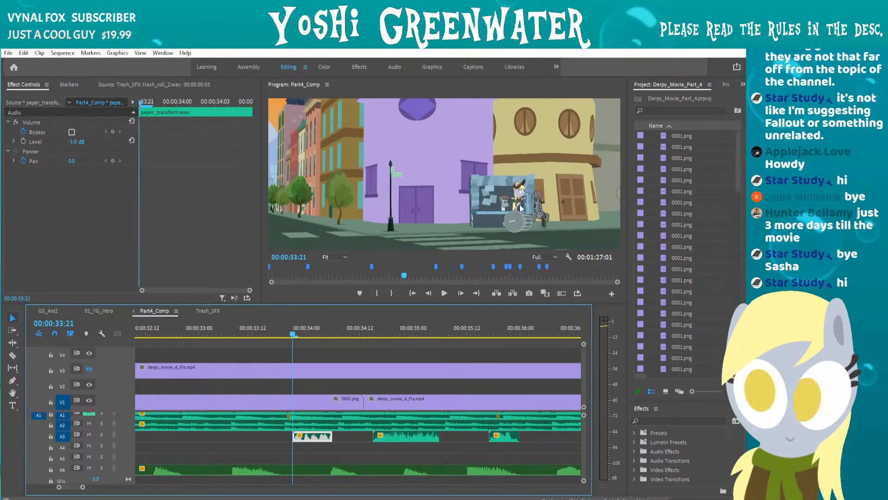
pyautogui.press('Right')
pyautogui.press('Left')
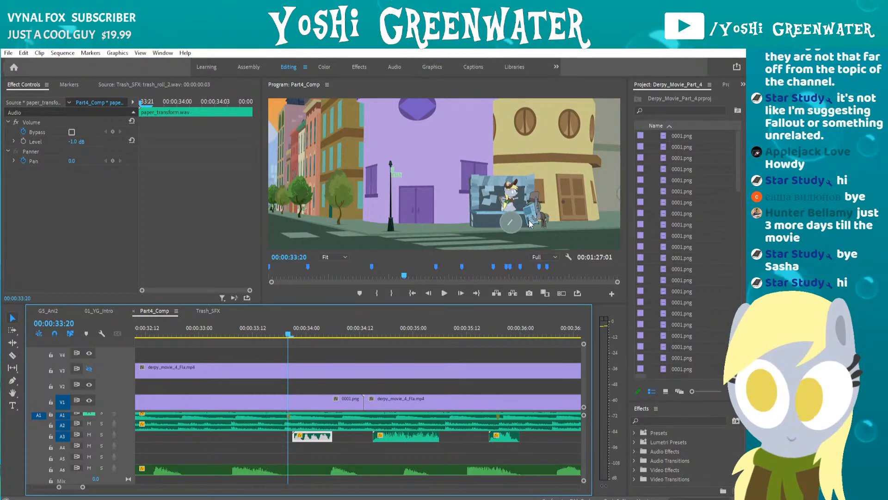
# Step forward from 00:00:33:20 through the can leaving the newsstand to the newspaper close-up at 00:00:34:16.
pyautogui.press('Right')
pyautogui.press('Right')
pyautogui.press('Right')
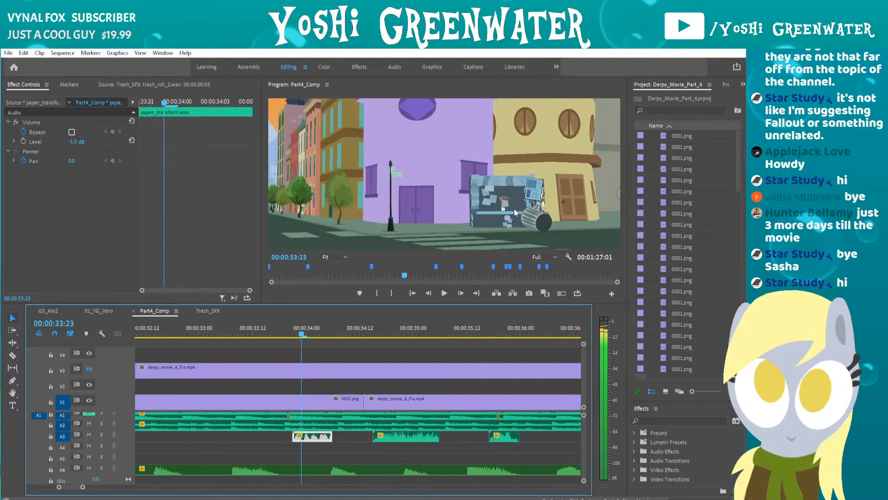
pyautogui.press('Right')
pyautogui.press('Right')
pyautogui.press('Right')
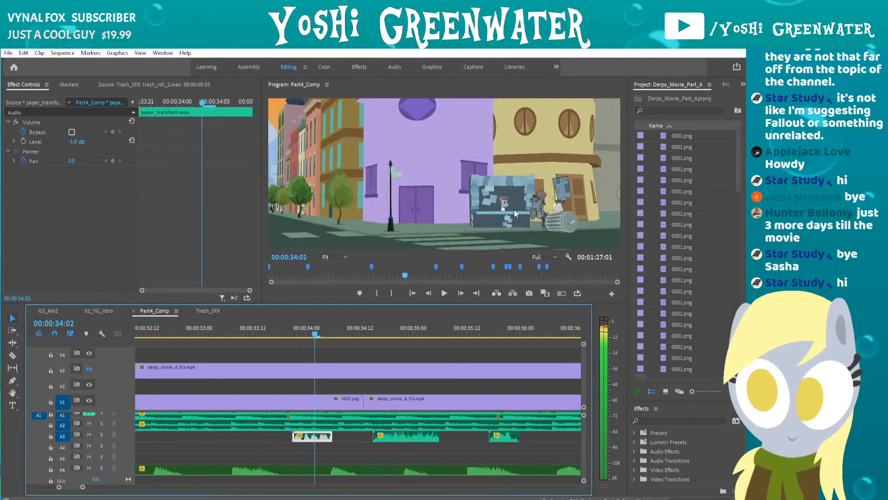
pyautogui.press('Right')
pyautogui.press('Right')
pyautogui.press('Right')
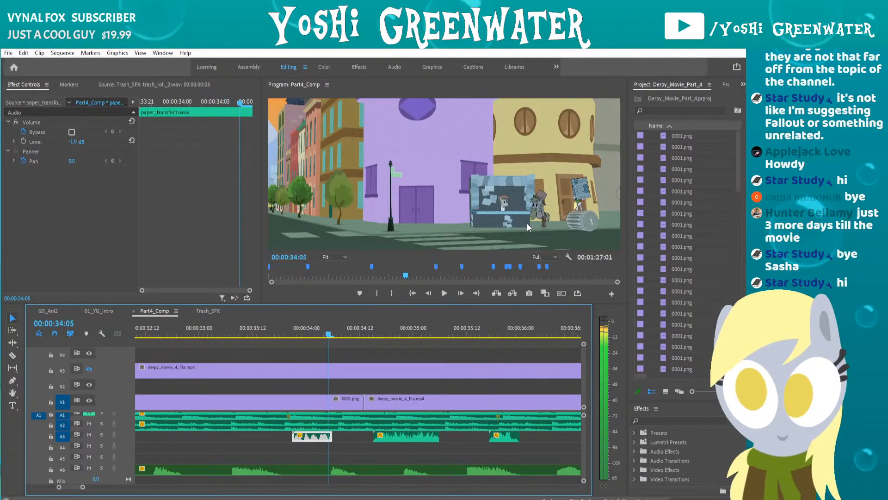
pyautogui.press('Right')
pyautogui.press('Right')
pyautogui.press('Right')
pyautogui.press('Right')
pyautogui.press('Right')
pyautogui.press('Right')
pyautogui.press('Right')
pyautogui.press('Right')
pyautogui.press('Right')
pyautogui.press('Right')
pyautogui.press('Right')
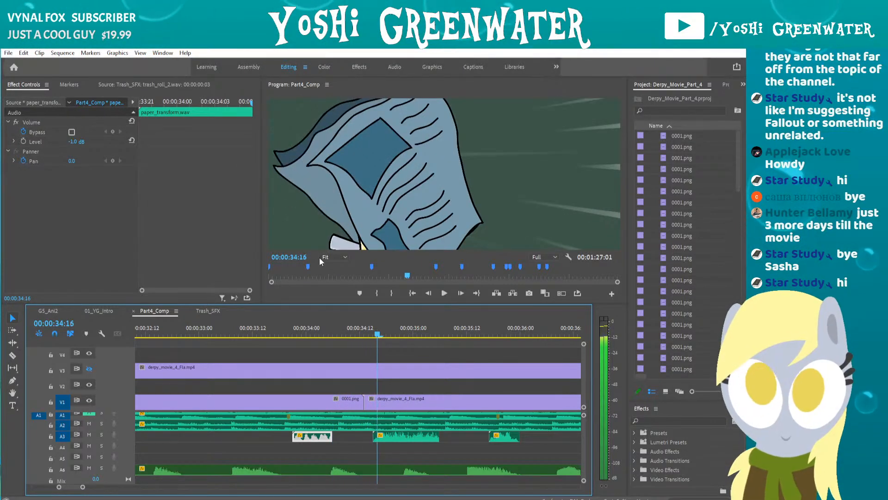
# Play the newspaper close-up from 00:00:35:09 into the bridge shot, stopping at 00:00:37:21.
pyautogui.scroll(-2, 351, 384)
pyautogui.scroll(-2, 346, 387)
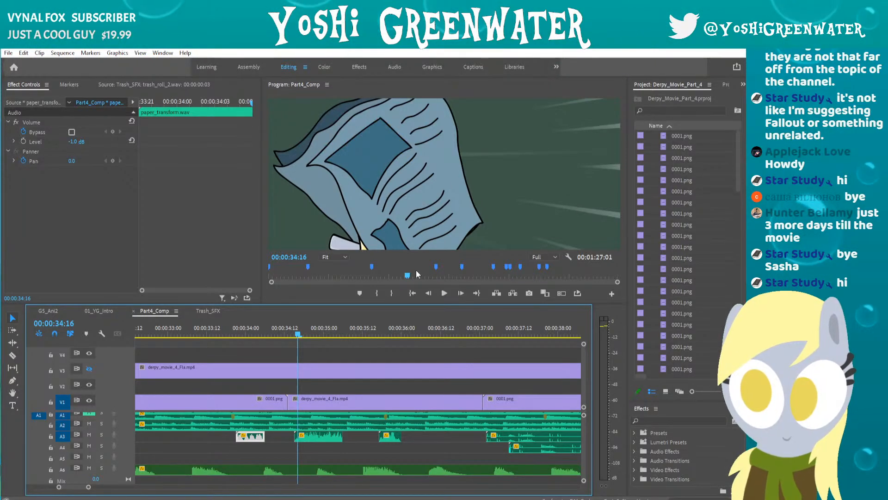
pyautogui.moveTo(330, 337); pyautogui.dragTo(353, 335)
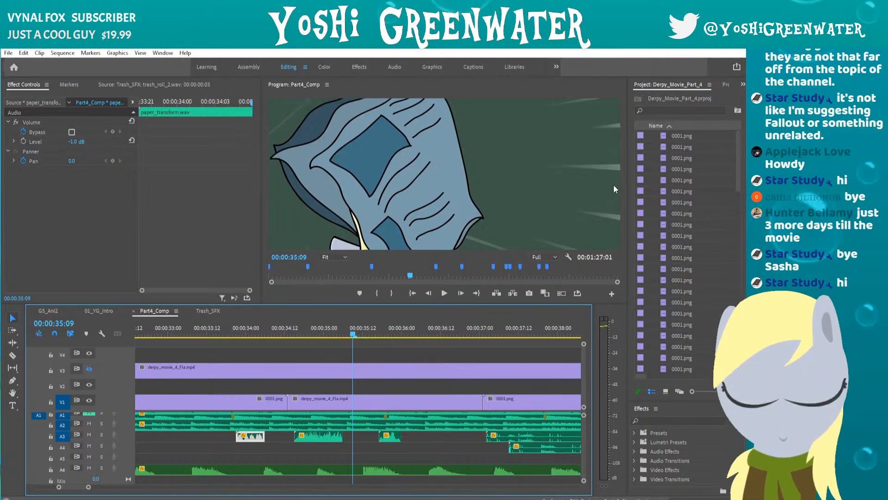
pyautogui.press('space')
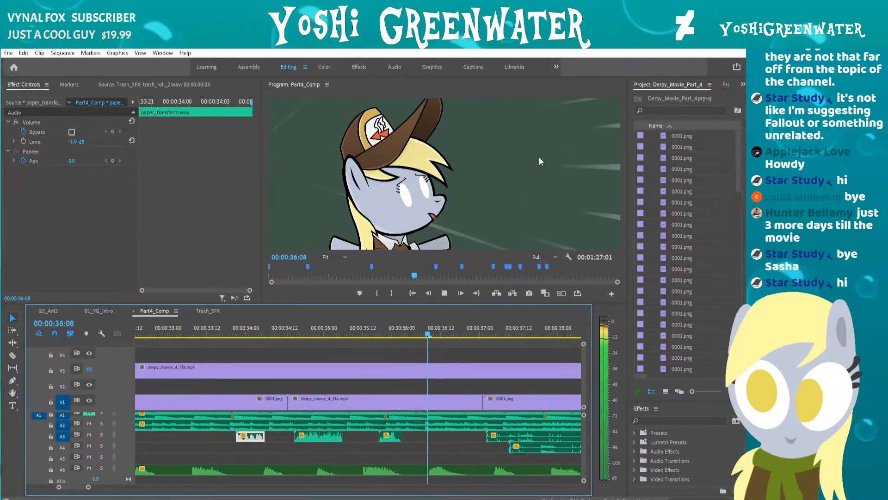
pyautogui.press('space')
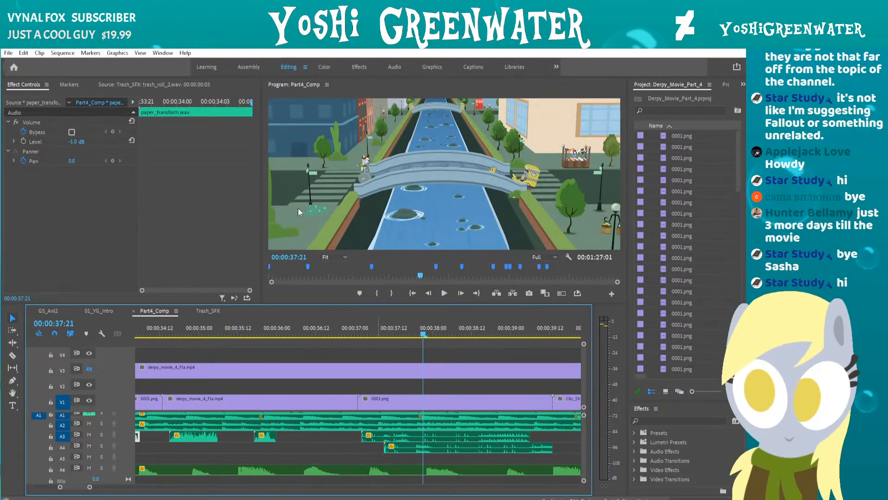
# Inspect the cart_SFX2_mixdown.wav clip on A3, open it in the source monitor, and play it from its beginning.
pyautogui.scroll(-3, 378, 353)
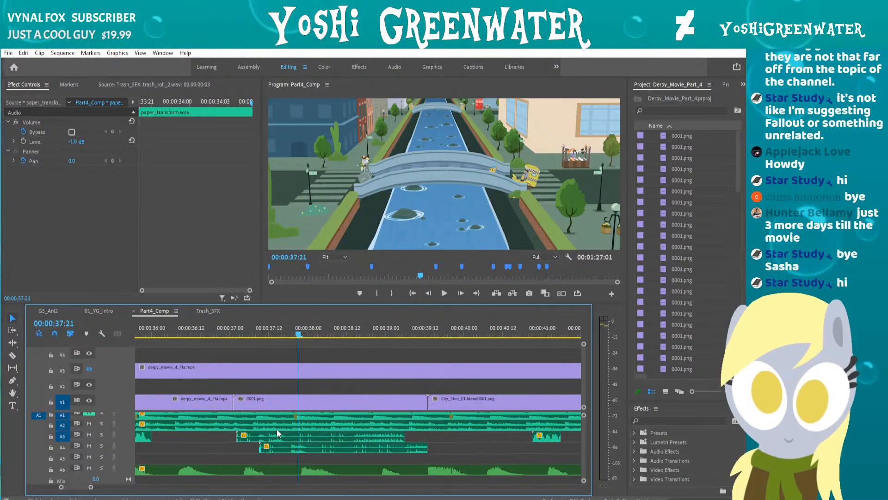
pyautogui.scroll(2, 252, 437)
pyautogui.click(253, 437)
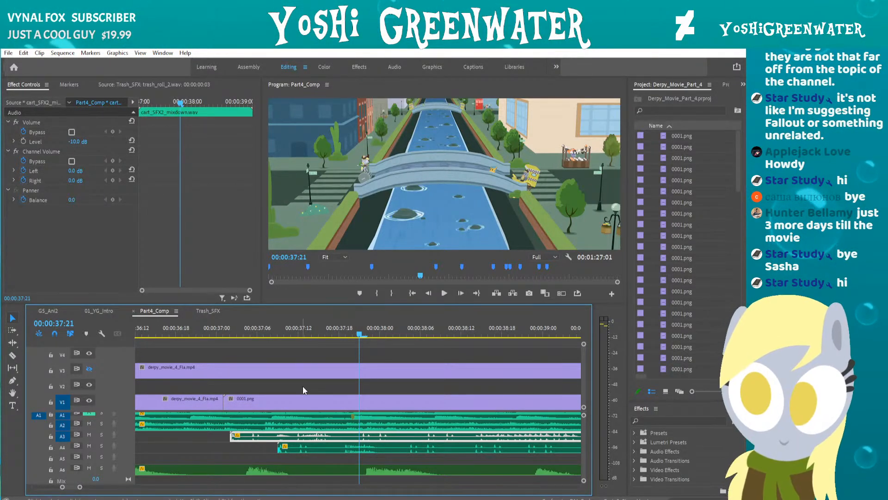
pyautogui.doubleClick(303, 438)
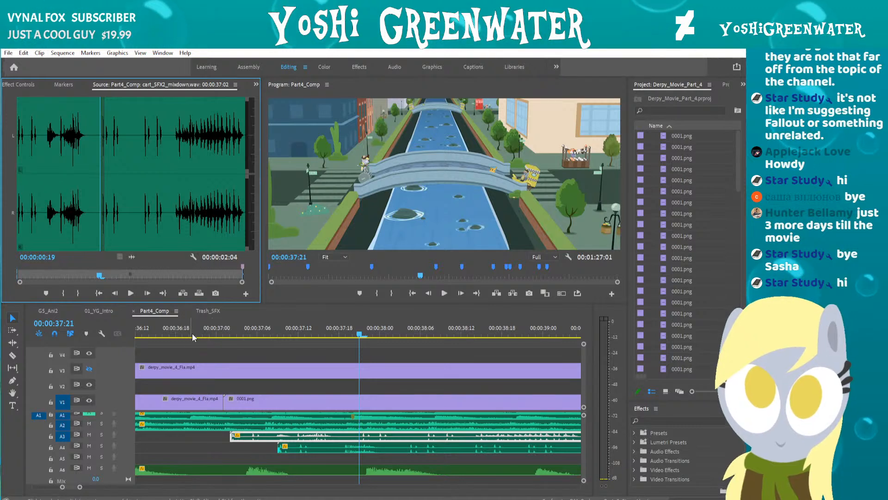
pyautogui.press('space')
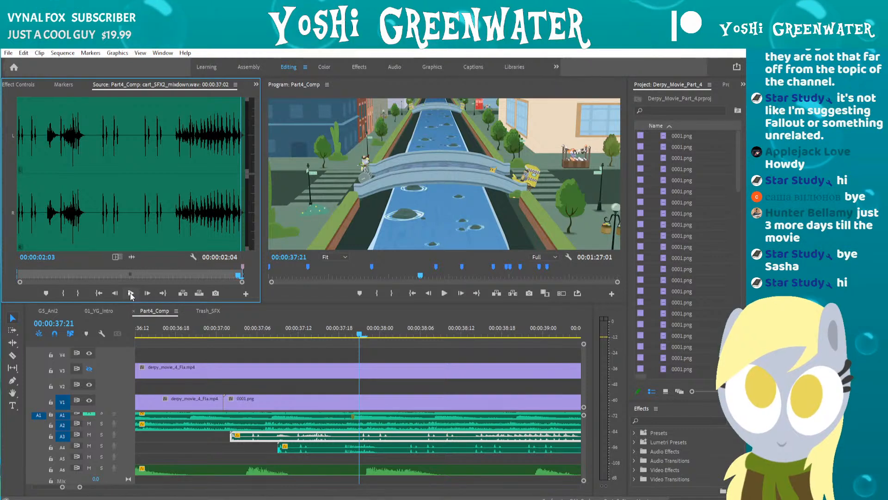
pyautogui.click(97, 293)
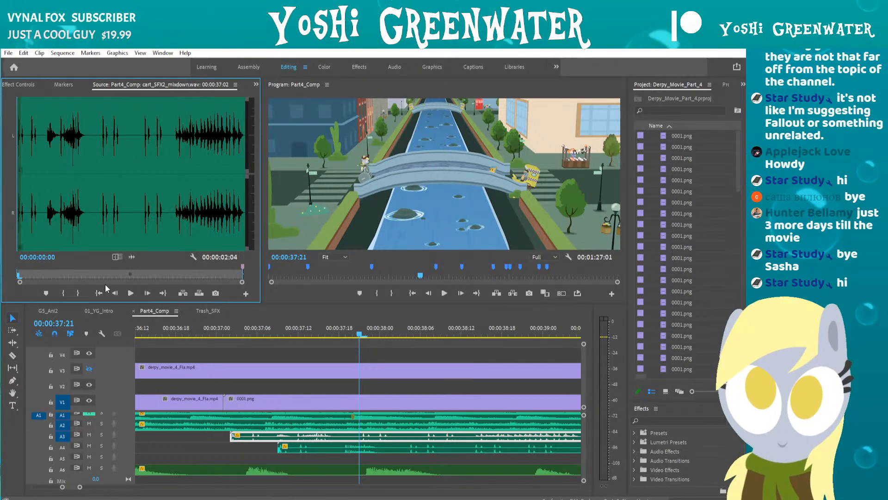
pyautogui.press('space')
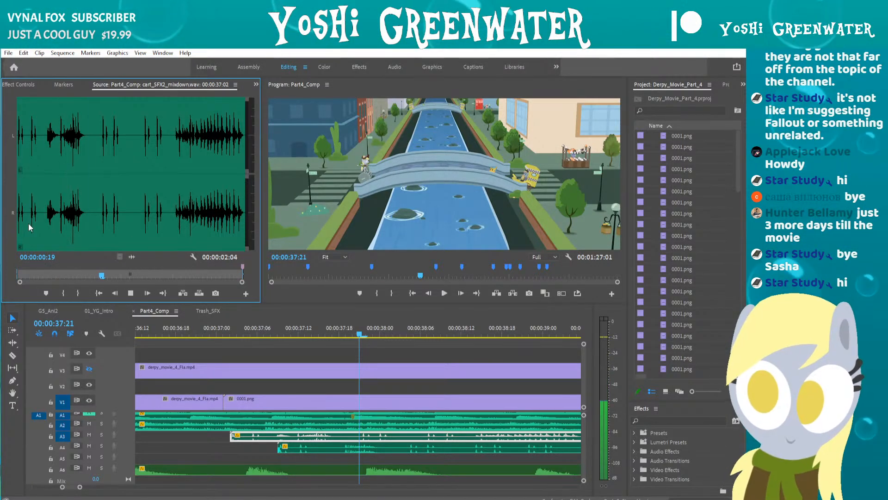
# Select the cart_SFX_mixdown.wav clip on A4, play the bridge shot from about 00:00:37:07 to 00:00:40:02, and show the clip's effect settings.
pyautogui.click(306, 448)
pyautogui.click(268, 329)
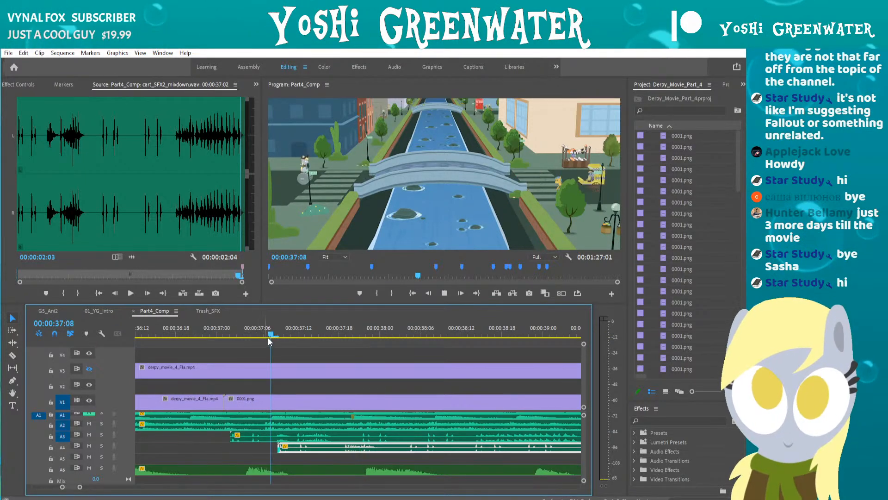
pyautogui.press('space')
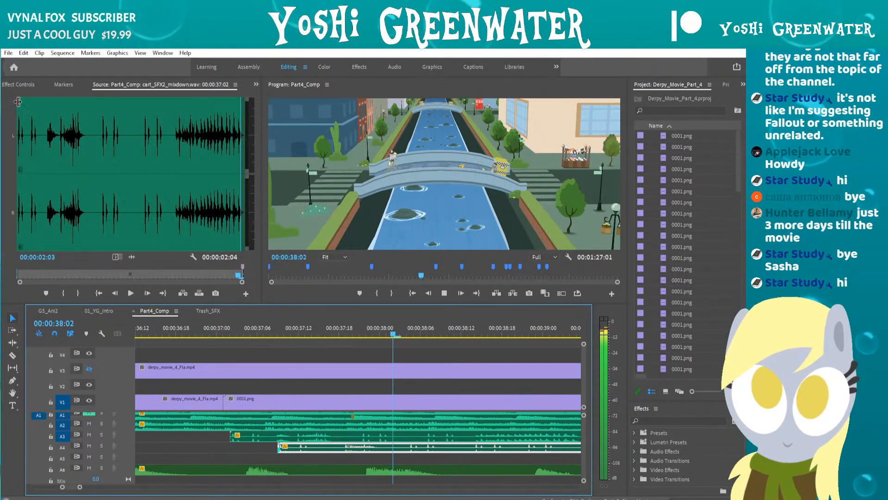
pyautogui.click(21, 84)
pyautogui.press('space')
# Scrub through the bridge shot to 00:00:39:07, comparing the cart's crossing with the two layered cart sounds.
pyautogui.scroll(5, 179, 373)
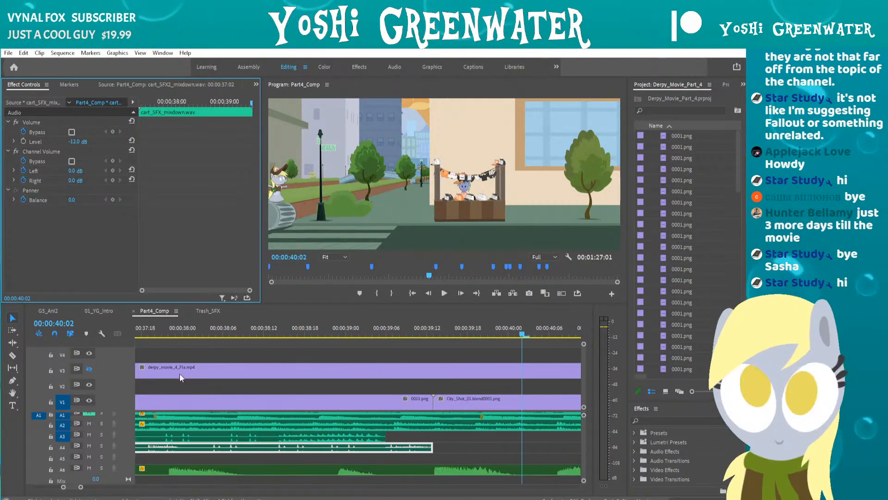
pyautogui.moveTo(200, 333); pyautogui.dragTo(518, 330)
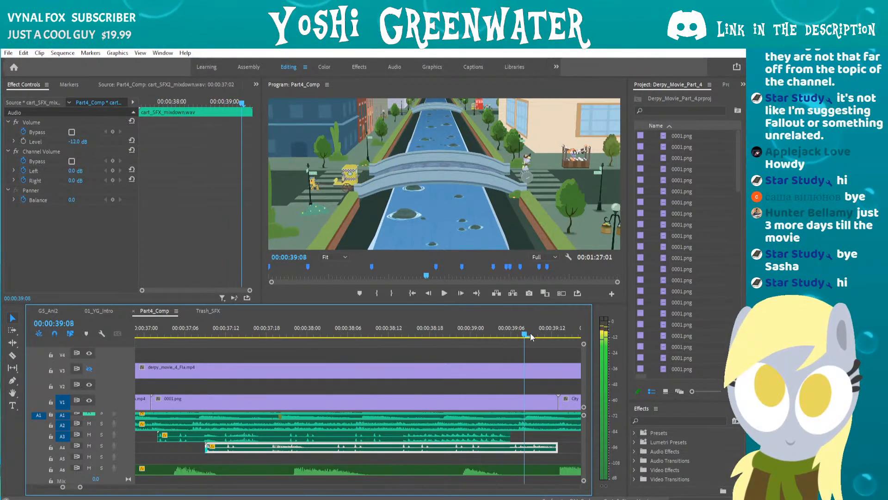
pyautogui.scroll(-5, 266, 332)
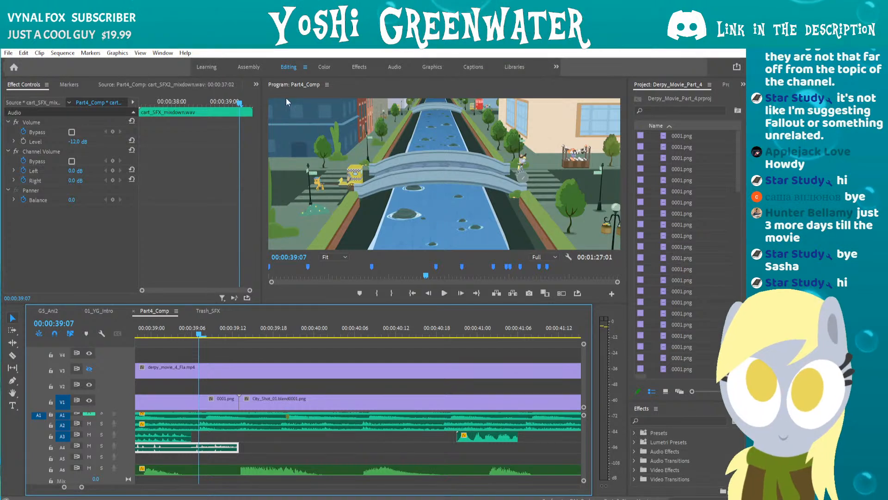
# Inspect the settings of the 0001.png clip on V1, 120bpm_Test.wav on A1, and Chapter4_Part_2_Chase_v3.wav on A2.
pyautogui.click(216, 396)
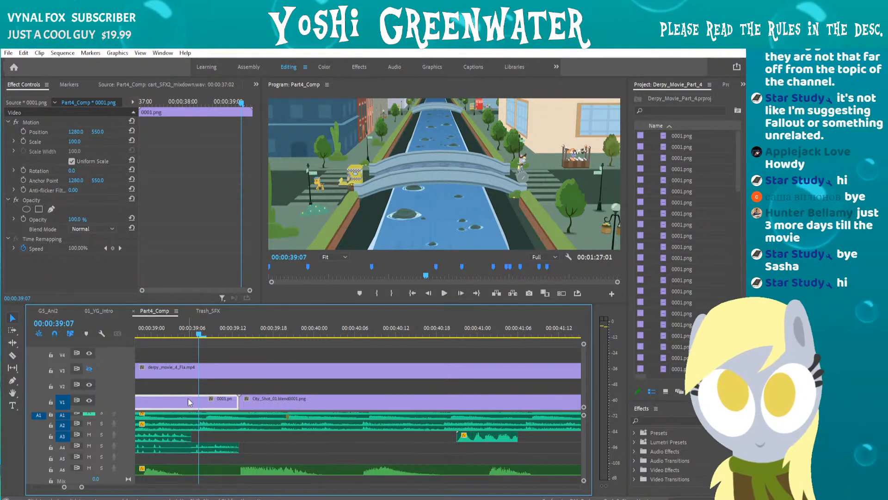
pyautogui.click(208, 416)
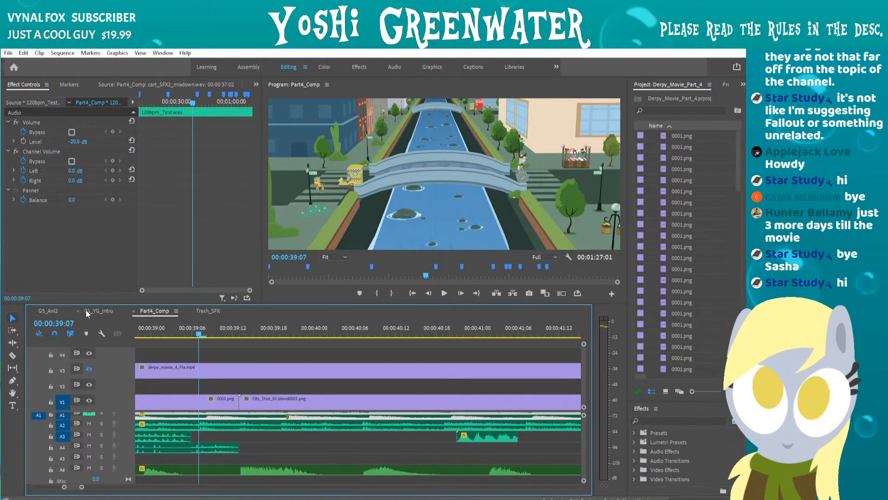
pyautogui.click(198, 424)
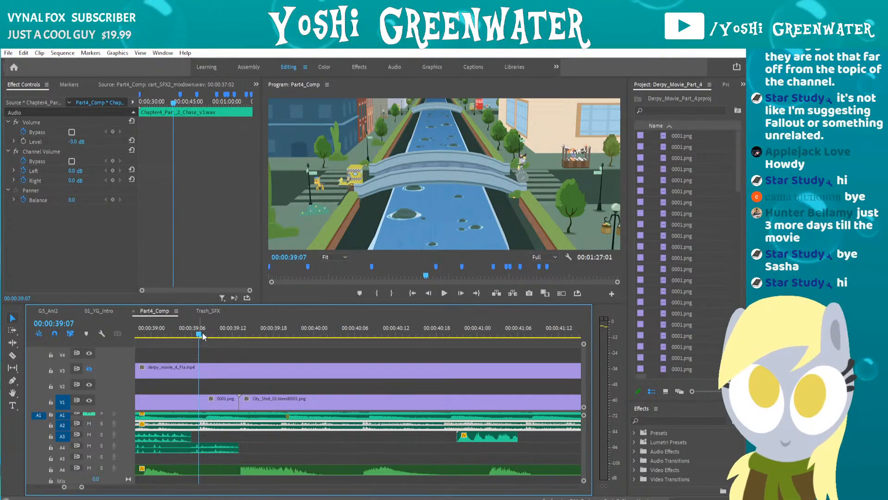
# Scrub the hat stand shot from 00:00:39:07 to 00:00:41:06 and step frame by frame to the close-up at 00:00:41:17.
pyautogui.moveTo(197, 336); pyautogui.dragTo(518, 337)
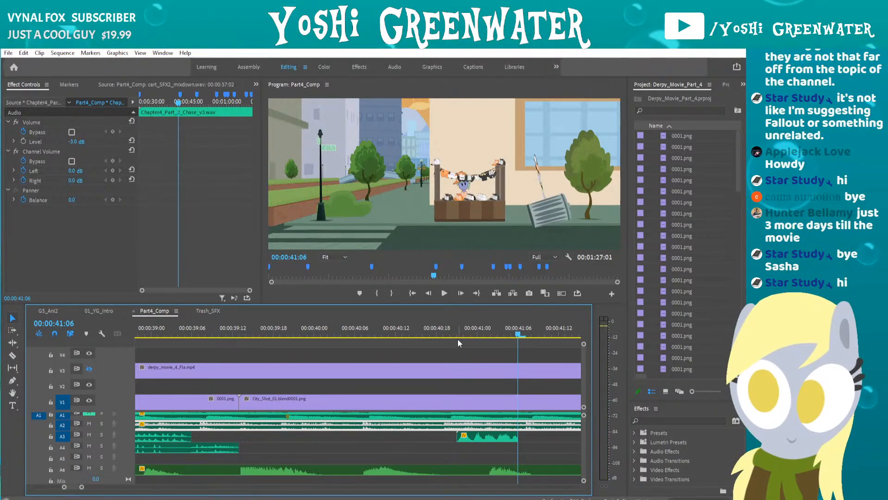
pyautogui.scroll(-9, 441, 352)
pyautogui.press('Right')
pyautogui.press('Right')
pyautogui.press('Right')
pyautogui.press('Right')
pyautogui.press('Right')
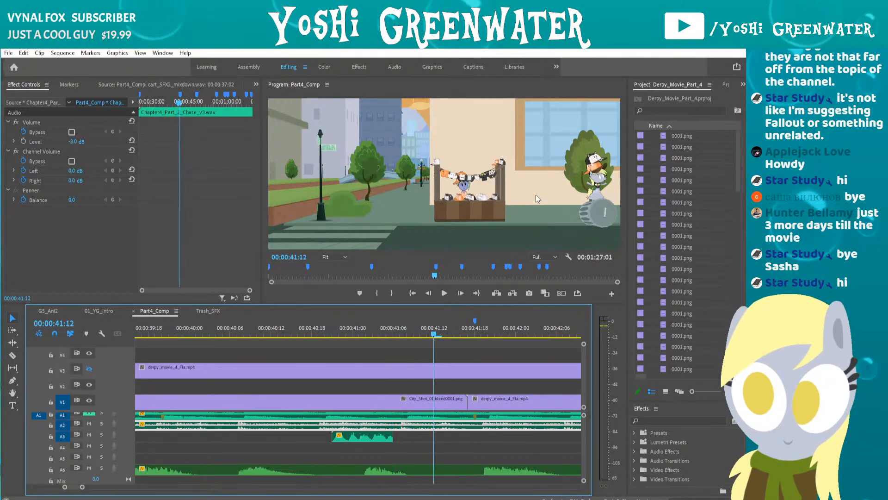
pyautogui.press('Right')
pyautogui.press('Right')
pyautogui.press('Right')
pyautogui.press('Right')
pyautogui.press('Right')
pyautogui.press('Right')
# Clear the clip selection and play the stacked-hats close-up from 00:00:41:17 into the street shot at 00:00:44:11.
pyautogui.scroll(-12, 420, 327)
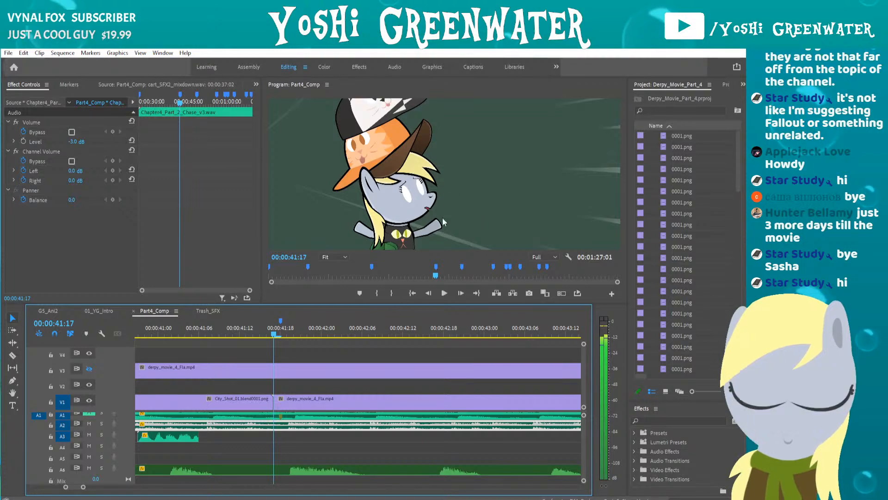
pyautogui.scroll(-3, 399, 401)
pyautogui.scroll(-3, 388, 383)
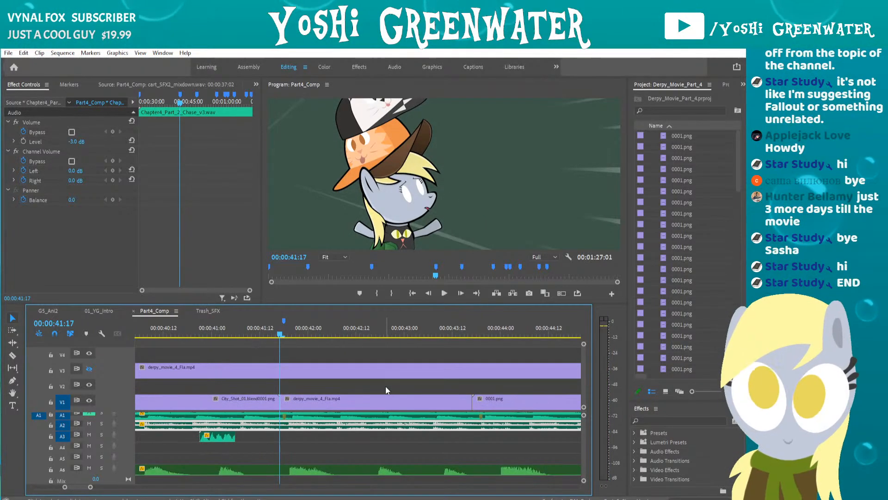
pyautogui.click(387, 382)
pyautogui.press('space')
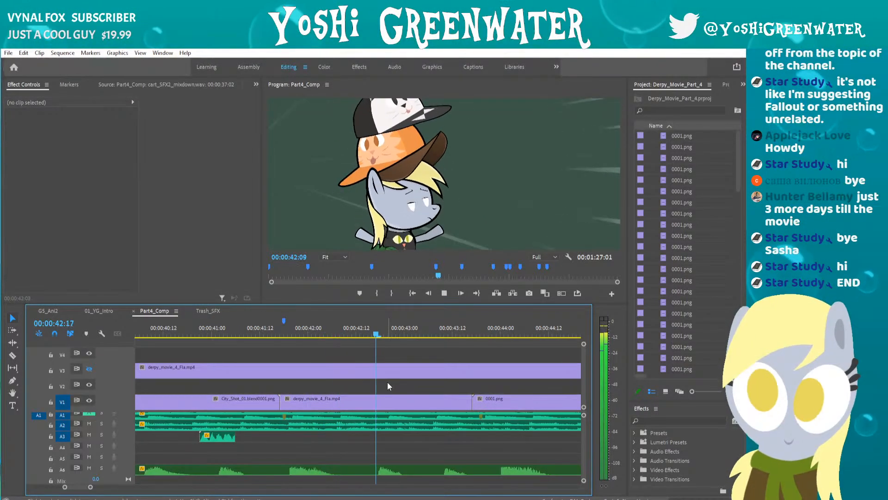
pyautogui.press('space')
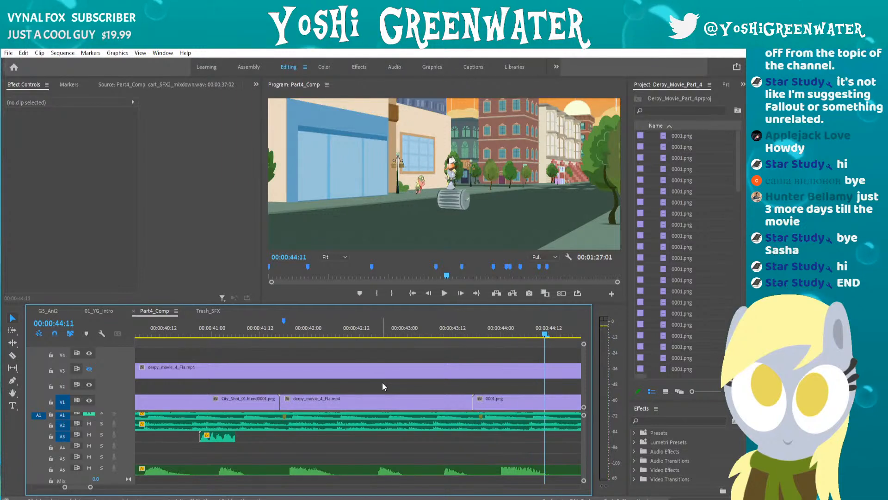
# Play the street shots from 00:00:44:11 into the ice cream stand shot, and return the playhead to 00:00:47:11.
pyautogui.scroll(-5, 383, 384)
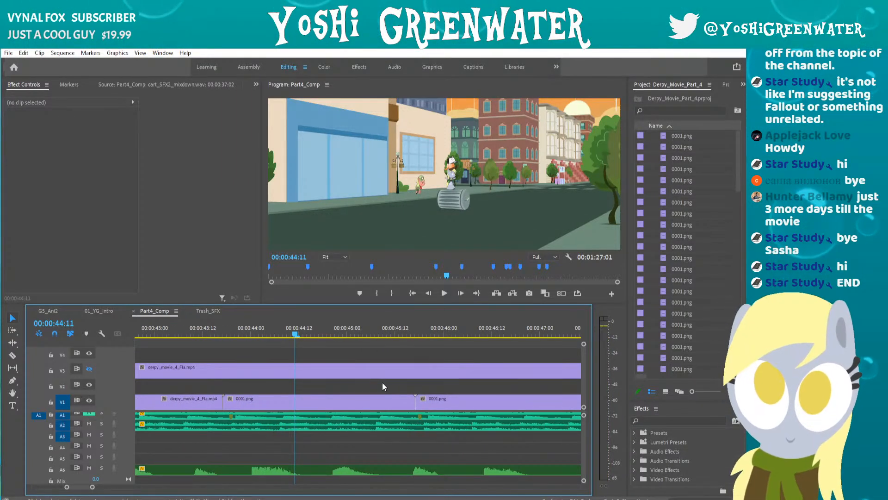
pyautogui.press('space')
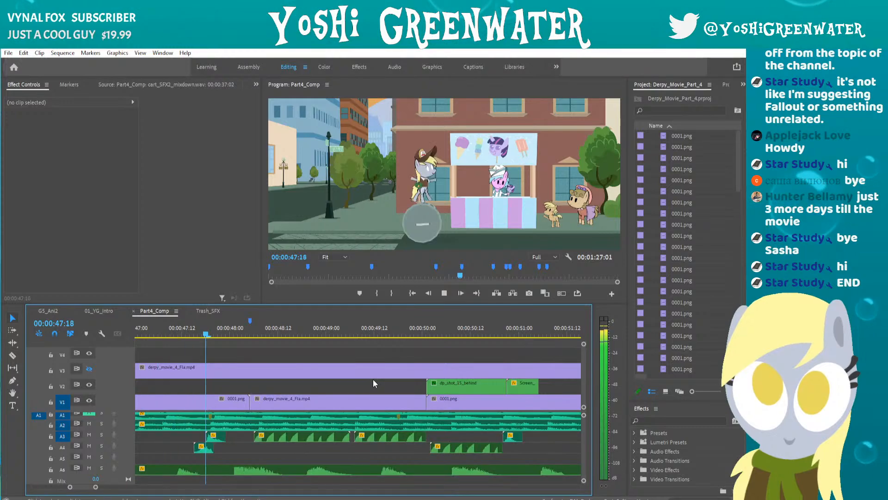
pyautogui.press('space')
pyautogui.scroll(-2, 277, 371)
pyautogui.scroll(2, 276, 370)
pyautogui.moveTo(276, 326); pyautogui.dragTo(303, 331)
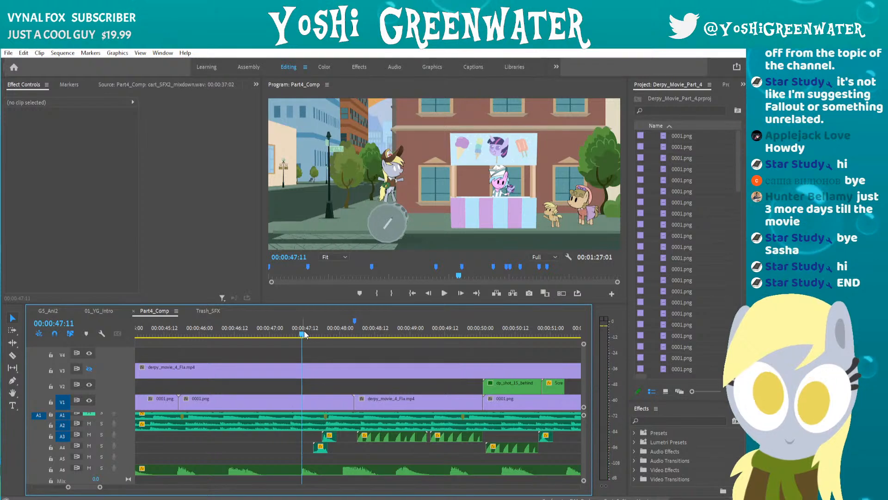
pyautogui.scroll(3, 311, 367)
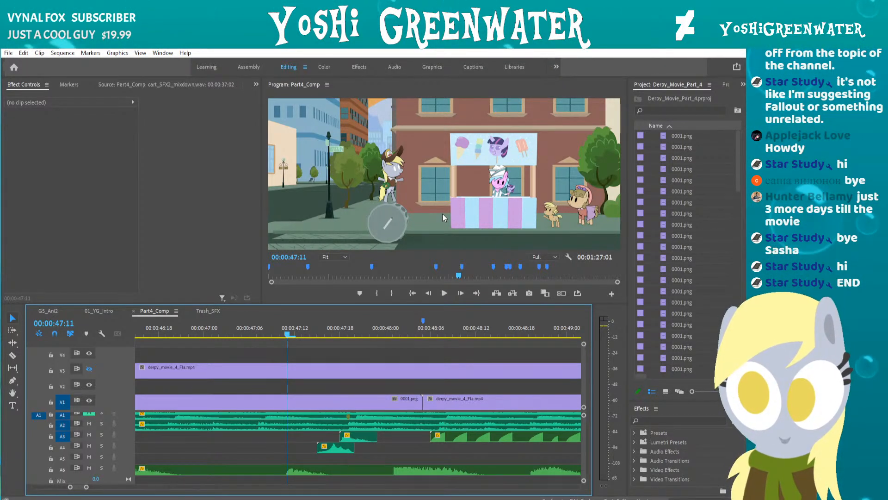
# Play the ice cream stand shot from 00:00:47:11 into the close-up at 00:00:48:14 and save the project.
pyautogui.press('space')
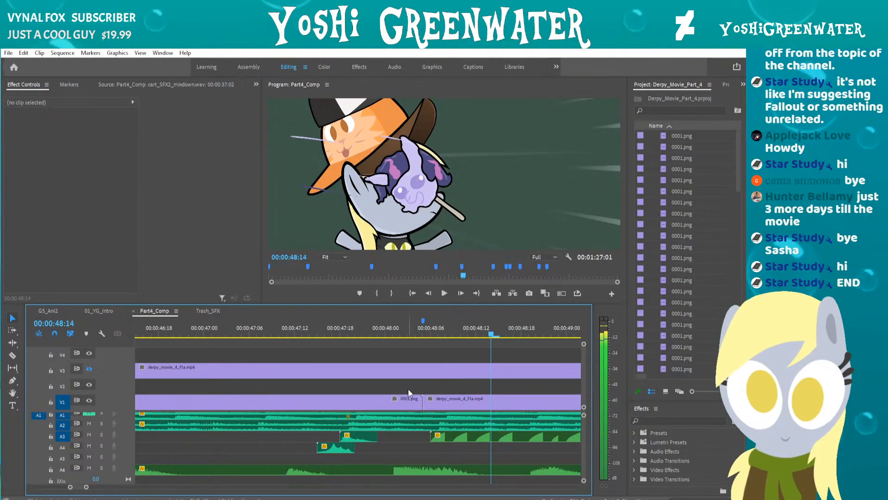
pyautogui.scroll(-2, 407, 389)
pyautogui.hotkey('ctrl', 's')
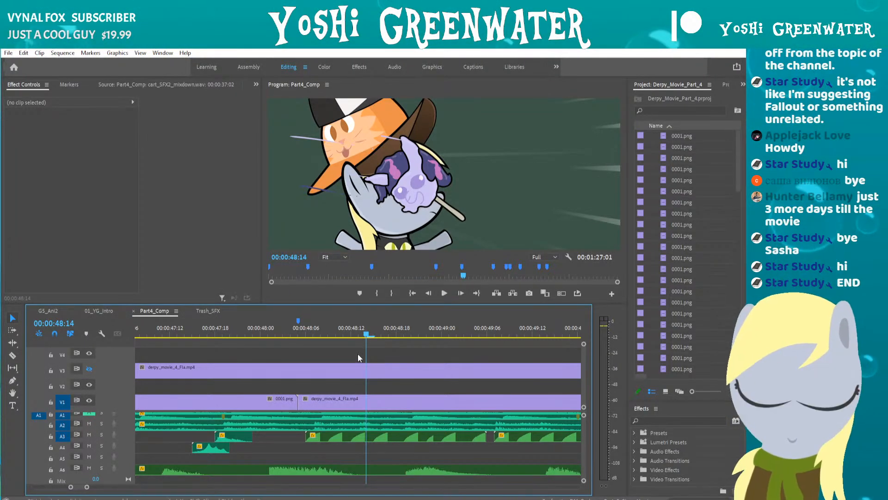
# Inspect the level and pan settings of the icecream_wop clip on A3 and play it over the close-up.
pyautogui.scroll(-2, 323, 398)
pyautogui.click(287, 440)
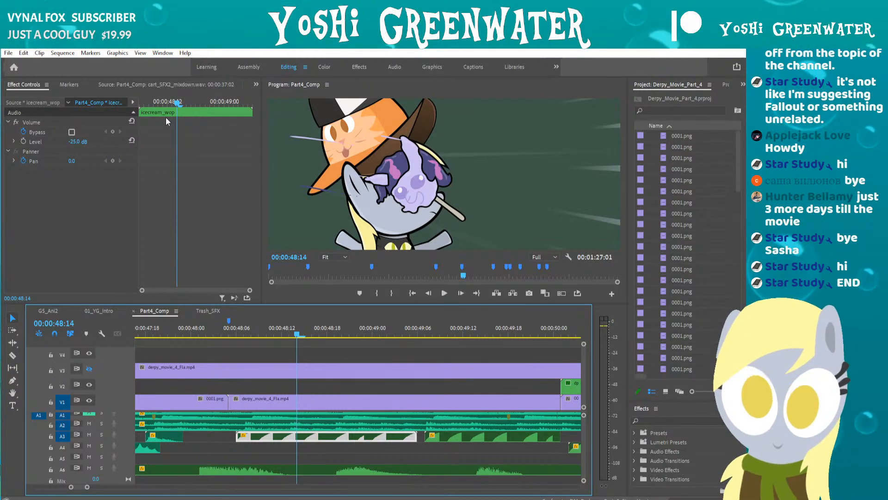
pyautogui.press('space')
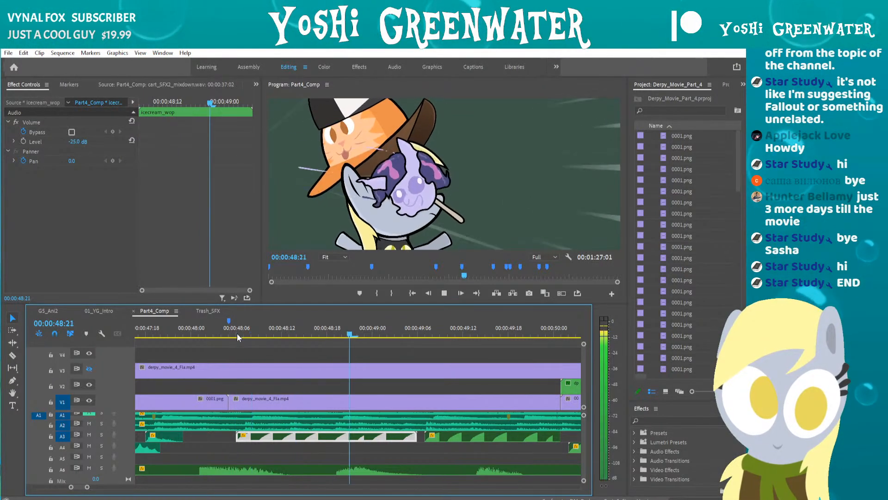
# Open the nested icecream_wop sequence and play its row of short sounds from the start.
pyautogui.doubleClick(282, 436)
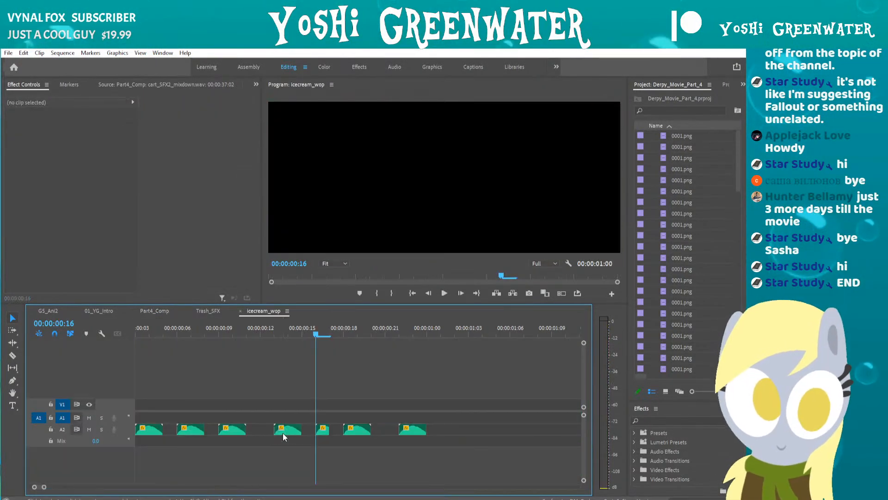
pyautogui.click(175, 328)
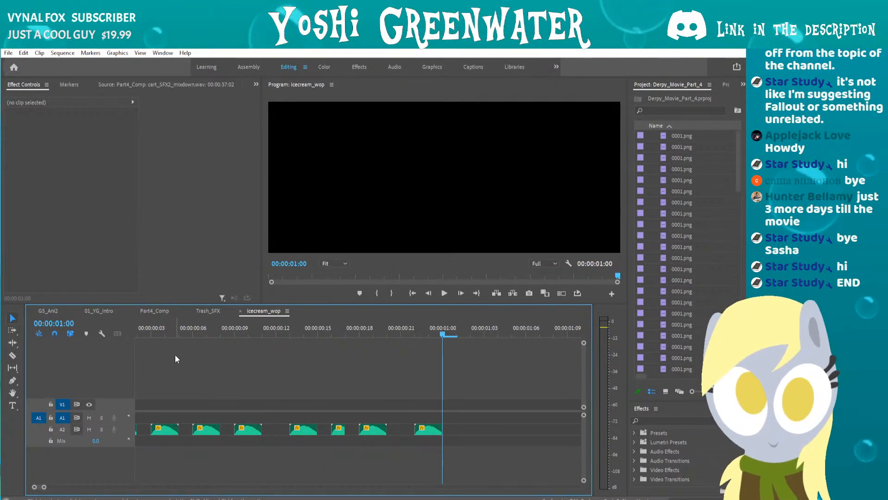
pyautogui.press('Home')
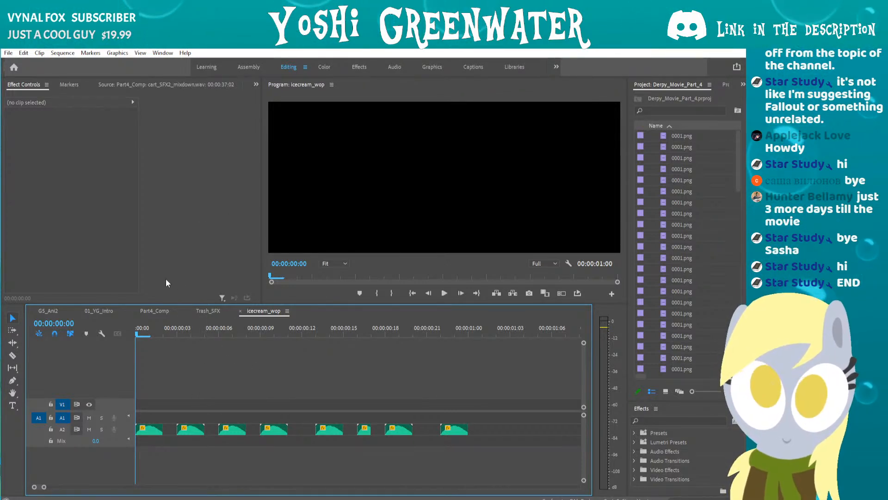
pyautogui.press('space')
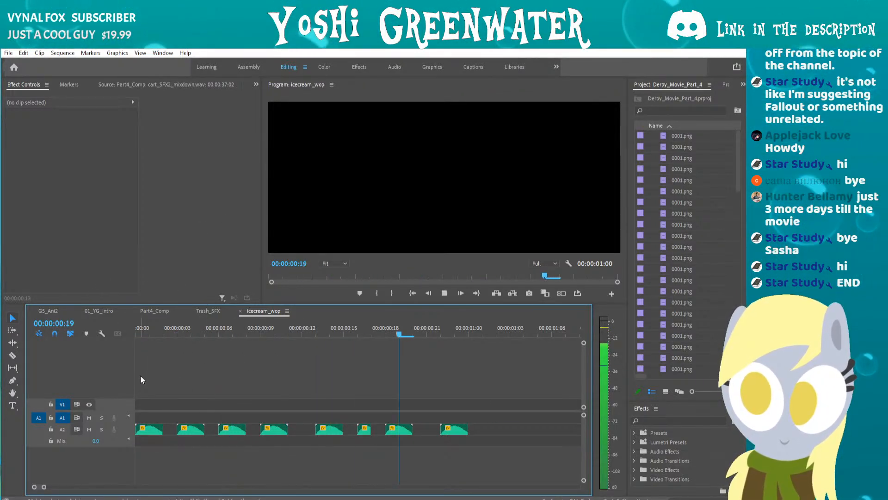
# Return to Part4_Comp, play the close-up from 00:00:49:06 into the behind-view street shot, and move the playhead to 00:00:50:07.
pyautogui.click(155, 311)
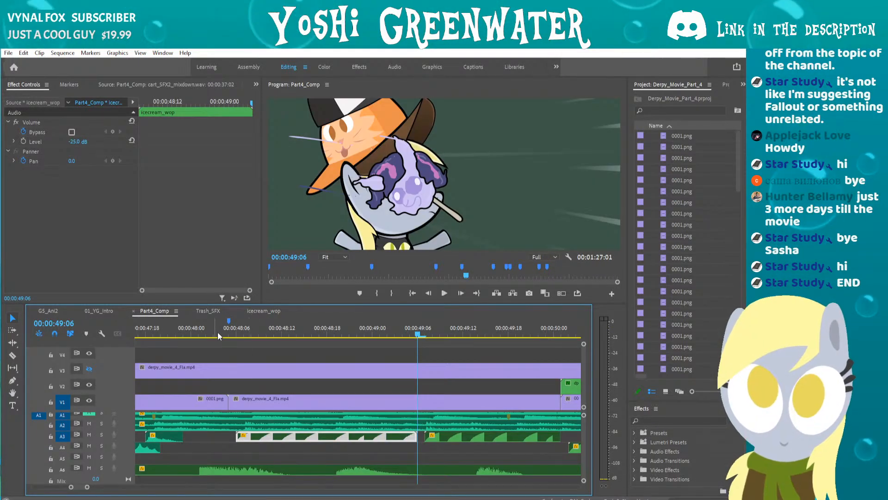
pyautogui.press('space')
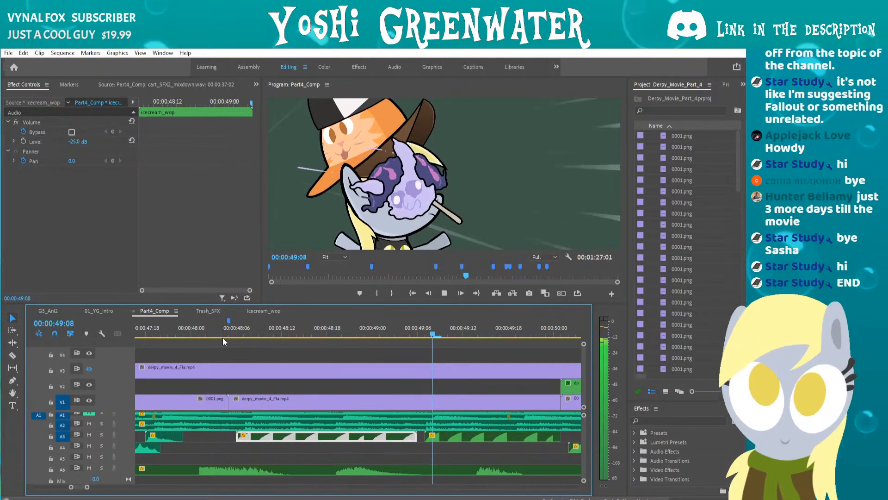
pyautogui.press('space')
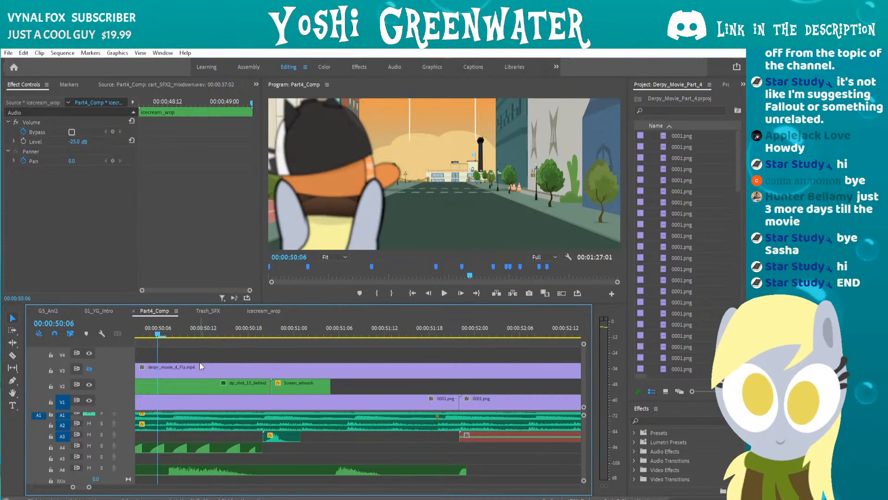
pyautogui.moveTo(261, 332); pyautogui.dragTo(312, 334)
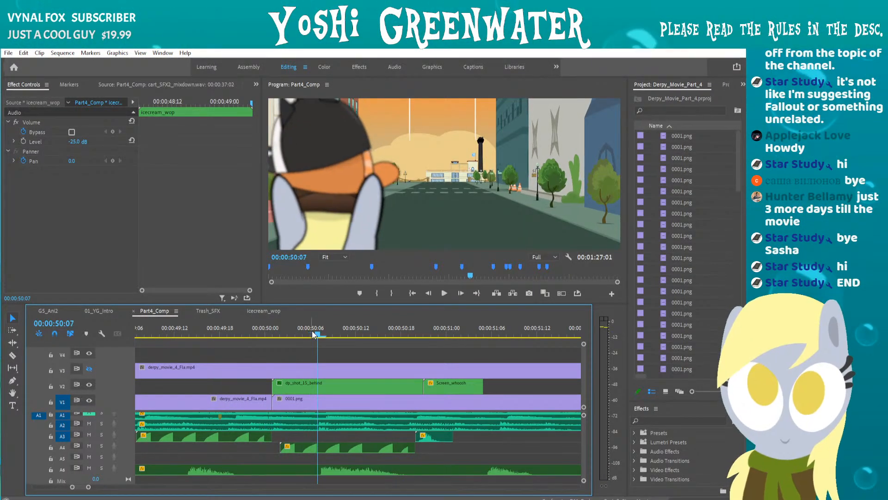
# Inspect the dp_shot_15_behind clip, hide V2, and scrub the street background alone to 00:00:51:05 and back to 00:00:50:07.
pyautogui.click(299, 387)
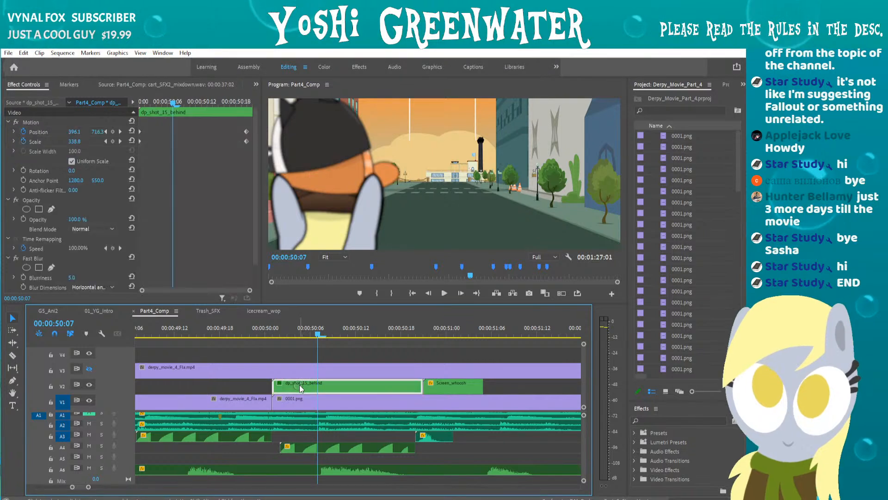
pyautogui.click(89, 383)
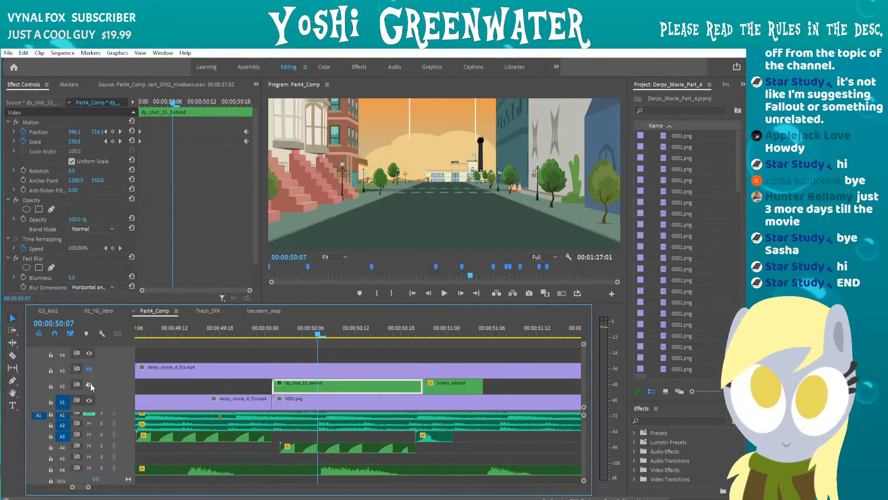
pyautogui.click(90, 384)
pyautogui.click(90, 384)
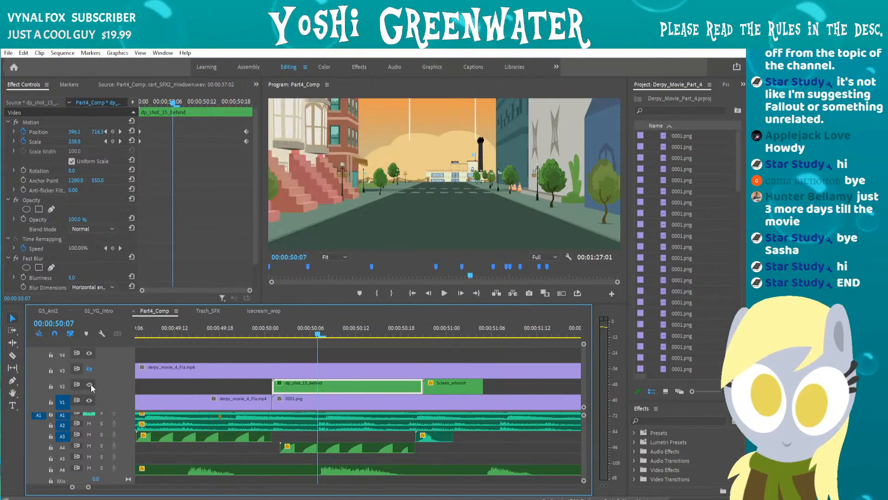
pyautogui.moveTo(279, 338); pyautogui.dragTo(485, 335)
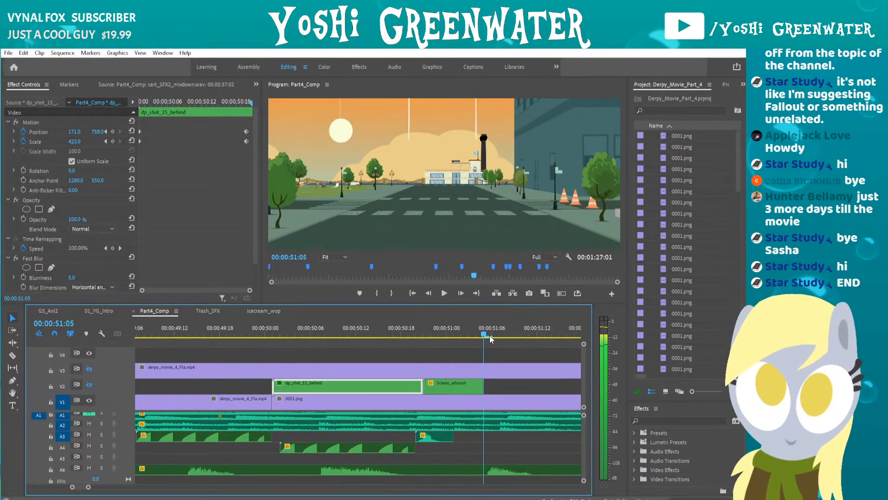
pyautogui.moveTo(282, 337); pyautogui.dragTo(317, 332)
# Toggle V1's visibility to compare the pony with and without the street background, leaving V1 hidden at 00:00:50:06.
pyautogui.click(90, 400)
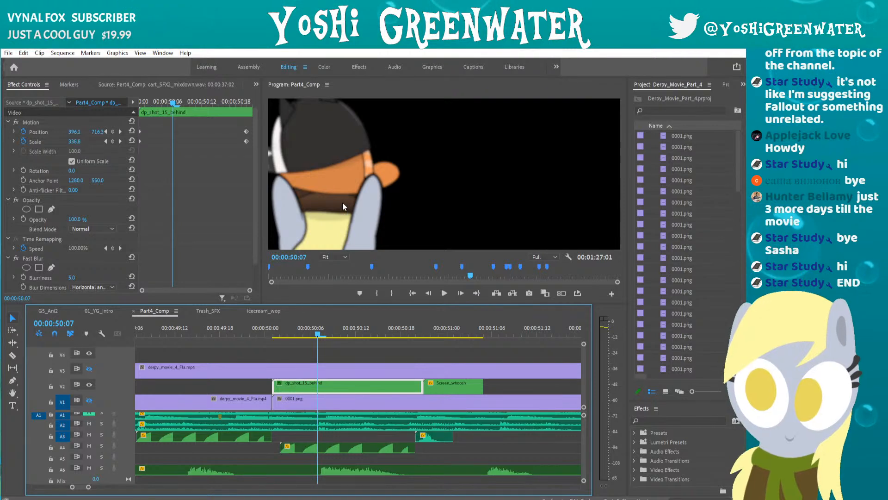
pyautogui.click(88, 400)
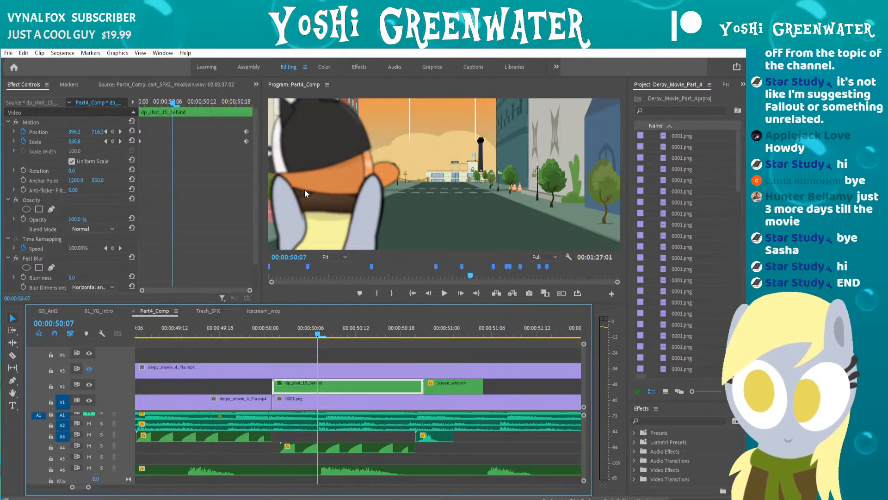
pyautogui.click(89, 399)
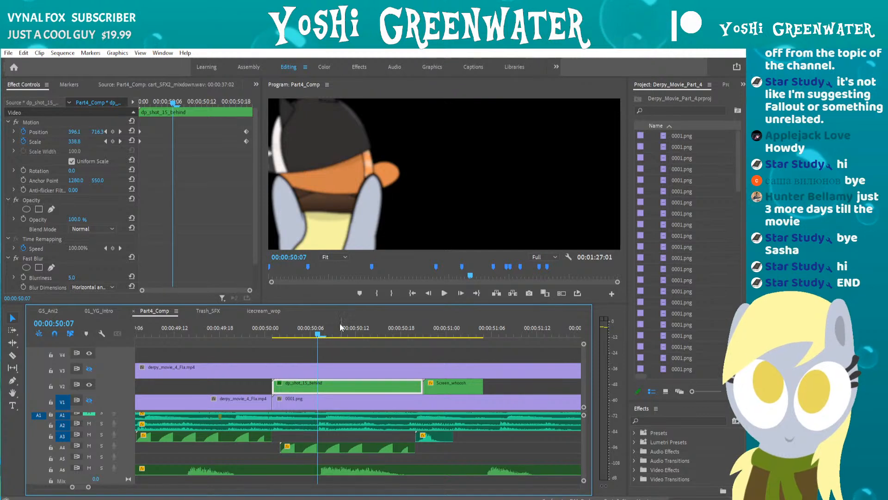
pyautogui.moveTo(166, 101)
pyautogui.mouseDown()
pyautogui.moveTo(141, 103)
pyautogui.moveTo(259, 106)
pyautogui.moveTo(165, 104)
pyautogui.mouseUp()
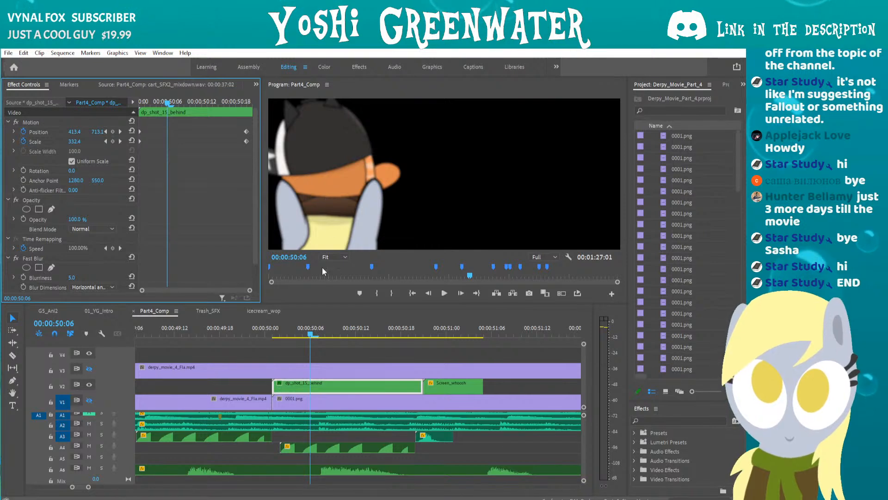
# Scrub the isolated pony layer to 00:00:50:22 and inspect the Screen_whoosh clip's scale and opacity keyframes on V2.
pyautogui.click(325, 330)
pyautogui.moveTo(325, 330); pyautogui.dragTo(432, 330)
pyautogui.click(443, 384)
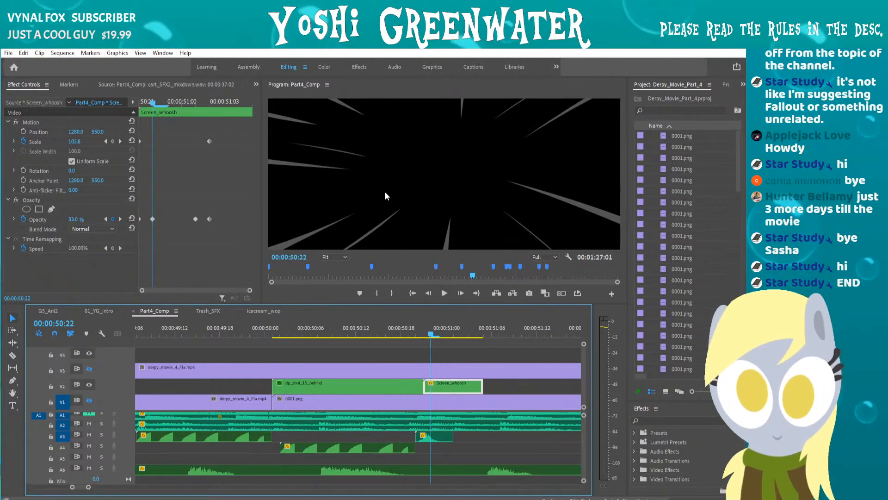
pyautogui.scroll(-2, 434, 374)
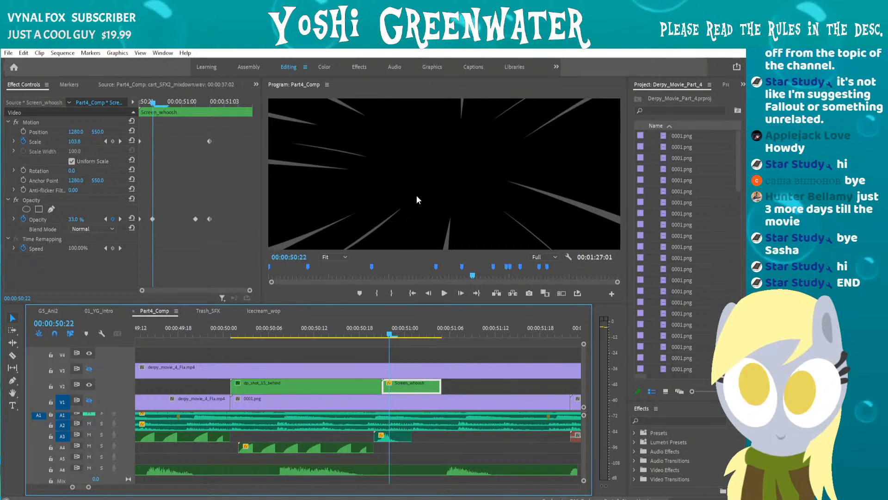
# Show the rough animation on V3 for comparison, hide it again, and turn V1's visibility back on.
pyautogui.click(89, 369)
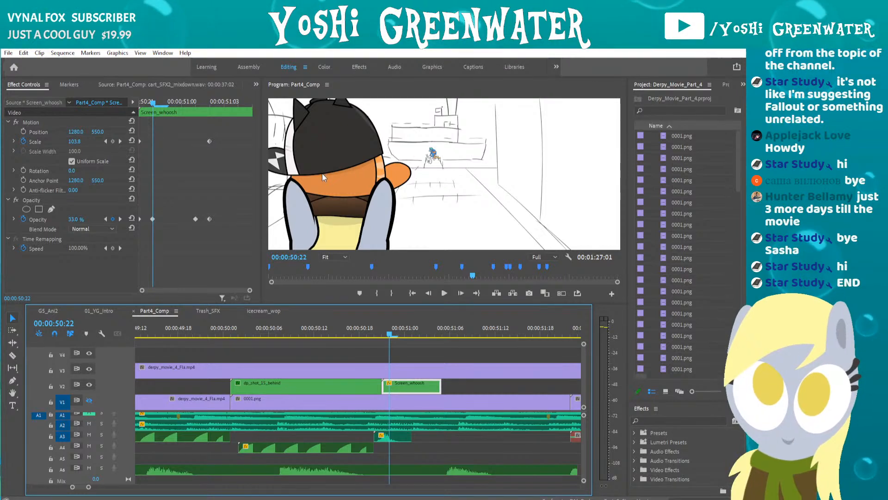
pyautogui.click(89, 368)
pyautogui.click(90, 400)
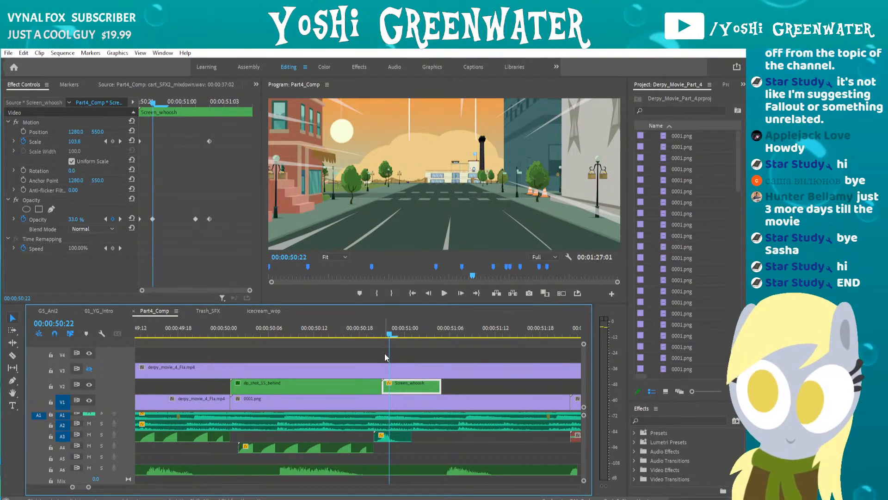
# Scrub from the street shot into the pier shot at 00:00:52:04, and glance at the icecream_wop sequence before returning to Part4_Comp.
pyautogui.scroll(-3, 384, 354)
pyautogui.click(247, 334)
pyautogui.moveTo(248, 334); pyautogui.dragTo(451, 335)
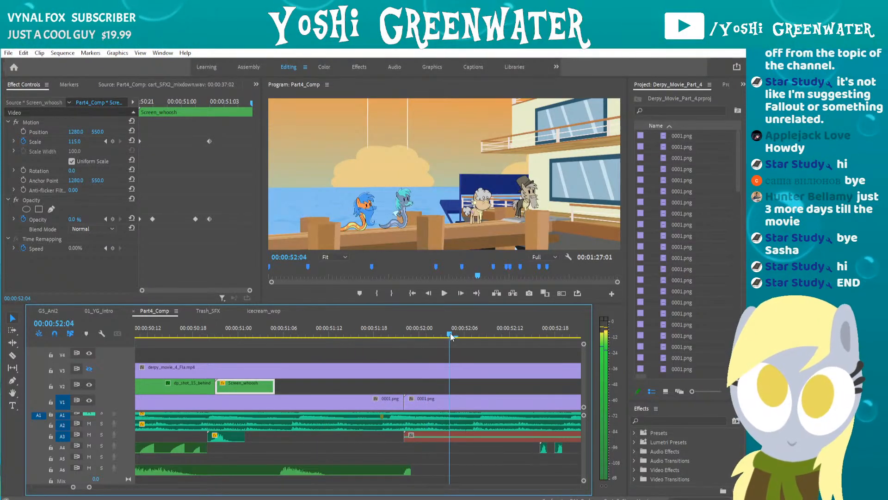
pyautogui.click(262, 310)
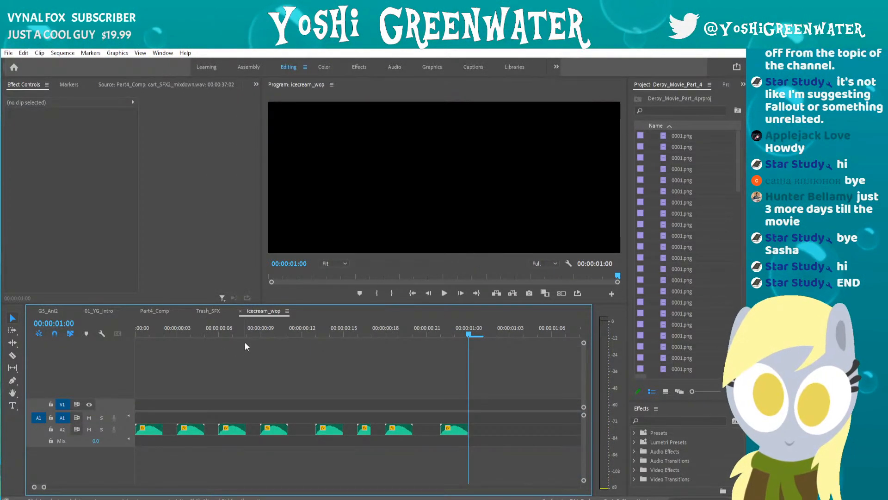
pyautogui.click(149, 311)
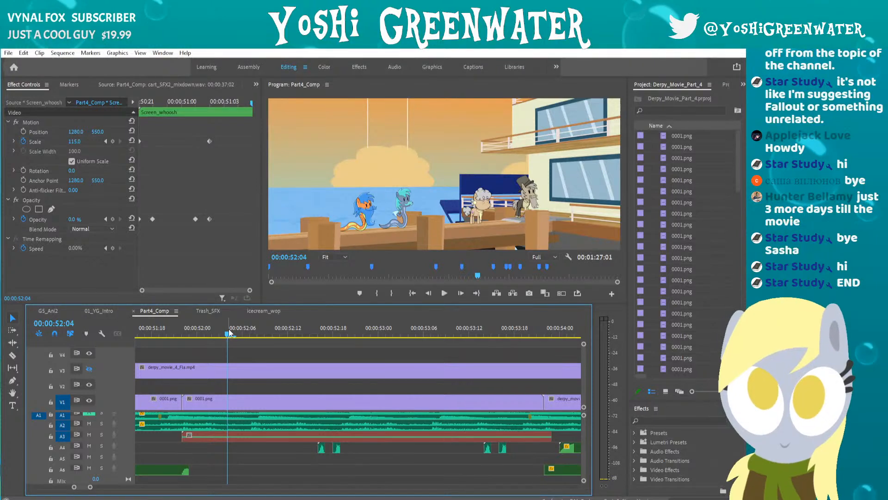
# Move through the pier shot to the short A4 sounds at 00:00:52:16, and scrub on to the ice cream close-up at 00:00:53:23.
pyautogui.moveTo(228, 332); pyautogui.dragTo(296, 337)
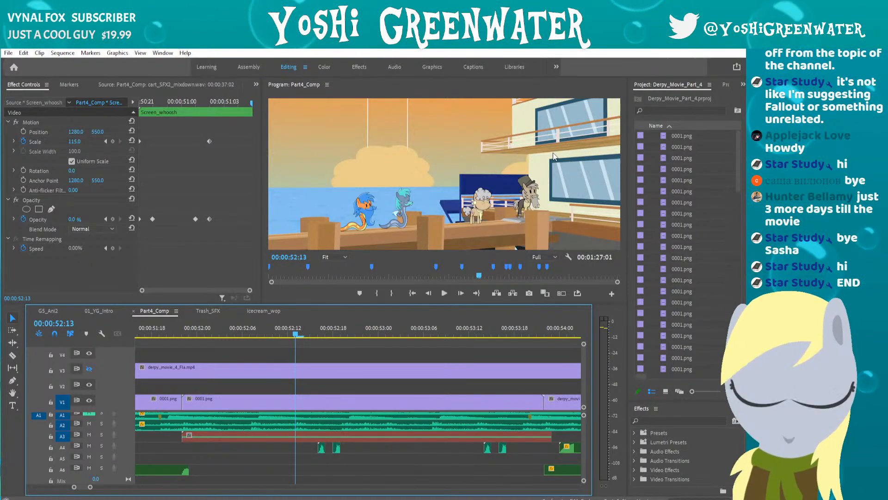
pyautogui.press('Right')
pyautogui.press('Right')
pyautogui.press('Right')
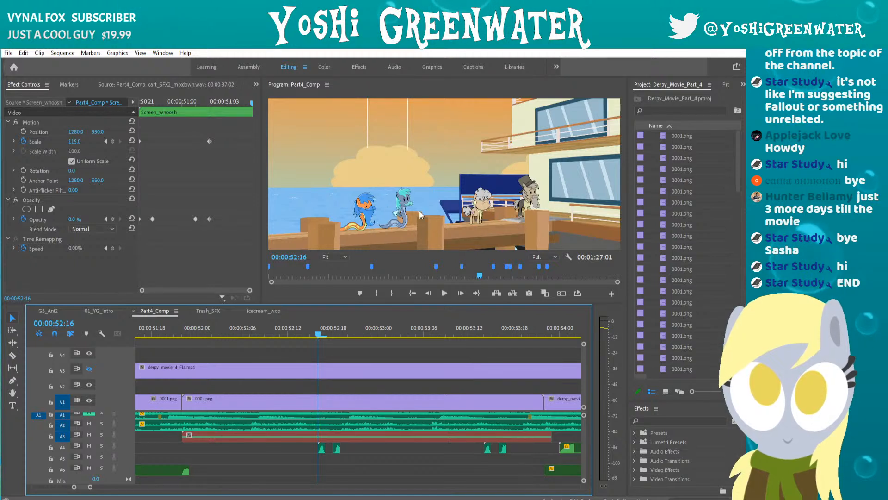
pyautogui.click(333, 336)
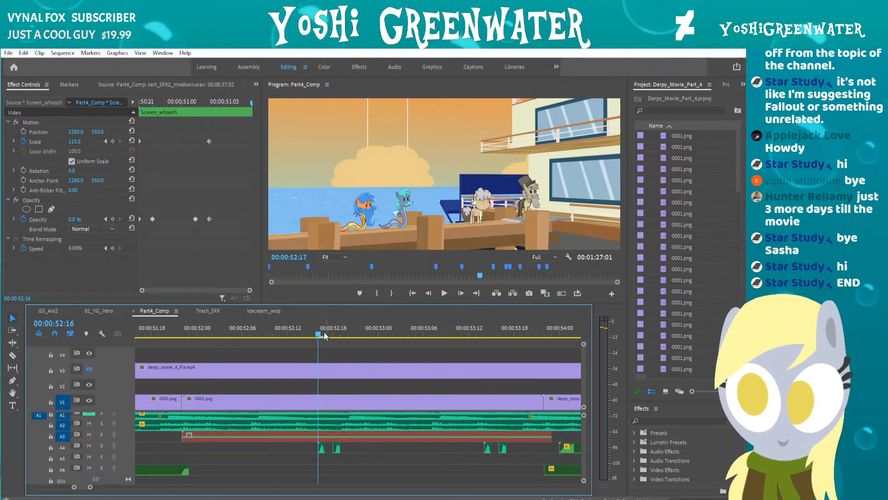
pyautogui.moveTo(333, 338); pyautogui.dragTo(551, 339)
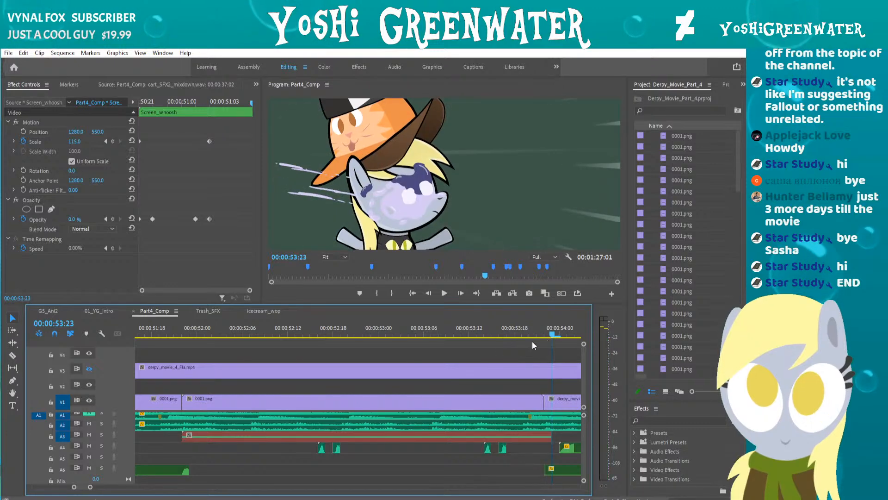
# Select the derpy_movie_4_Fla.mp4 clip on V1 and play from the ice cream close-up to the seaside road shot at 00:00:55:08.
pyautogui.scroll(-4, 486, 350)
pyautogui.scroll(-3, 482, 343)
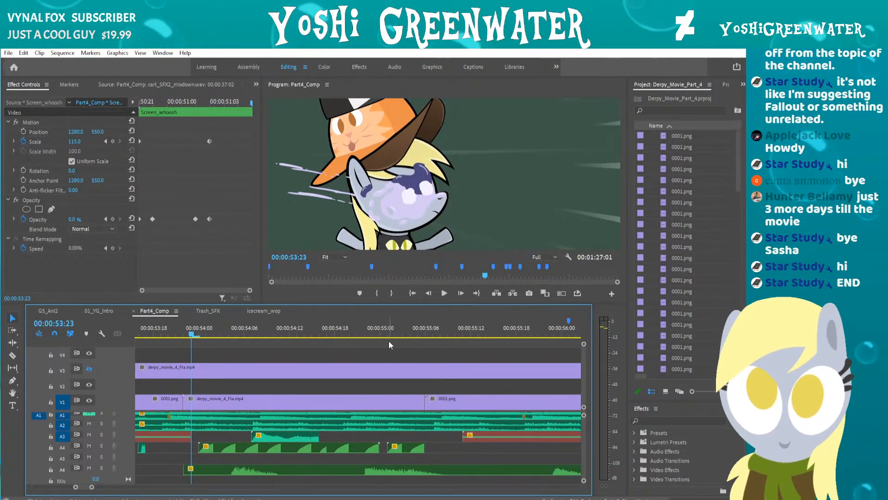
pyautogui.click(315, 405)
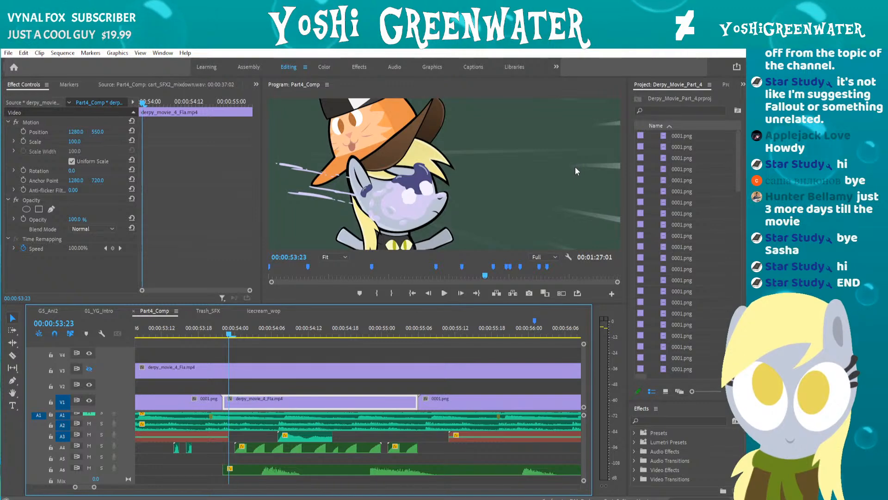
pyautogui.press('space')
pyautogui.press('space')
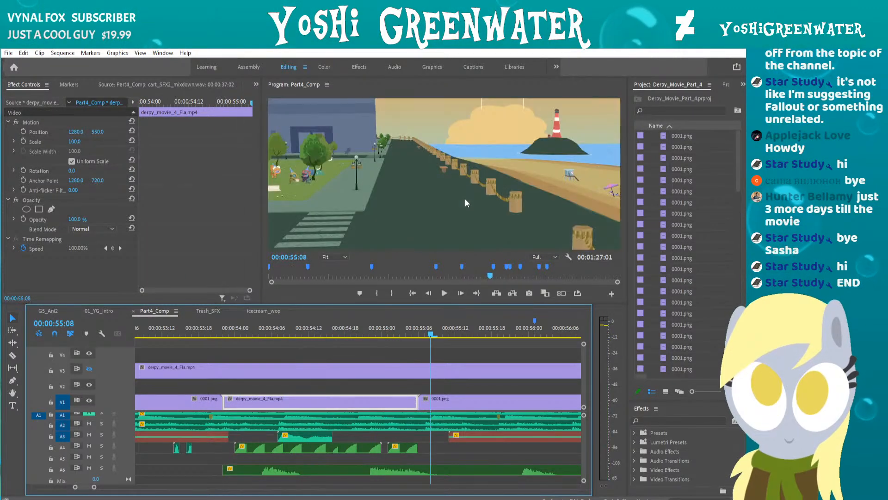
# Play on into the beach surfboard shot, stop at 00:00:59:09 and advance two frames.
pyautogui.scroll(-5, 457, 344)
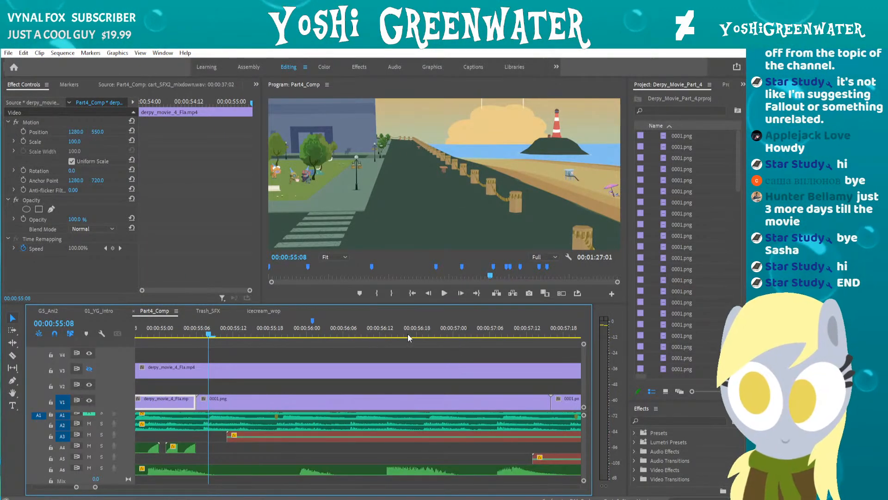
pyautogui.press('space')
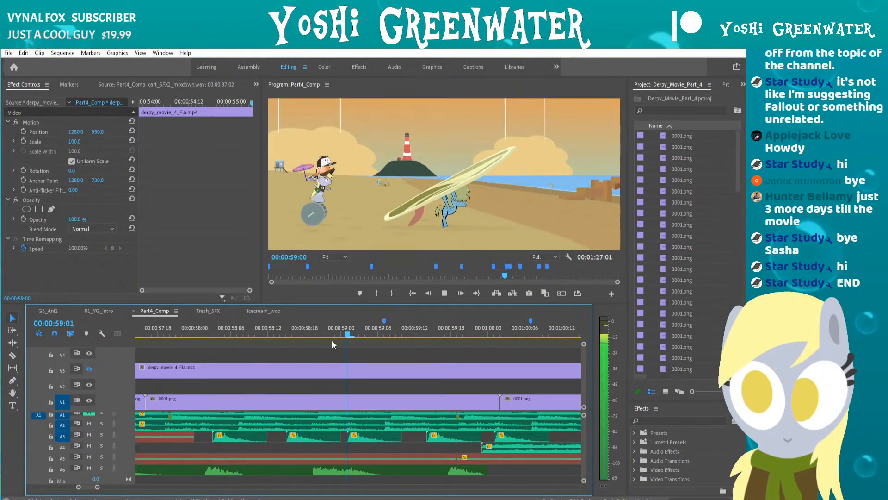
pyautogui.press('space')
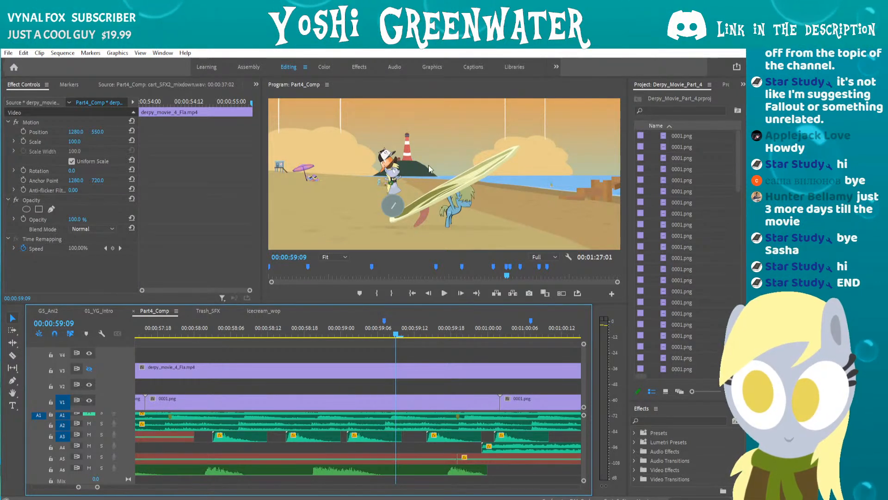
pyautogui.press('Right')
pyautogui.press('Right')
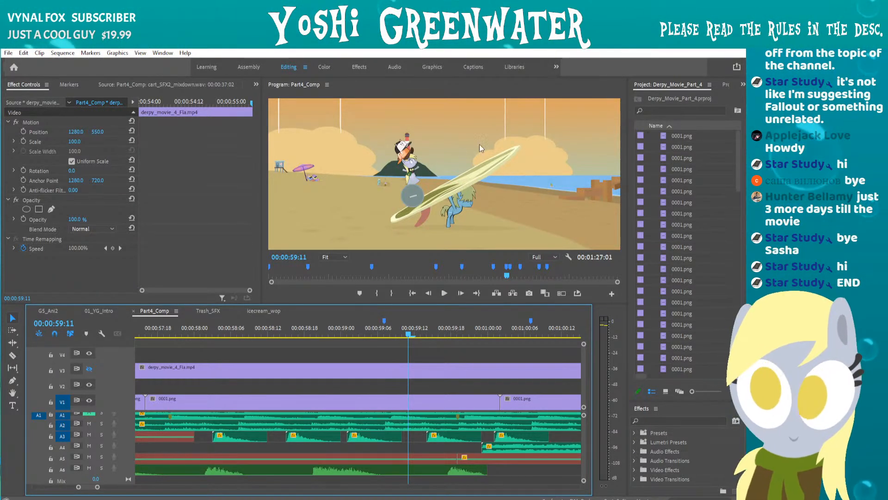
# Step frame by frame through the unicycle ride up the surfboard to 00:00:59:17.
pyautogui.hscroll(3, 426, 339)
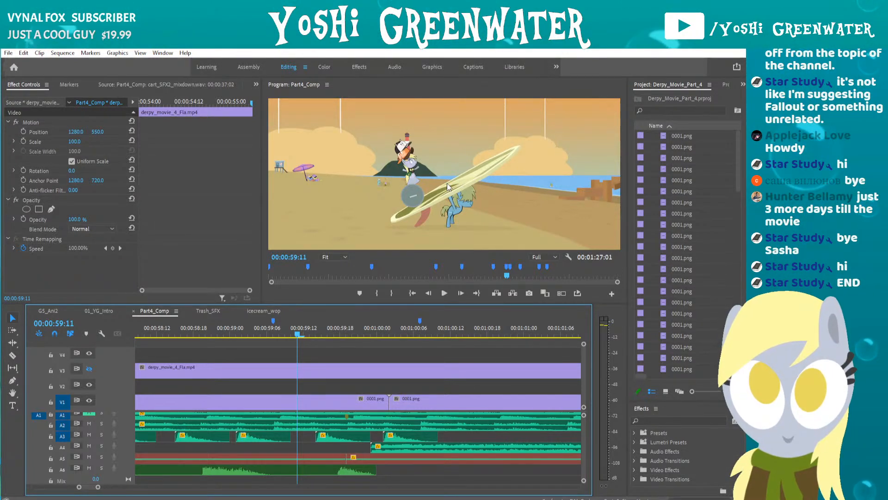
pyautogui.press('Right')
pyautogui.press('Right')
pyautogui.press('Right')
pyautogui.press('Right')
pyautogui.press('Right')
pyautogui.press('Right')
pyautogui.press('Right')
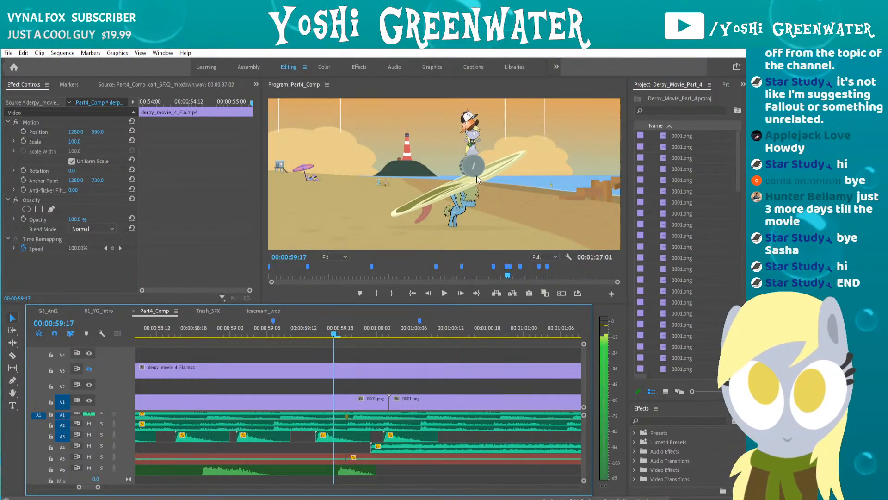
# Step through the launch off the surfboard around 00:01:00:00 and on into the steamboat shot at 00:01:00:04.
pyautogui.press('Right')
pyautogui.press('Right')
pyautogui.press('Right')
pyautogui.press('Right')
pyautogui.press('Right')
pyautogui.press('Right')
pyautogui.press('Right')
pyautogui.press('Right')
pyautogui.press('Right')
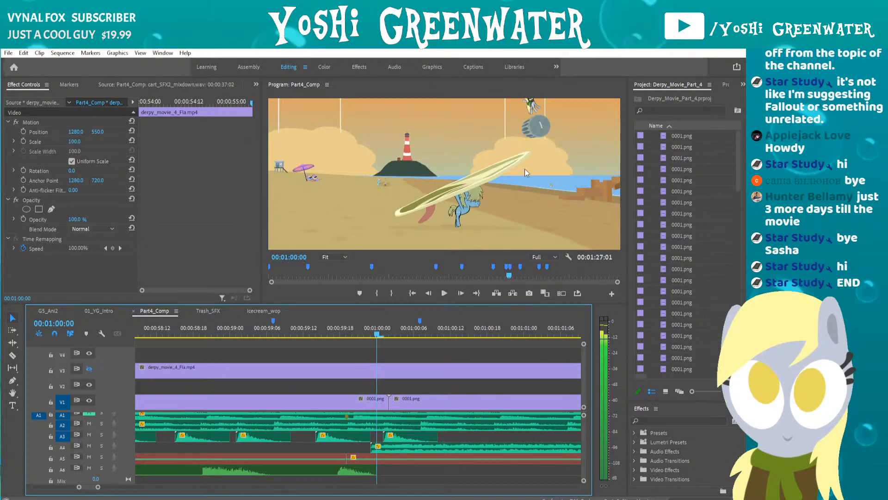
pyautogui.press('Left')
pyautogui.press('Left')
pyautogui.press('Left')
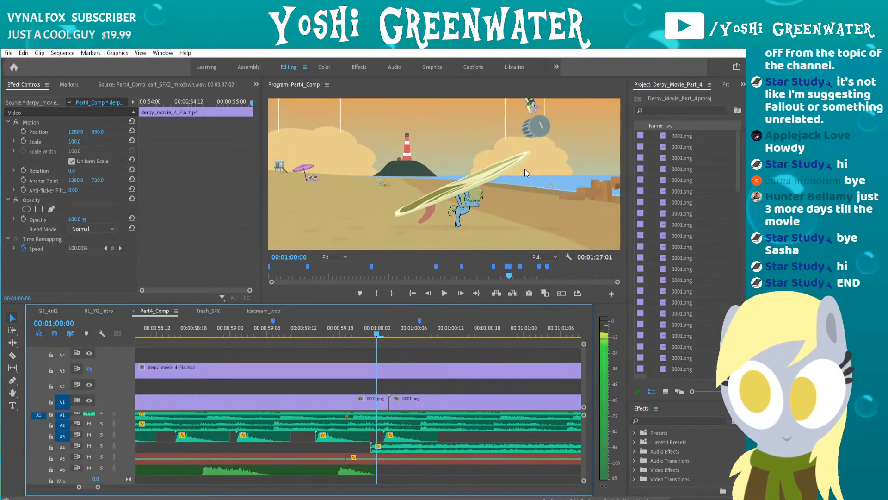
pyautogui.press('Right')
pyautogui.press('Right')
pyautogui.press('Right')
pyautogui.press('Right')
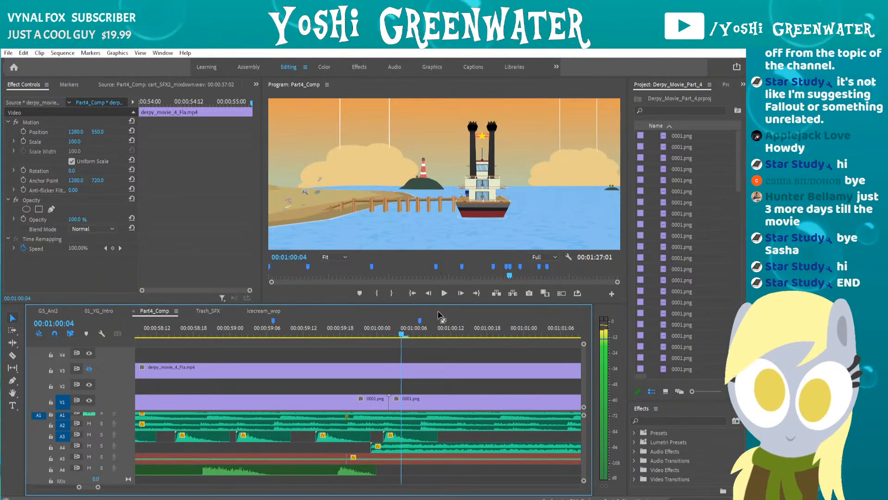
# Play the steamboat shot through to the bedroom scene at 00:01:03:03, and move on to 00:01:03:21.
pyautogui.scroll(-1, 462, 392)
pyautogui.scroll(-3, 462, 395)
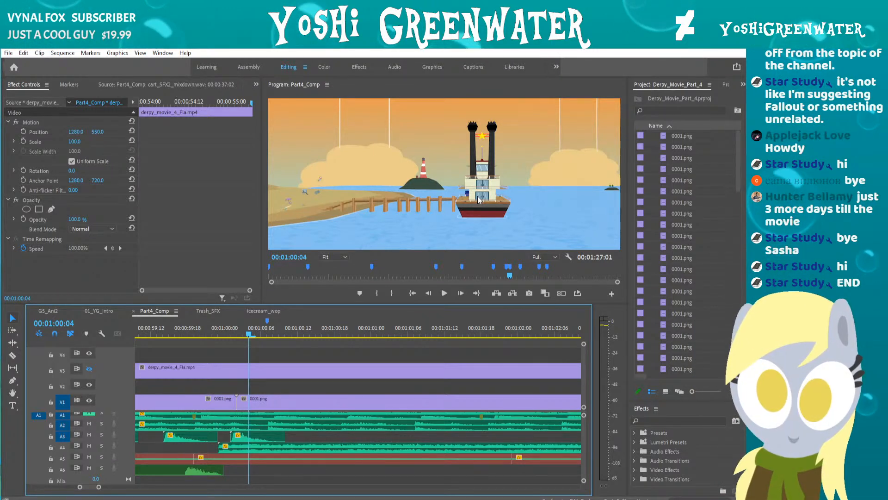
pyautogui.press('space')
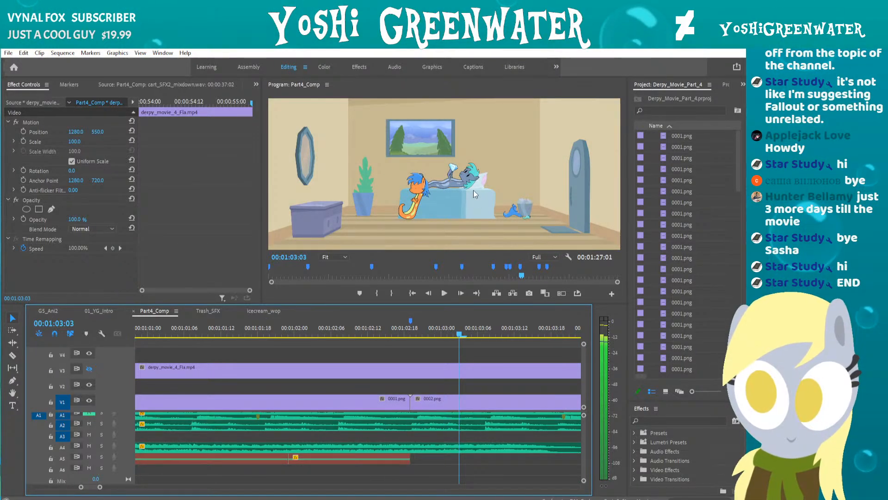
pyautogui.scroll(-3, 498, 357)
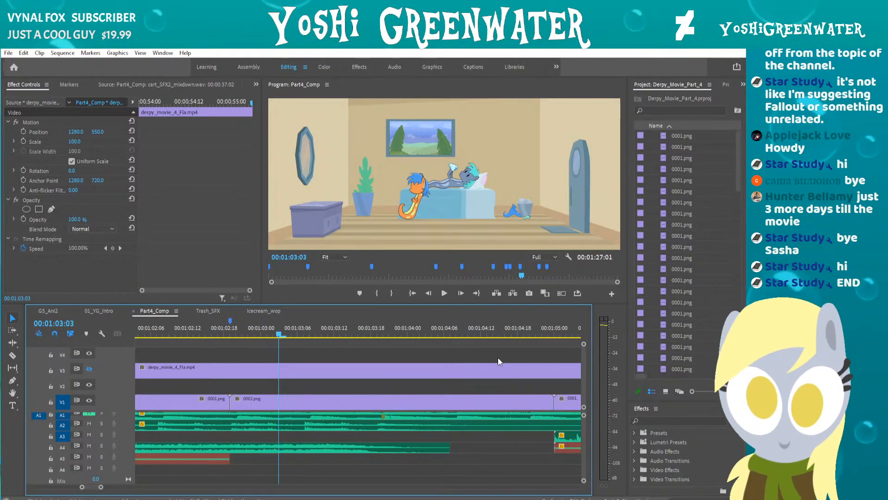
pyautogui.press('space')
pyautogui.hotkey('alt', 'space')
pyautogui.click(391, 335)
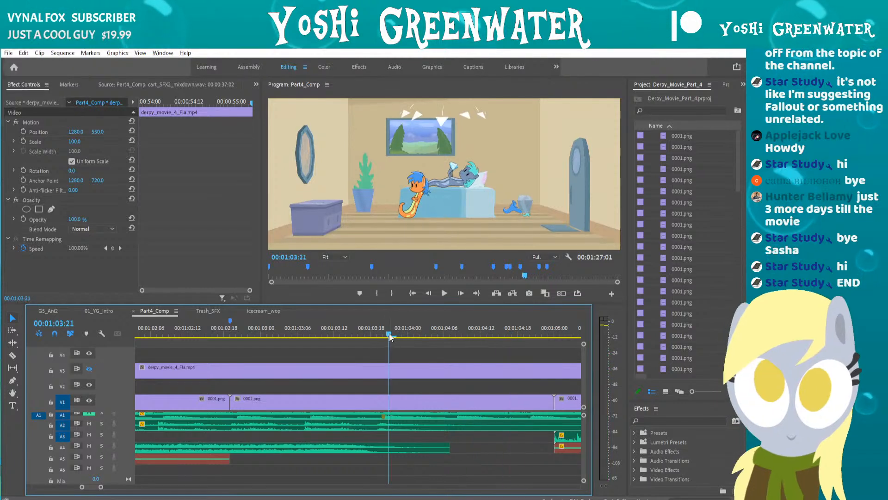
# Scrub from the bedroom scene to the ship deck shot at 00:01:07:04 and select the nested Shot_23 clip on V1.
pyautogui.scroll(-2, 393, 344)
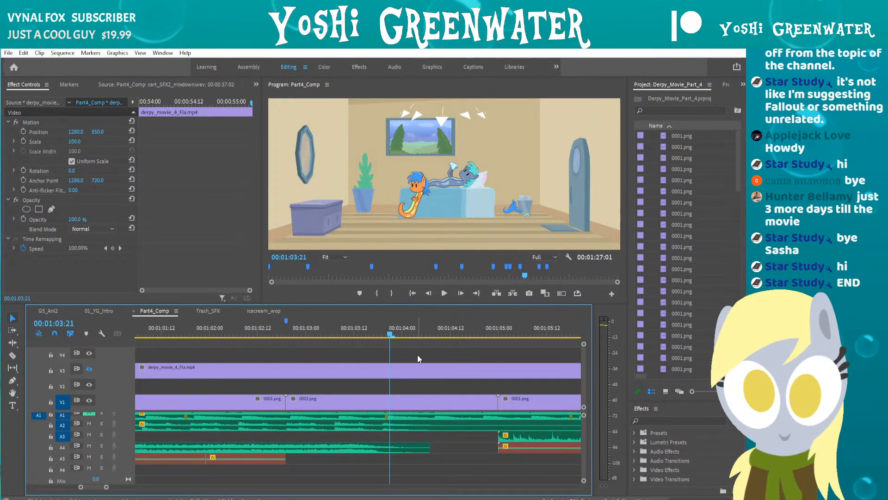
pyautogui.scroll(-1, 418, 359)
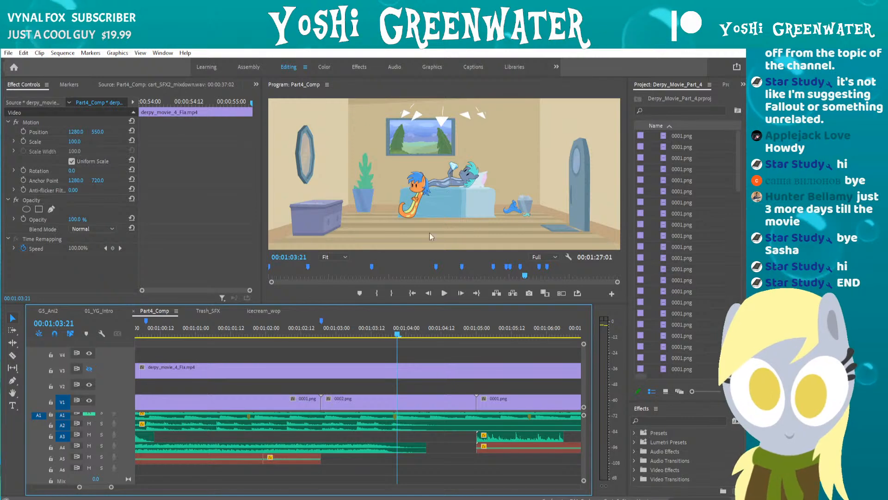
pyautogui.scroll(-3, 408, 350)
pyautogui.click(306, 337)
pyautogui.moveTo(306, 340); pyautogui.dragTo(348, 340)
pyautogui.moveTo(357, 340); pyautogui.dragTo(490, 346)
pyautogui.click(504, 407)
pyautogui.scroll(-5, 401, 400)
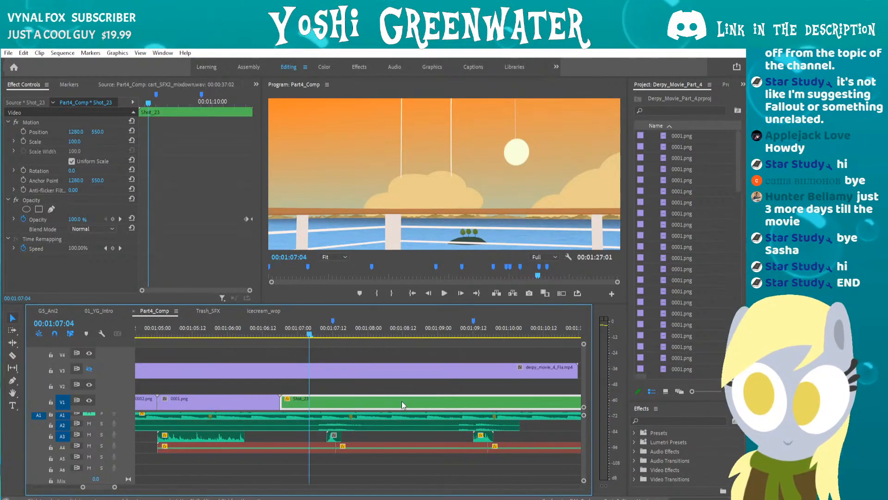
# Open the nested Shot_23 sequence, scrub it to 00:00:02:08, and enlarge the Program monitor area.
pyautogui.doubleClick(385, 402)
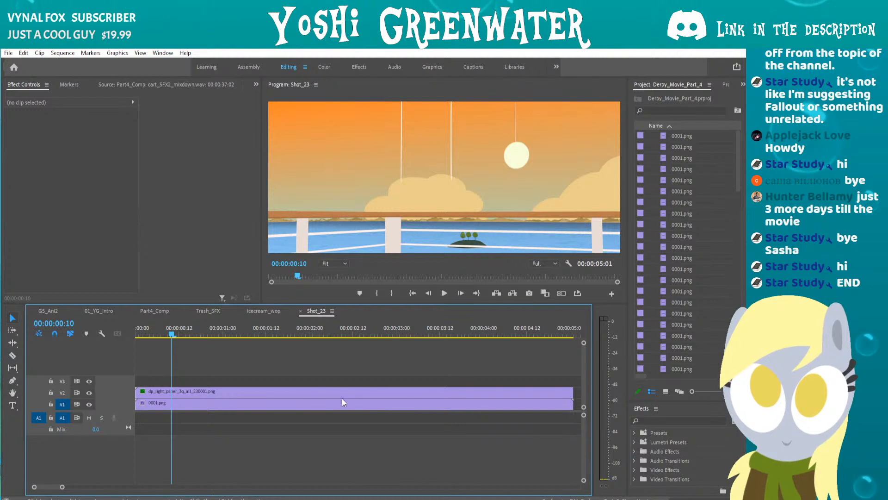
pyautogui.click(278, 391)
pyautogui.click(232, 363)
pyautogui.moveTo(188, 336); pyautogui.dragTo(339, 338)
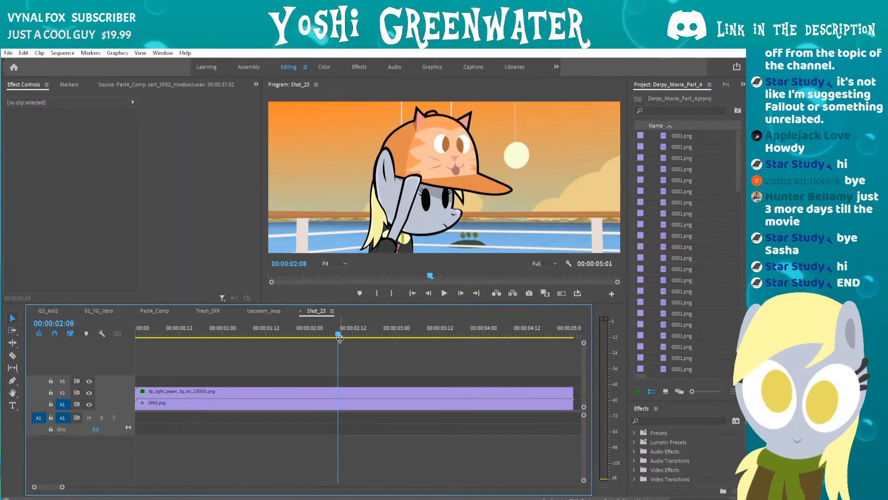
pyautogui.moveTo(356, 303); pyautogui.dragTo(356, 331)
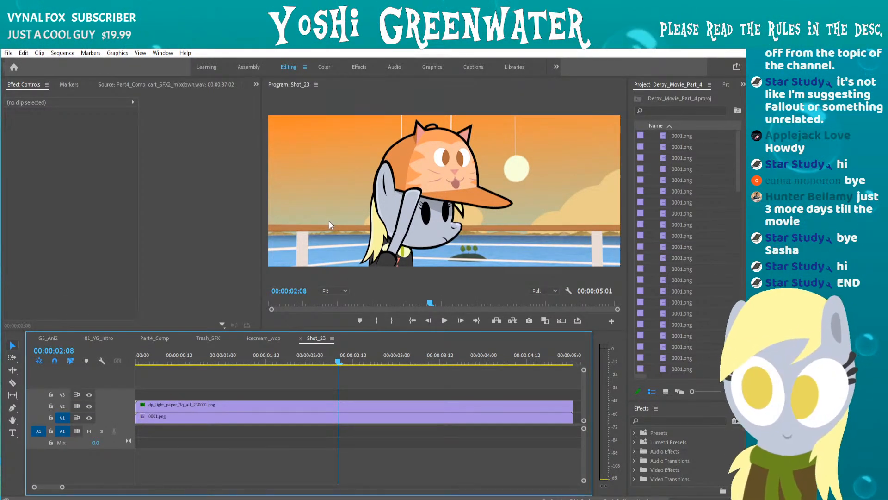
# Switch off Fast Blur on the 0001.png background clip for comparison, and undo the change.
pyautogui.click(351, 415)
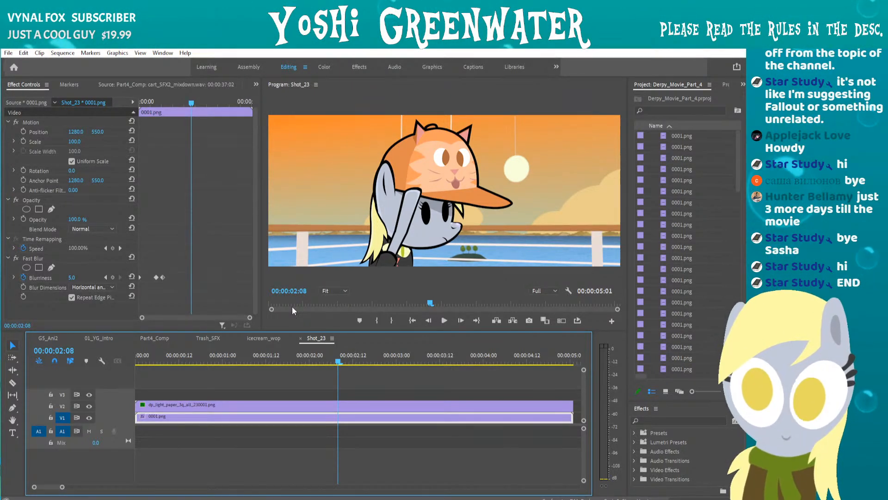
pyautogui.click(46, 276)
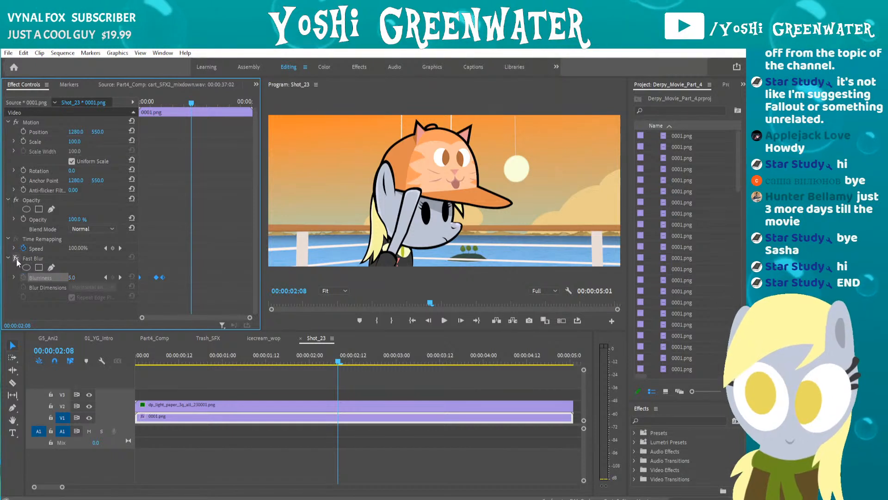
pyautogui.moveTo(73, 277); pyautogui.dragTo(44, 277)
pyautogui.hotkey('ctrl', 'z')
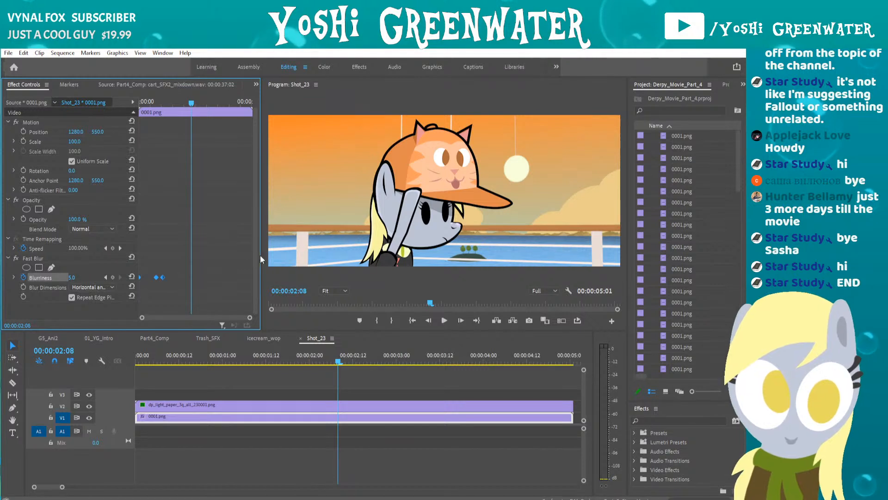
# Step through the background's Fast Blur keyframes from 00:00:00:17 to 00:00:01:01 as the pony rises into view.
pyautogui.moveTo(144, 362); pyautogui.dragTo(199, 360)
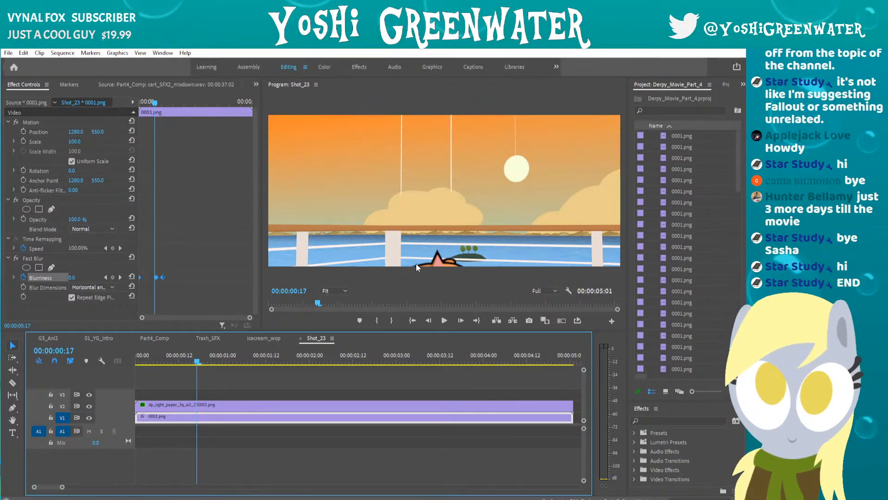
pyautogui.press('Right')
pyautogui.press('Right')
pyautogui.press('Right')
pyautogui.press('Right')
pyautogui.press('Right')
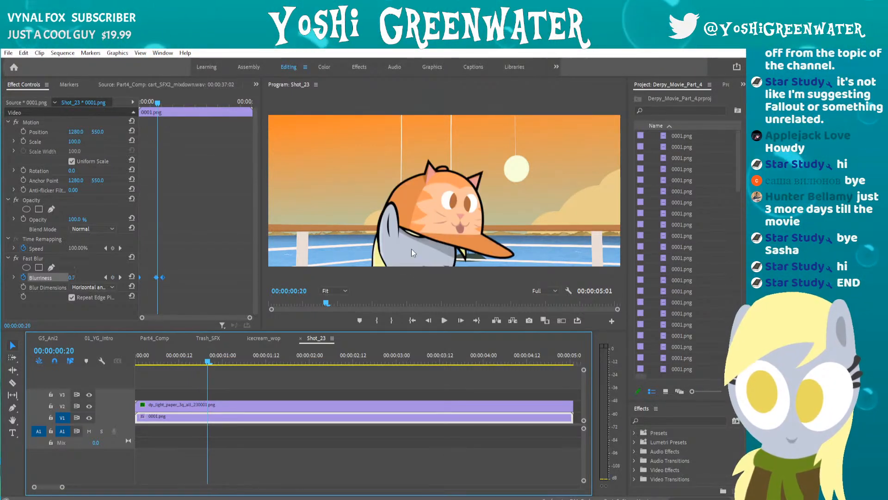
pyautogui.press('Right')
pyautogui.press('Right')
pyautogui.press('Right')
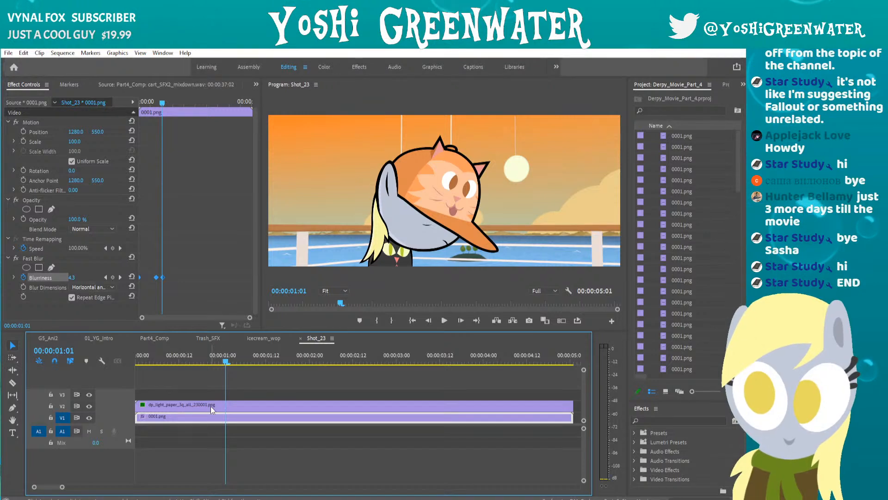
# Inspect the Fast Blur keyframes of the pony clip on V2, and scrub Shot_23 on to 00:00:03:15.
pyautogui.click(211, 407)
pyautogui.moveTo(161, 102)
pyautogui.mouseDown()
pyautogui.moveTo(148, 103)
pyautogui.moveTo(166, 103)
pyautogui.mouseUp()
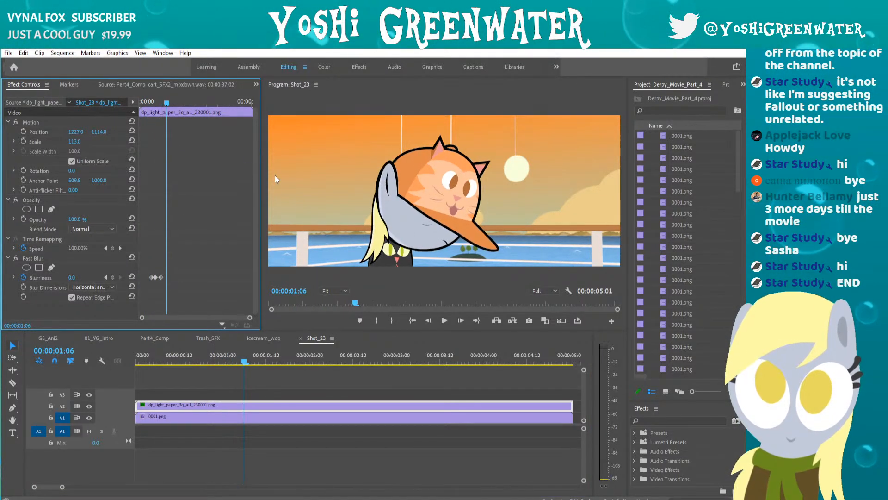
pyautogui.moveTo(245, 363); pyautogui.dragTo(454, 363)
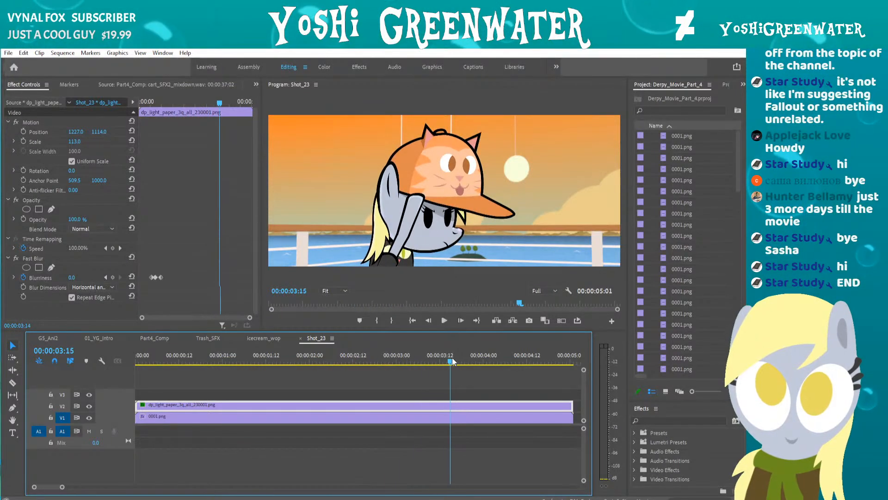
# Return to the Part4_Comp sequence and show the full Shot_23 clip with the sound clips beneath it.
pyautogui.click(48, 338)
pyautogui.click(98, 338)
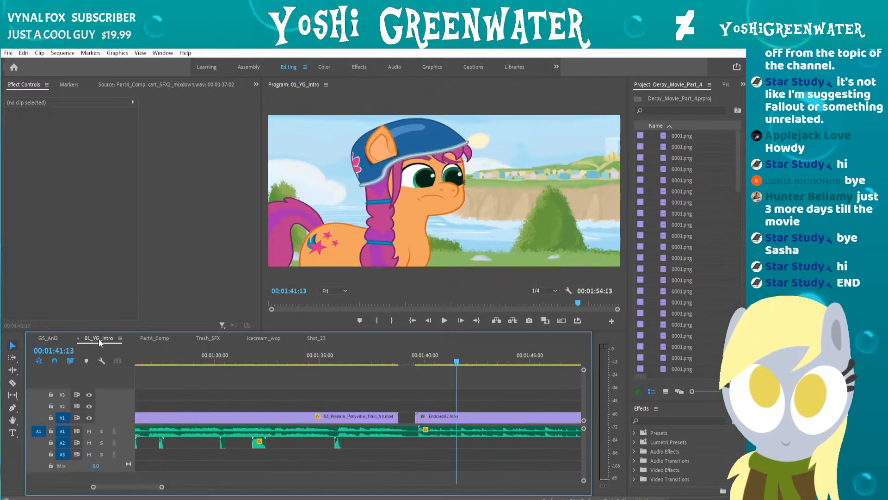
pyautogui.click(159, 337)
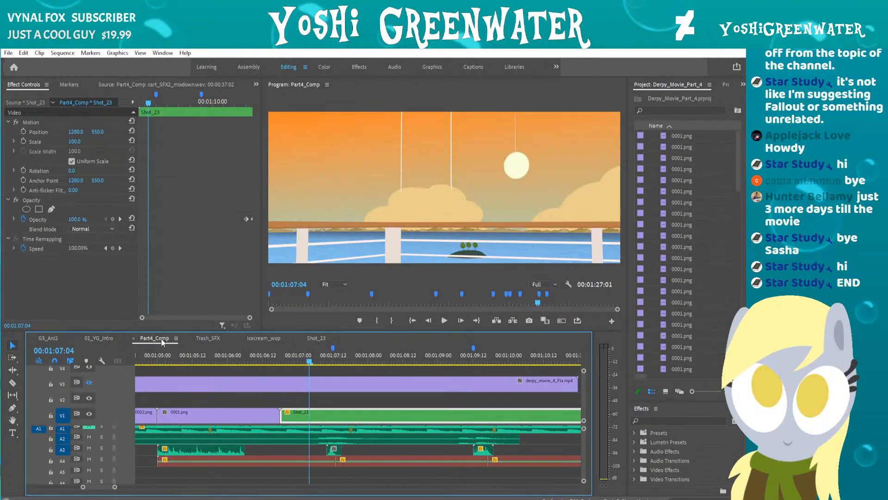
pyautogui.hscroll(4, 386, 393)
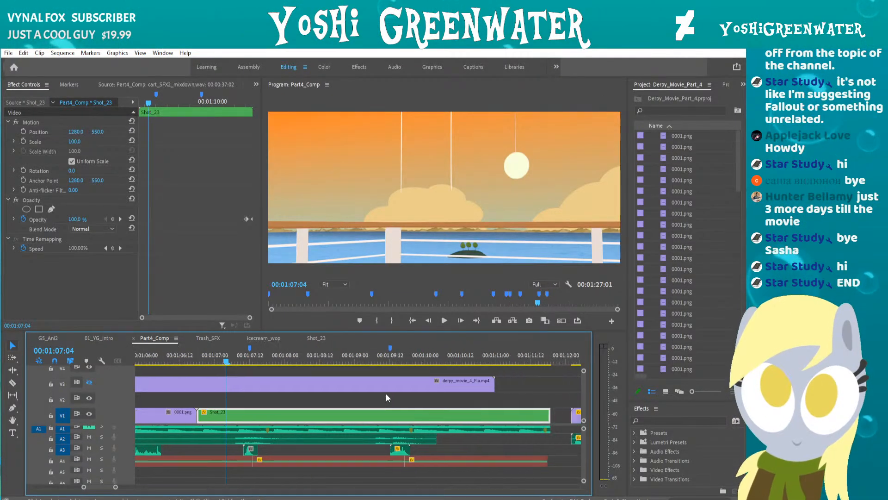
pyautogui.hscroll(-1, 386, 394)
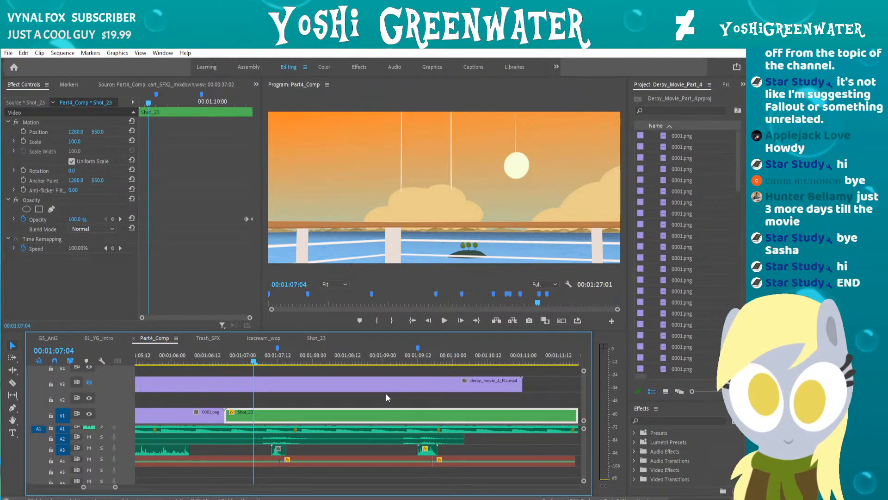
pyautogui.scroll(-1, 386, 397)
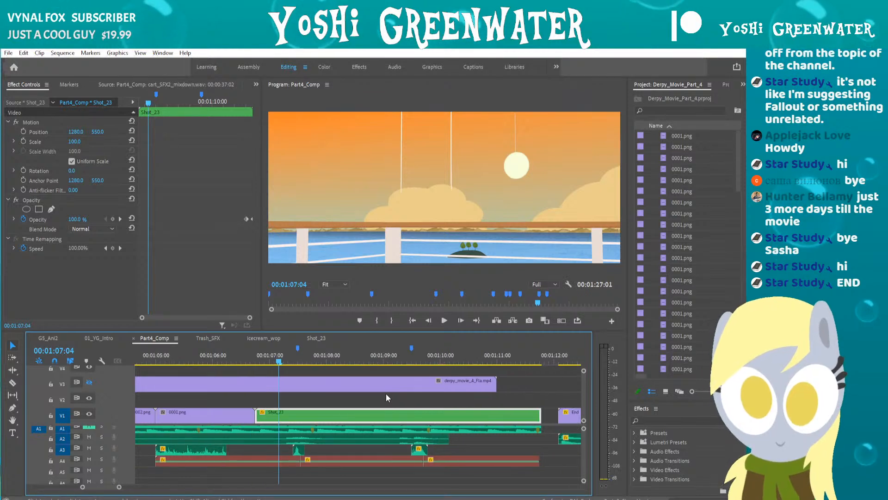
# Save the project, and scrub Part4_Comp past Shot_23 through the end card's credits to 00:01:25:12.
pyautogui.hotkey('ctrl', 's')
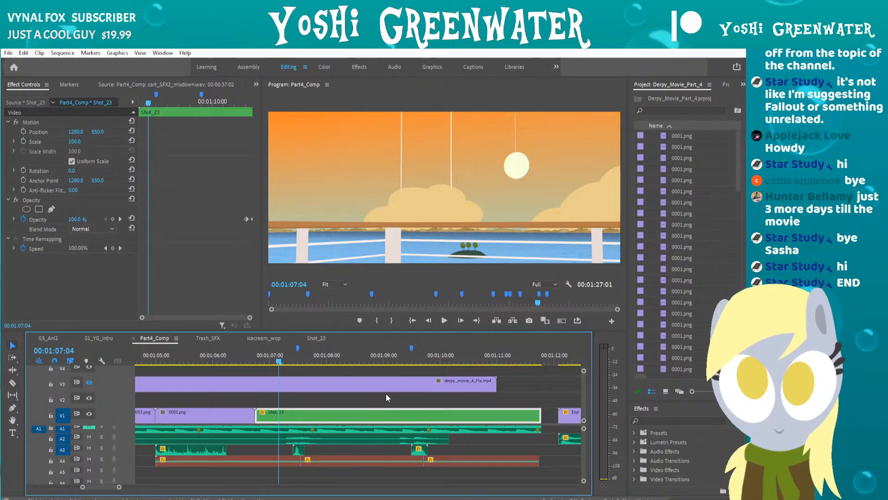
pyautogui.hscroll(2, 387, 394)
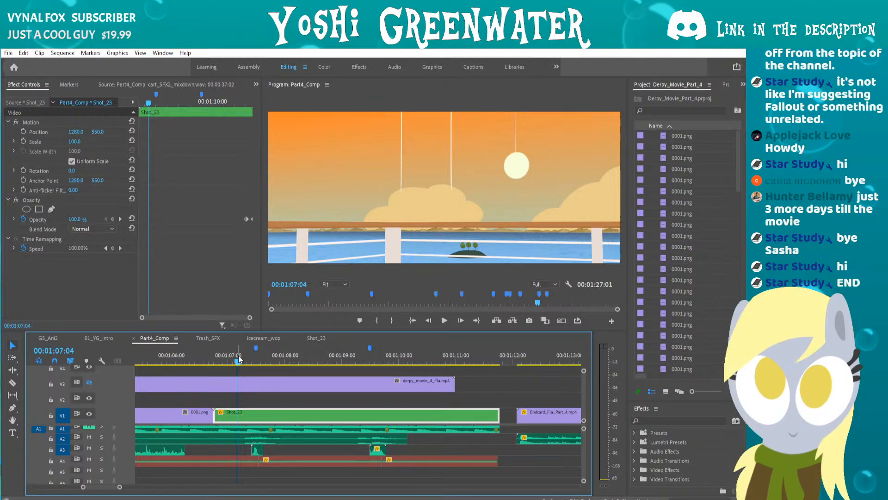
pyautogui.moveTo(239, 360); pyautogui.dragTo(541, 389)
pyautogui.scroll(-10, 470, 392)
pyautogui.scroll(-2, 426, 379)
pyautogui.scroll(-3, 426, 383)
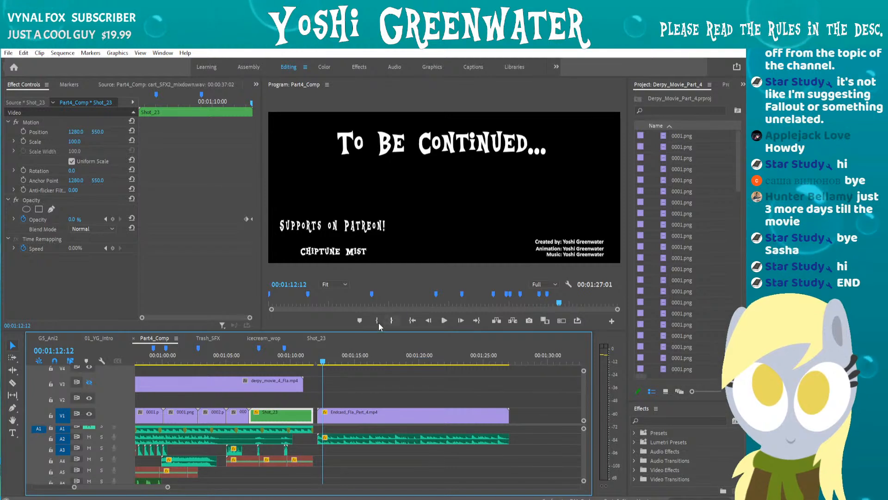
pyautogui.moveTo(332, 359); pyautogui.dragTo(392, 365)
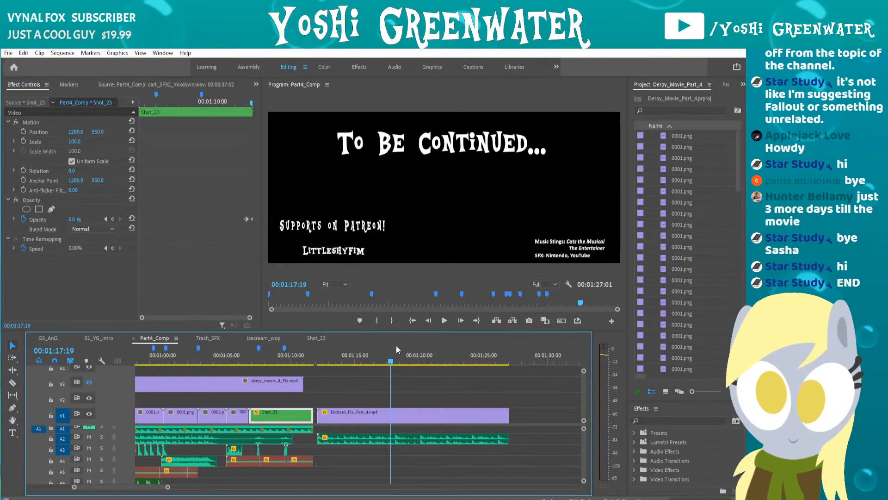
pyautogui.moveTo(394, 360); pyautogui.dragTo(490, 378)
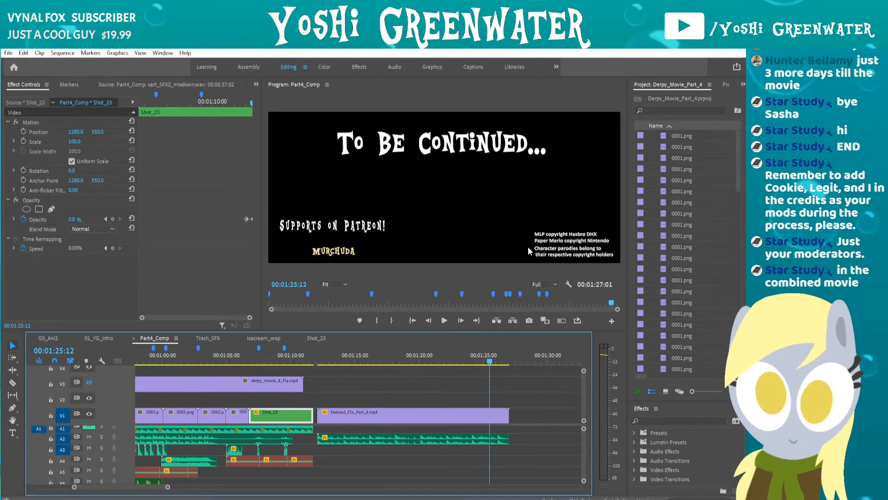
# Make the timeline panel slightly shorter, and save the project with no clip selected.
pyautogui.moveTo(457, 330); pyautogui.dragTo(456, 339)
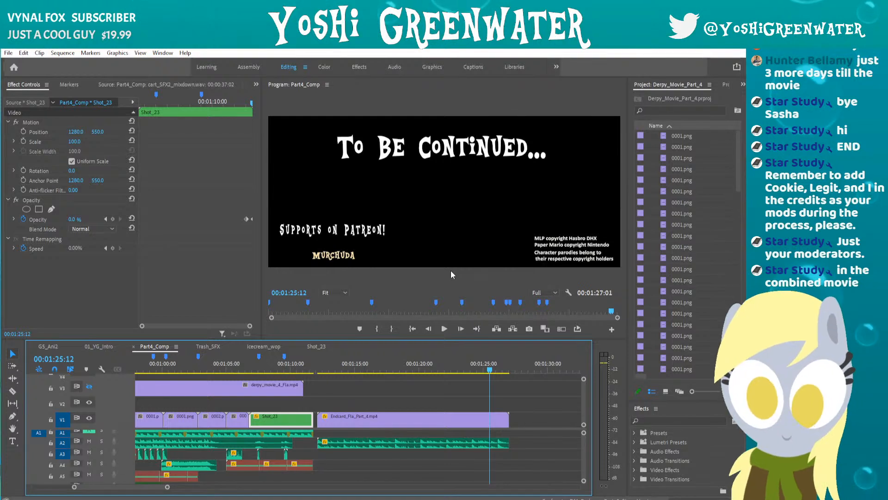
pyautogui.click(440, 390)
pyautogui.hotkey('ctrl', 's')
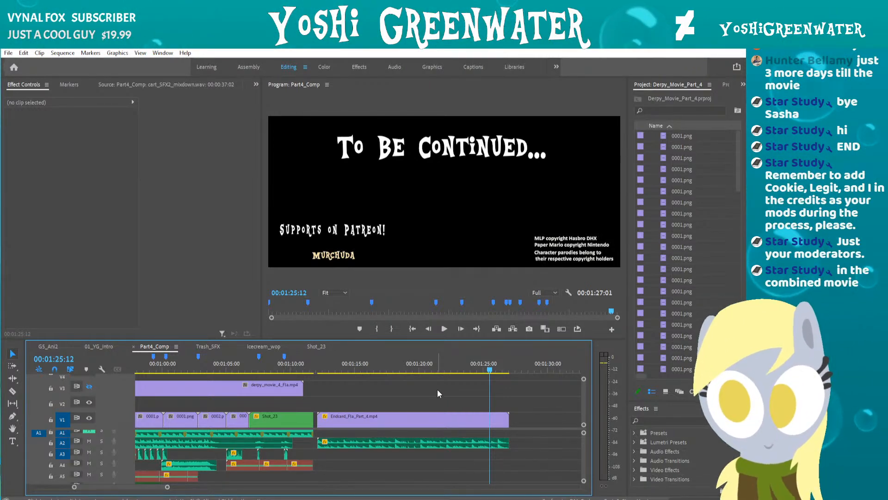
# Return to the G5_Ani2 sequence, scrub to 00:00:09:08 and replay the part up to 00:00:04:20, saving the project.
pyautogui.click(54, 346)
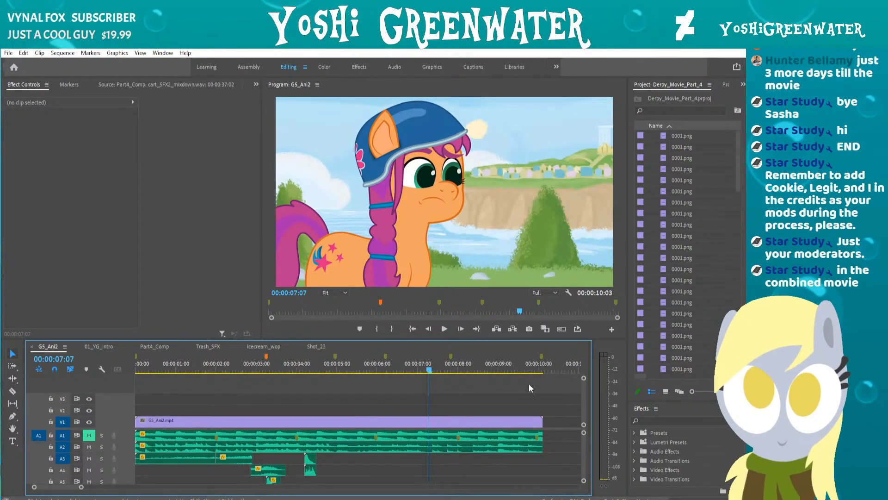
pyautogui.hotkey('ctrl', 's')
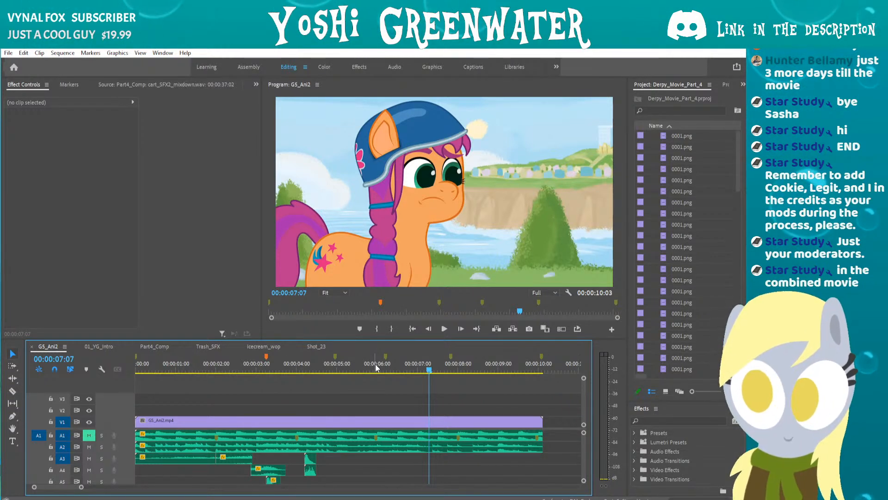
pyautogui.moveTo(429, 371); pyautogui.dragTo(498, 372)
pyautogui.moveTo(528, 375)
pyautogui.mouseDown()
pyautogui.moveTo(534, 371)
pyautogui.moveTo(511, 374)
pyautogui.mouseUp()
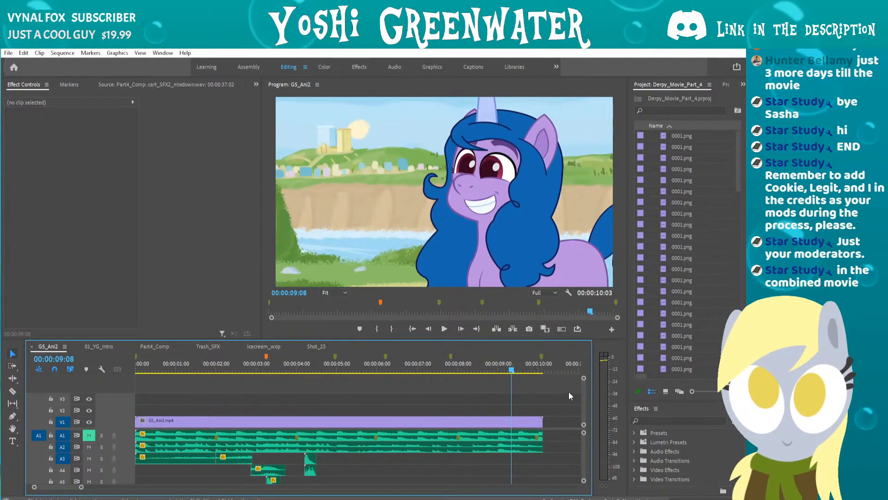
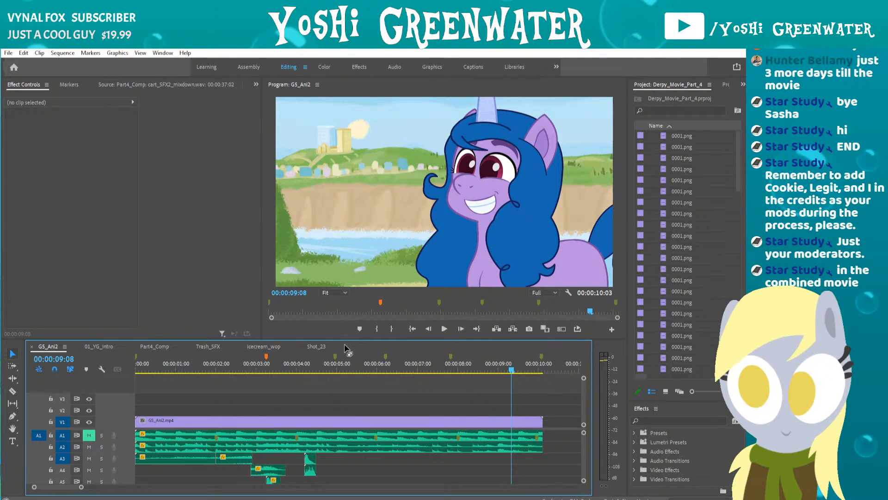
pyautogui.click(307, 369)
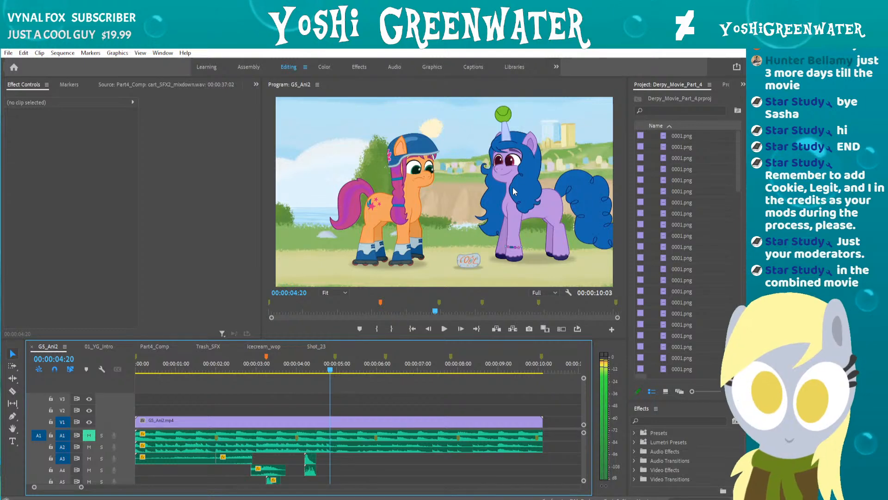
pyautogui.hotkey('ctrl', 's')
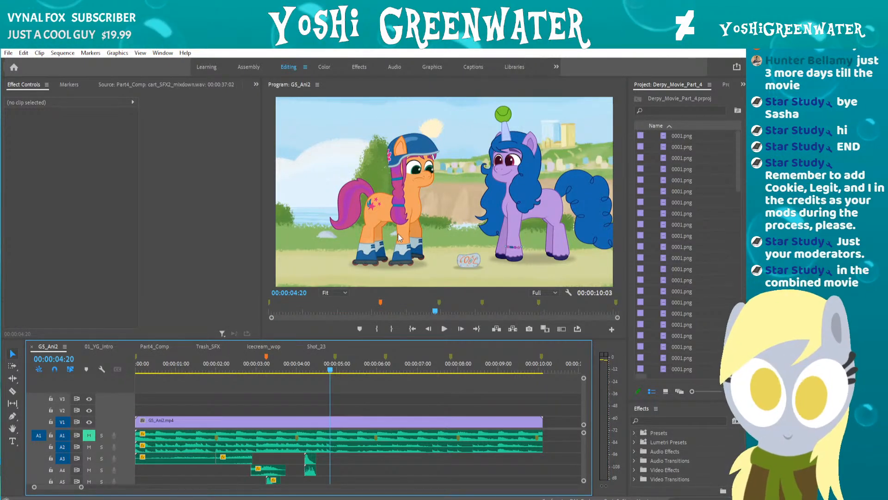